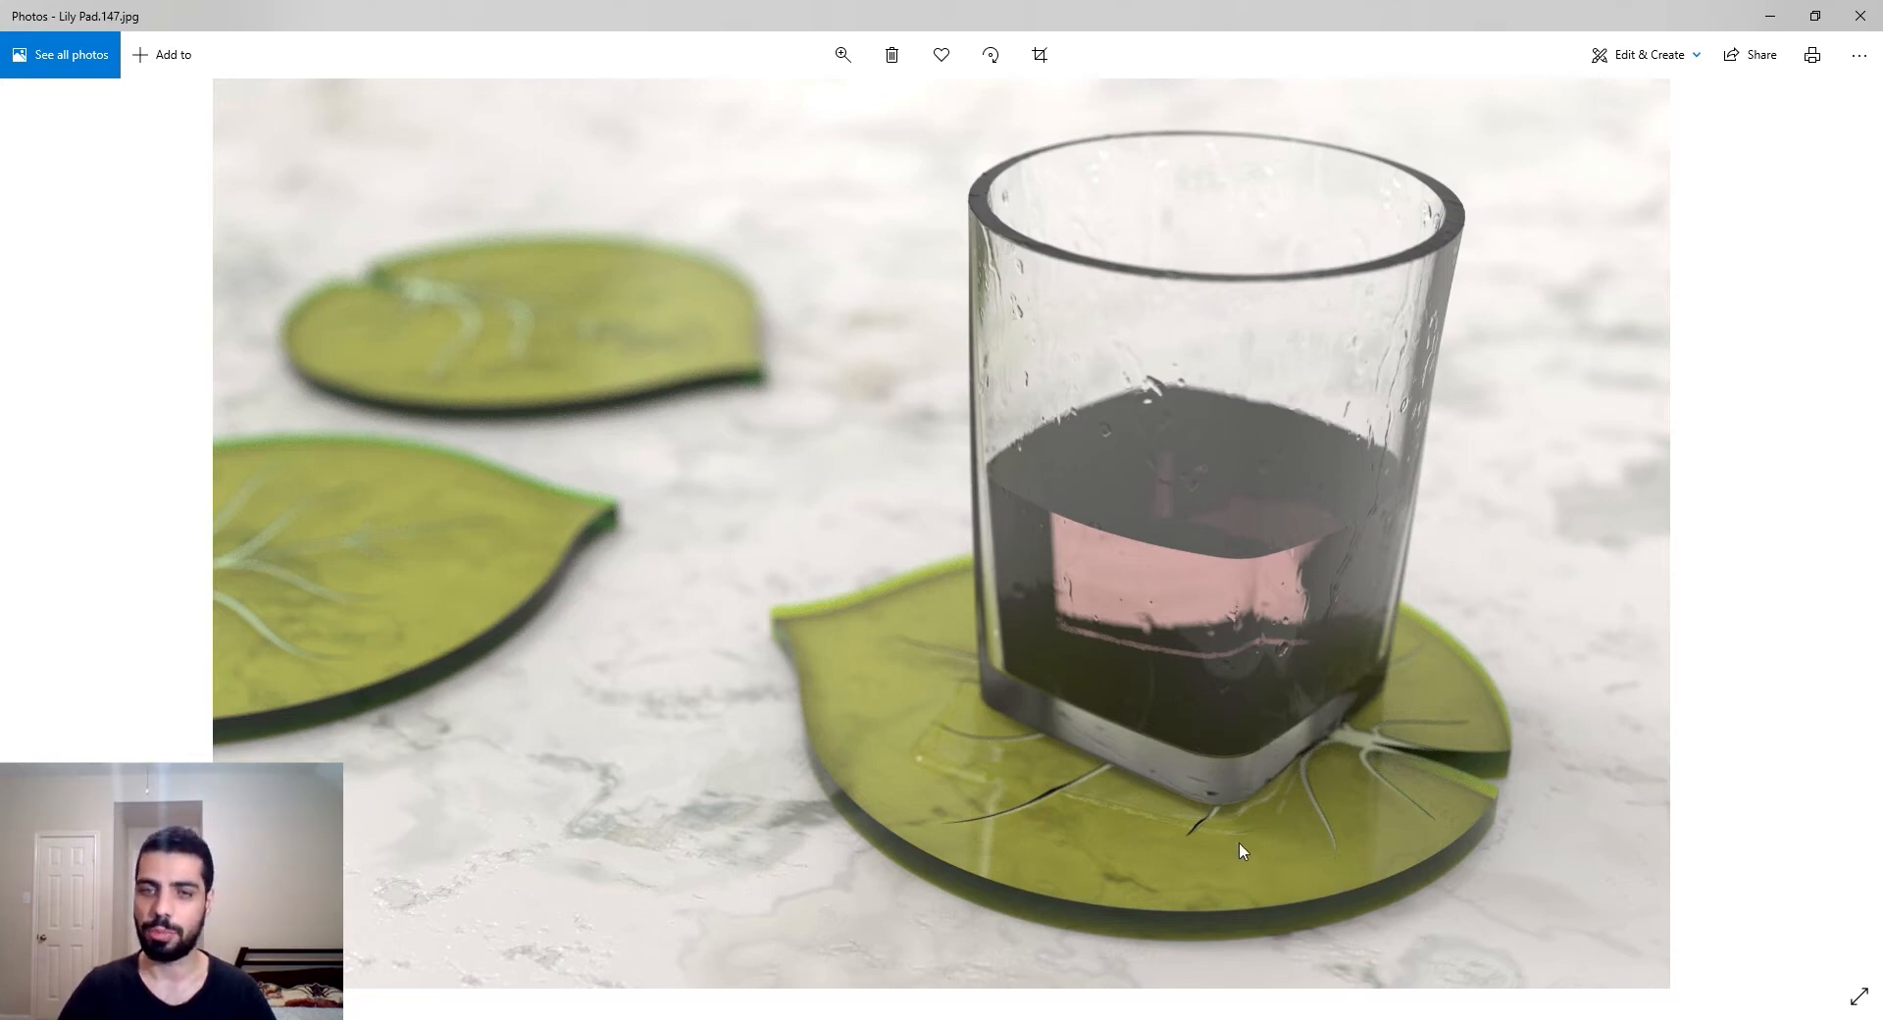
# Review the lily pad coaster renders and the water ring reference photo, and switch to the drinking glass part in SOLIDWORKS
pyautogui.press('Right')
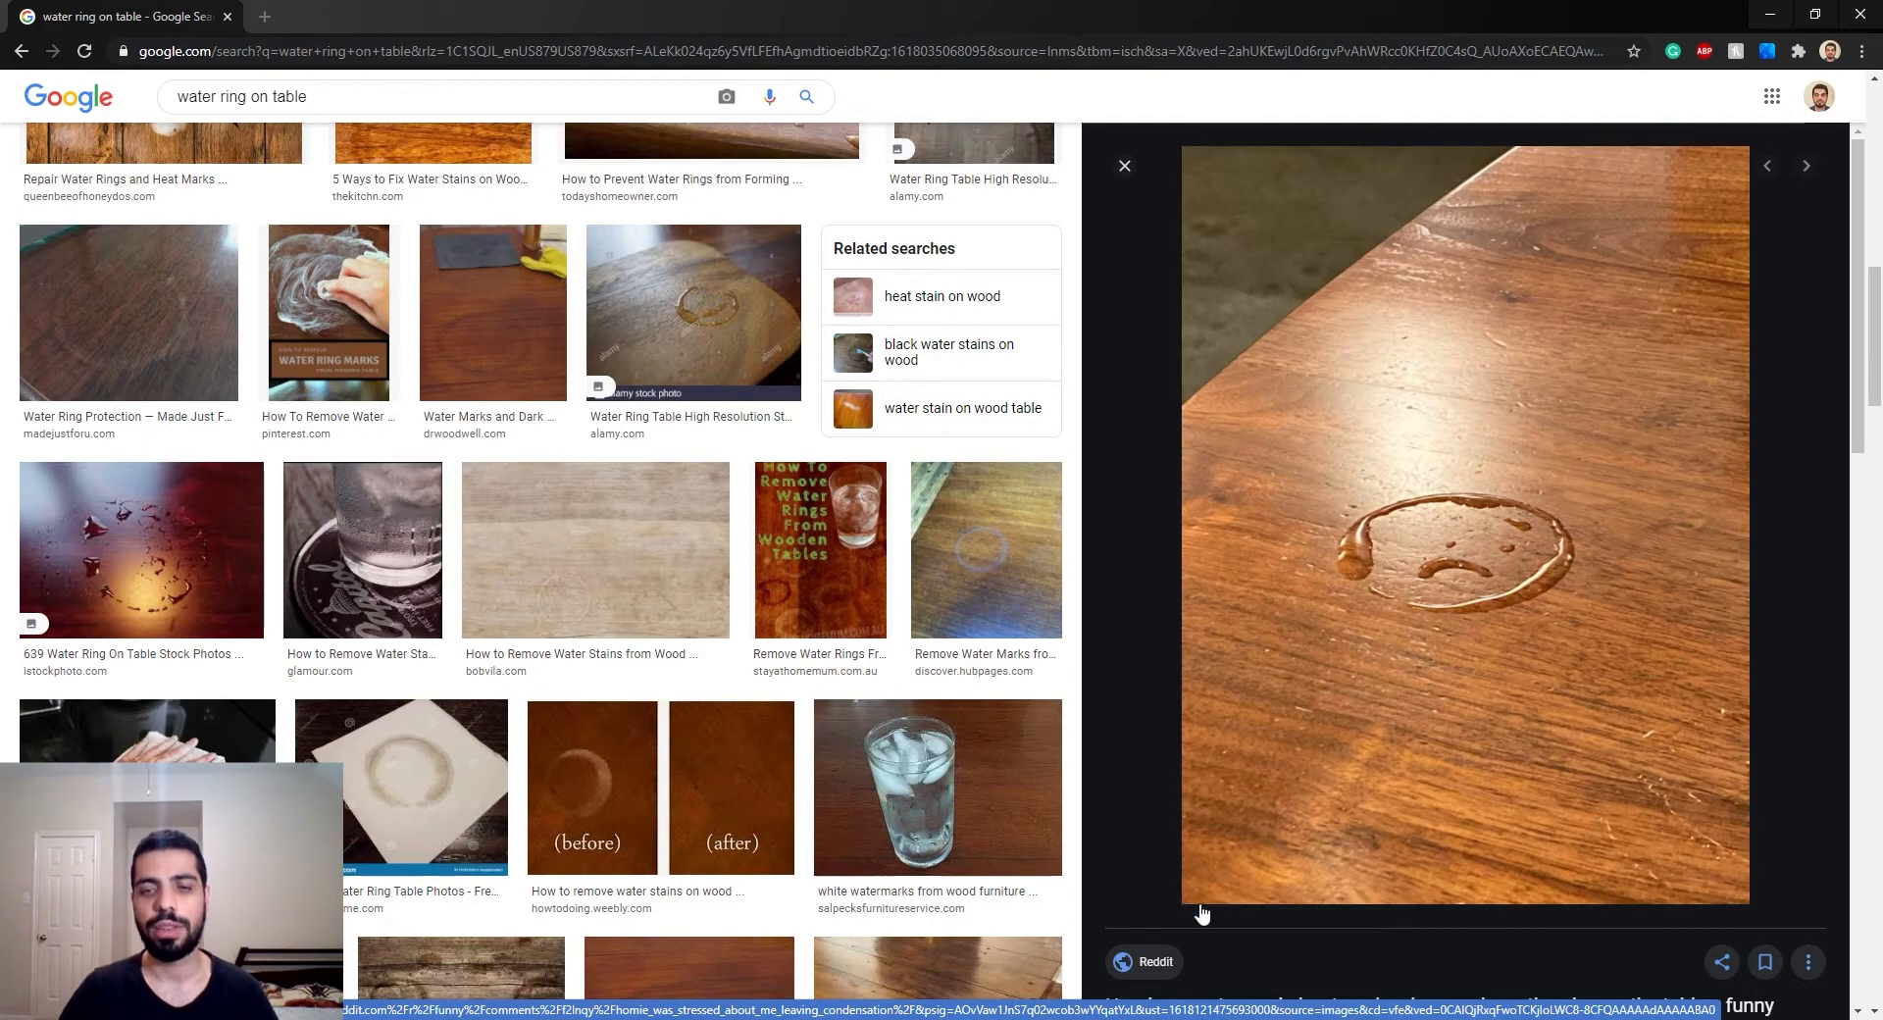
pyautogui.hotkey('alt', 'Tab')
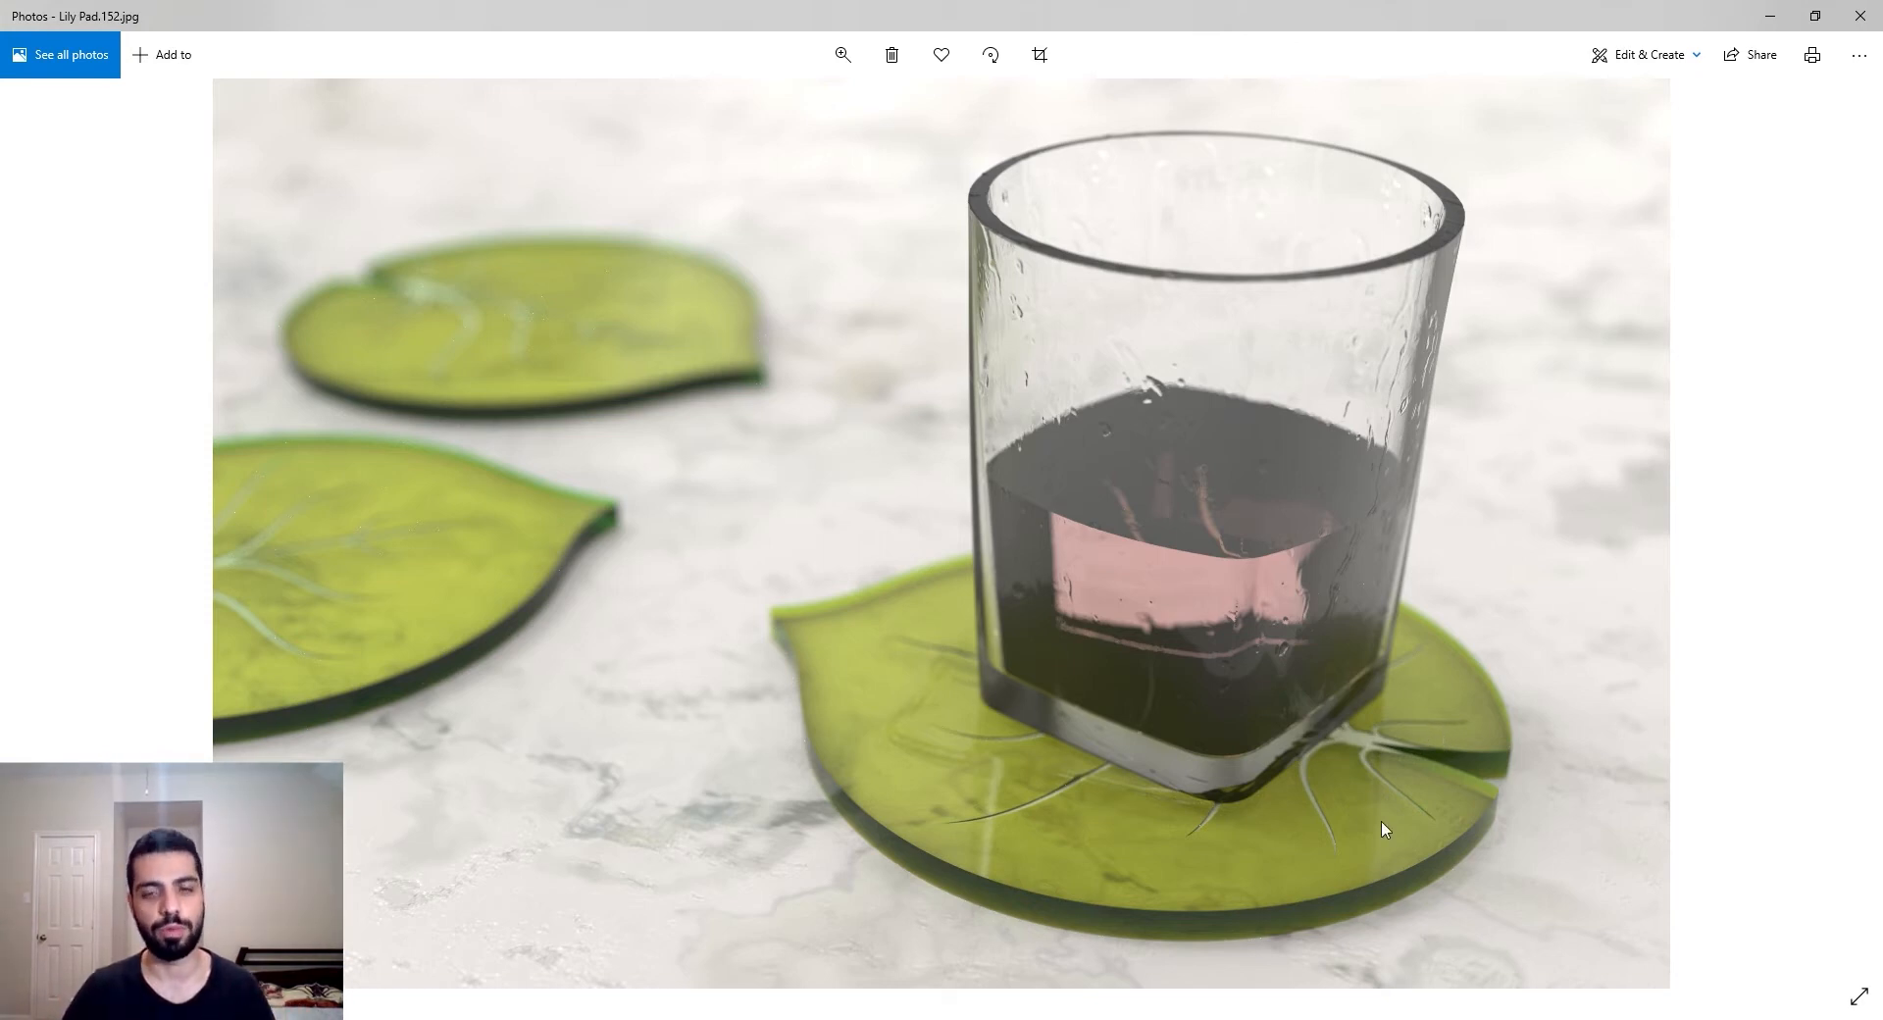
pyautogui.hotkey('alt', 'Tab')
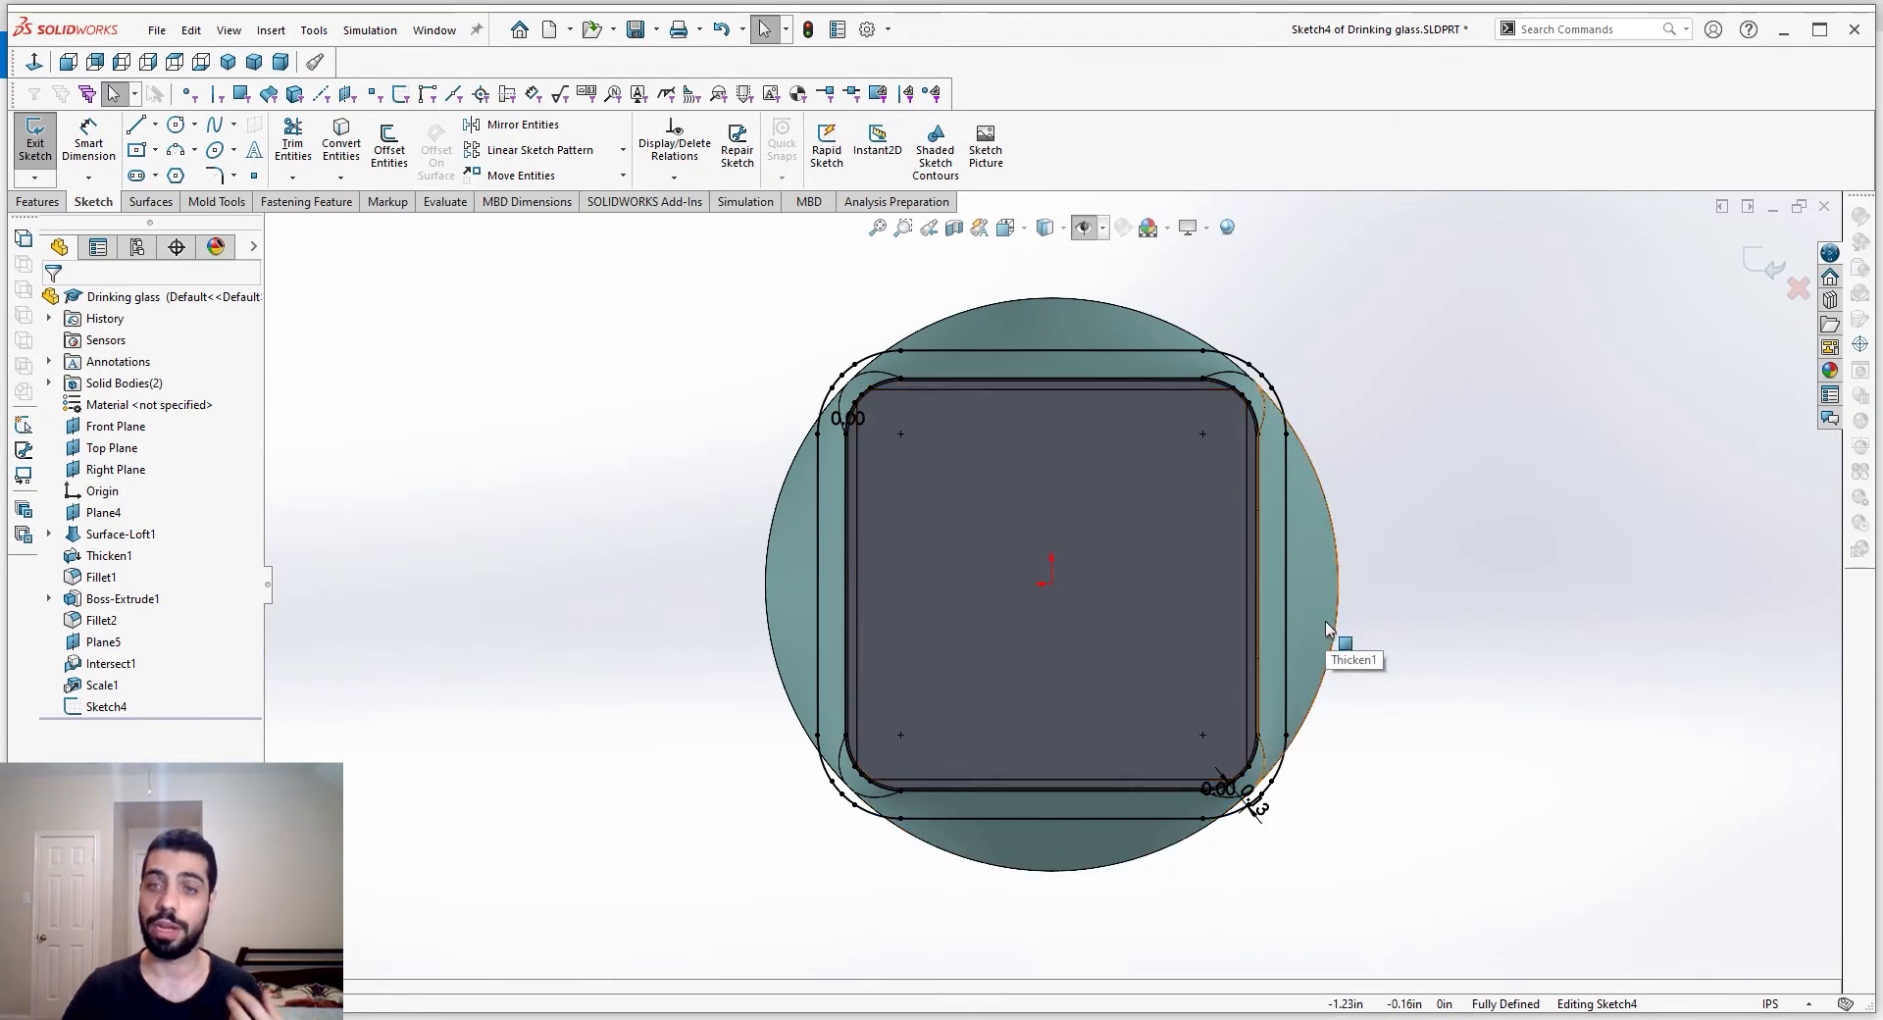
# Inspect the underside of the glass and the offset dimension between the two rounded-square outlines in Sketch4
pyautogui.moveTo(1215, 549); pyautogui.dragTo(1221, 701, button='middle')
pyautogui.scroll(4, 1221, 719)
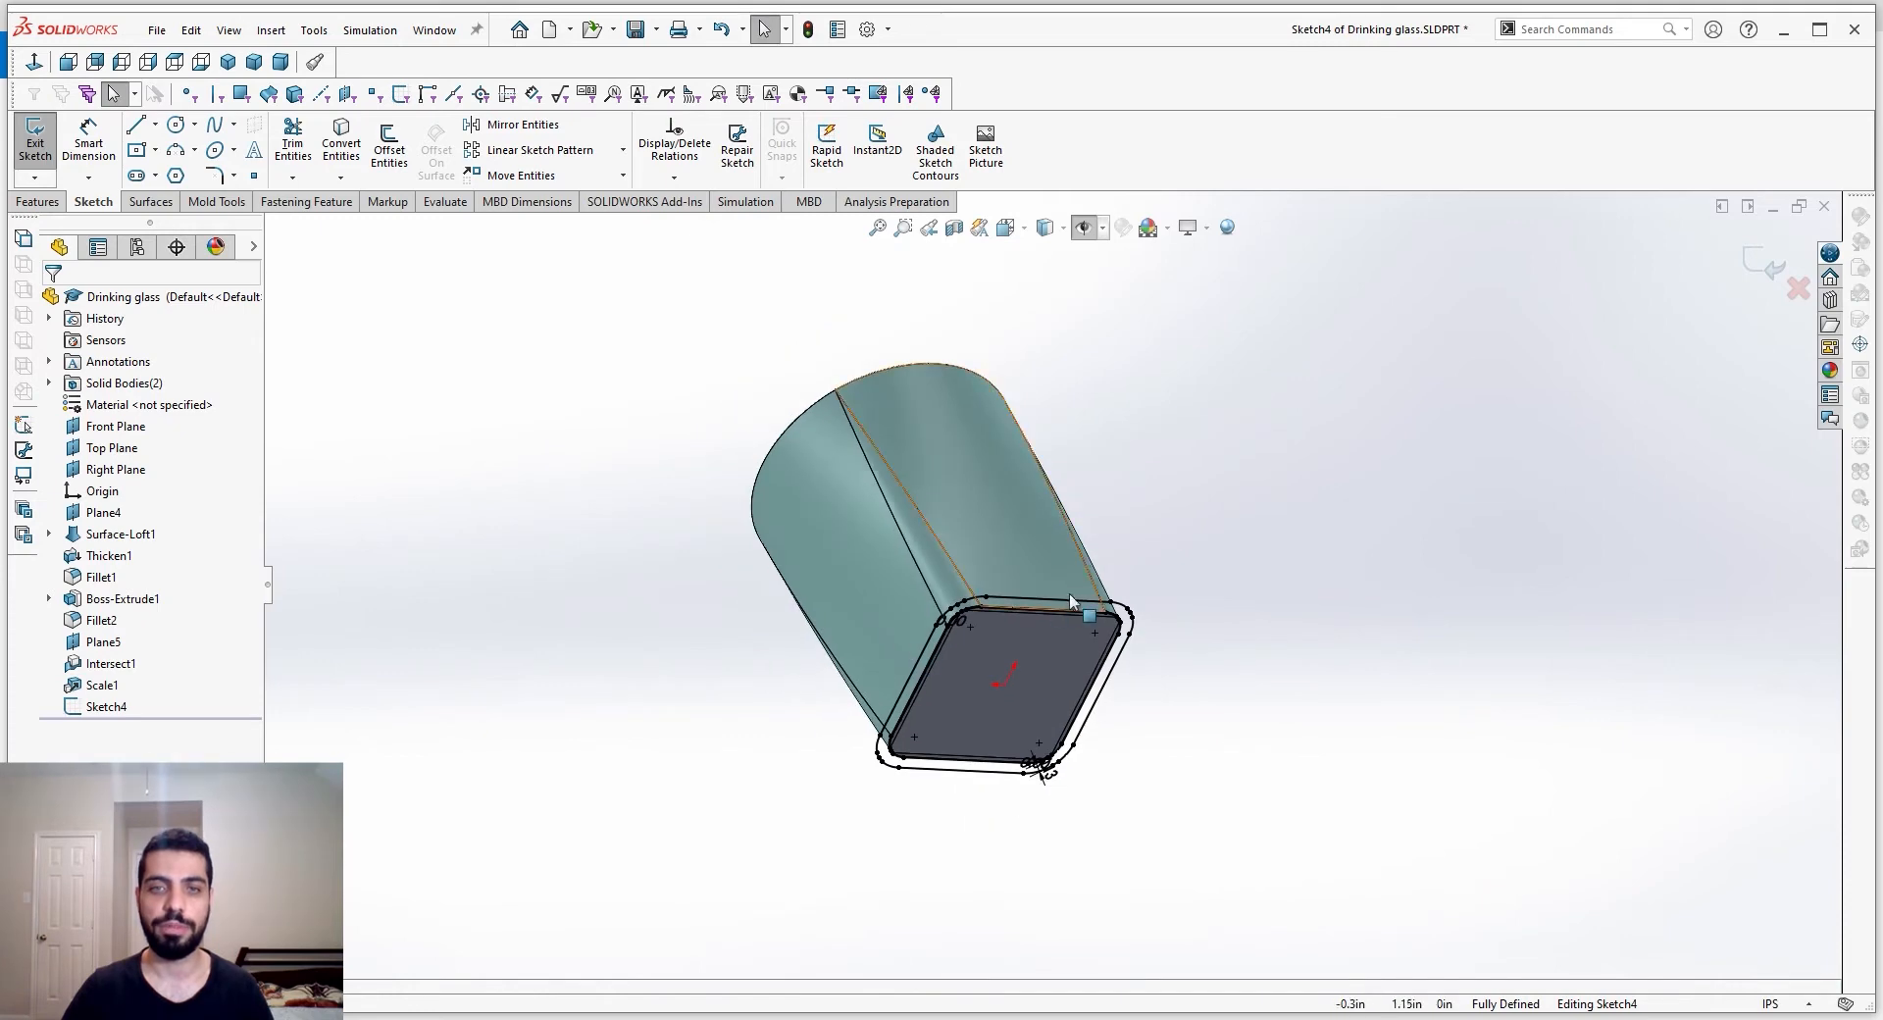
pyautogui.scroll(-3, 986, 665)
pyautogui.scroll(-2, 1106, 851)
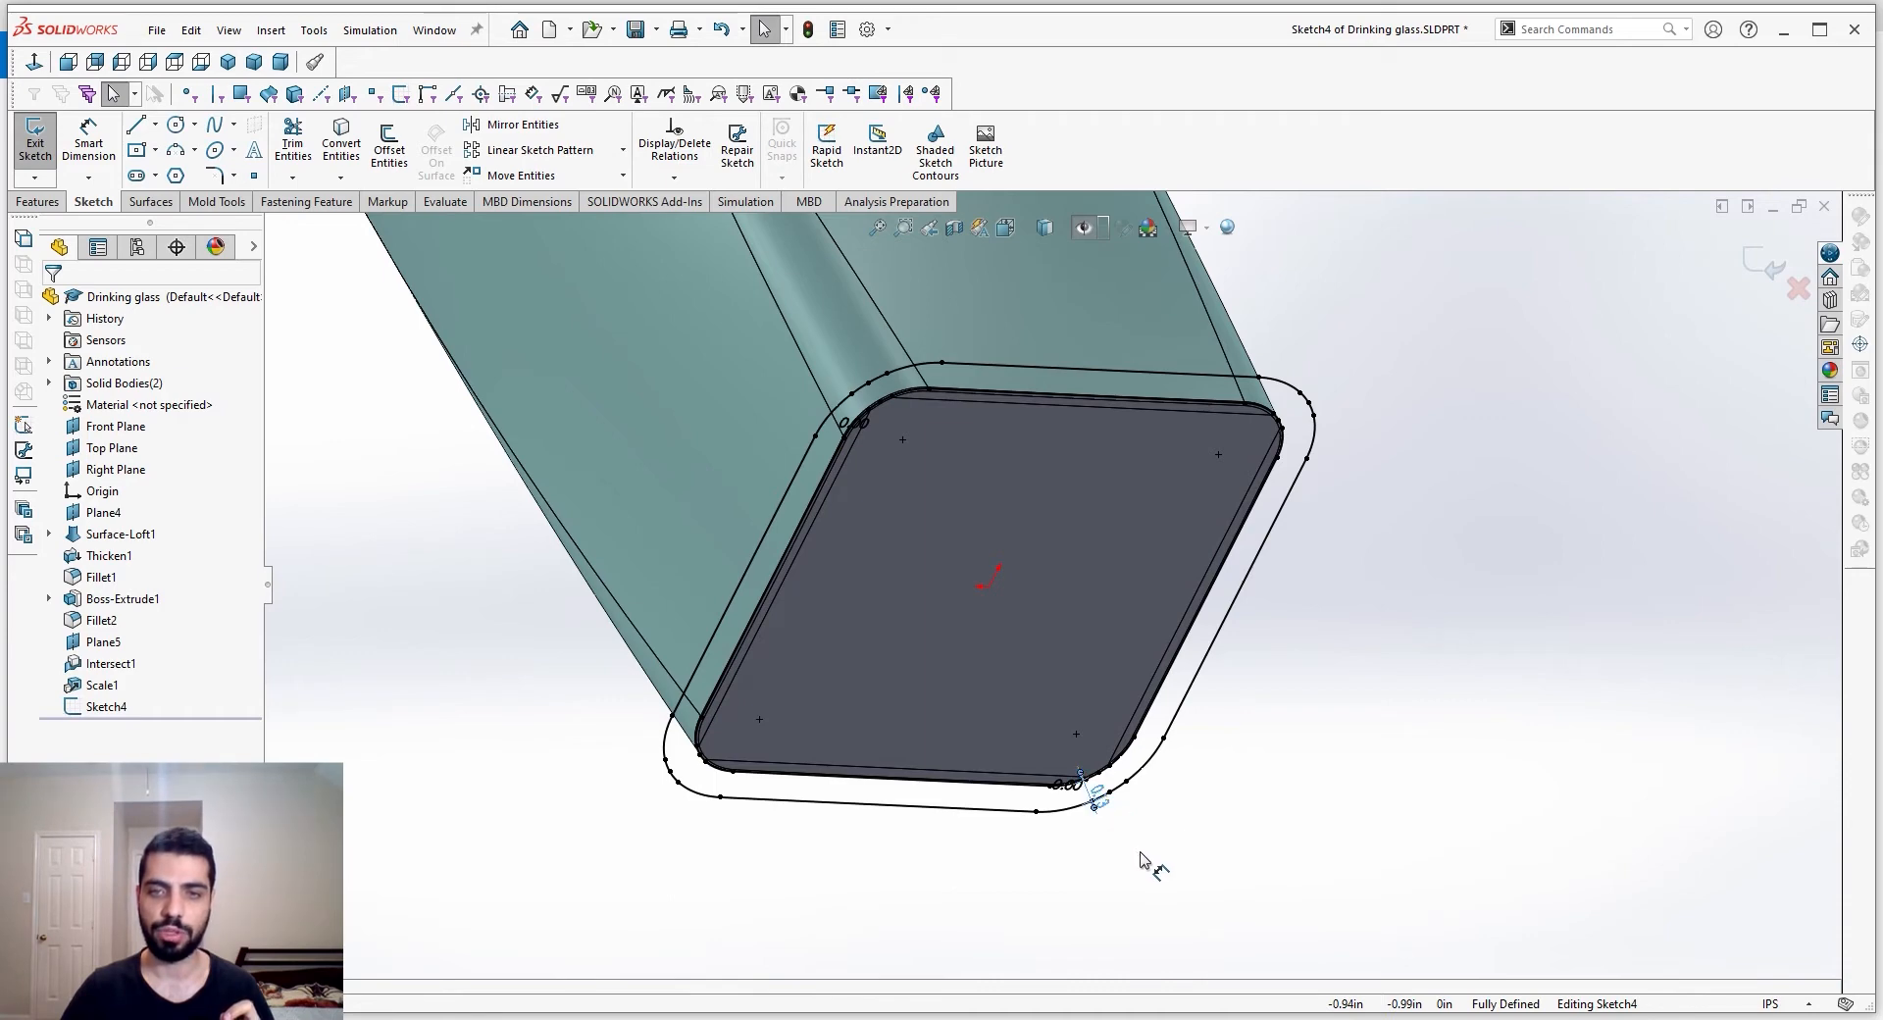
pyautogui.doubleClick(1101, 849)
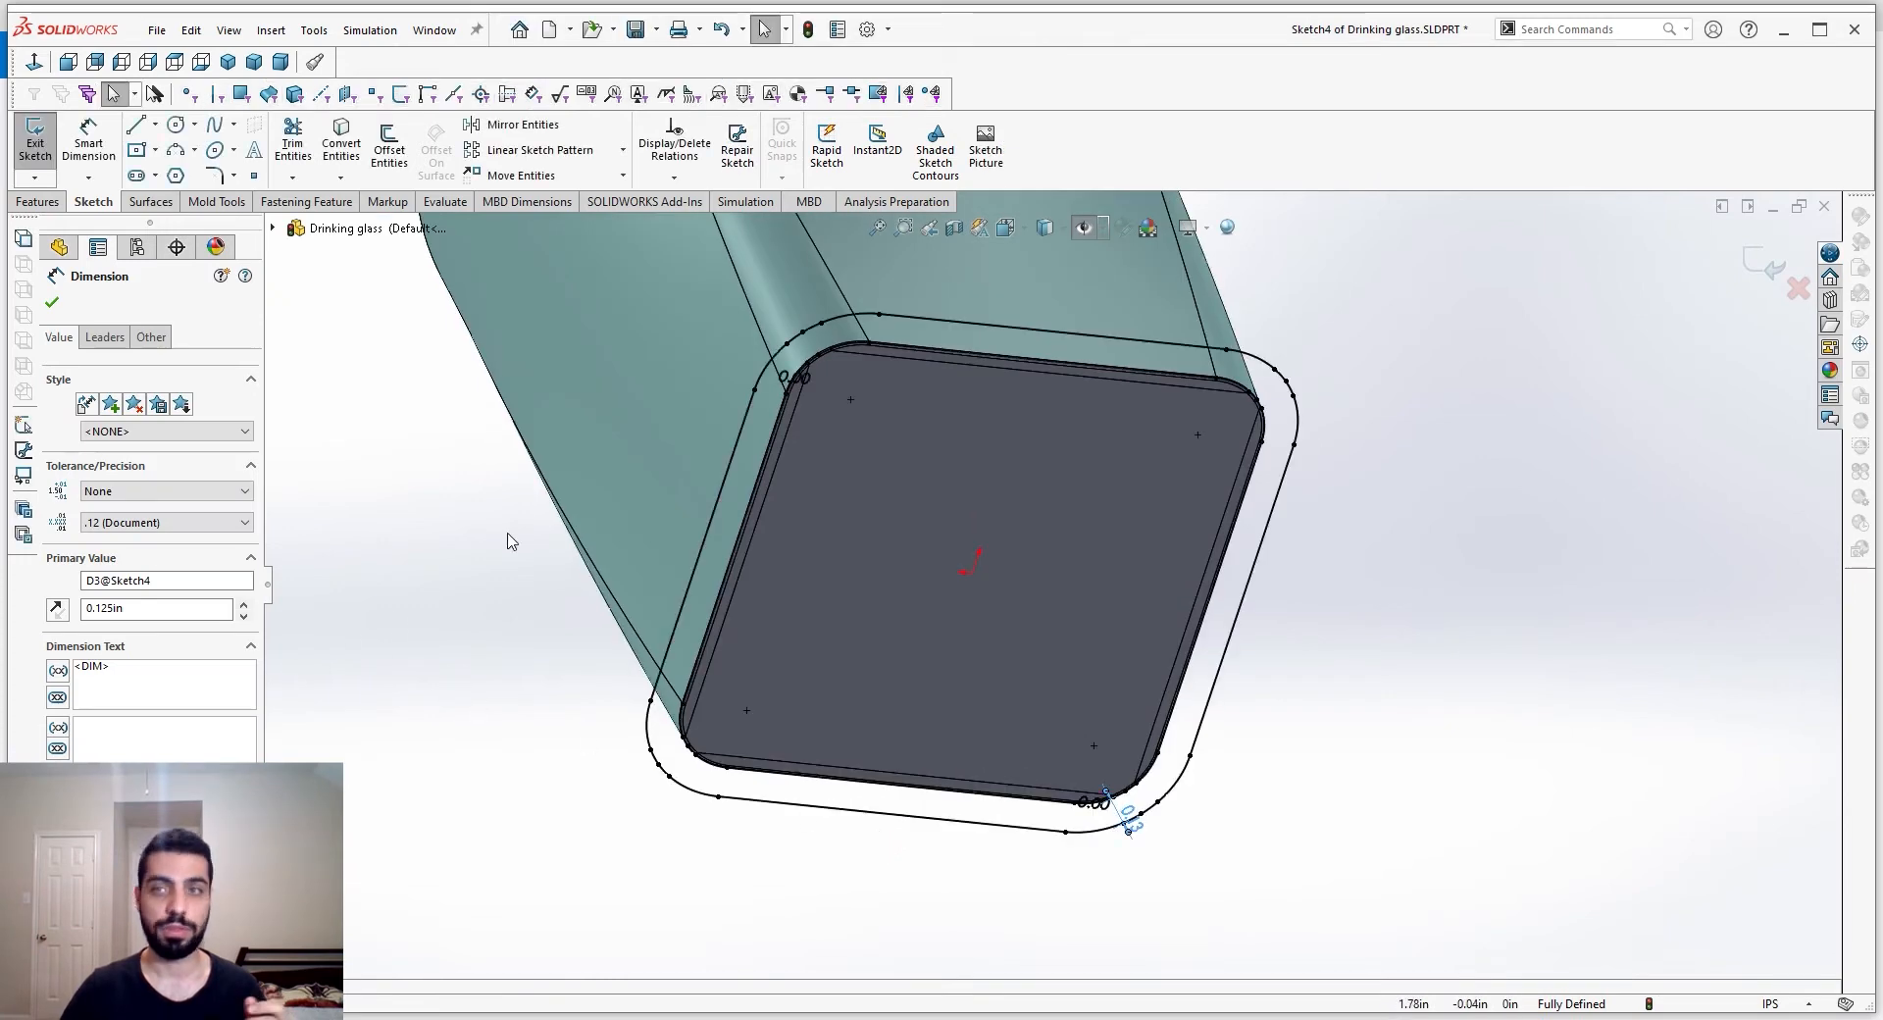
pyautogui.click(52, 302)
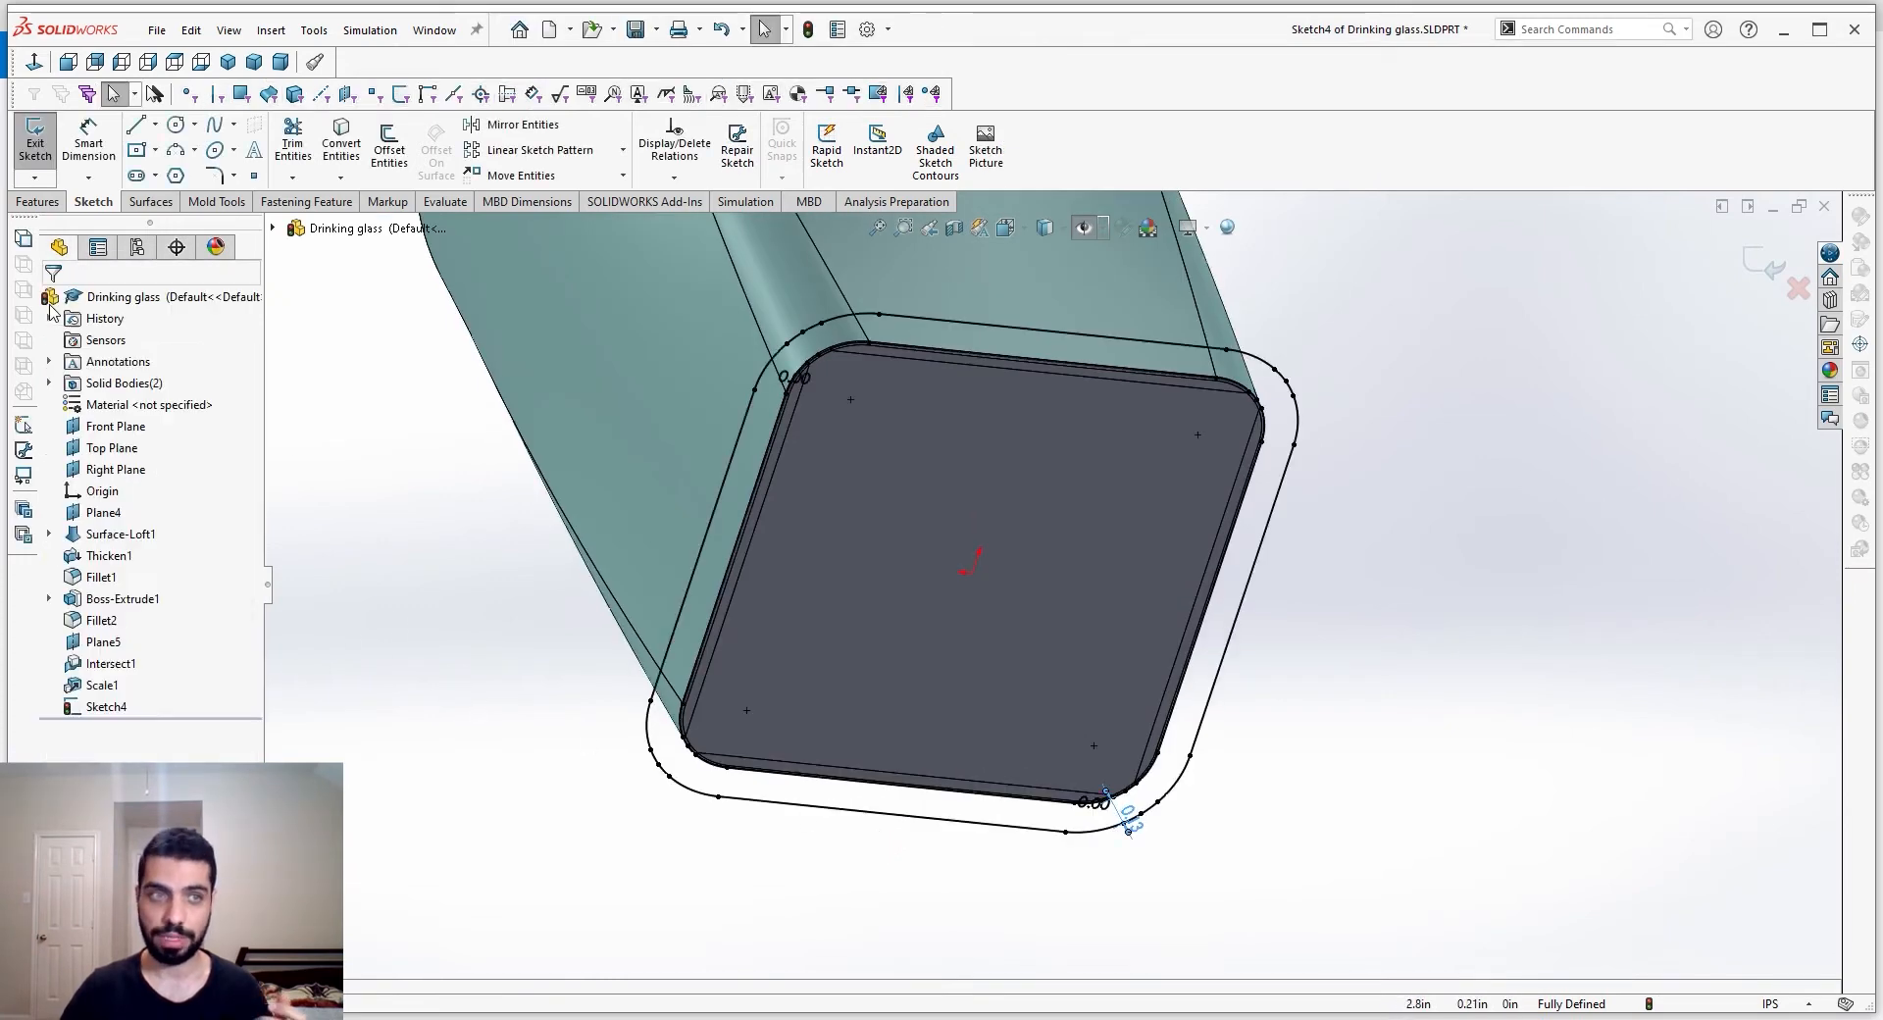
# Exit Sketch4 and hide both solid bodies of the drinking glass, Intersect1[2] and Scale1
pyautogui.click(48, 383)
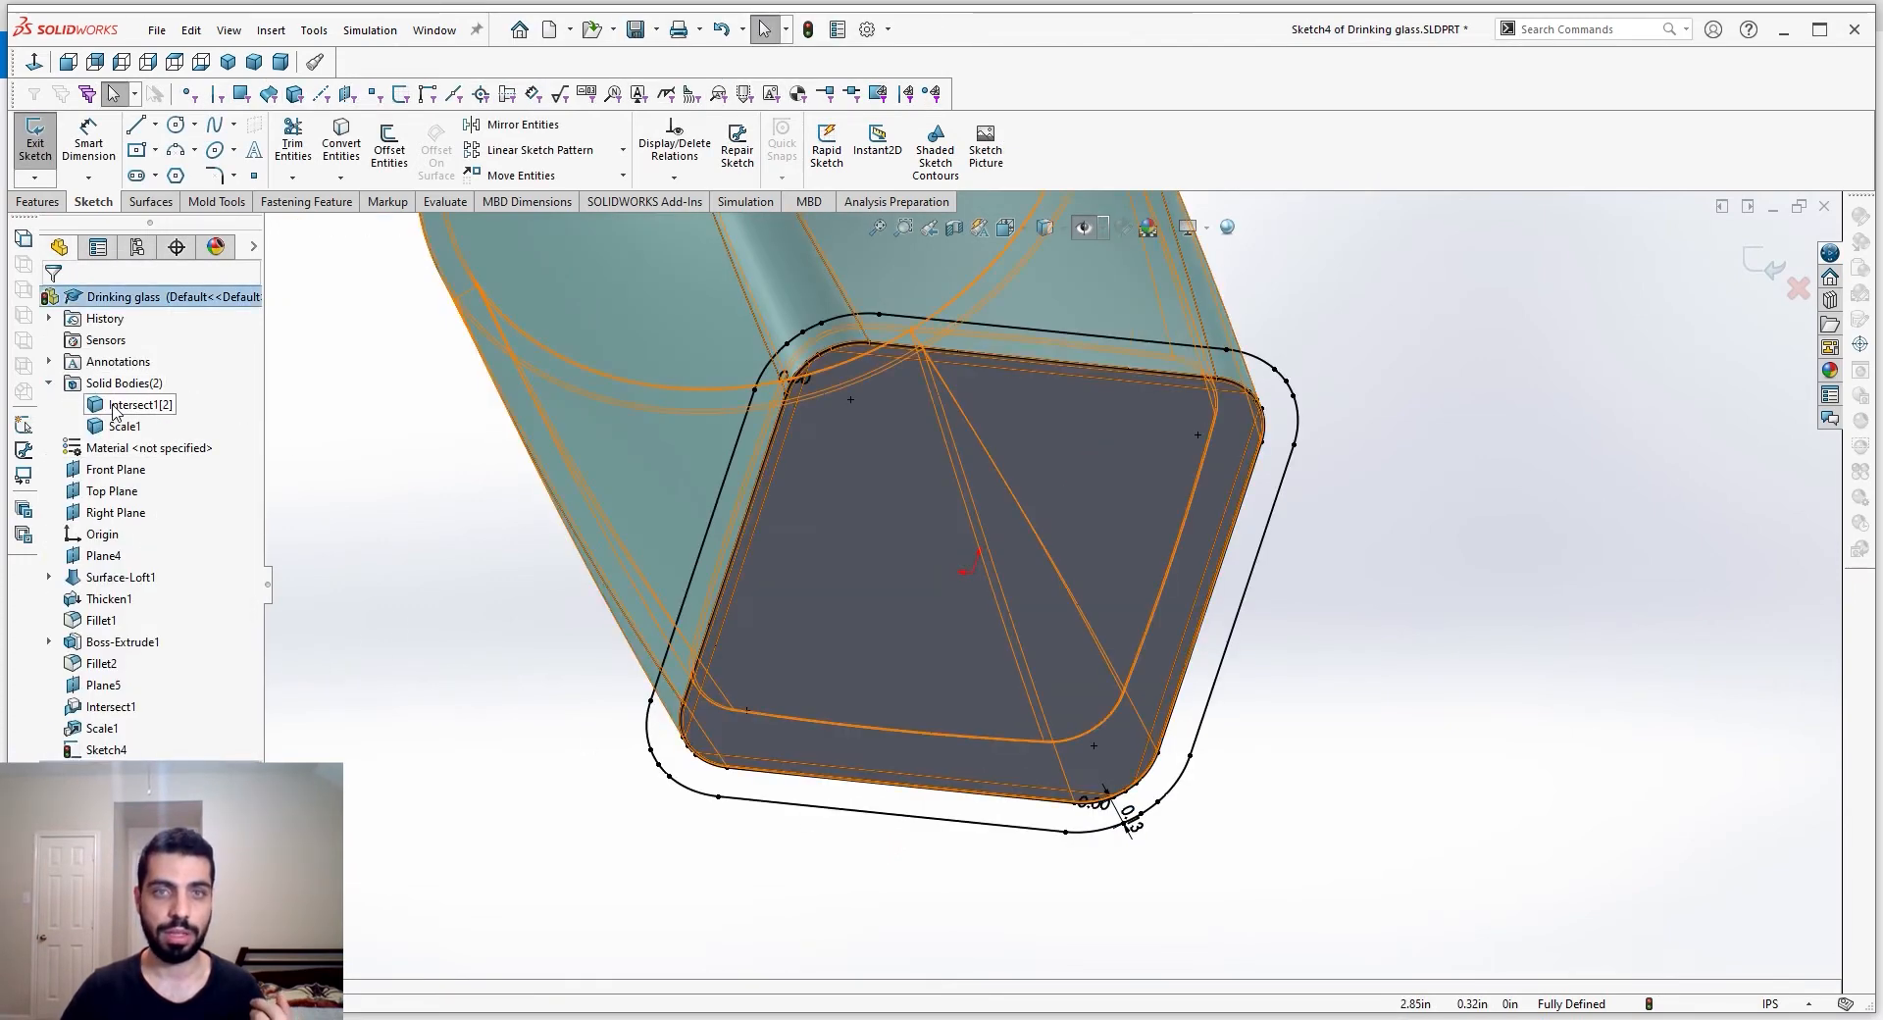
pyautogui.click(1766, 264)
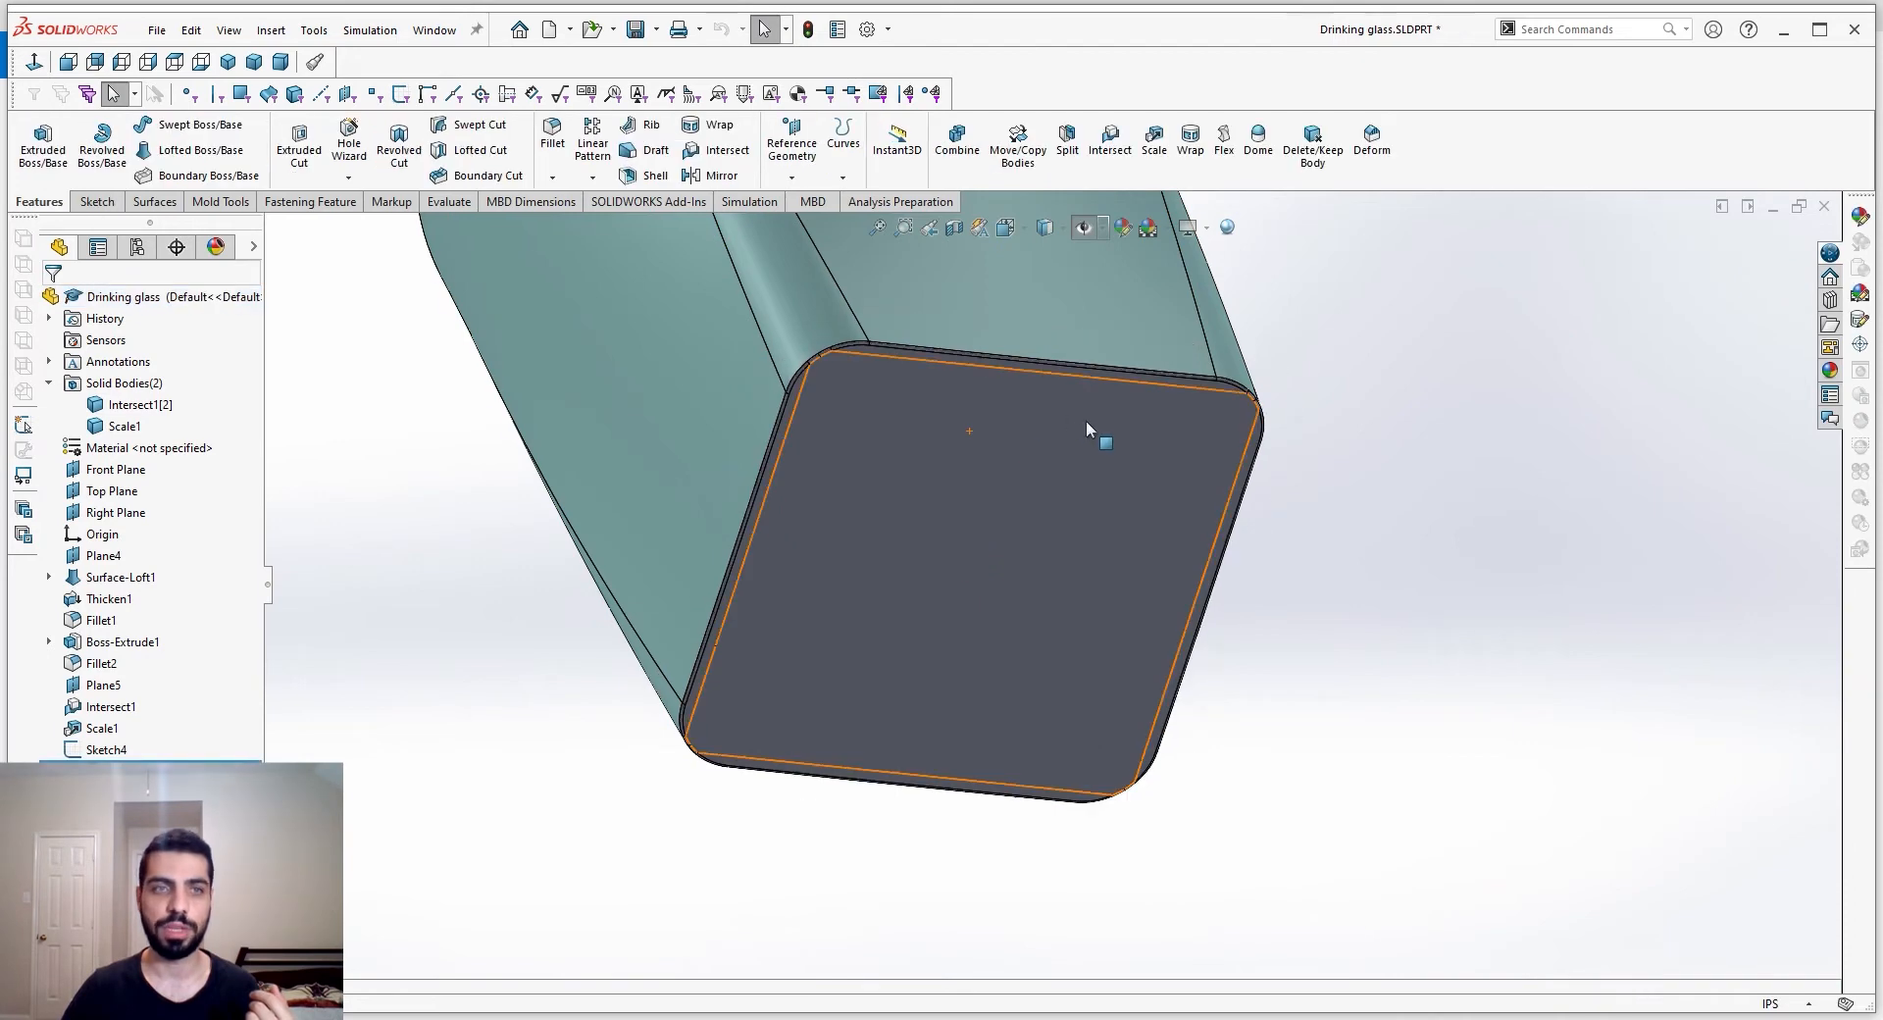
pyautogui.click(133, 403)
pyautogui.click(144, 373)
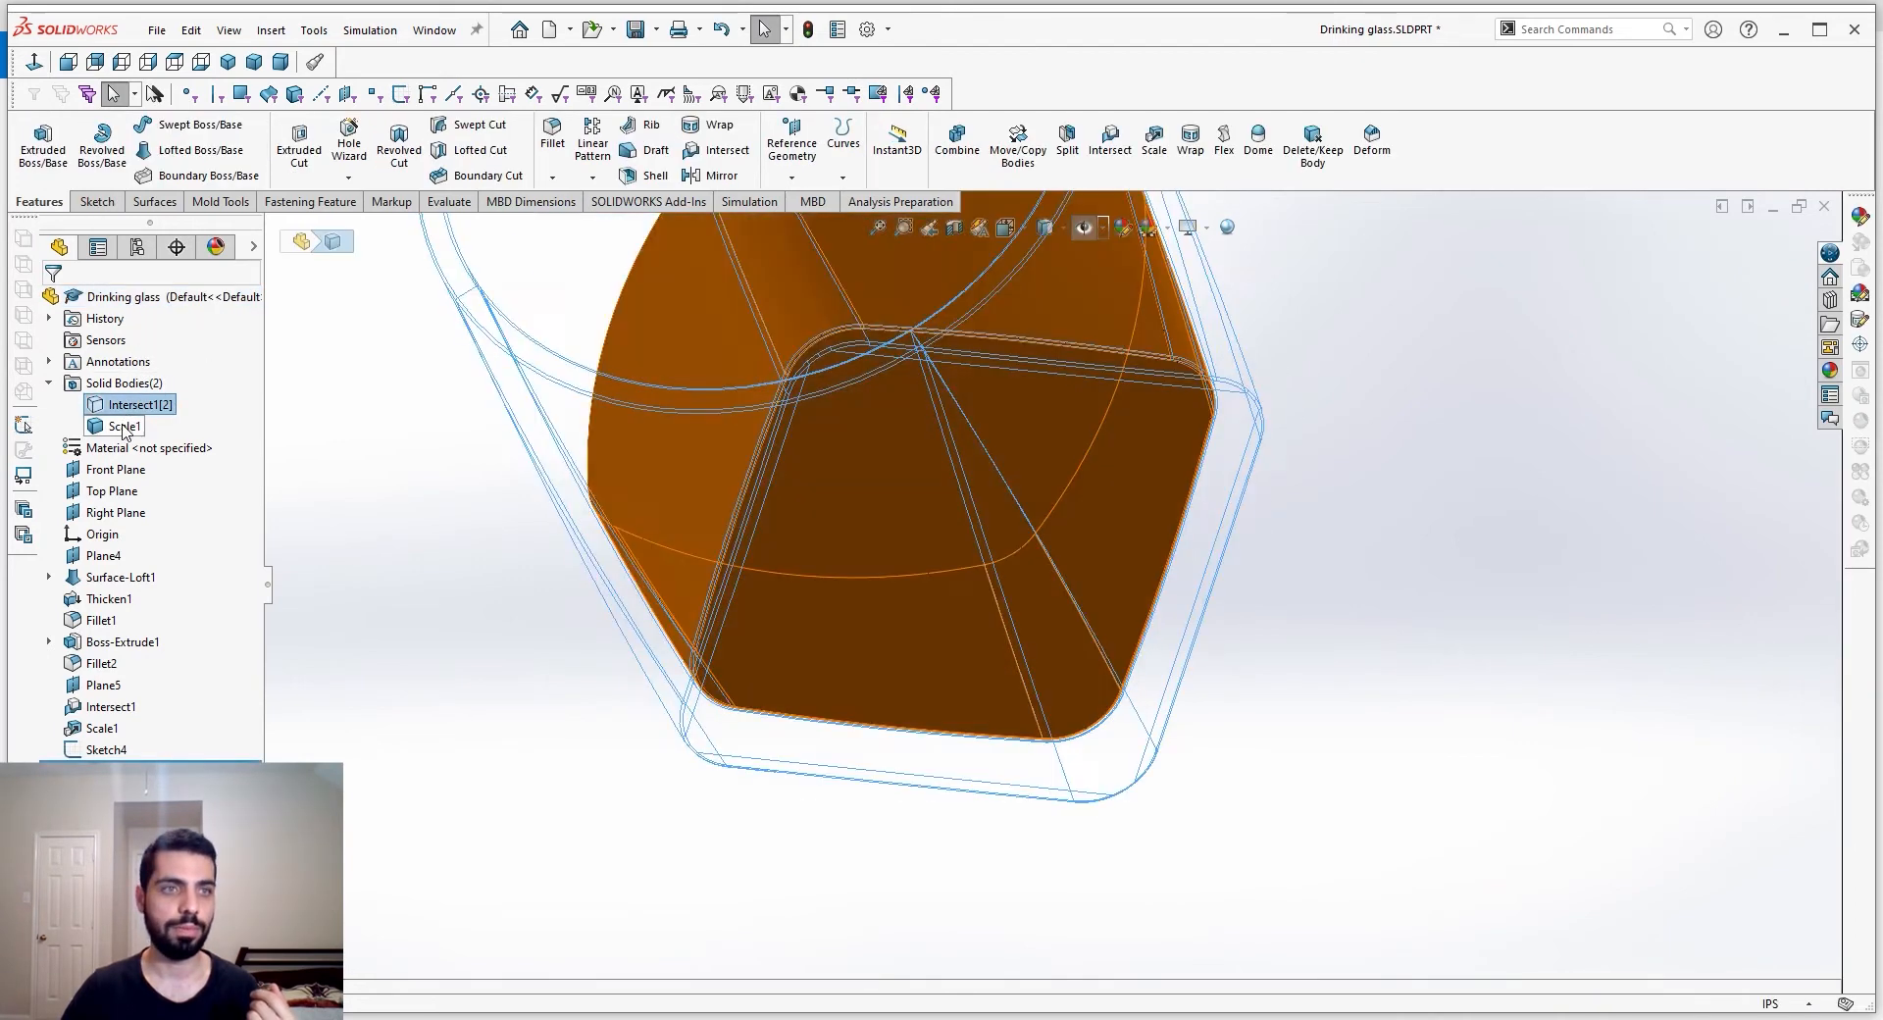
pyautogui.click(123, 425)
pyautogui.click(143, 395)
# Select Sketch4 and orient the view square to its two rounded-square outlines
pyautogui.moveTo(848, 628); pyautogui.dragTo(819, 600, button='middle')
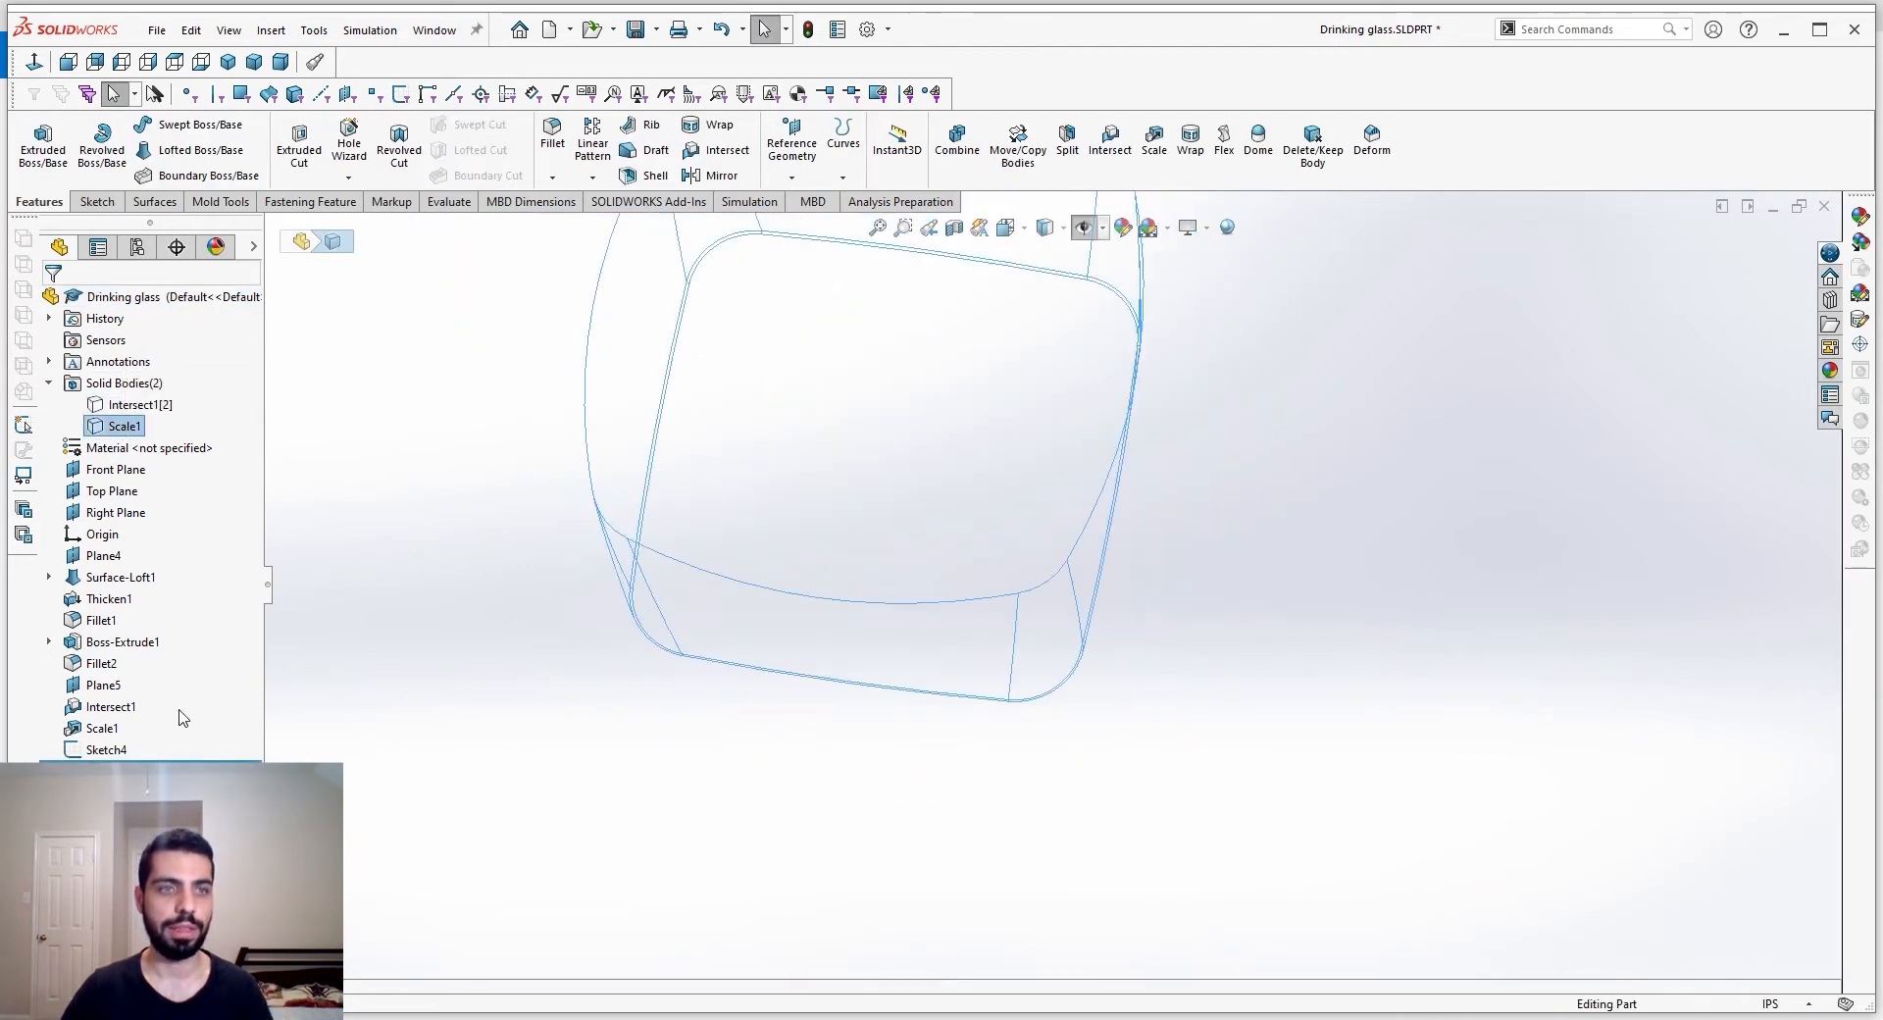
pyautogui.click(110, 750)
pyautogui.moveTo(769, 660); pyautogui.dragTo(763, 655, button='middle')
pyautogui.press('space')
pyautogui.click(830, 824)
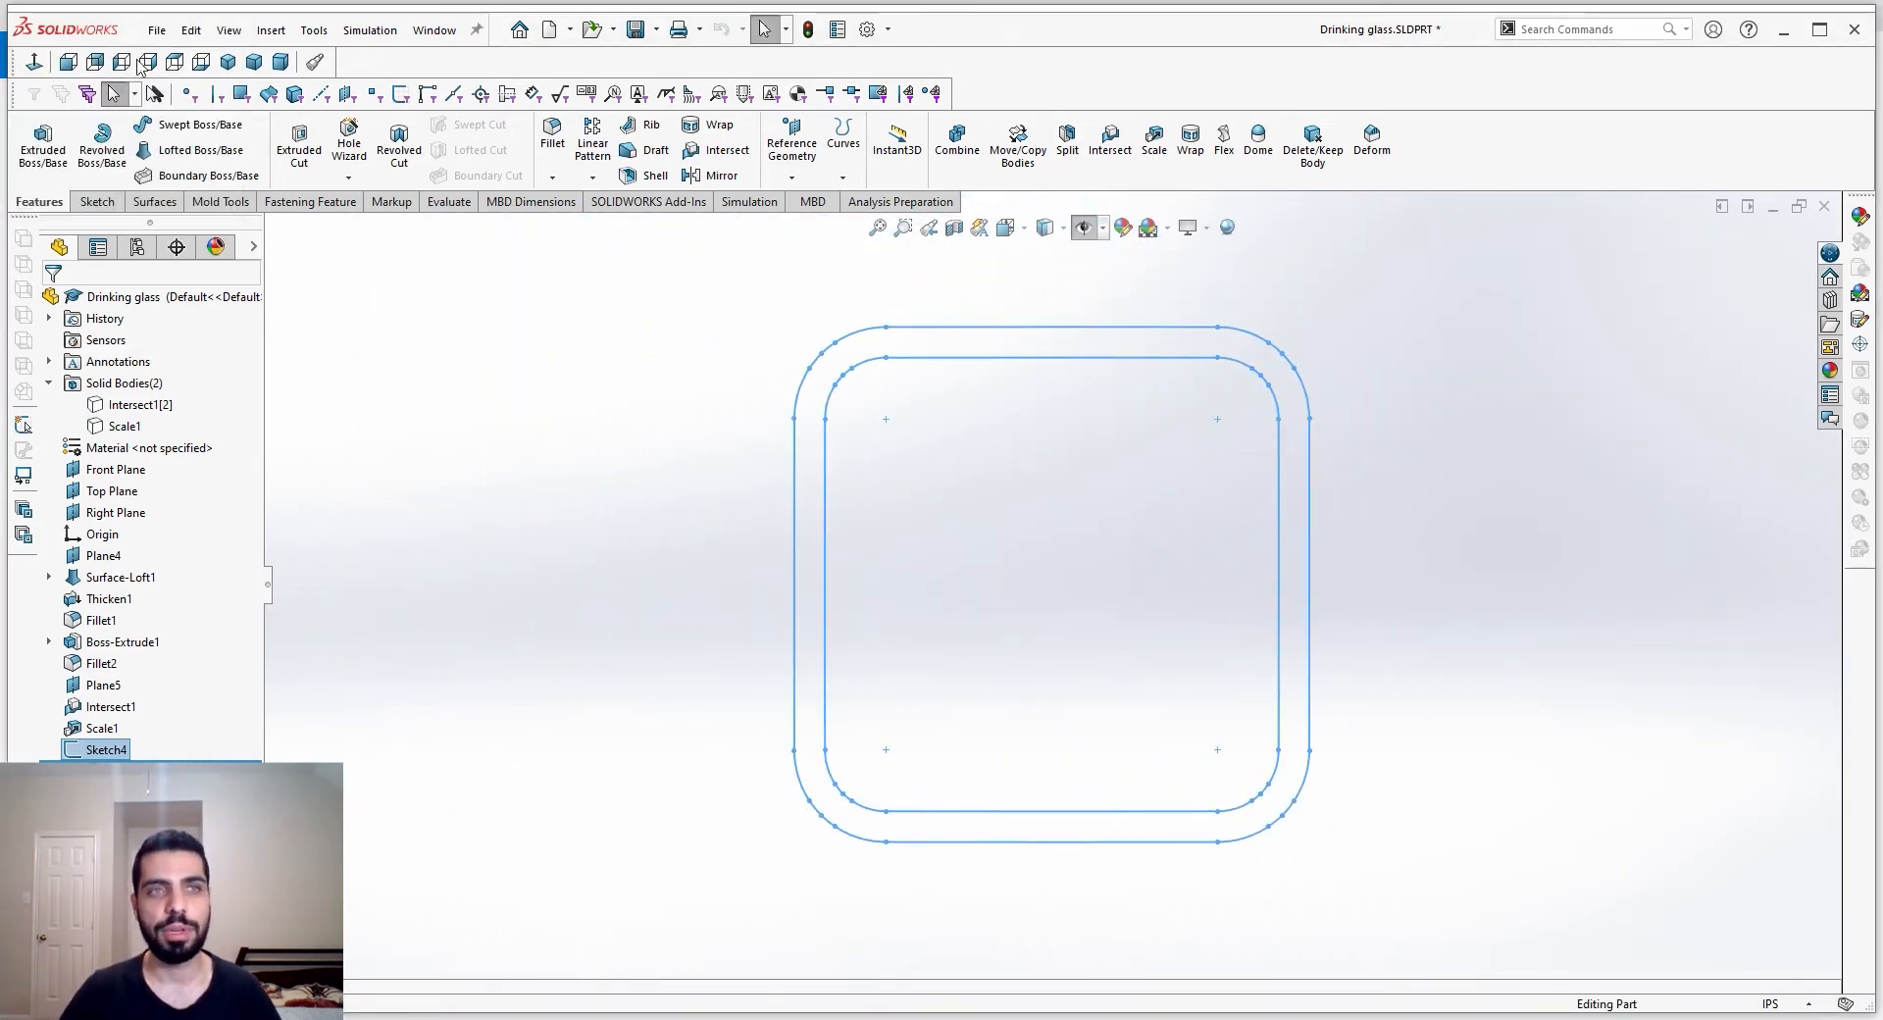
# Save the part as a DXF file named Drinking glass.DXF on the Desktop
pyautogui.click(155, 30)
pyautogui.click(241, 266)
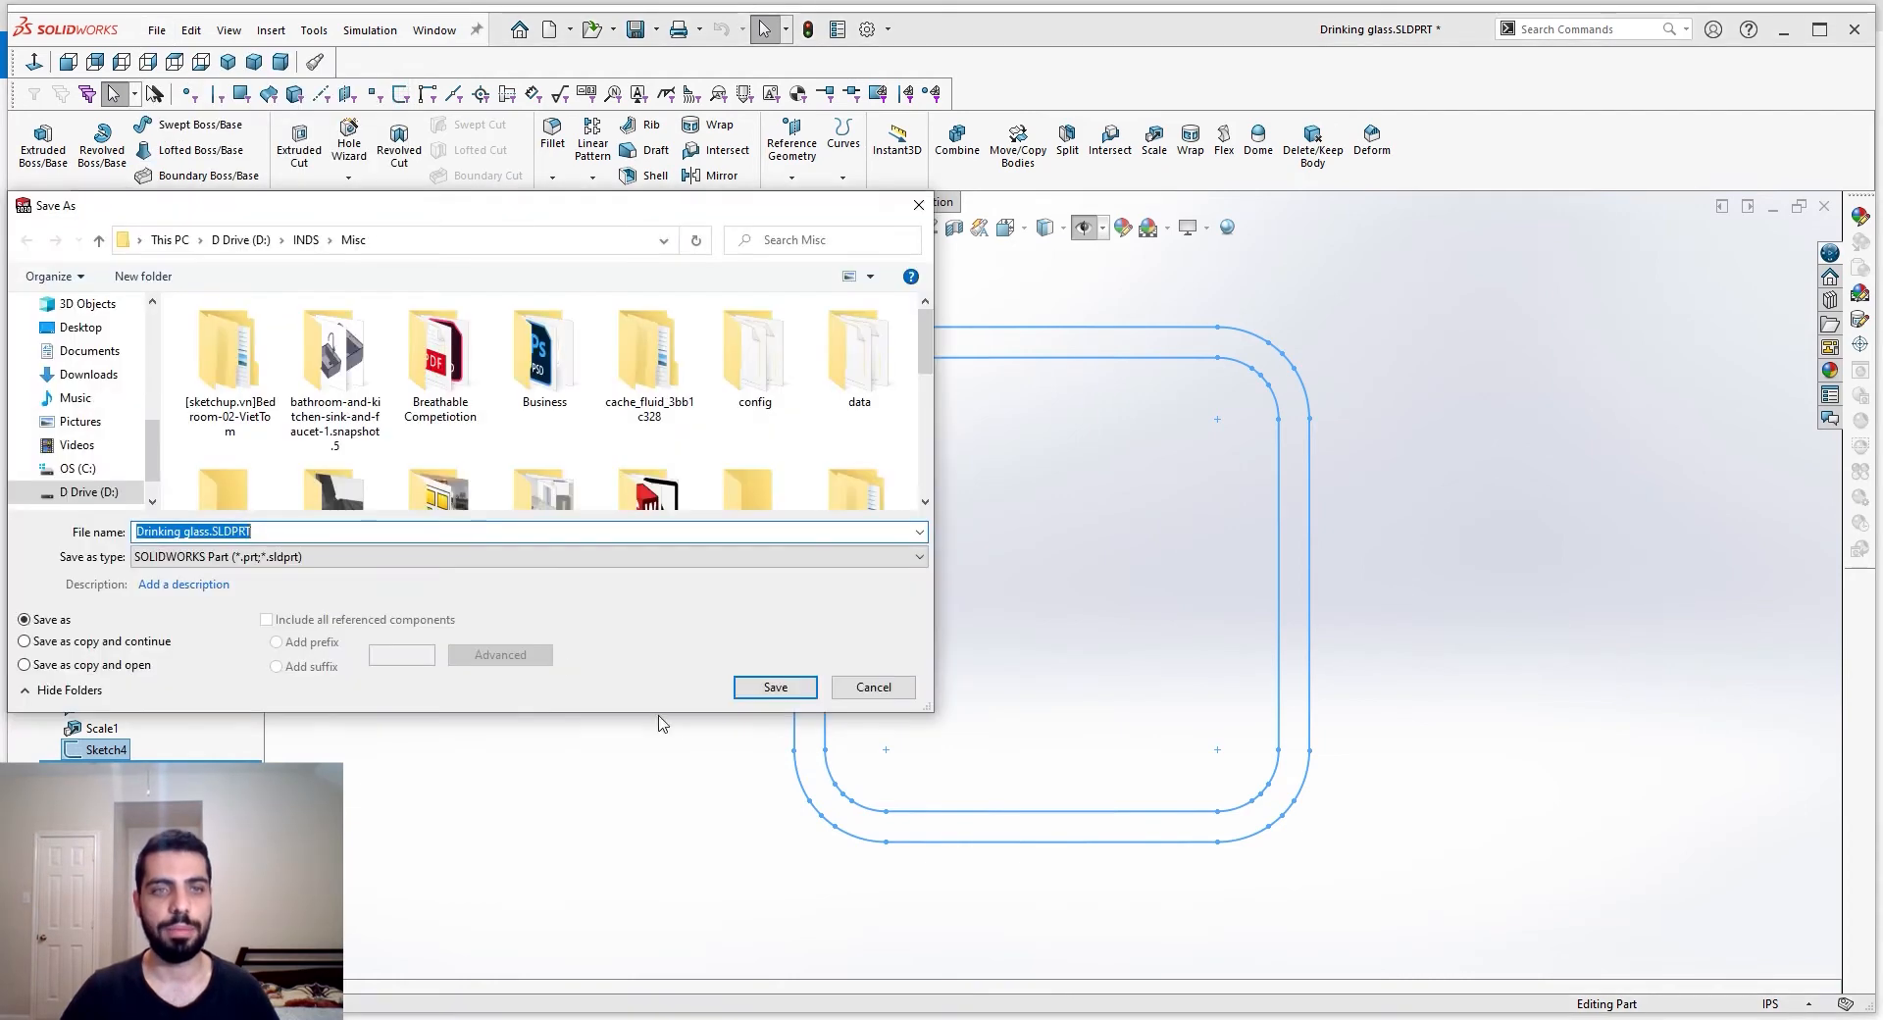
pyautogui.click(498, 559)
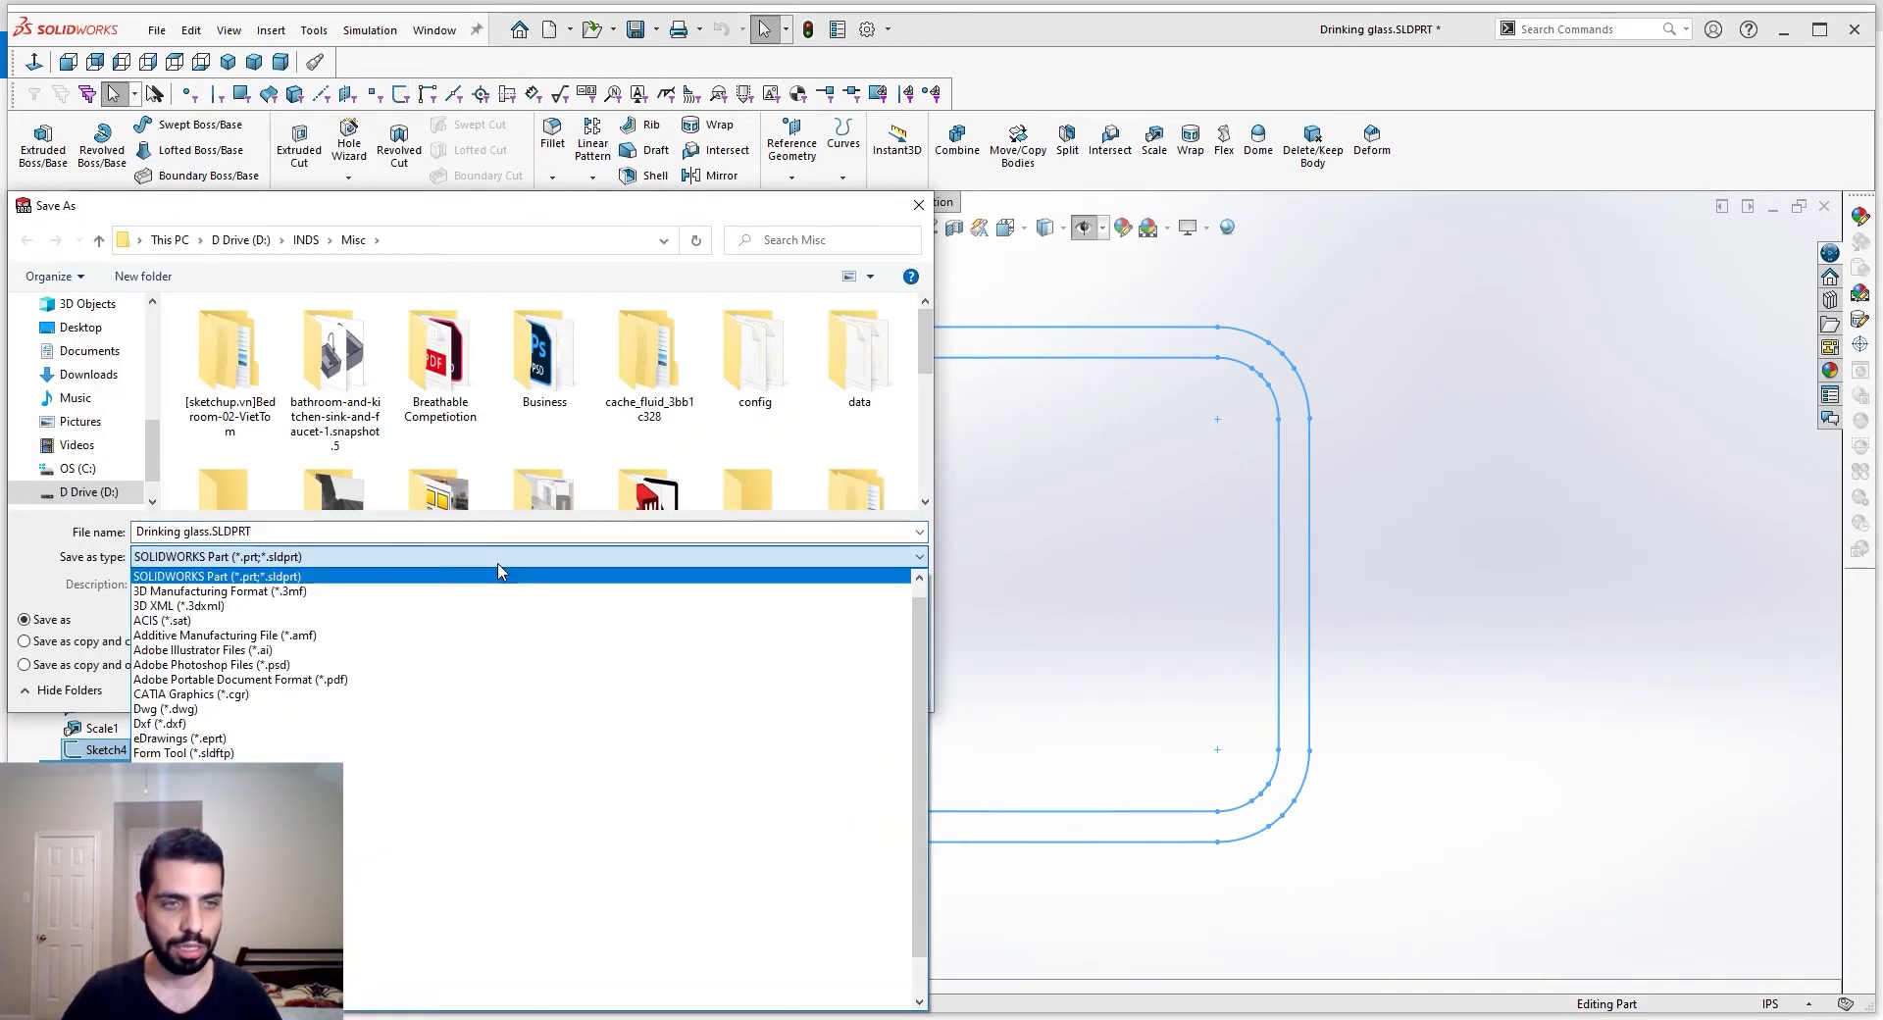
pyautogui.click(361, 726)
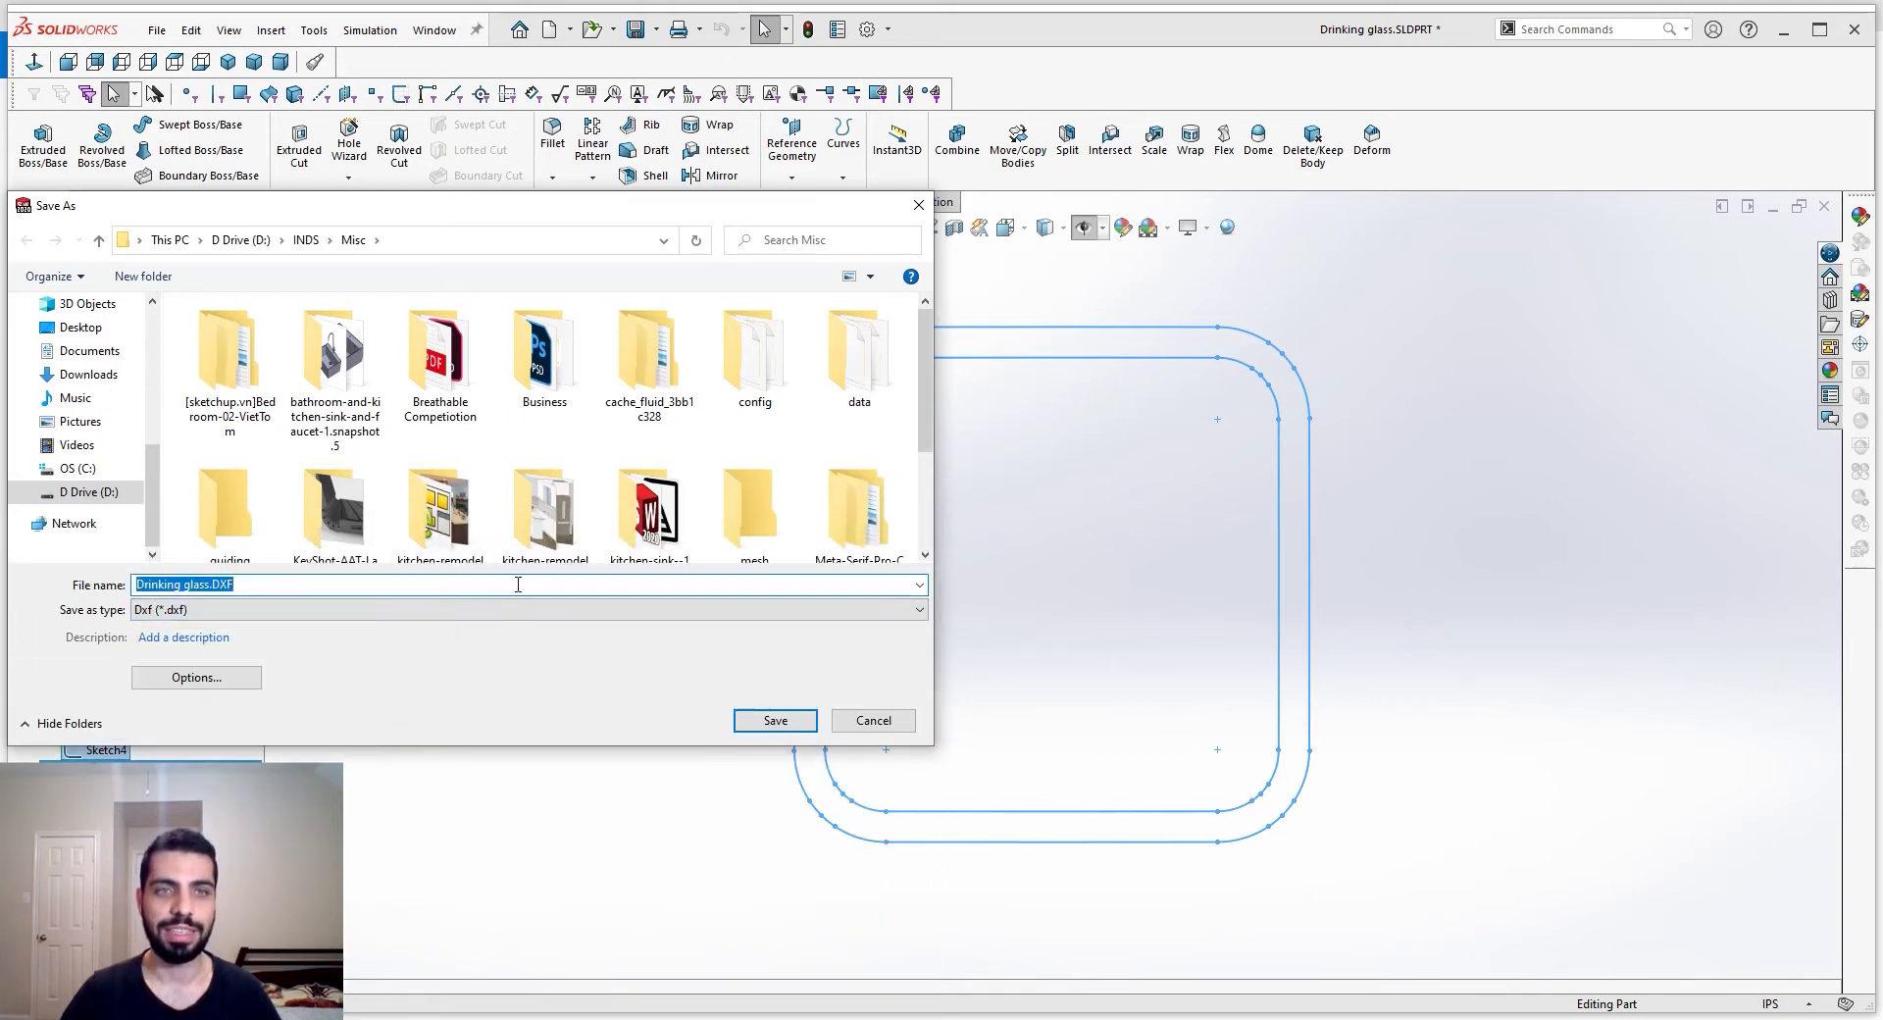
pyautogui.click(81, 327)
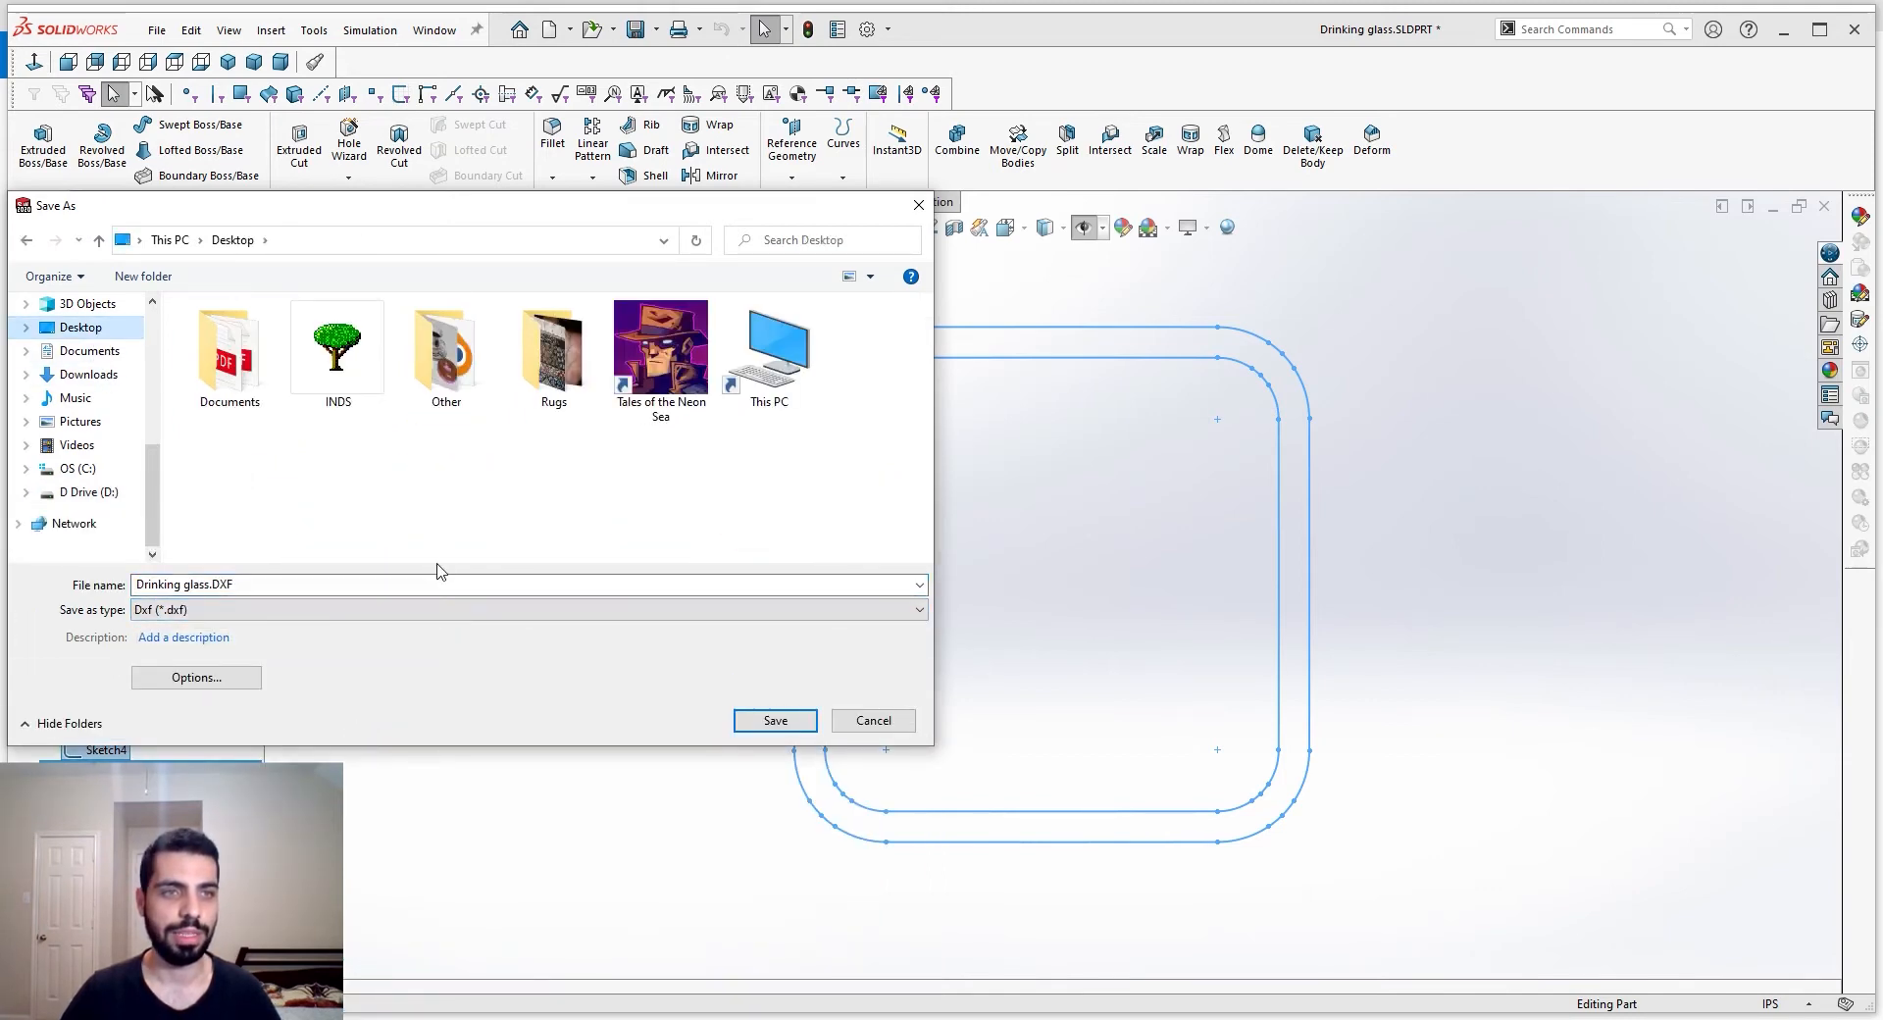
pyautogui.click(771, 721)
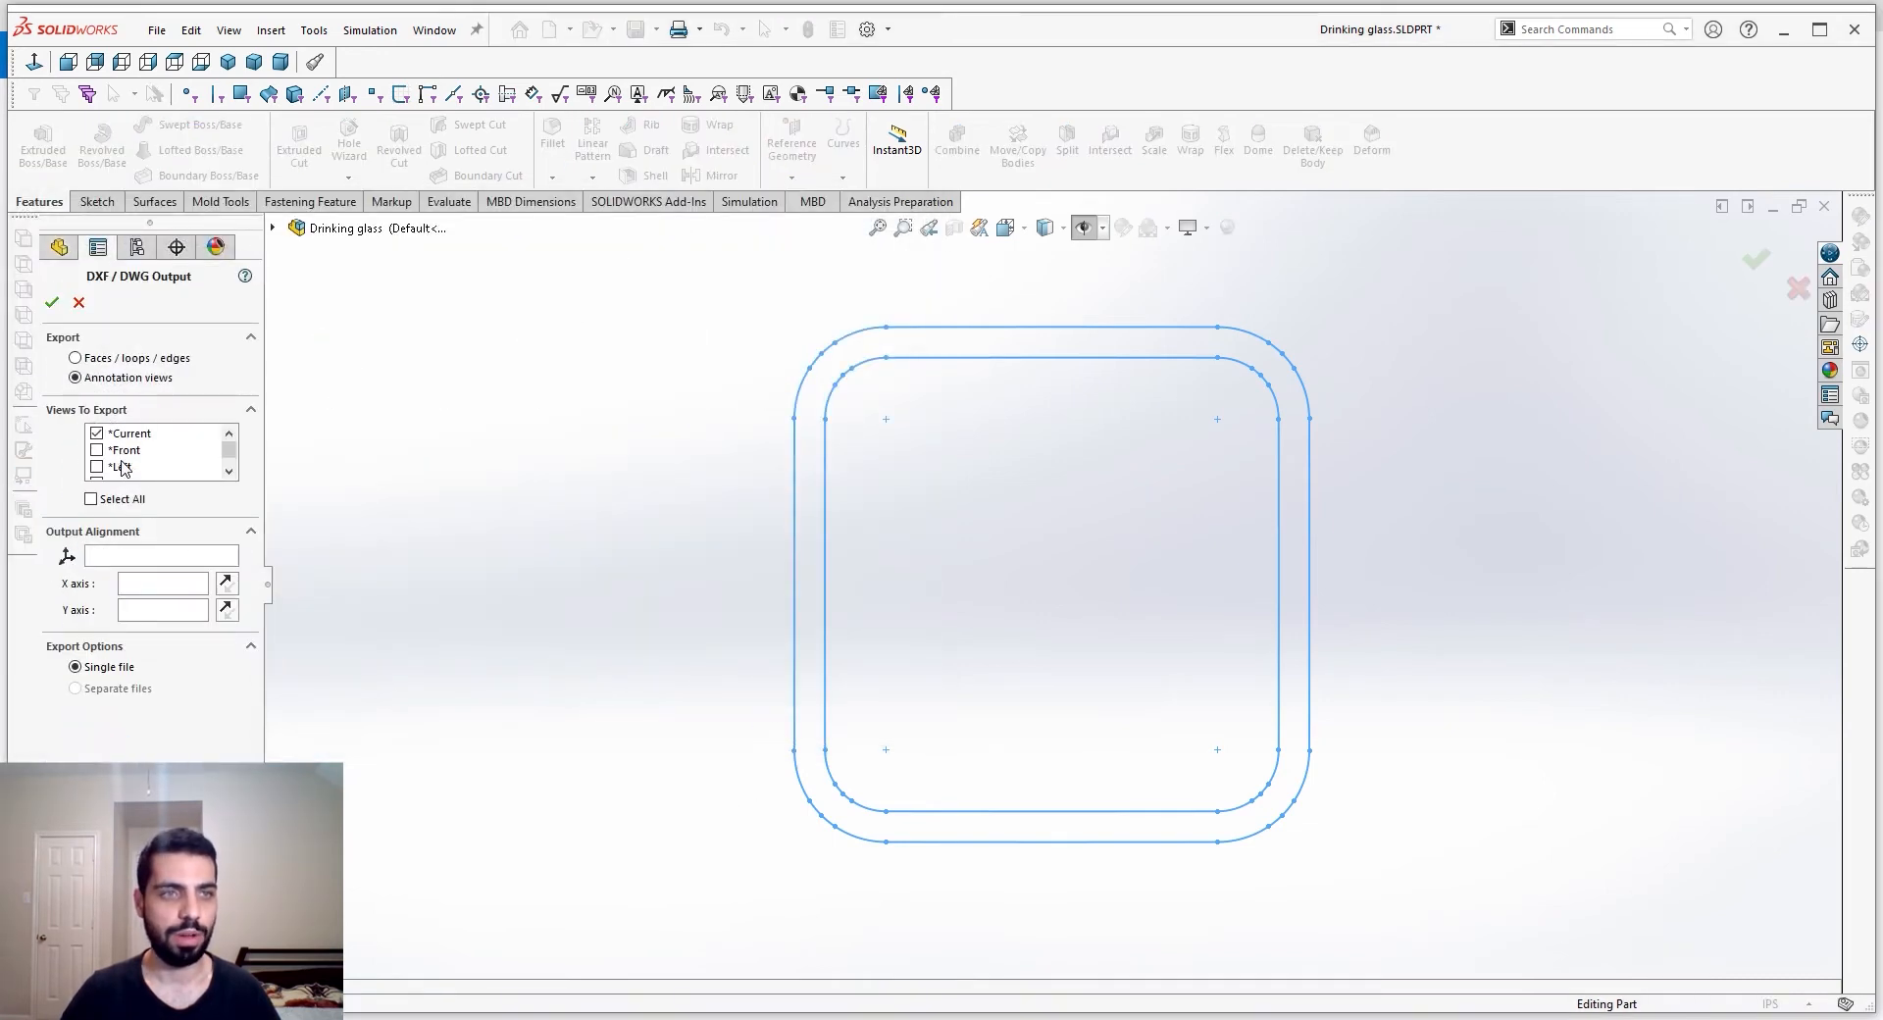
# Export the current annotation view to a single DXF file, checking both outlines in the cleanup preview before saving
pyautogui.click(52, 302)
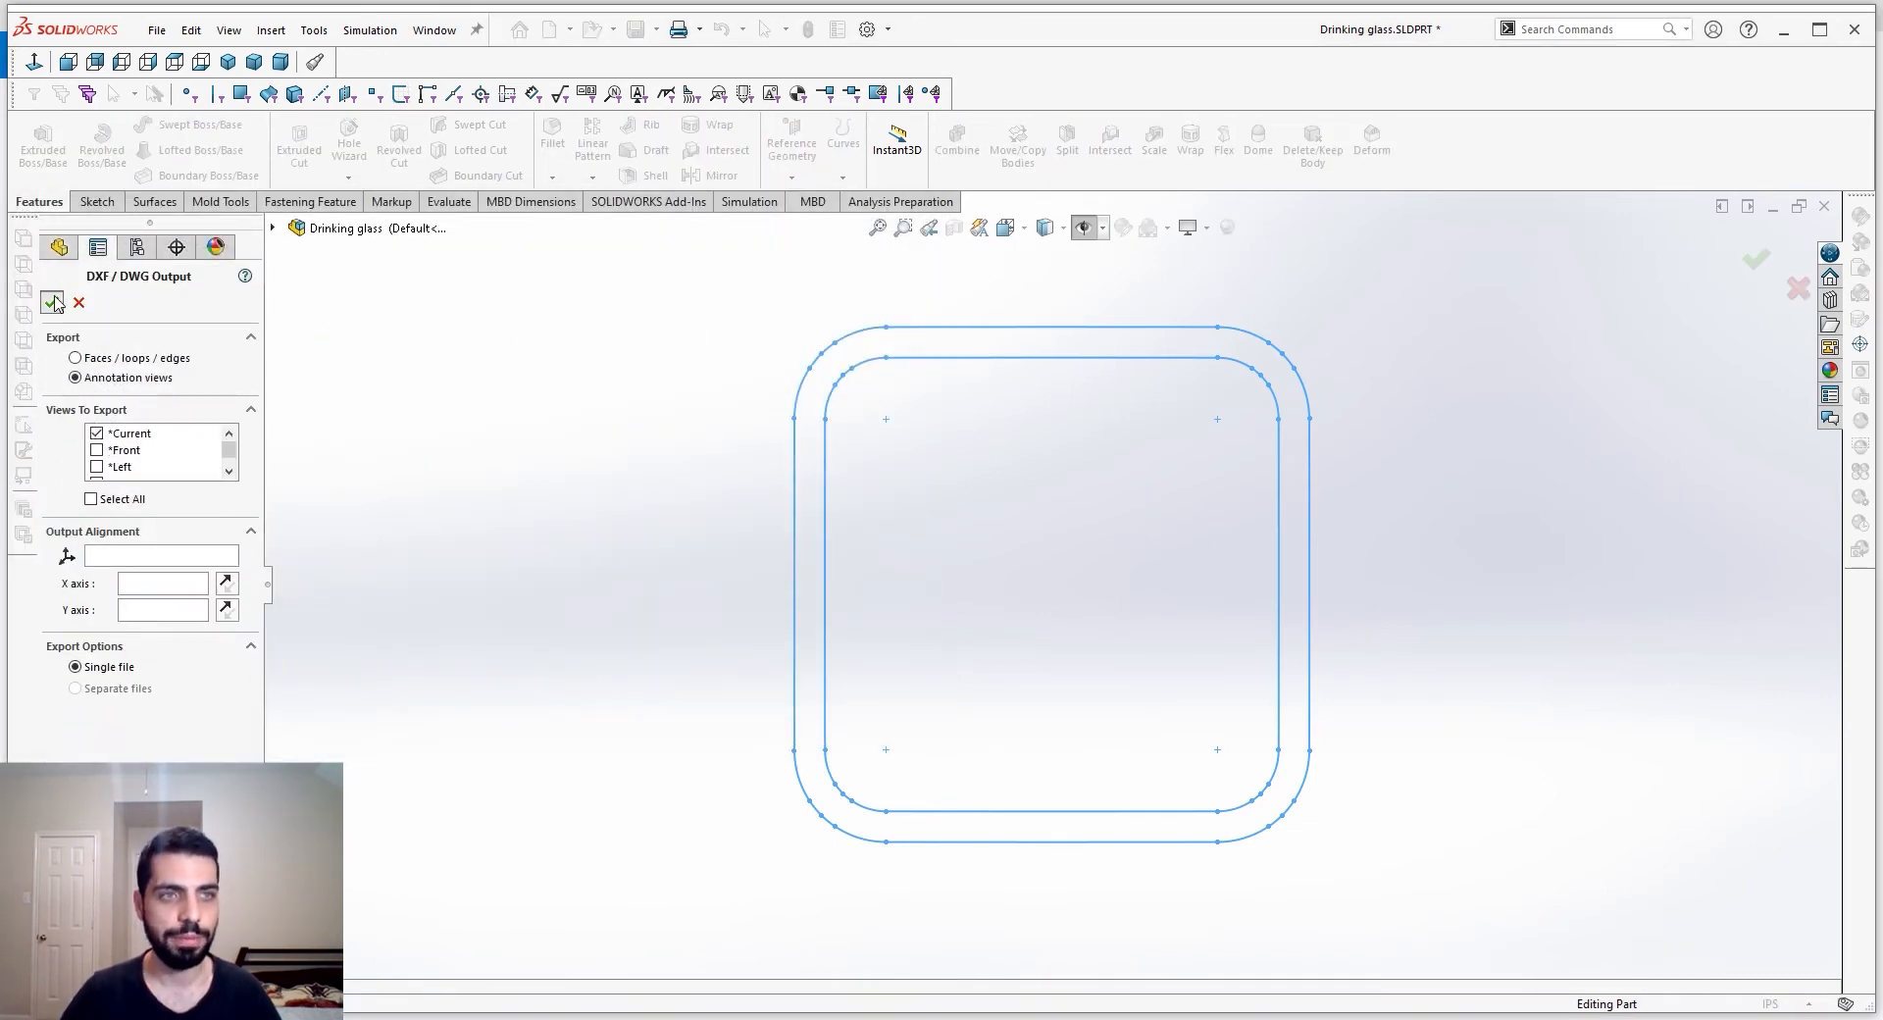
pyautogui.scroll(-2, 944, 549)
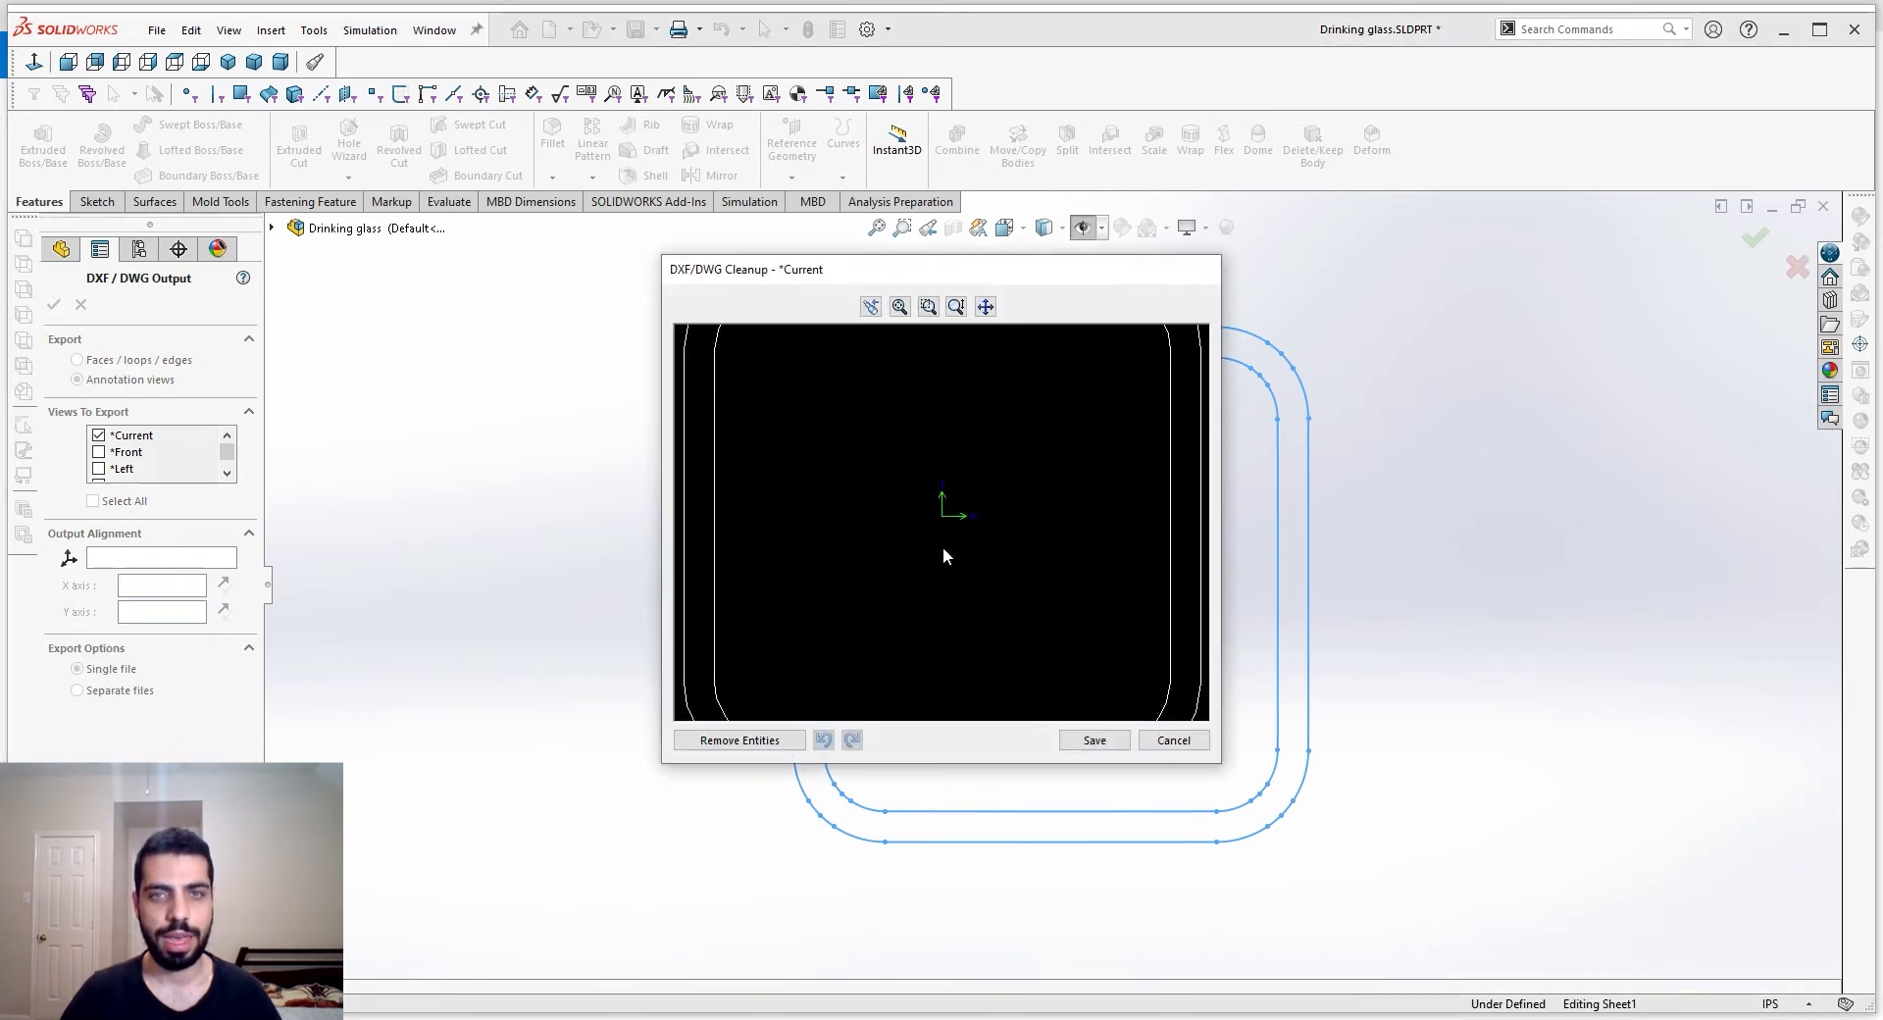
pyautogui.scroll(3, 969, 586)
pyautogui.scroll(2, 969, 586)
pyautogui.scroll(-2, 989, 501)
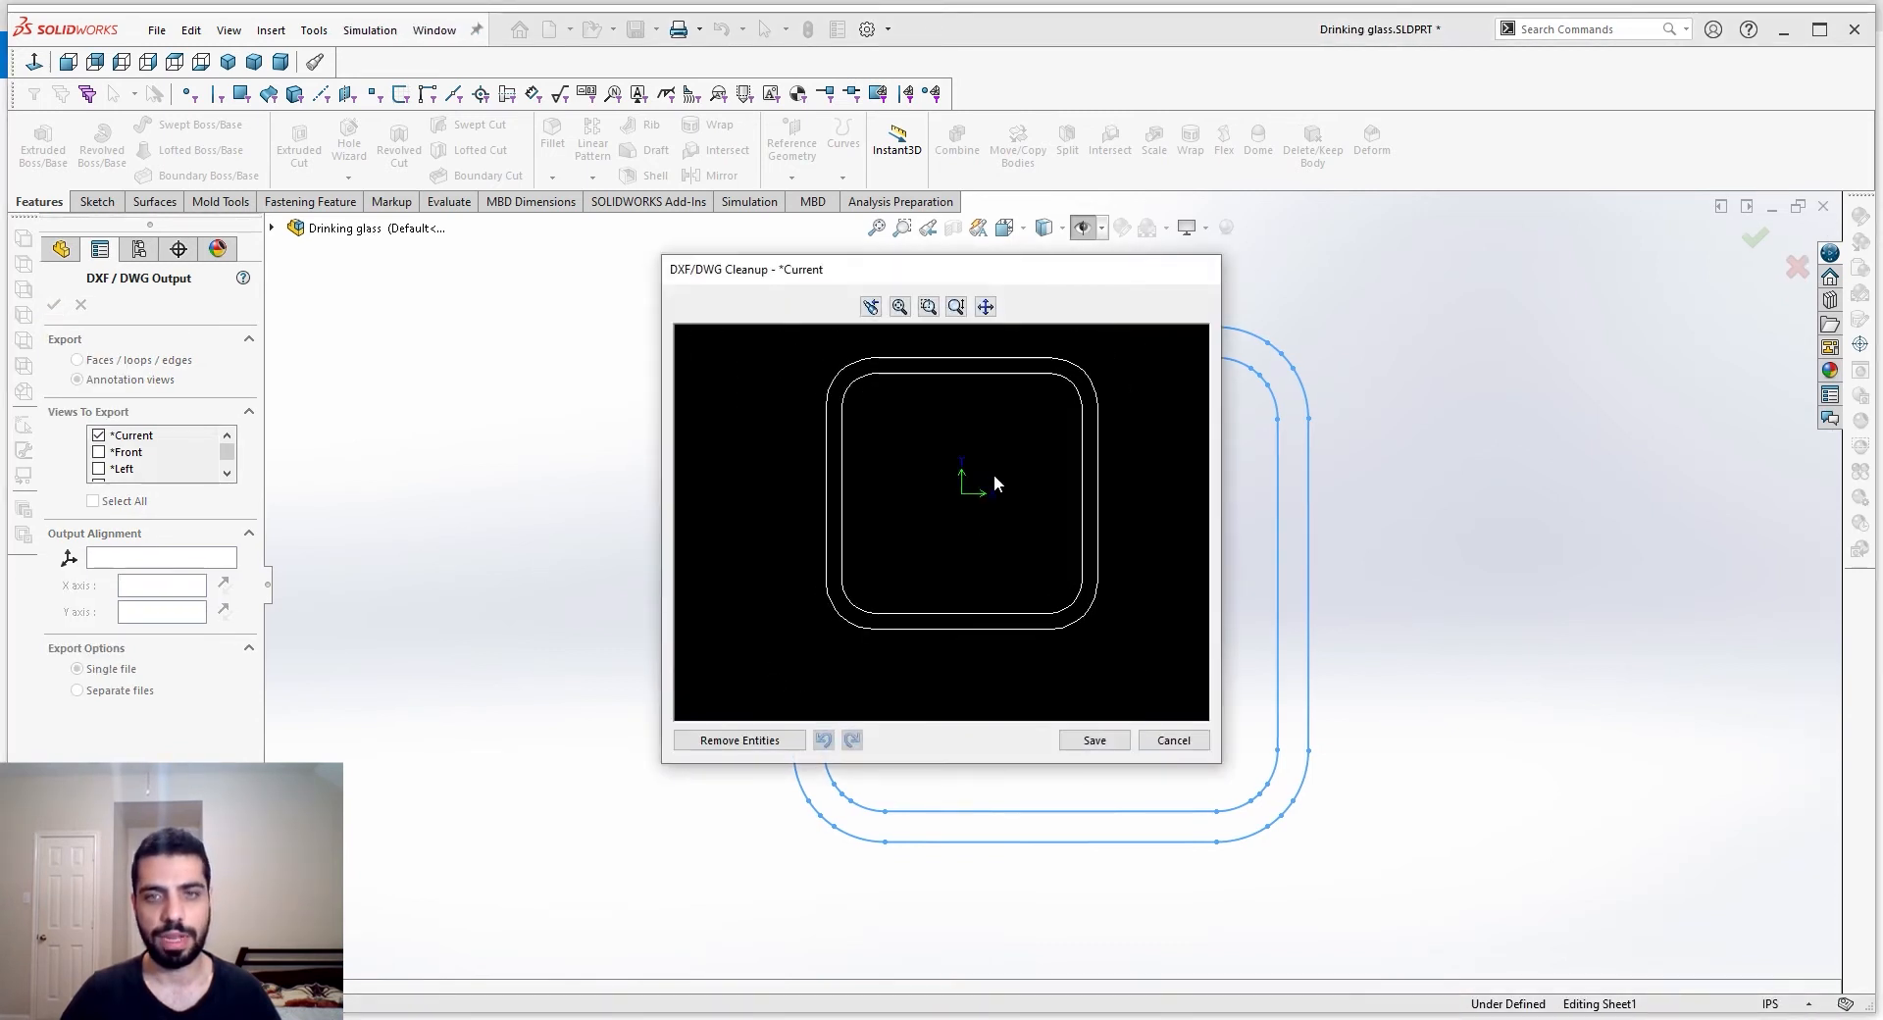
pyautogui.click(1106, 742)
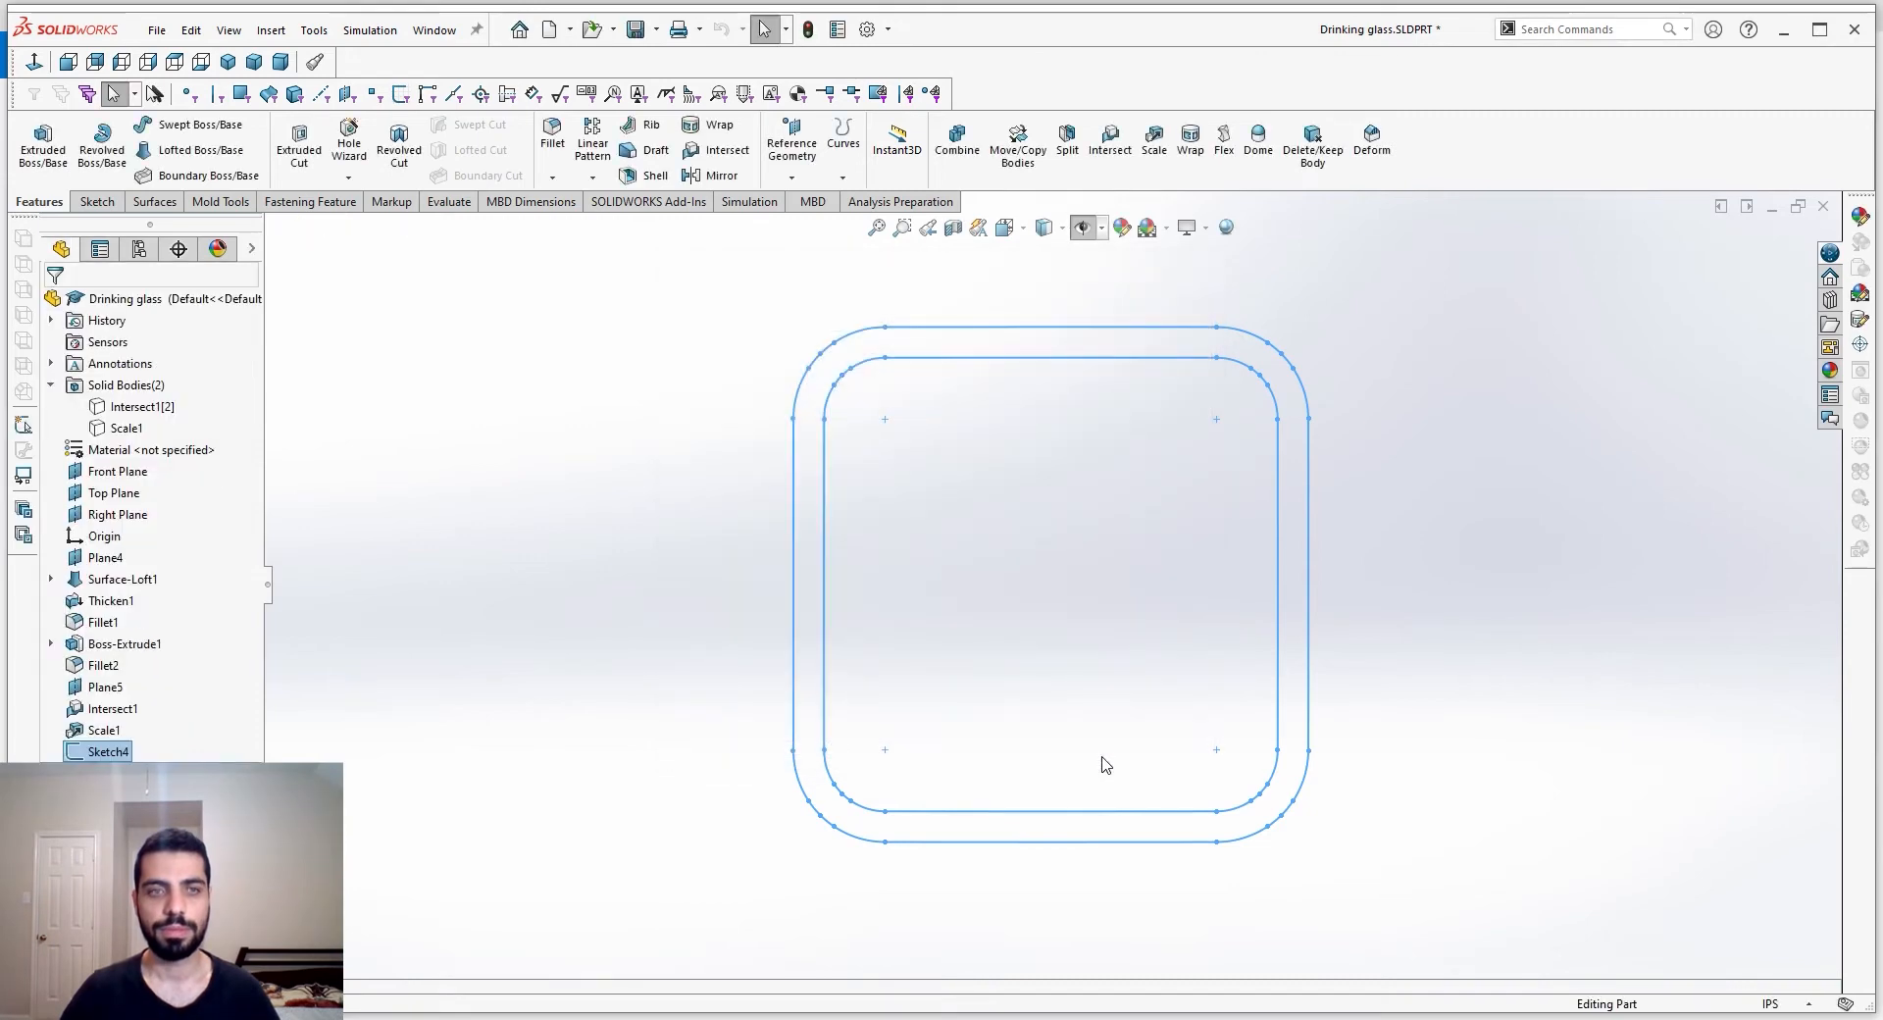
# Close SOLIDWORKS without saving the changes to the drinking glass part
pyautogui.click(1854, 31)
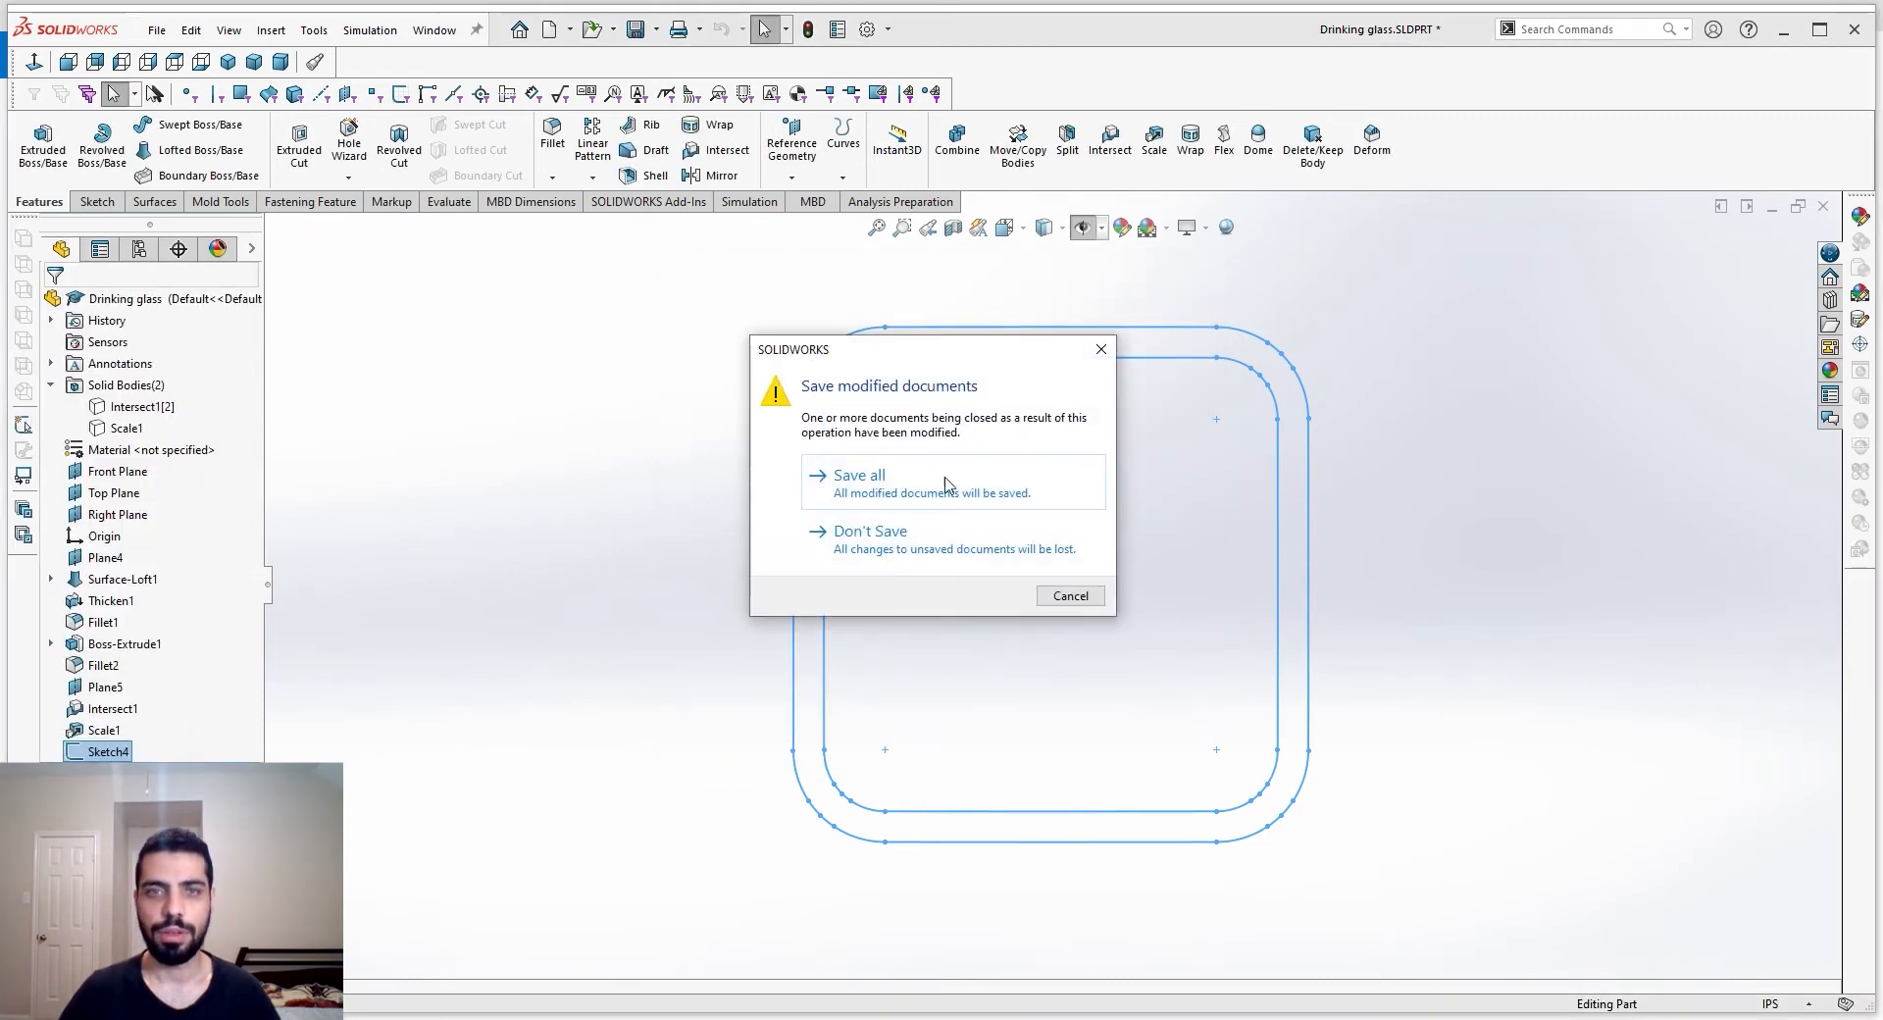
pyautogui.click(919, 537)
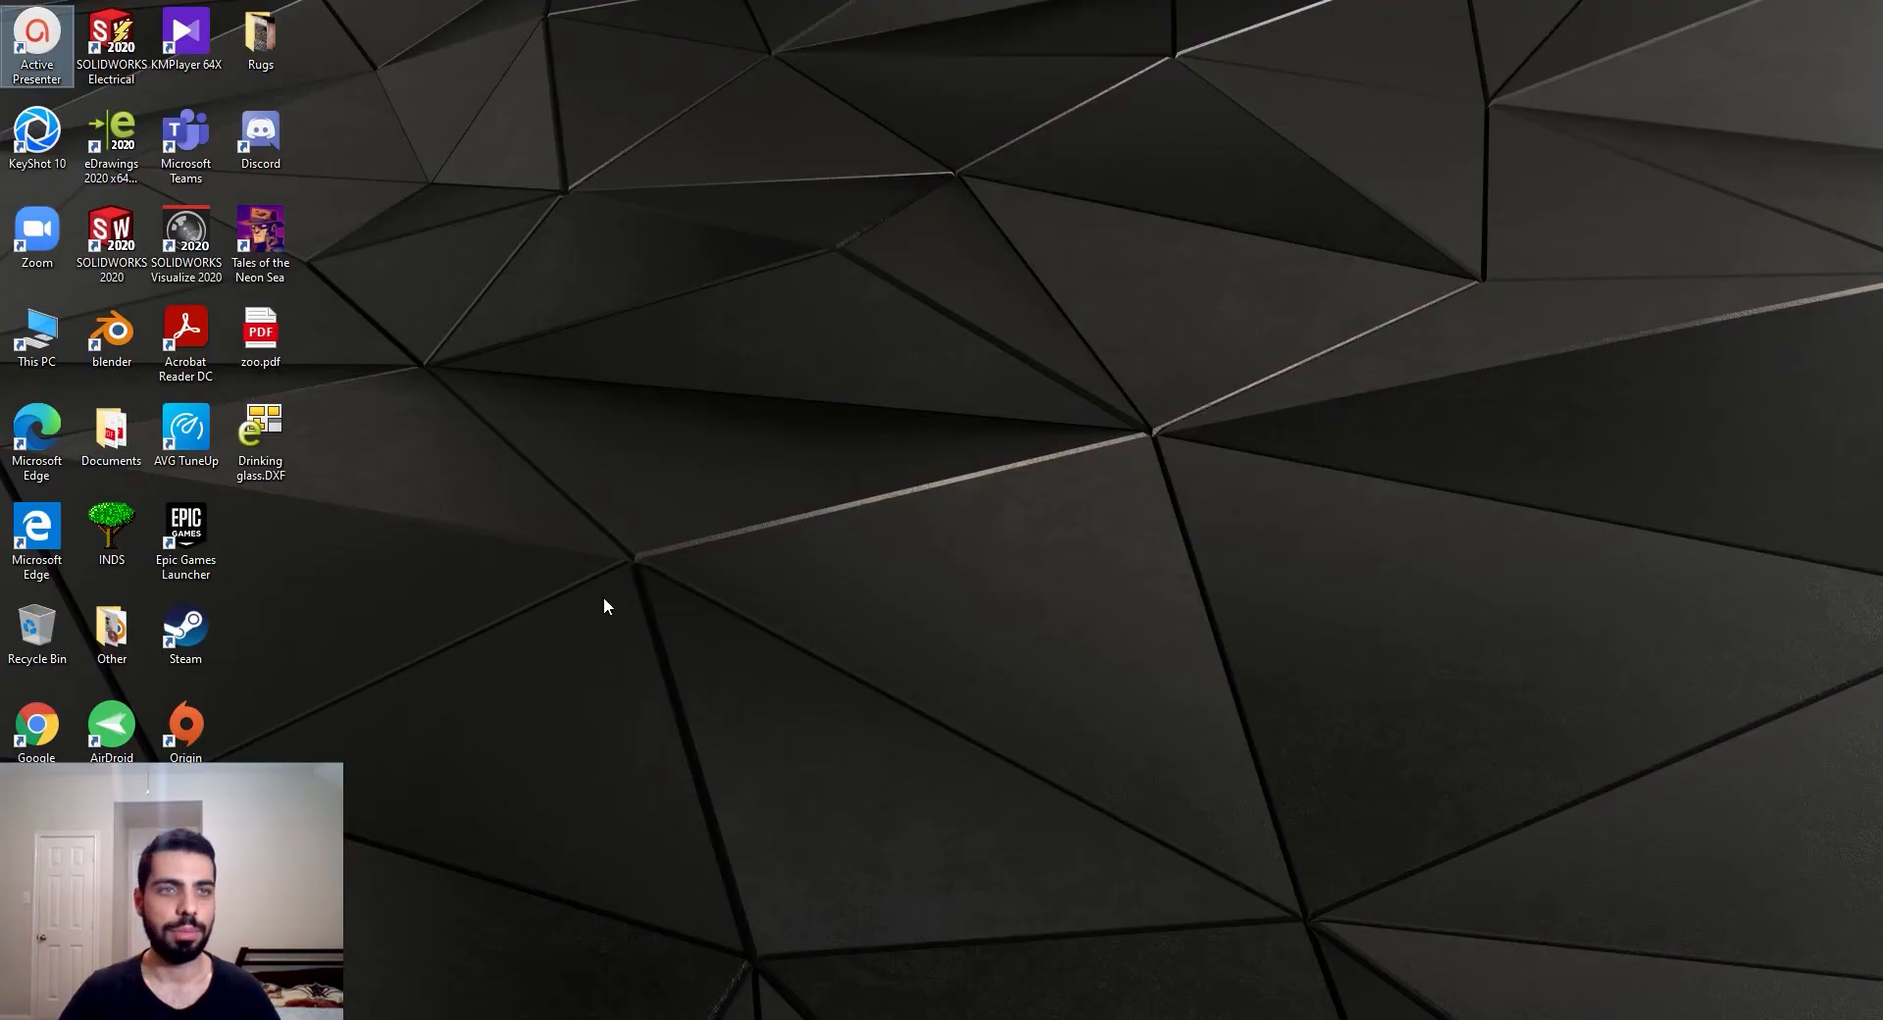
pyautogui.click(603, 596)
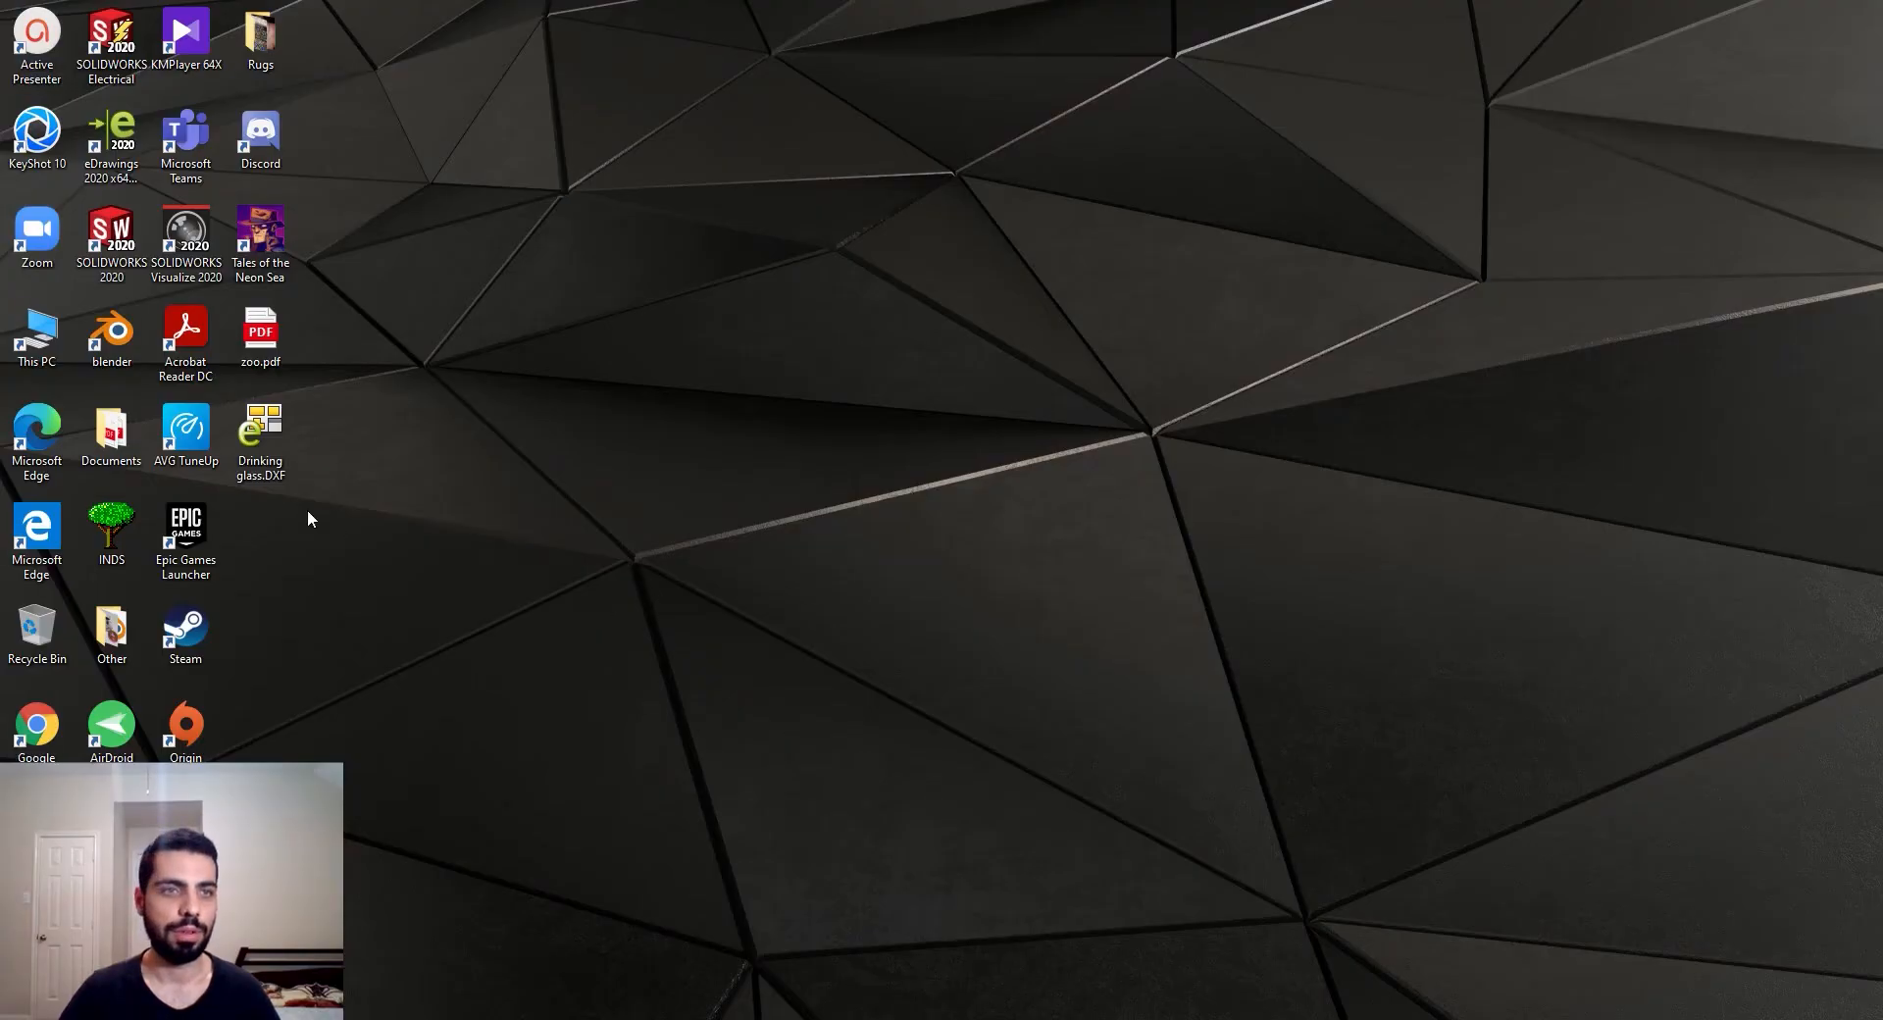
# Open Drinking glass.DXF from the desktop in Adobe Illustrator 2020 at original size, with 1 unit equal to 1 inch and the artwork centered
pyautogui.click(263, 452)
pyautogui.rightClick(263, 452)
pyautogui.moveTo(420, 547)
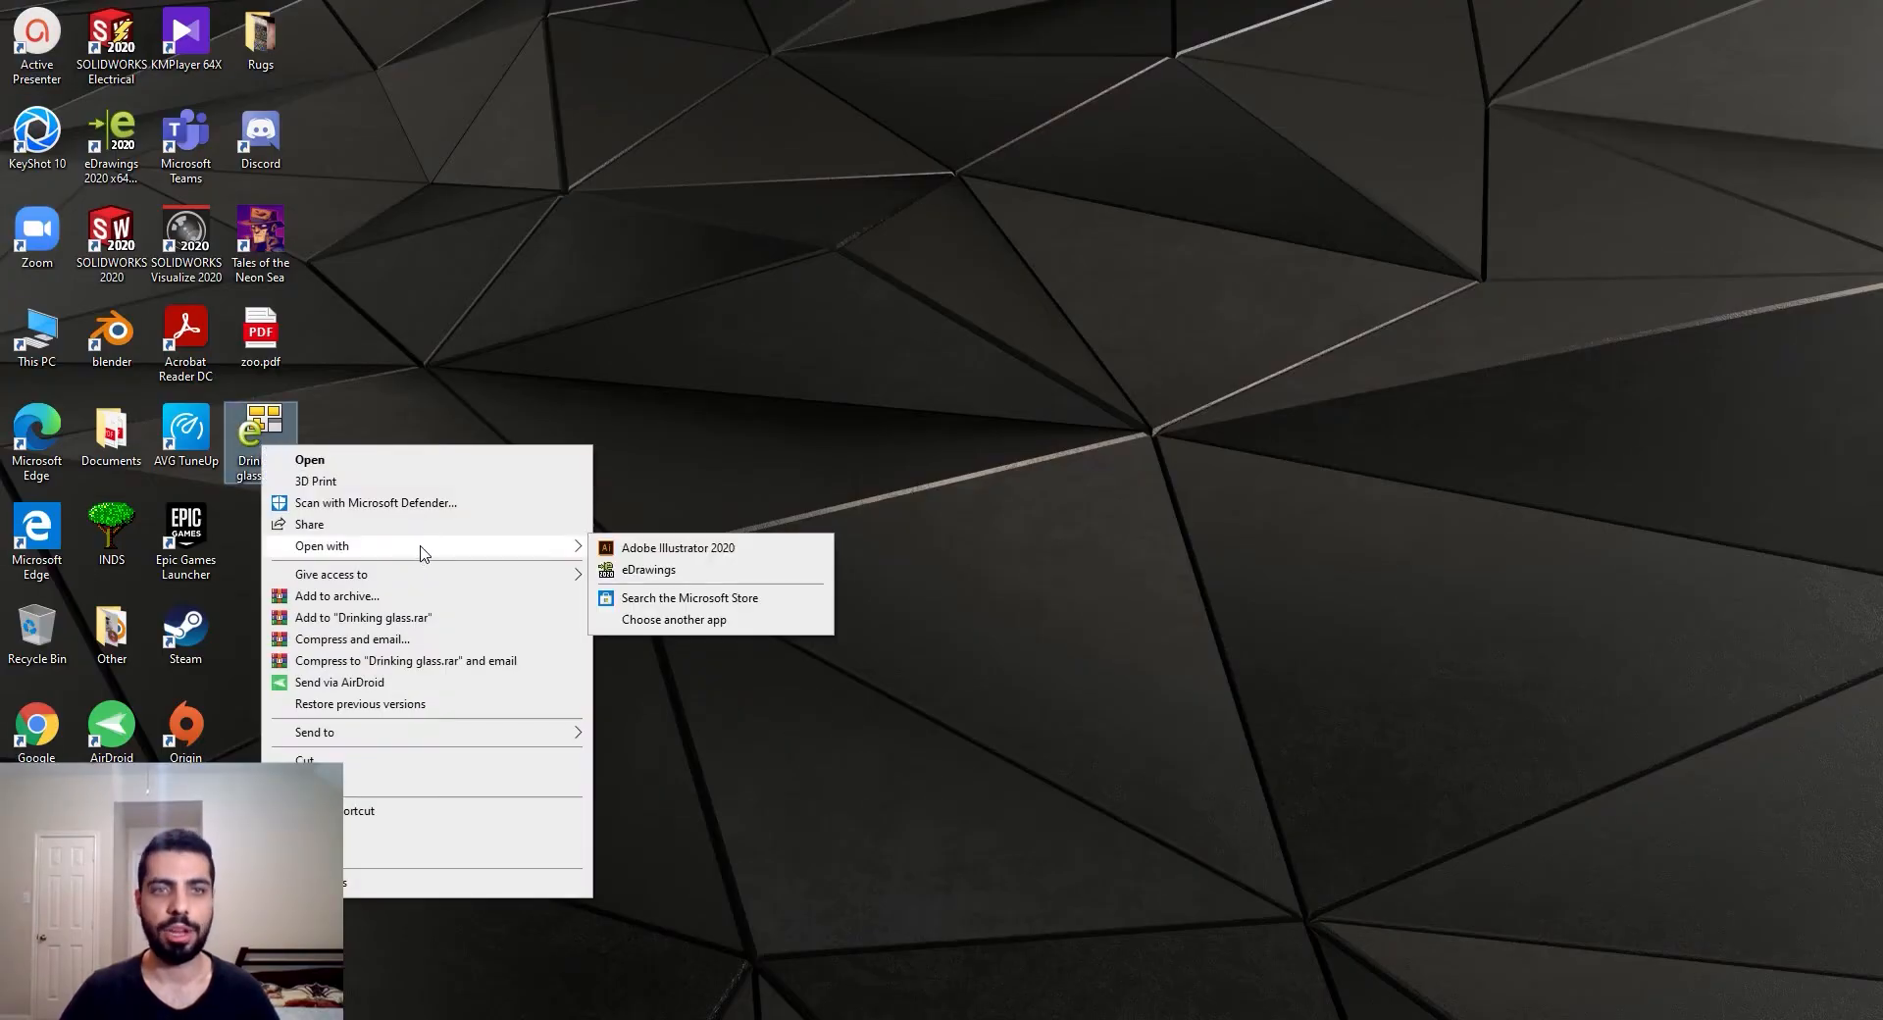
pyautogui.click(632, 550)
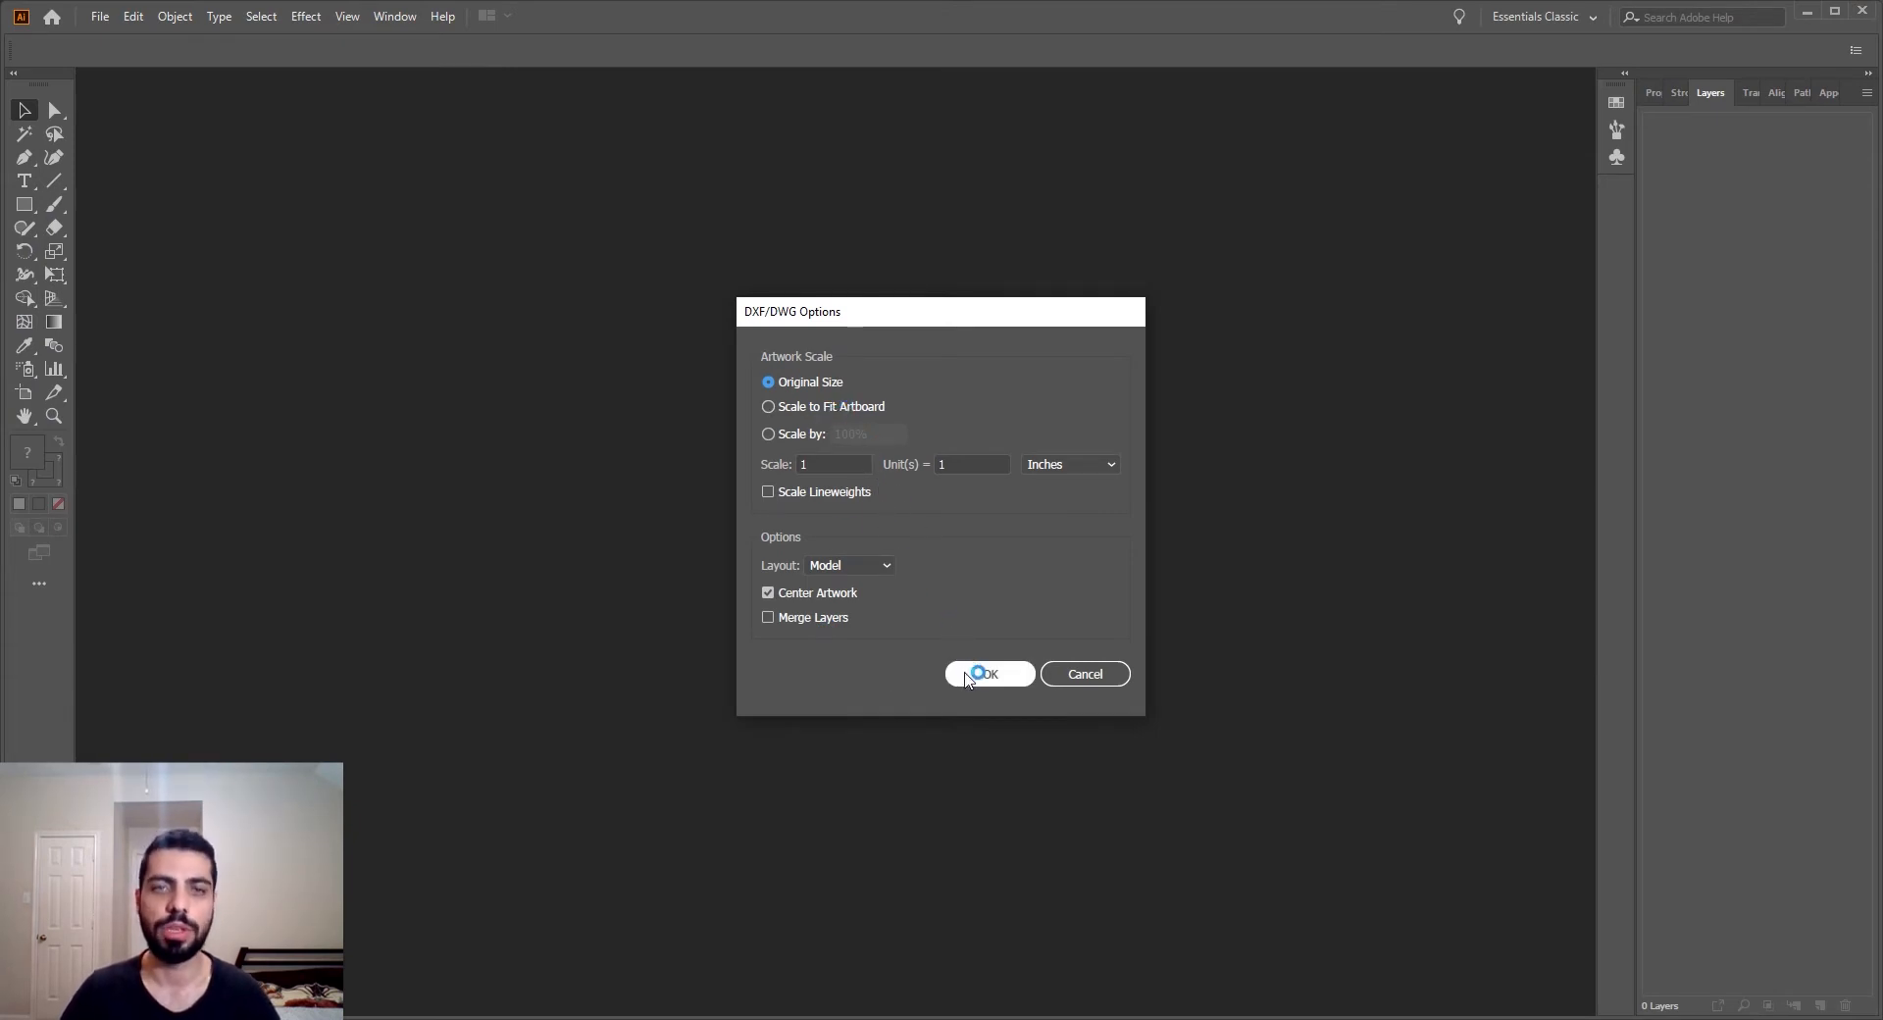
pyautogui.click(988, 674)
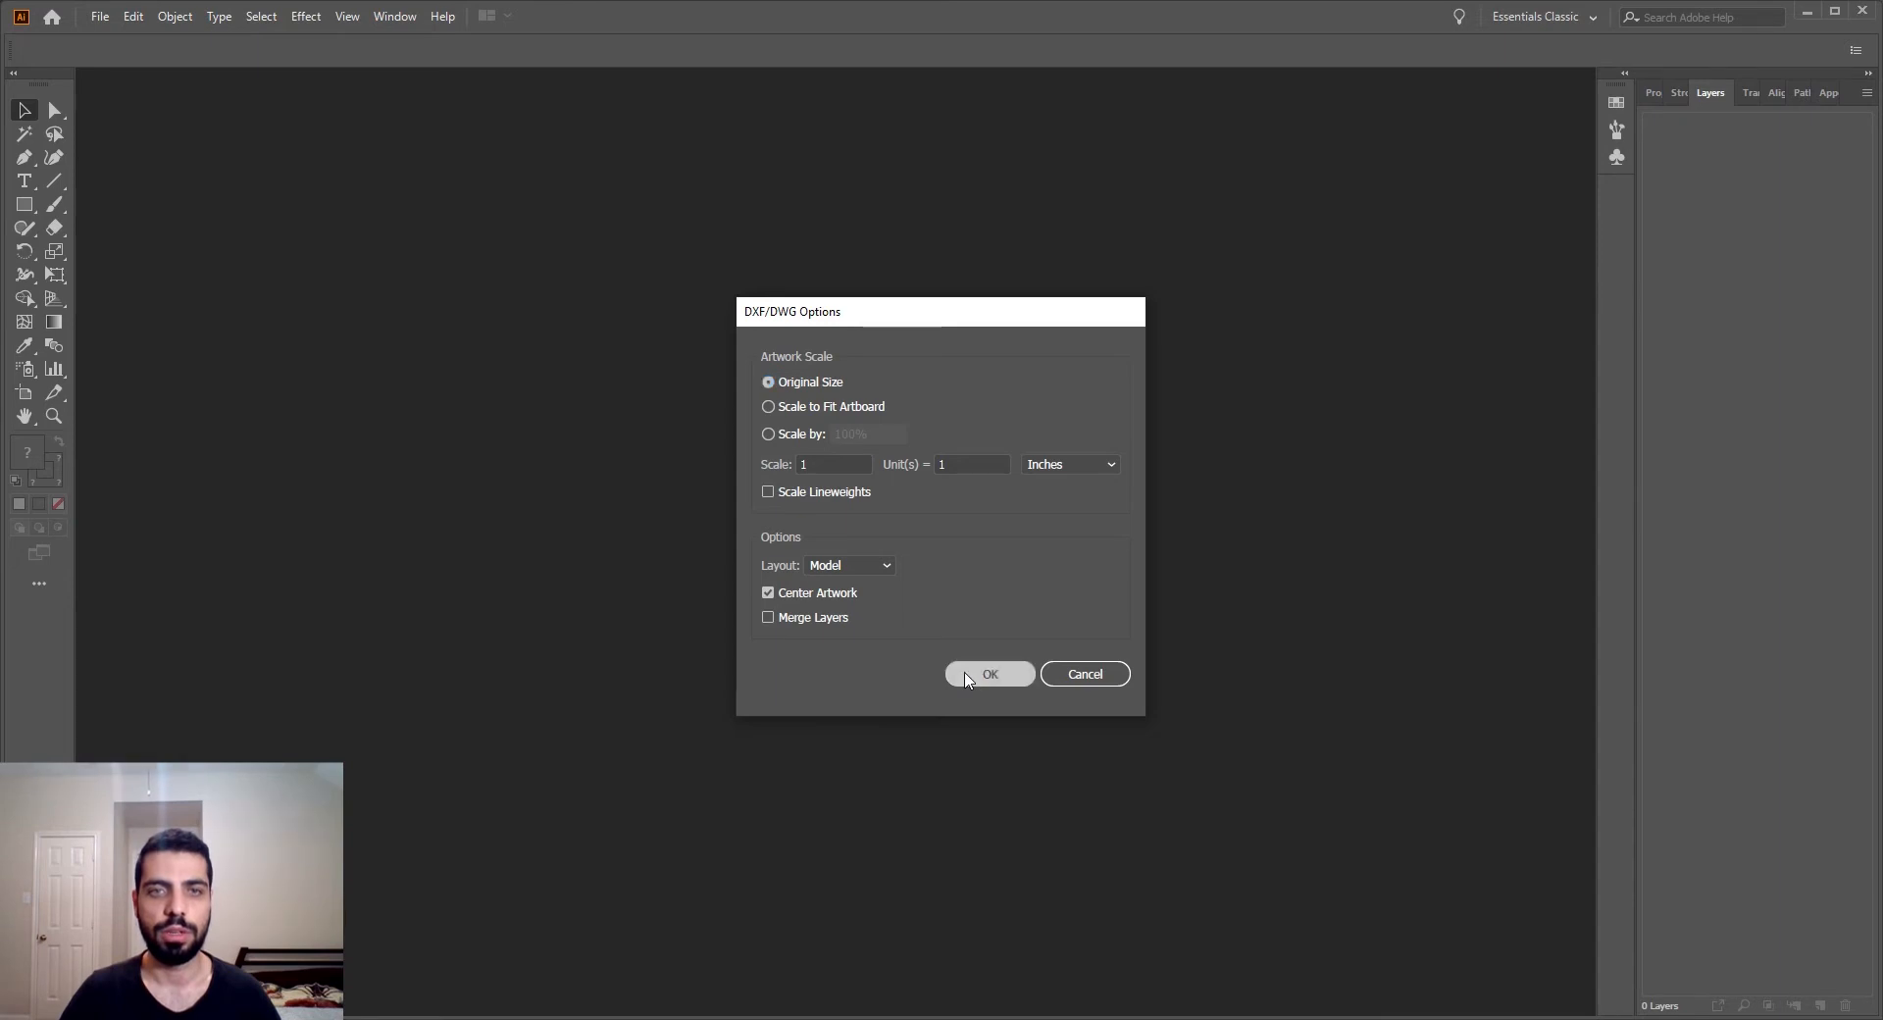
pyautogui.click(1080, 608)
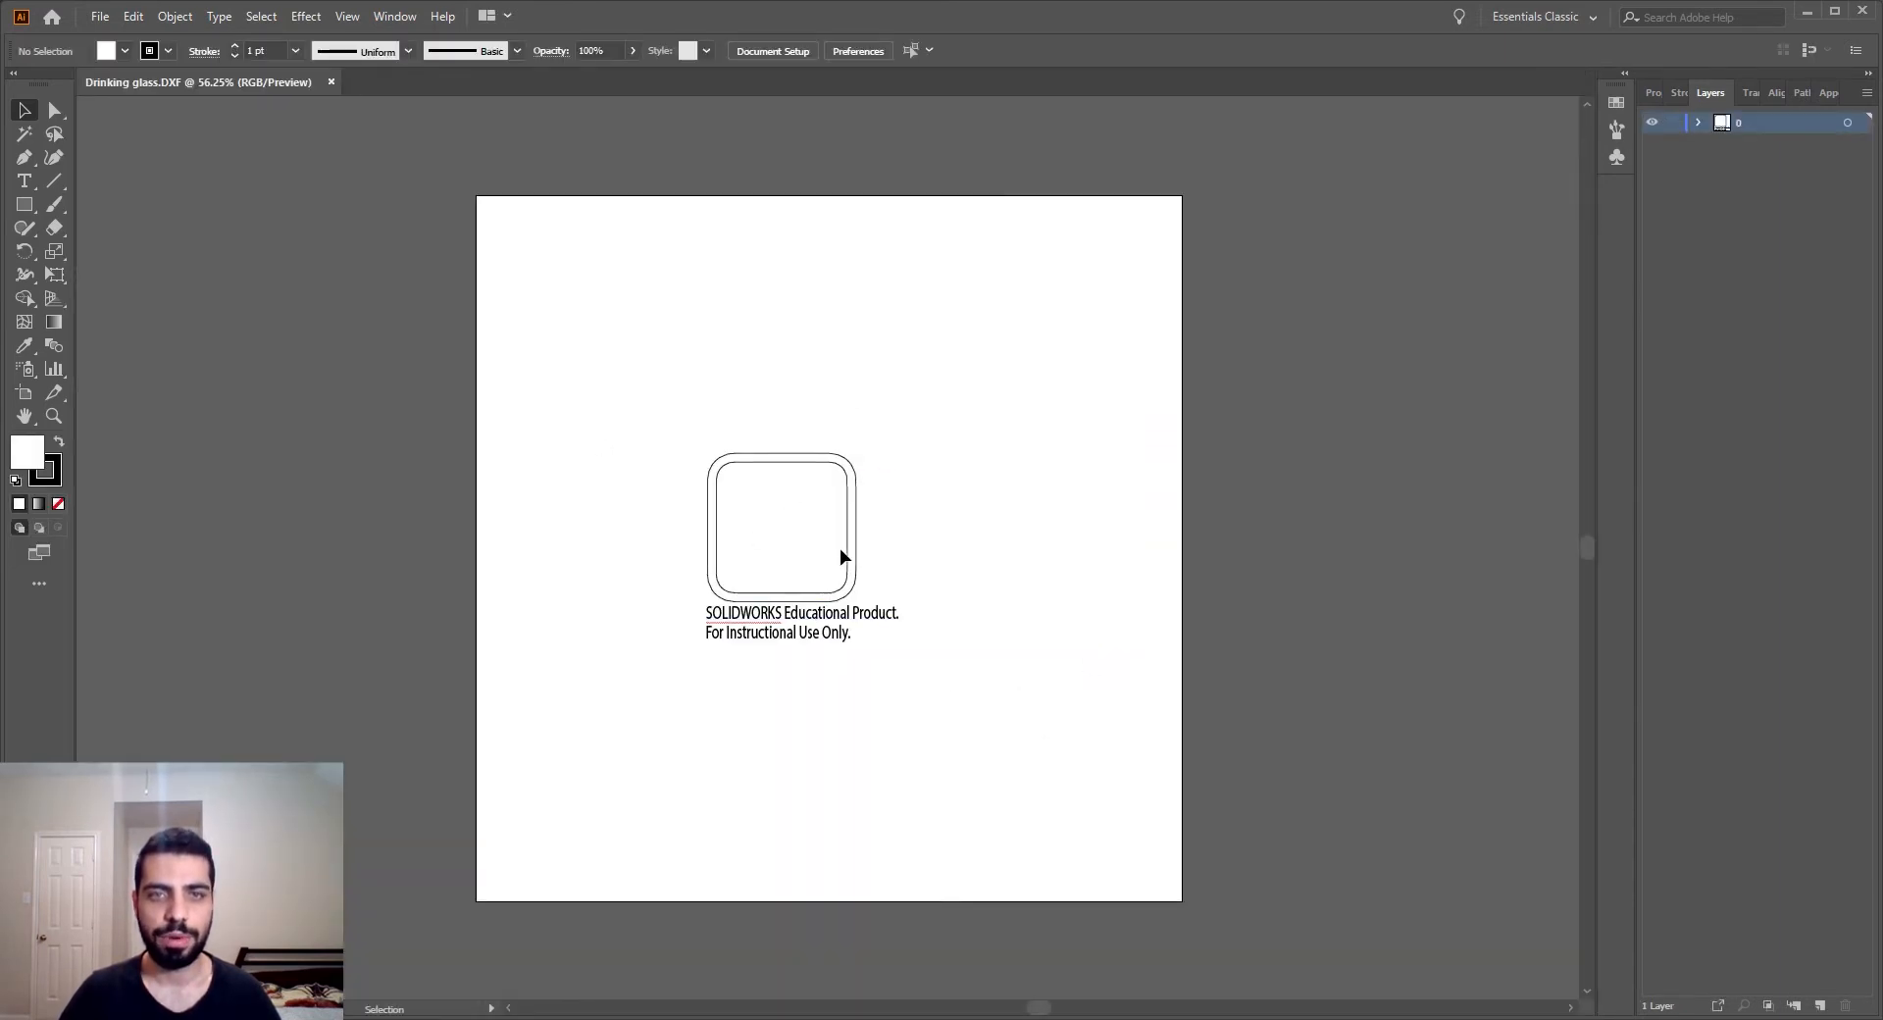
# Delete the SOLIDWORKS Educational Product text below the glass outlines
pyautogui.click(804, 616)
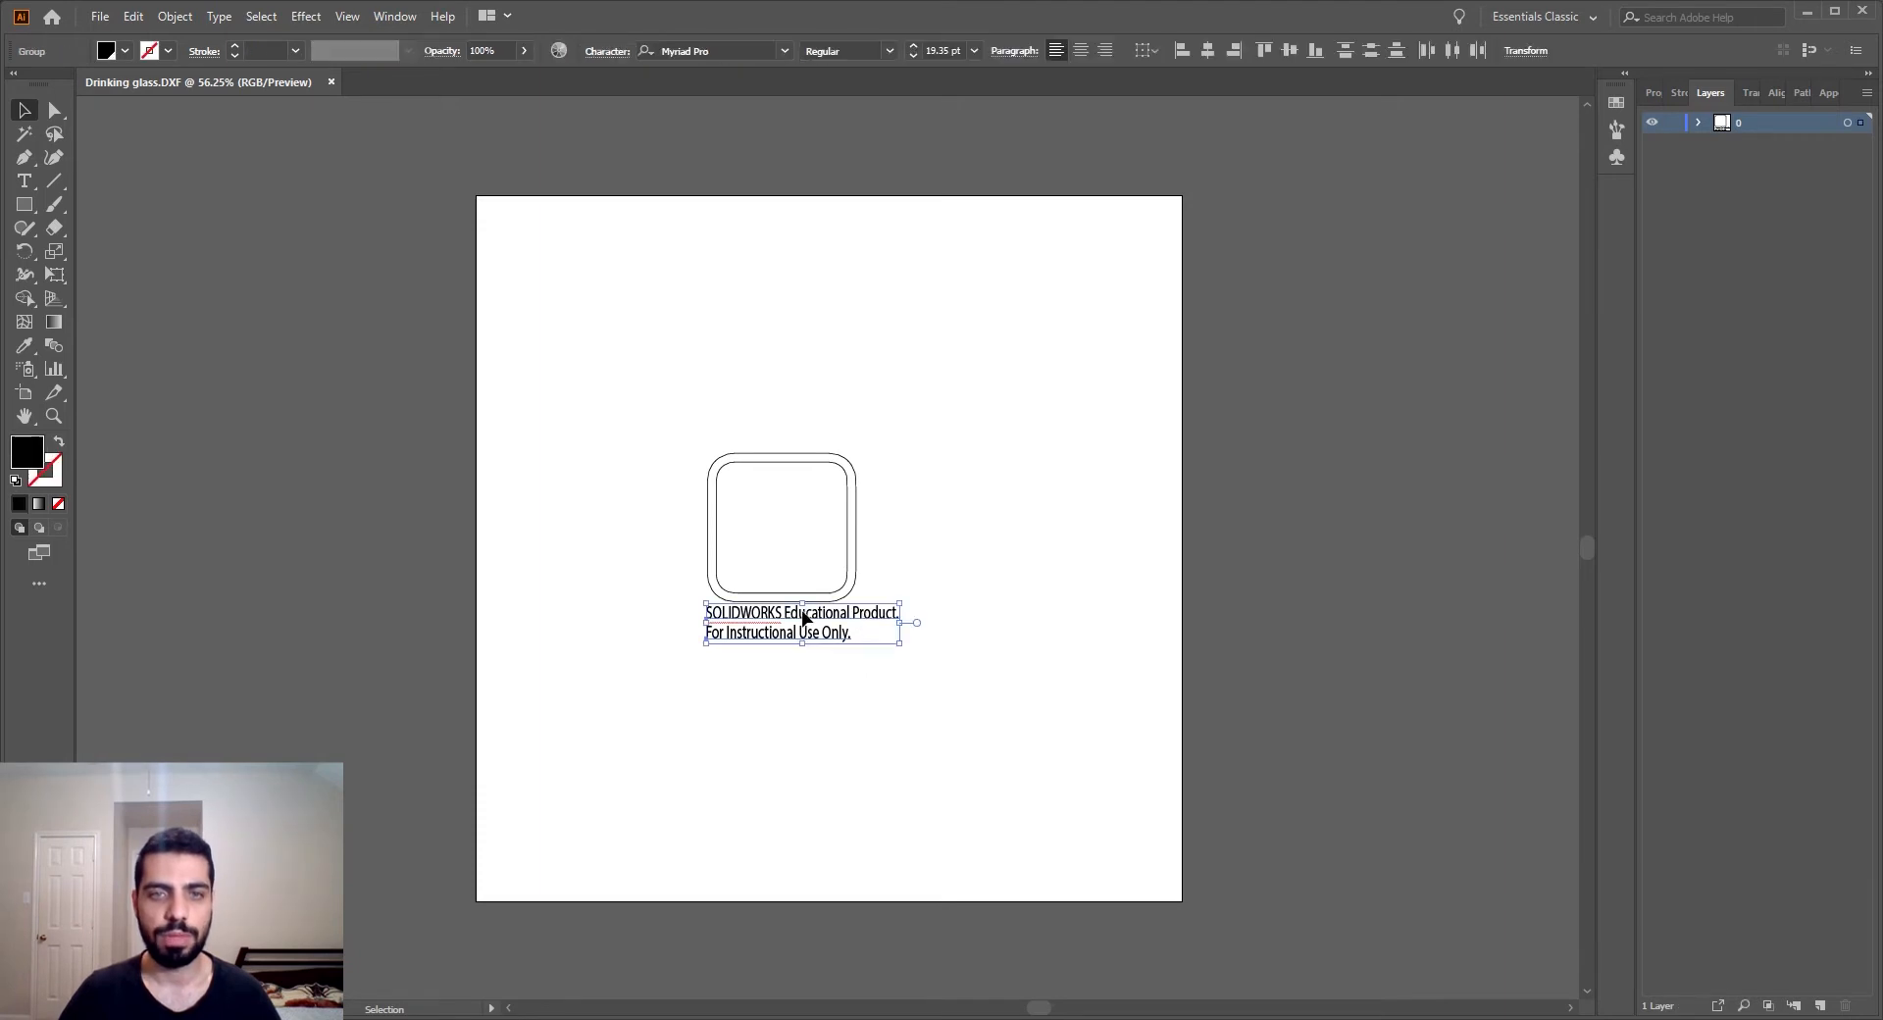
pyautogui.press('Delete')
# Group the two rounded-square outlines and move the group near the center of the artboard
pyautogui.moveTo(897, 639); pyautogui.dragTo(788, 486)
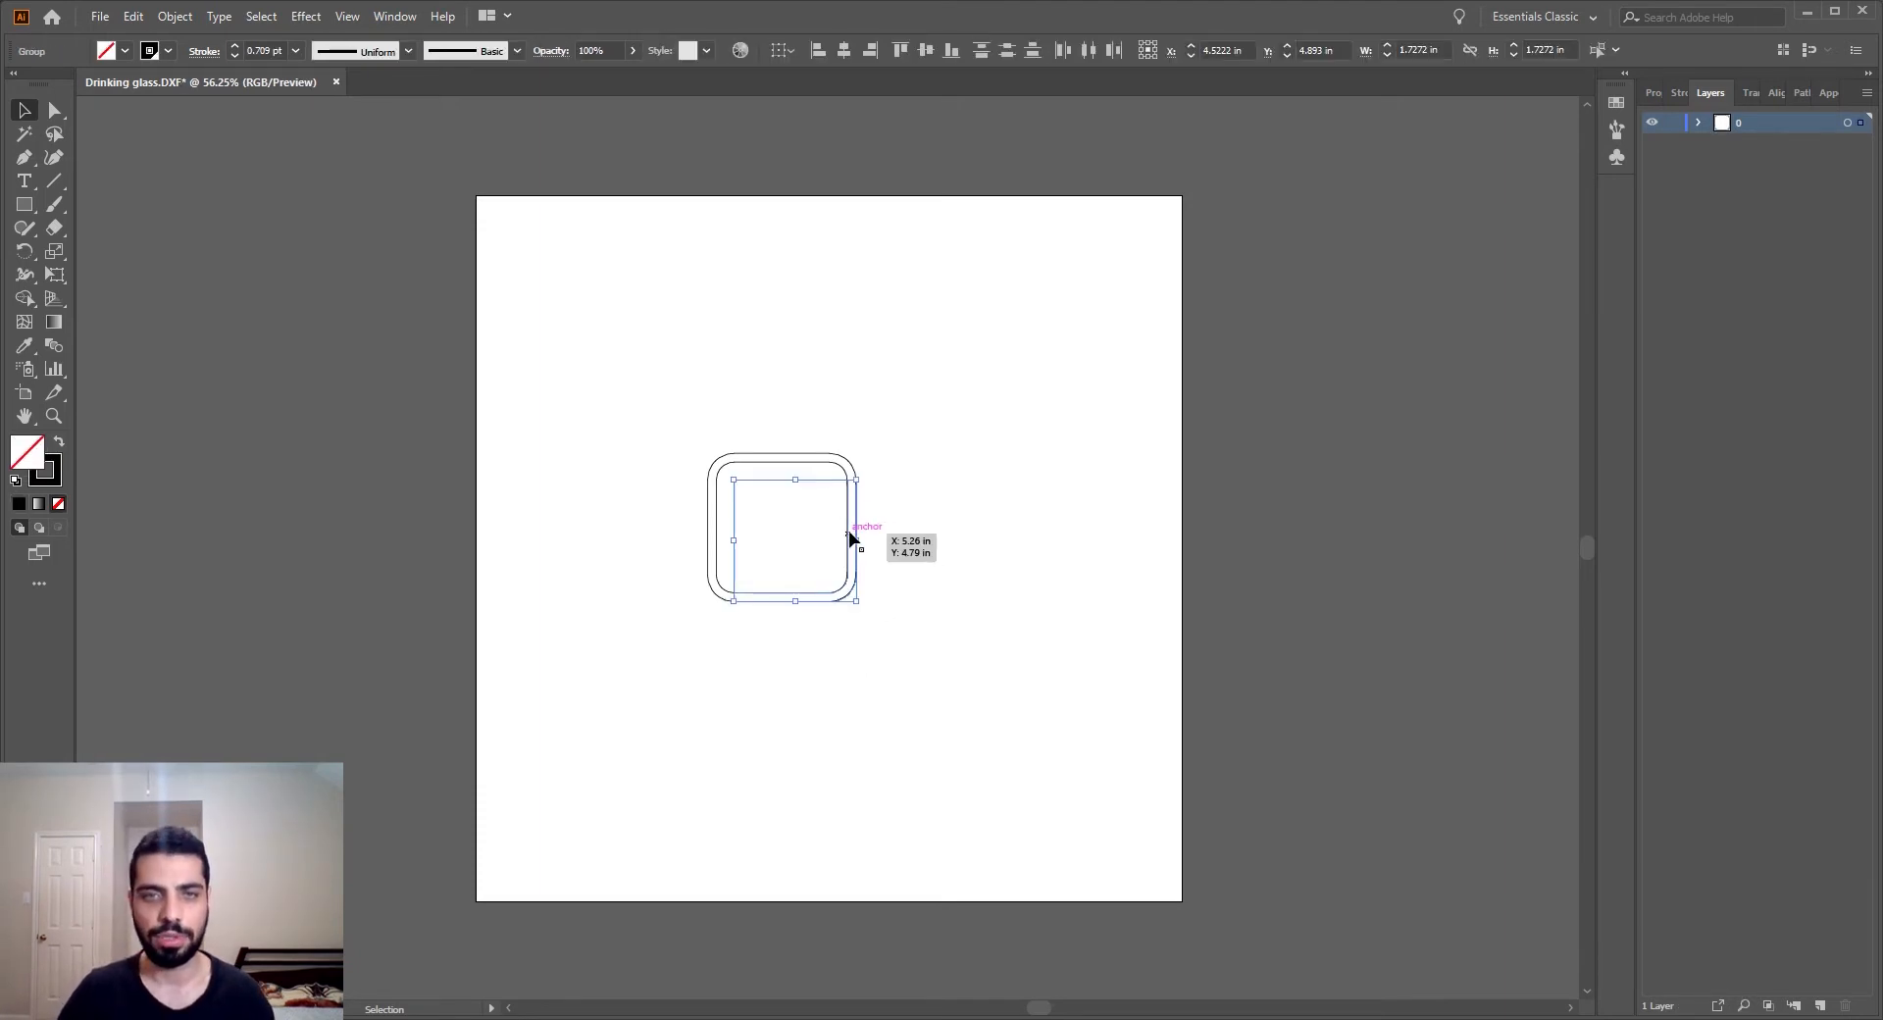
pyautogui.moveTo(955, 387); pyautogui.dragTo(553, 784)
pyautogui.rightClick(810, 551)
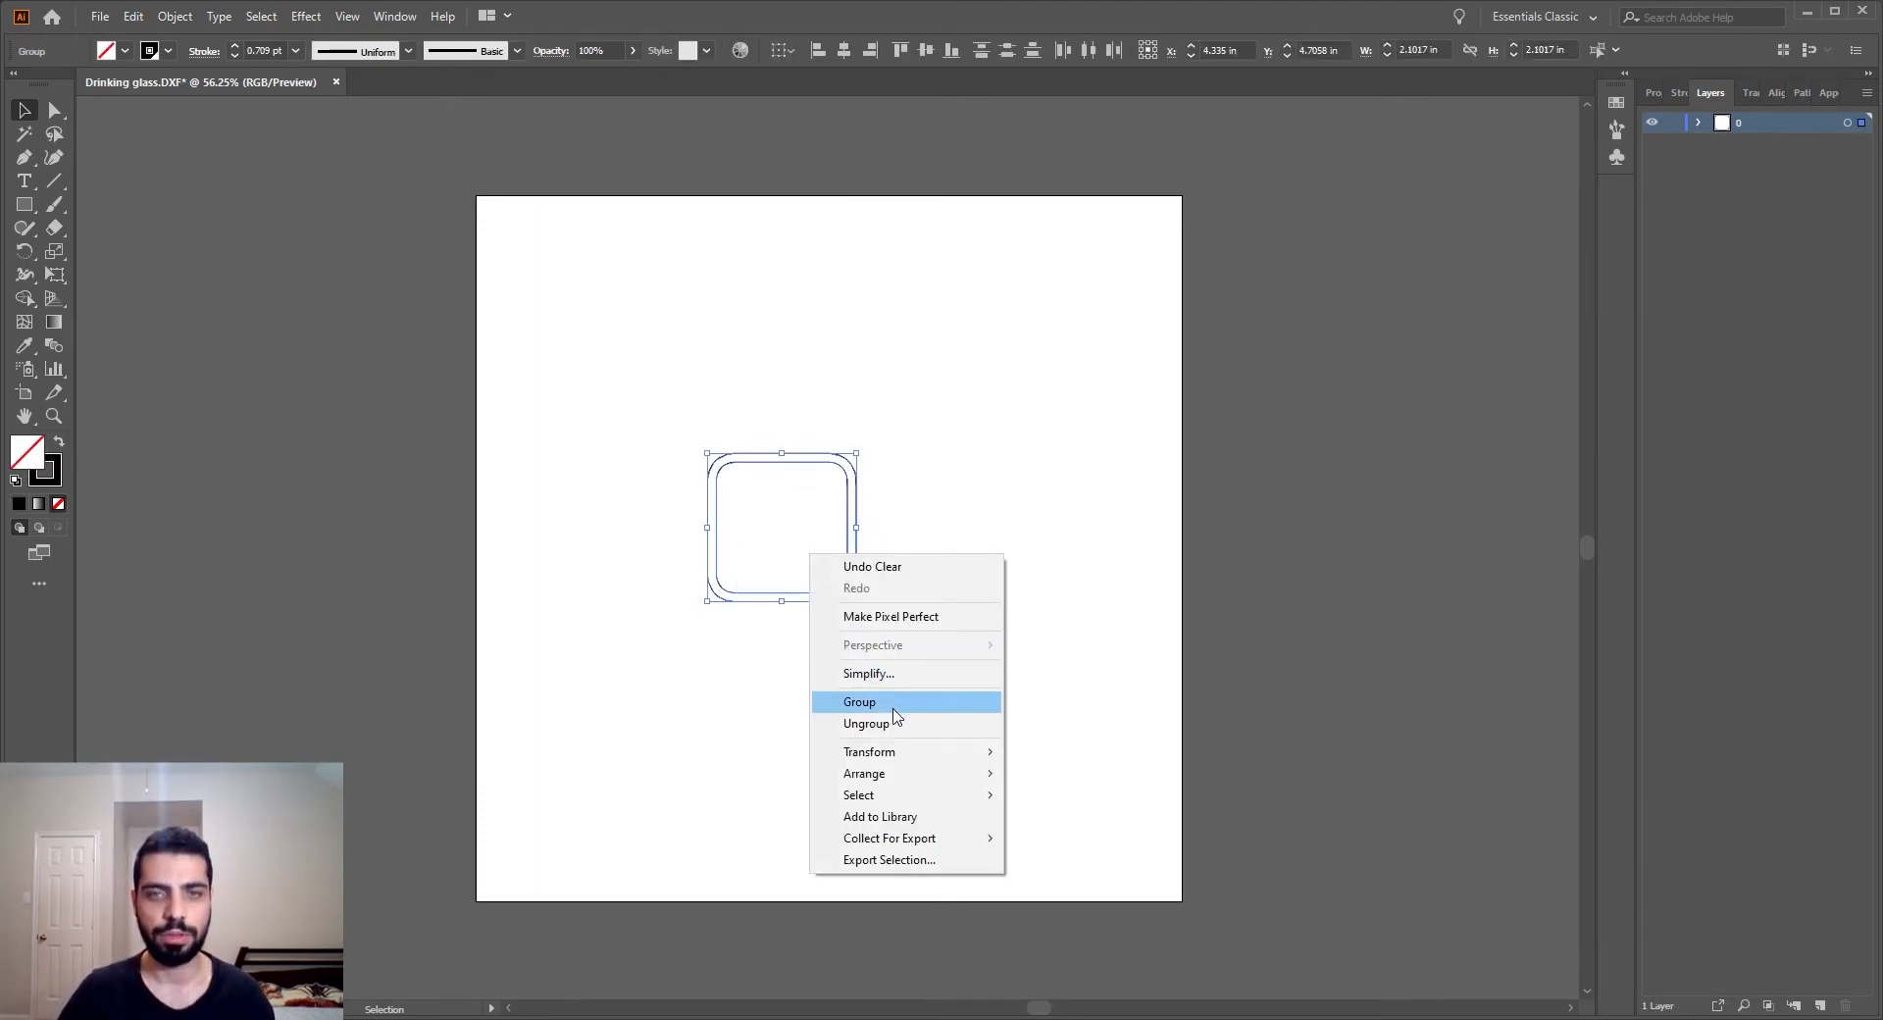
pyautogui.click(898, 703)
pyautogui.moveTo(841, 572); pyautogui.dragTo(894, 607)
pyautogui.click(953, 619)
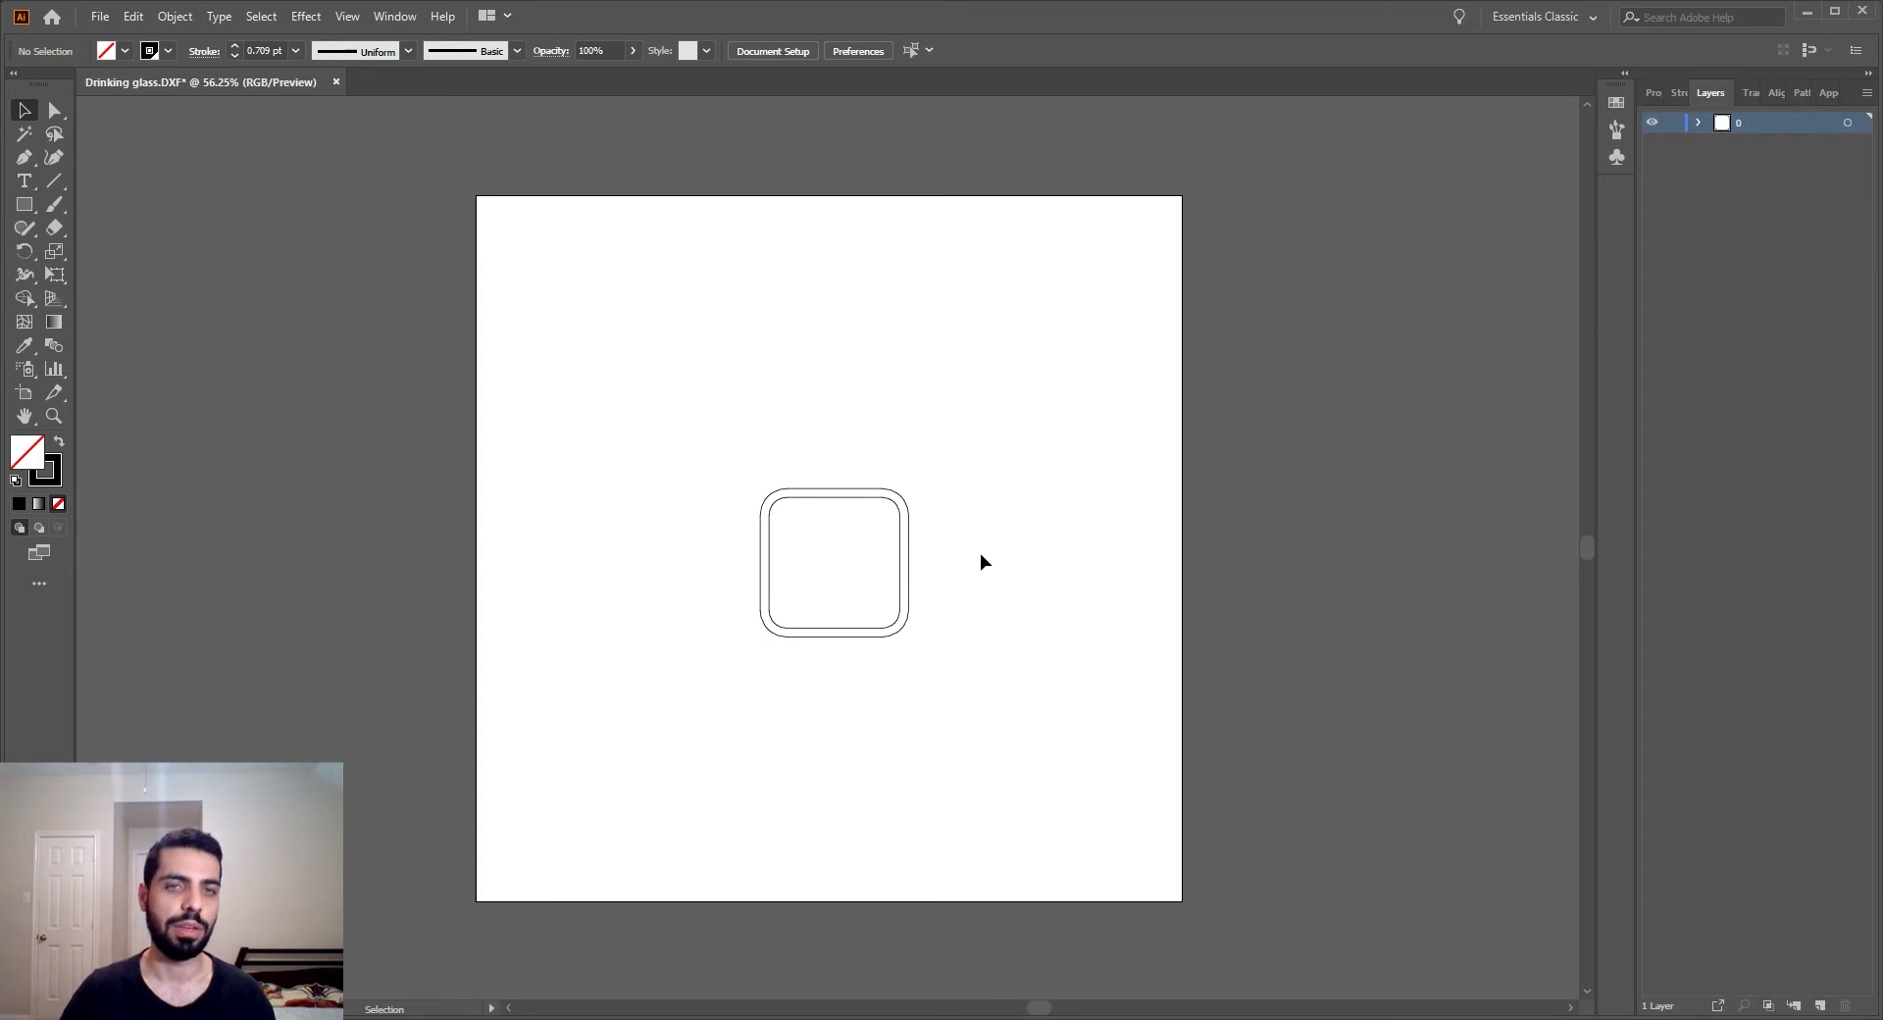
# Start editing the artboard from the document setup and set its width to 4 in
pyautogui.click(794, 51)
pyautogui.click(1070, 358)
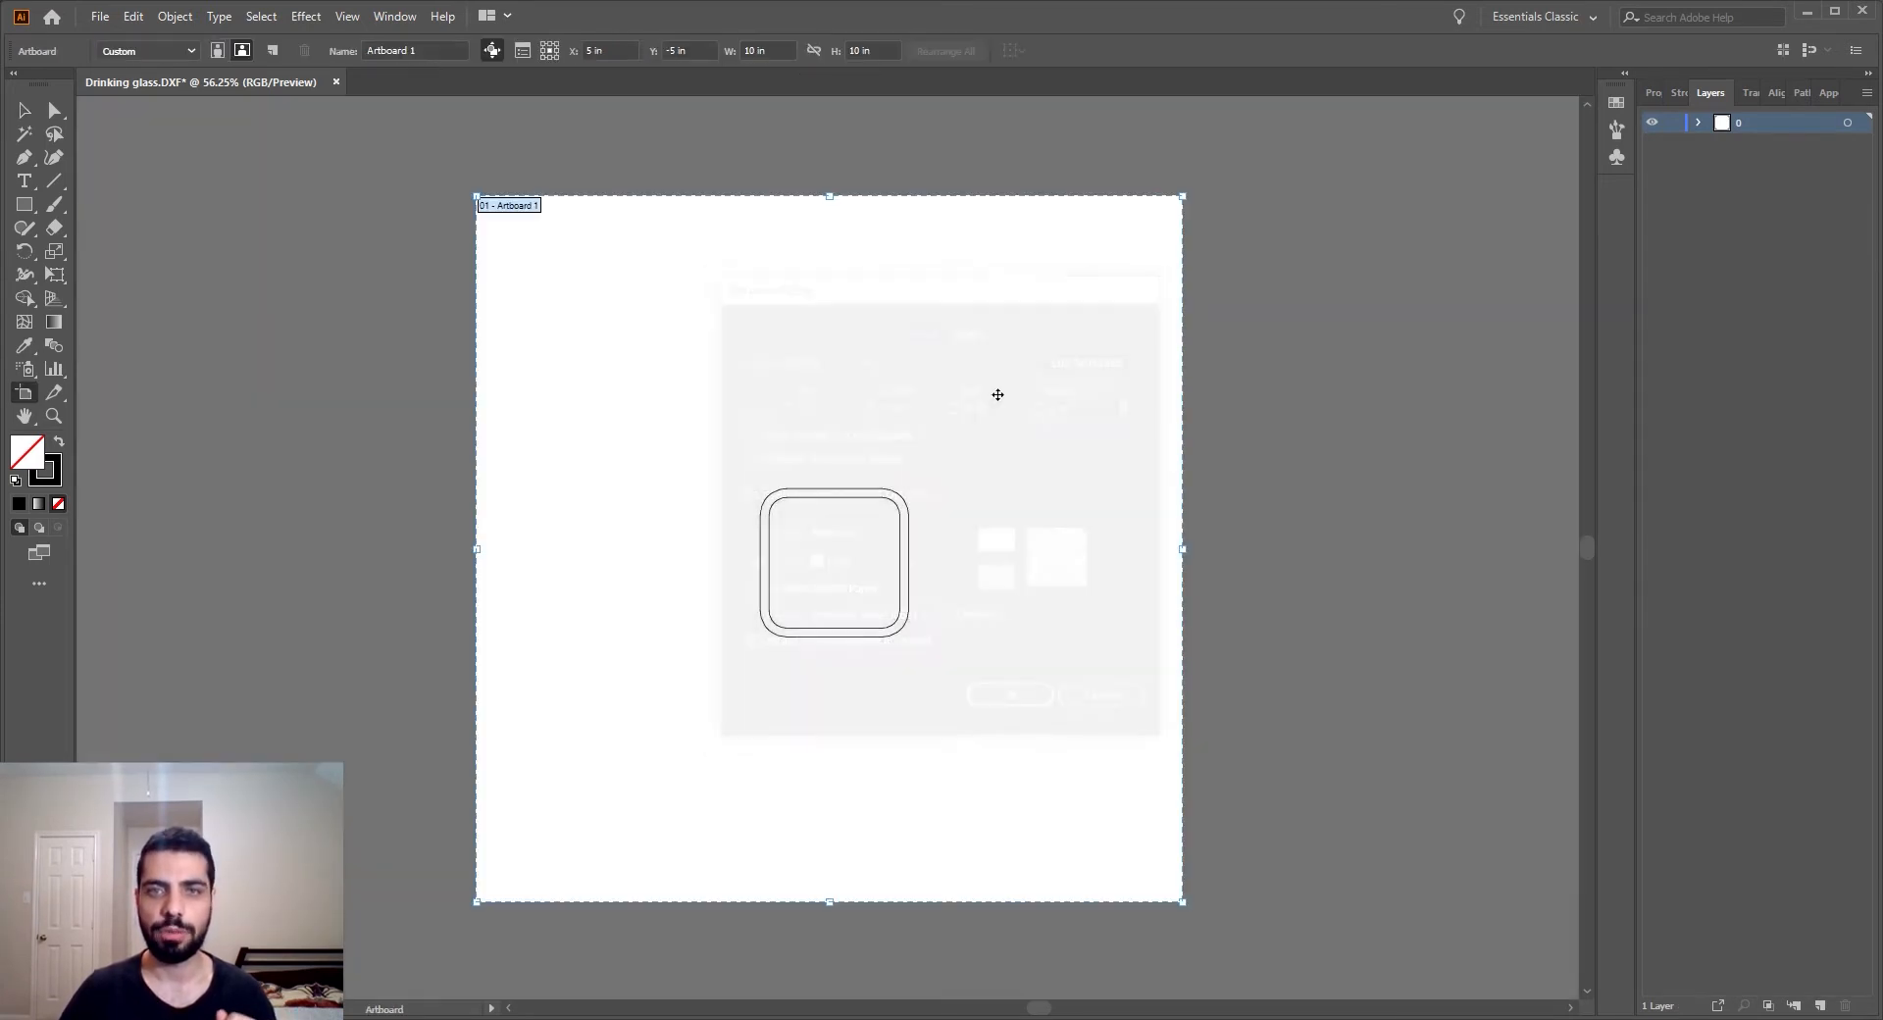
pyautogui.click(764, 50)
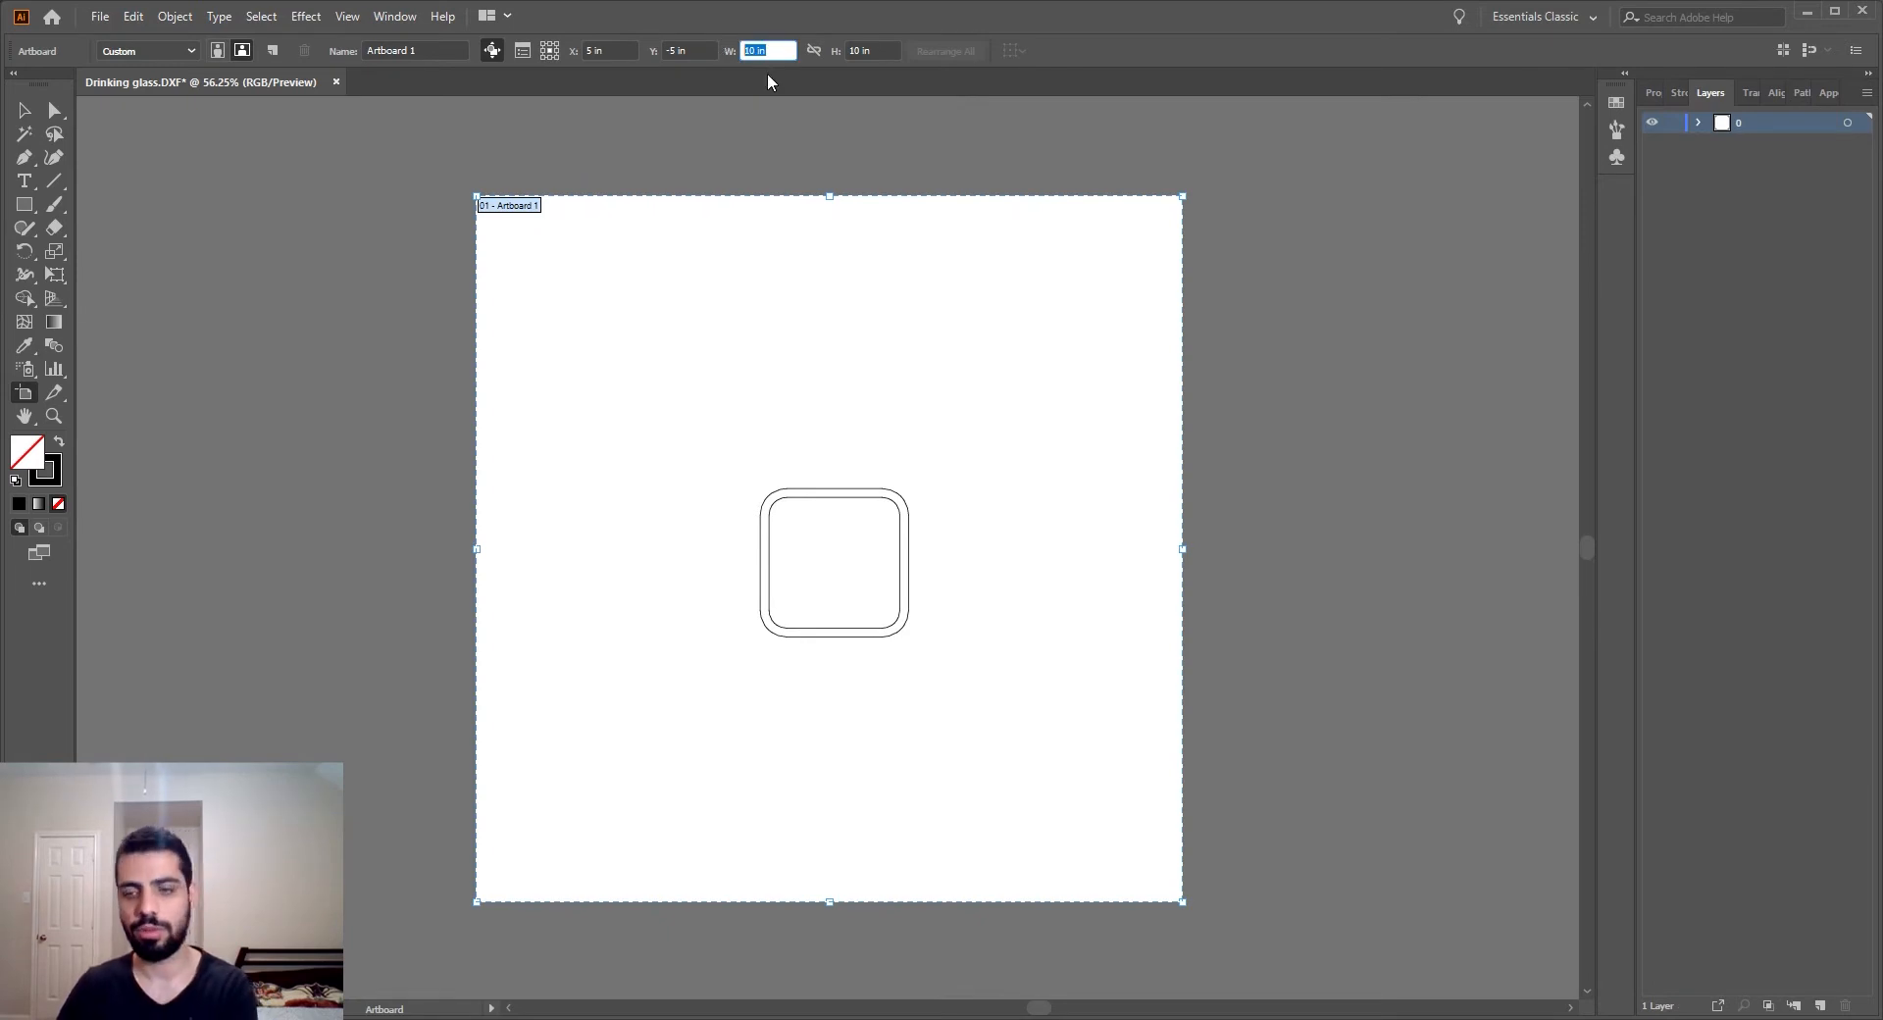
pyautogui.write('5')
pyautogui.press('Return')
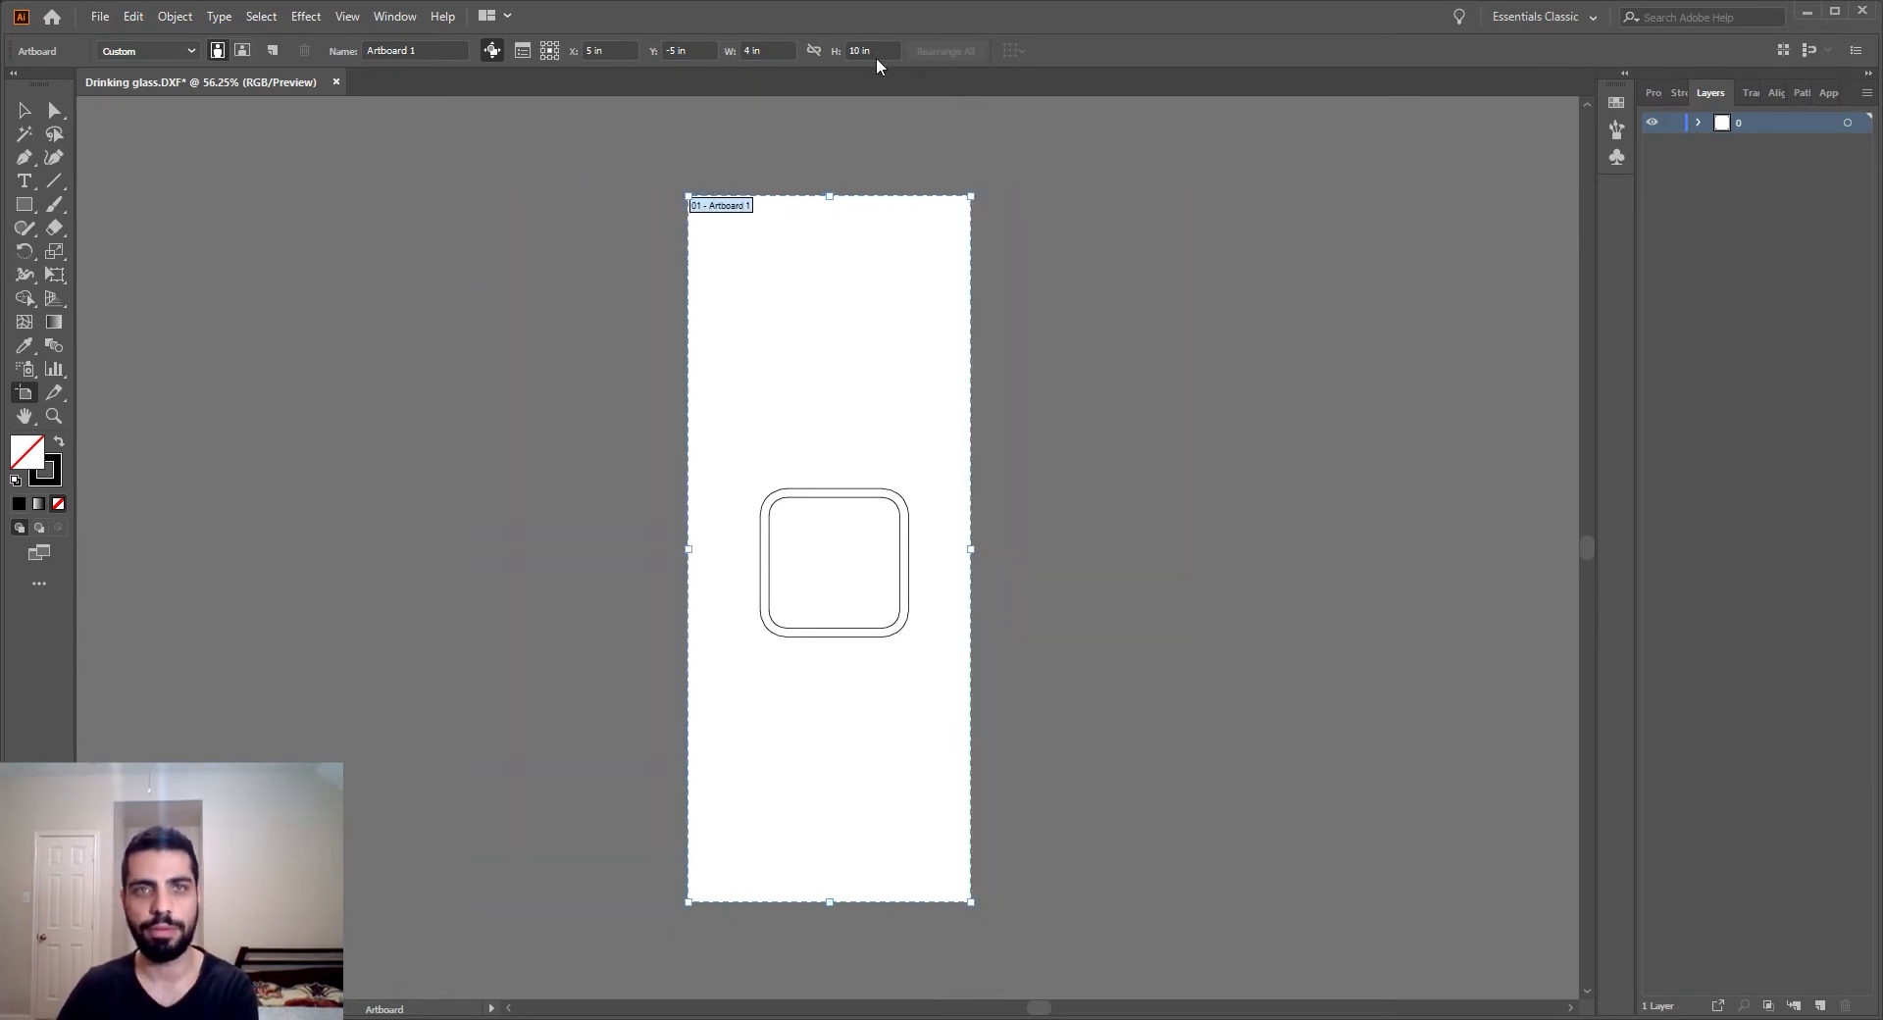
# Set the artboard height to 4 in and move the rounded-square outline group to the artboard's center
pyautogui.click(862, 50)
pyautogui.write('4')
pyautogui.press('Return')
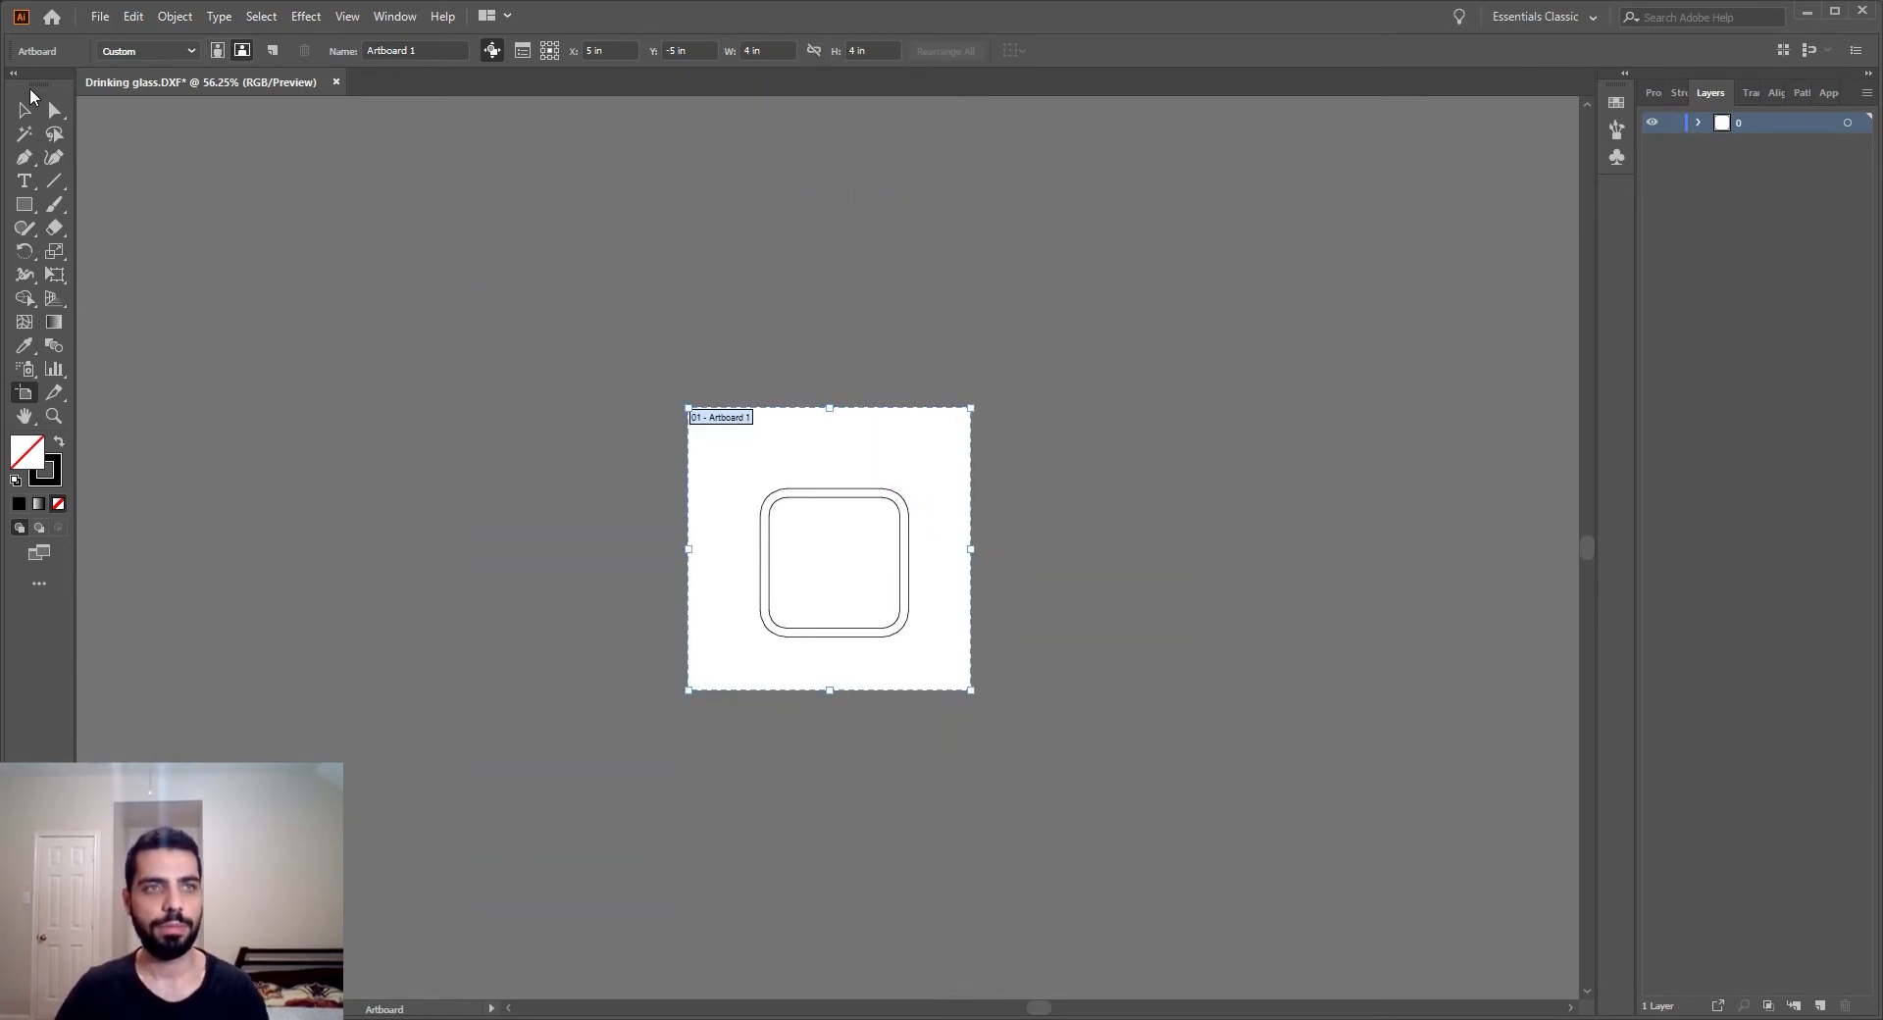
pyautogui.click(24, 110)
pyautogui.click(896, 579)
pyautogui.moveTo(894, 579); pyautogui.dragTo(888, 564)
pyautogui.click(992, 620)
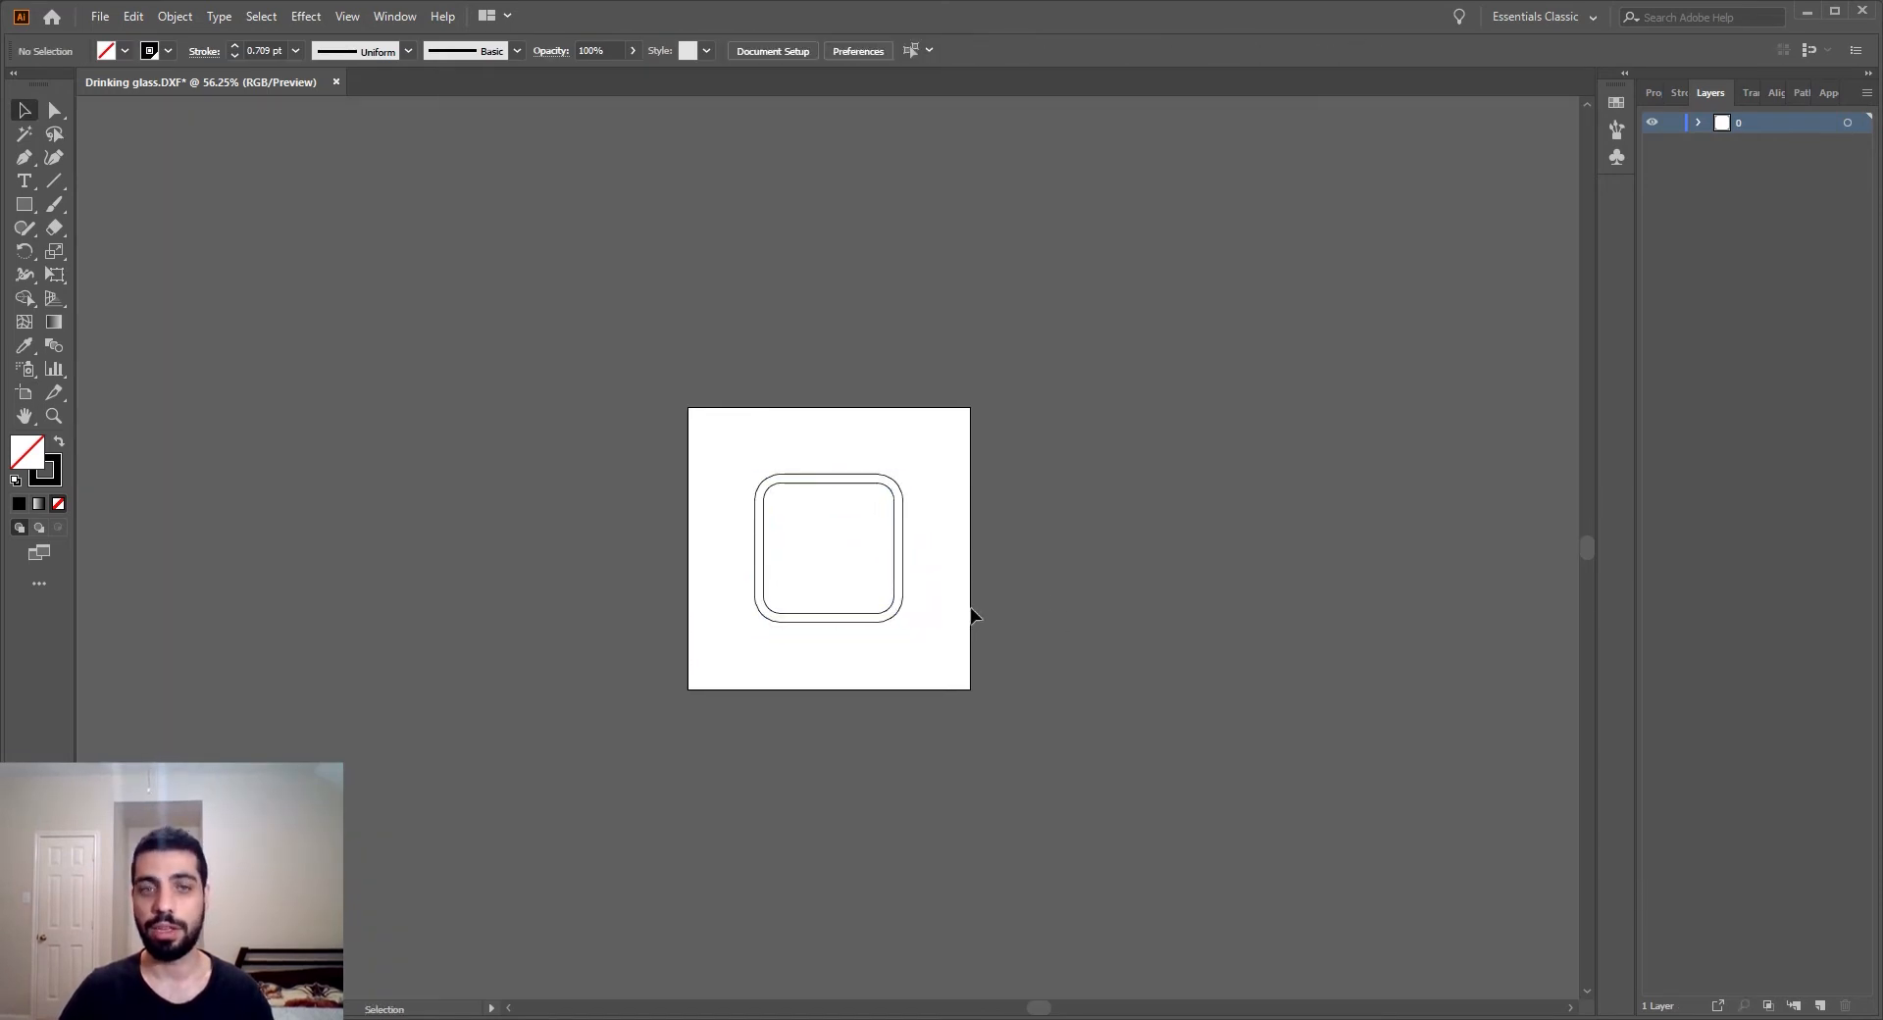
# Export the artwork to the desktop as Drinking glass.png at High (300 ppi) resolution with a transparent background
pyautogui.click(100, 16)
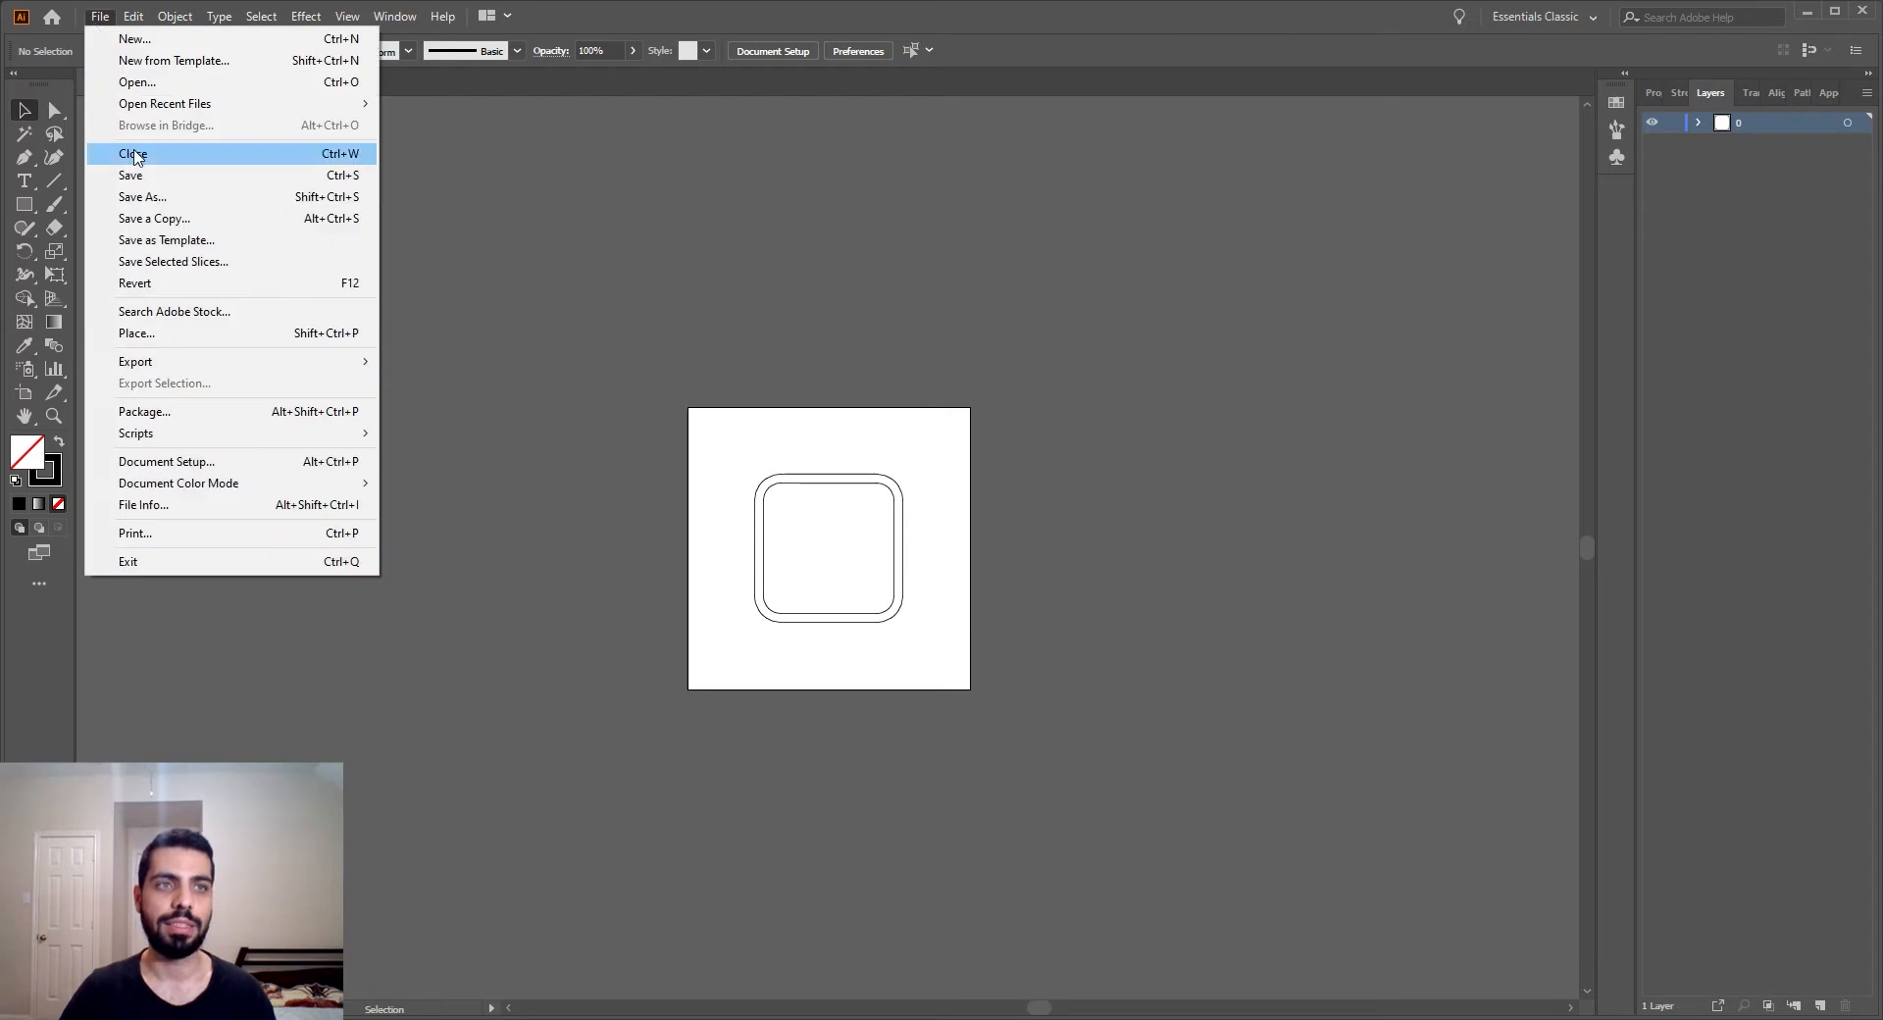
pyautogui.moveTo(213, 367)
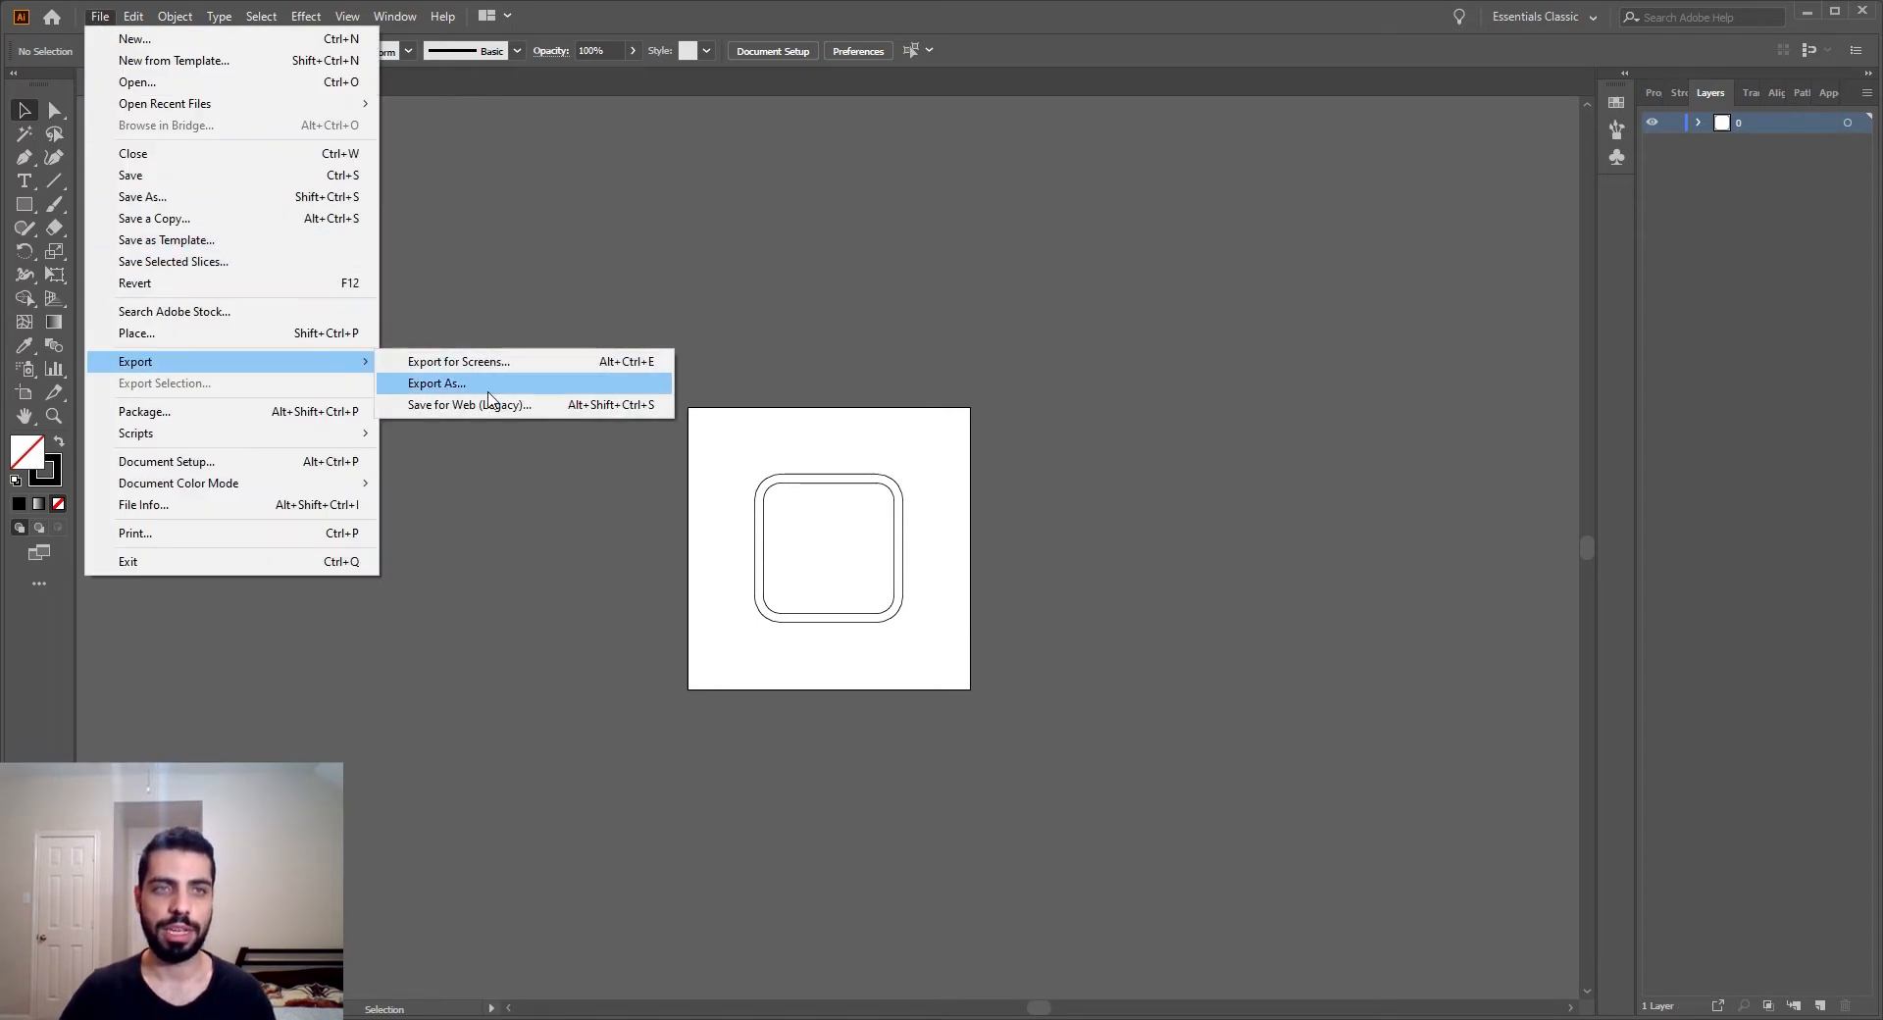
pyautogui.click(478, 382)
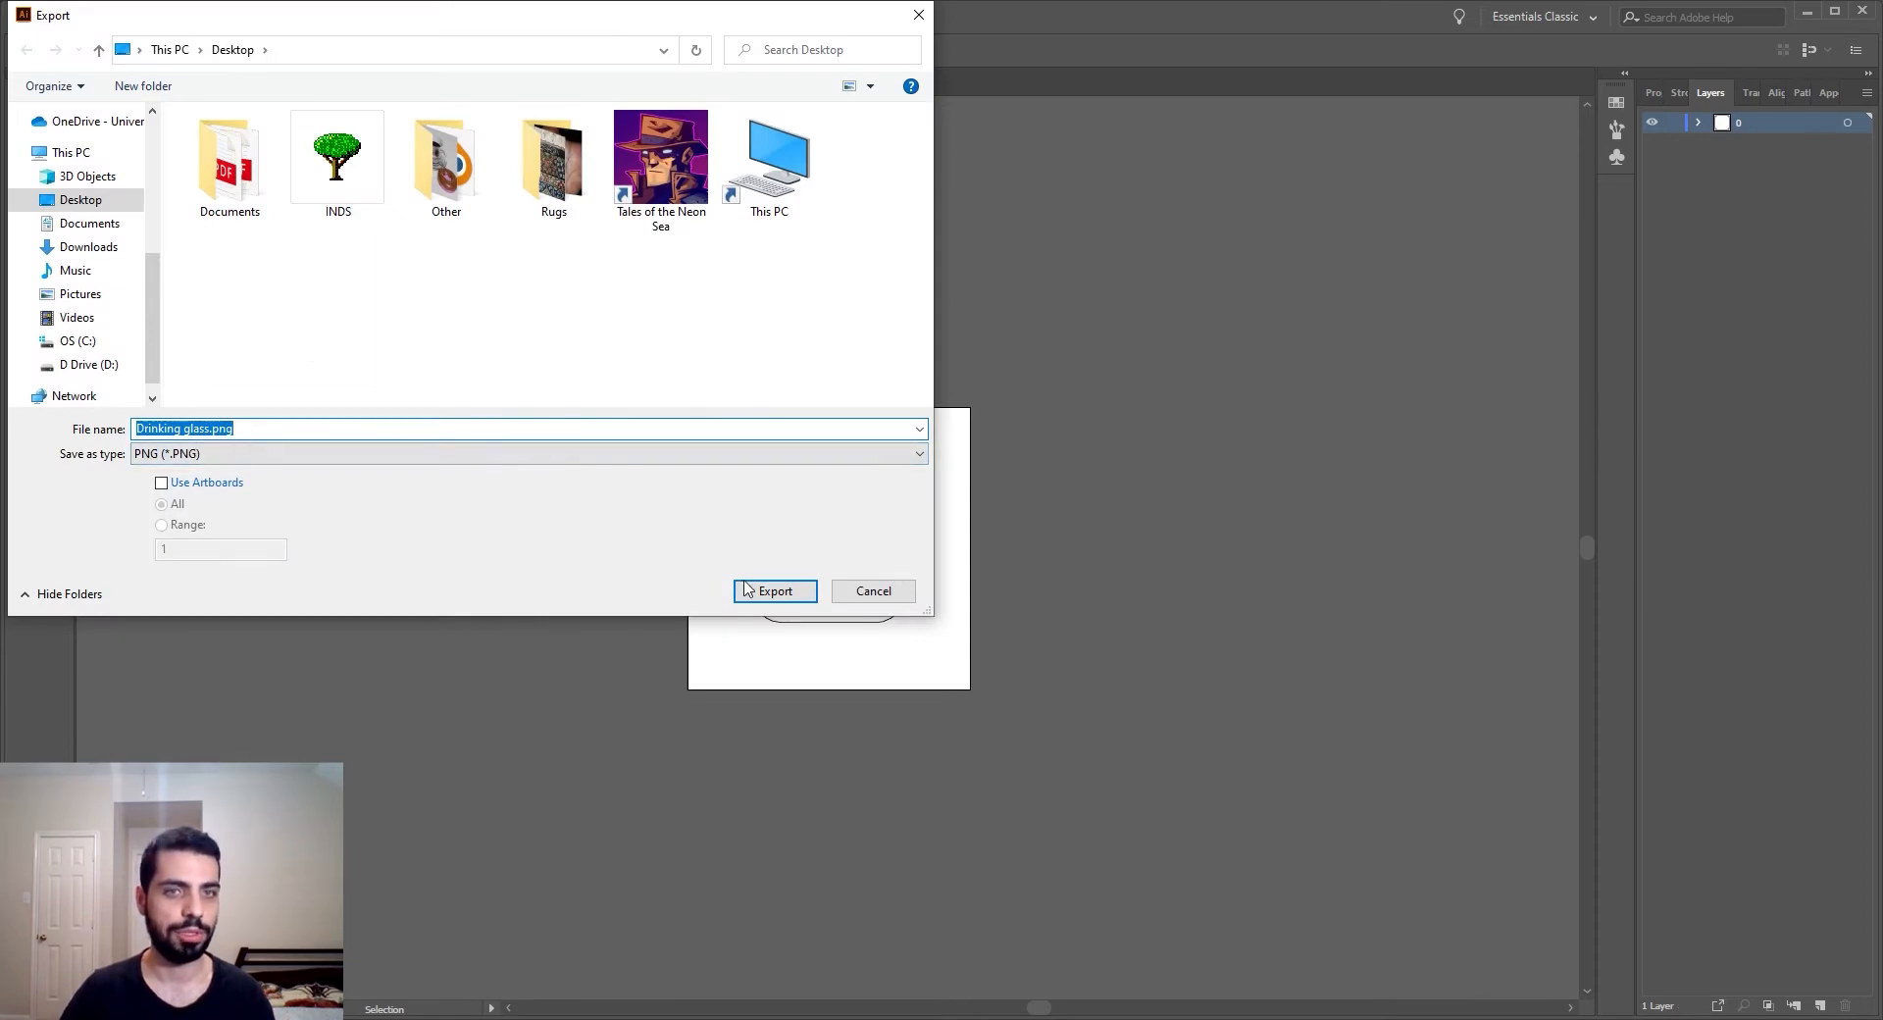
pyautogui.click(427, 358)
pyautogui.click(775, 590)
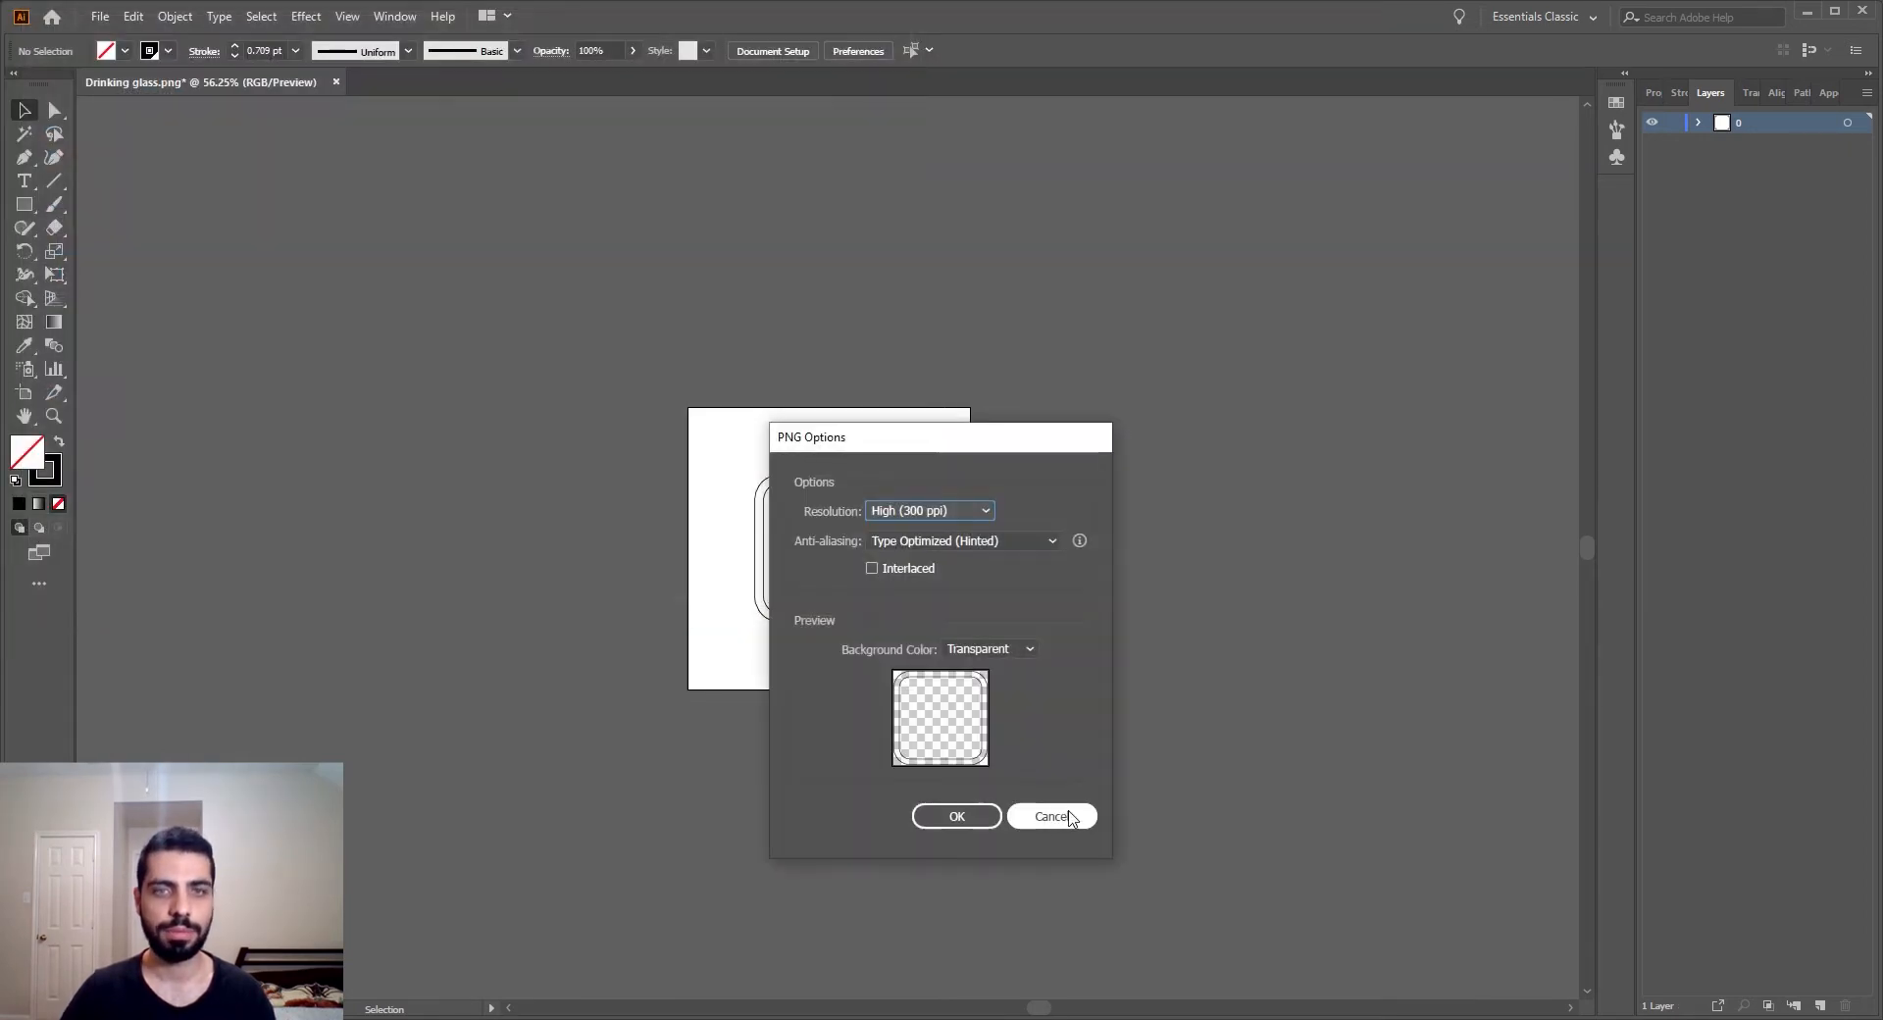
pyautogui.click(957, 816)
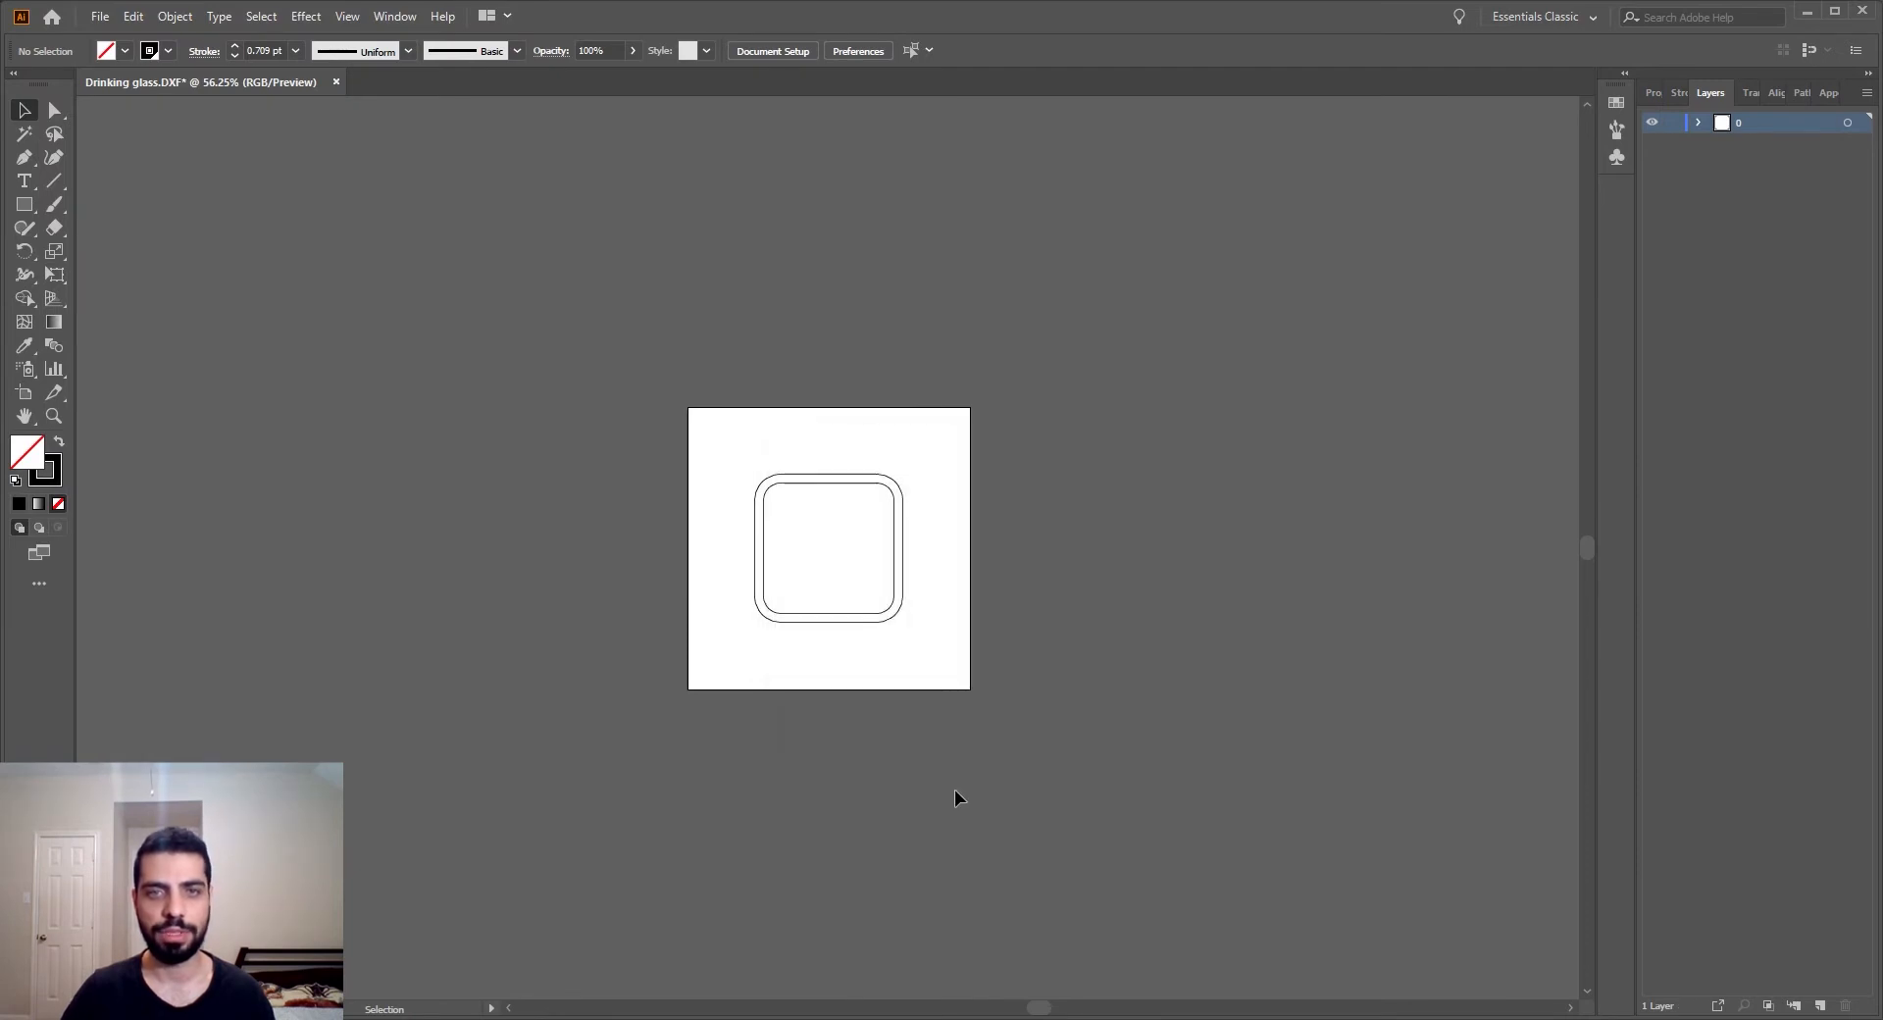
# Minimize Illustrator and open Drinking glass.png from the desktop in Photoshop
pyautogui.click(1807, 14)
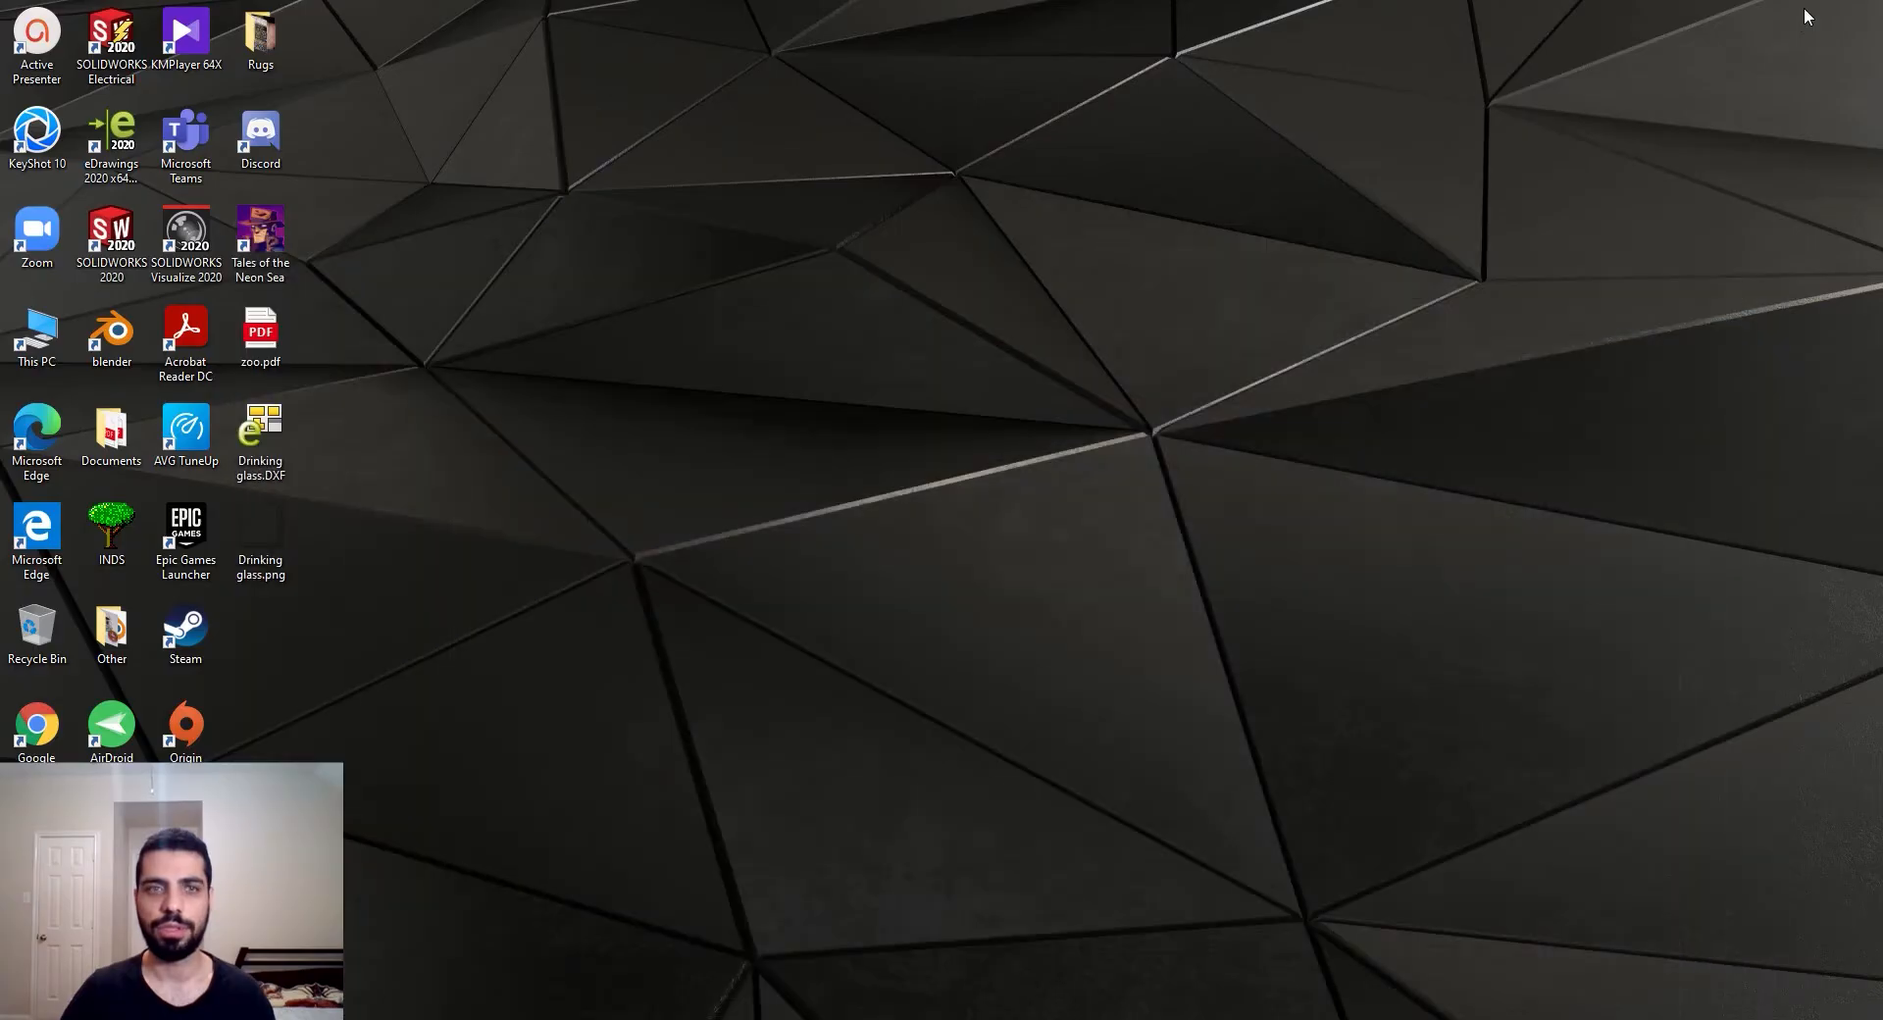
pyautogui.rightClick(272, 555)
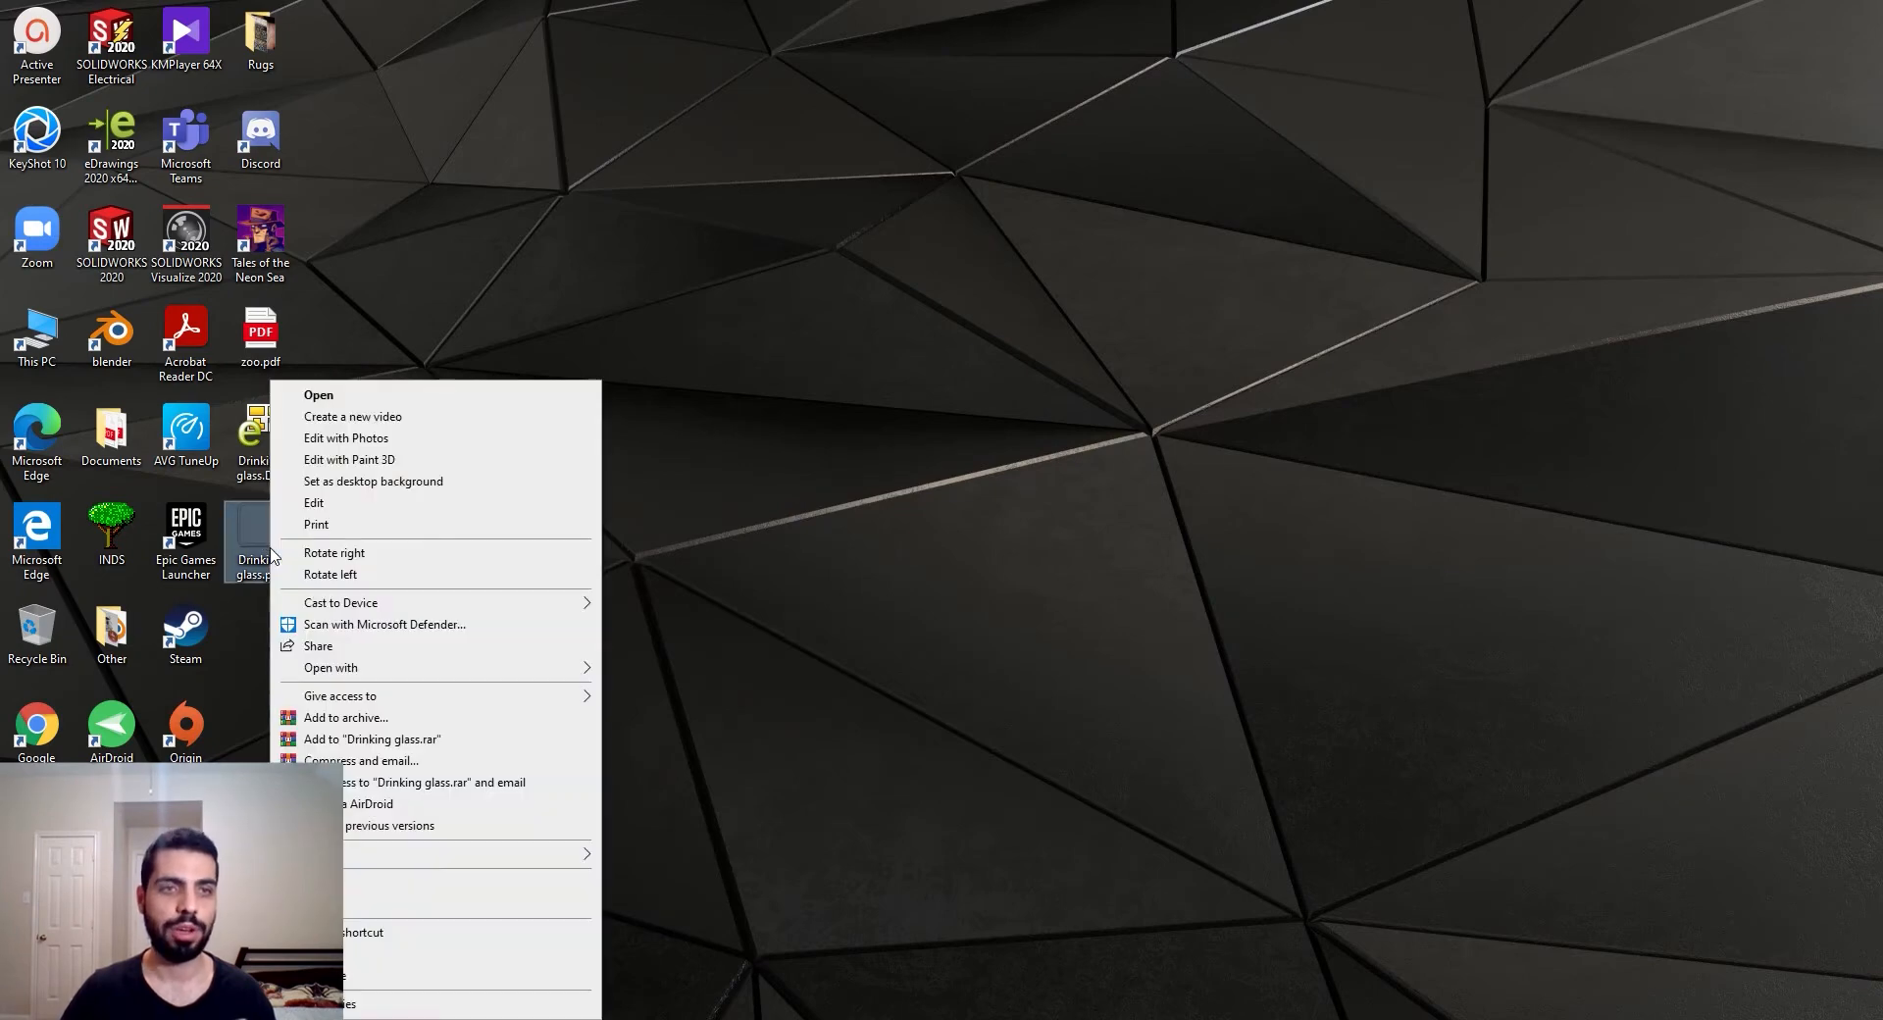
pyautogui.moveTo(392, 668)
pyautogui.click(725, 709)
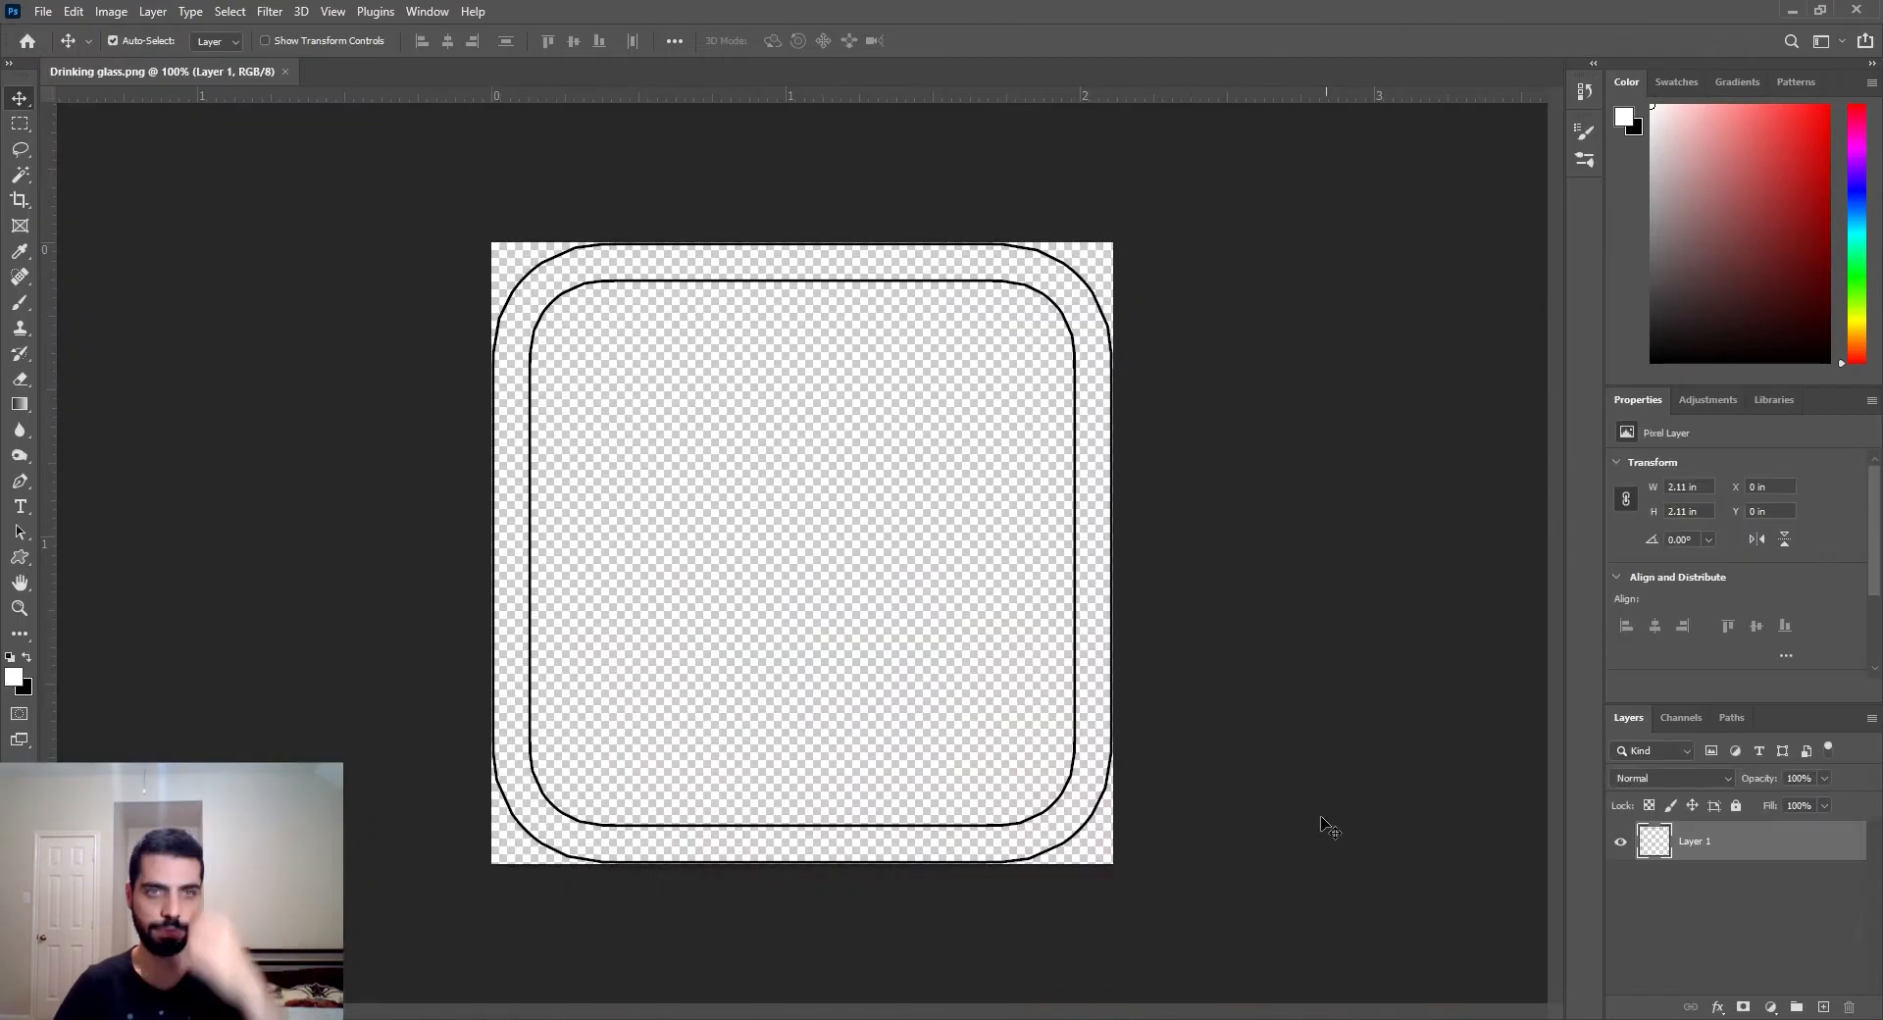
# Add a layer beneath the outline layer and extend the canvas around the outlines to about 2.66 in square with the Crop tool
pyautogui.click(1821, 1007)
pyautogui.moveTo(1712, 843); pyautogui.dragTo(1723, 900)
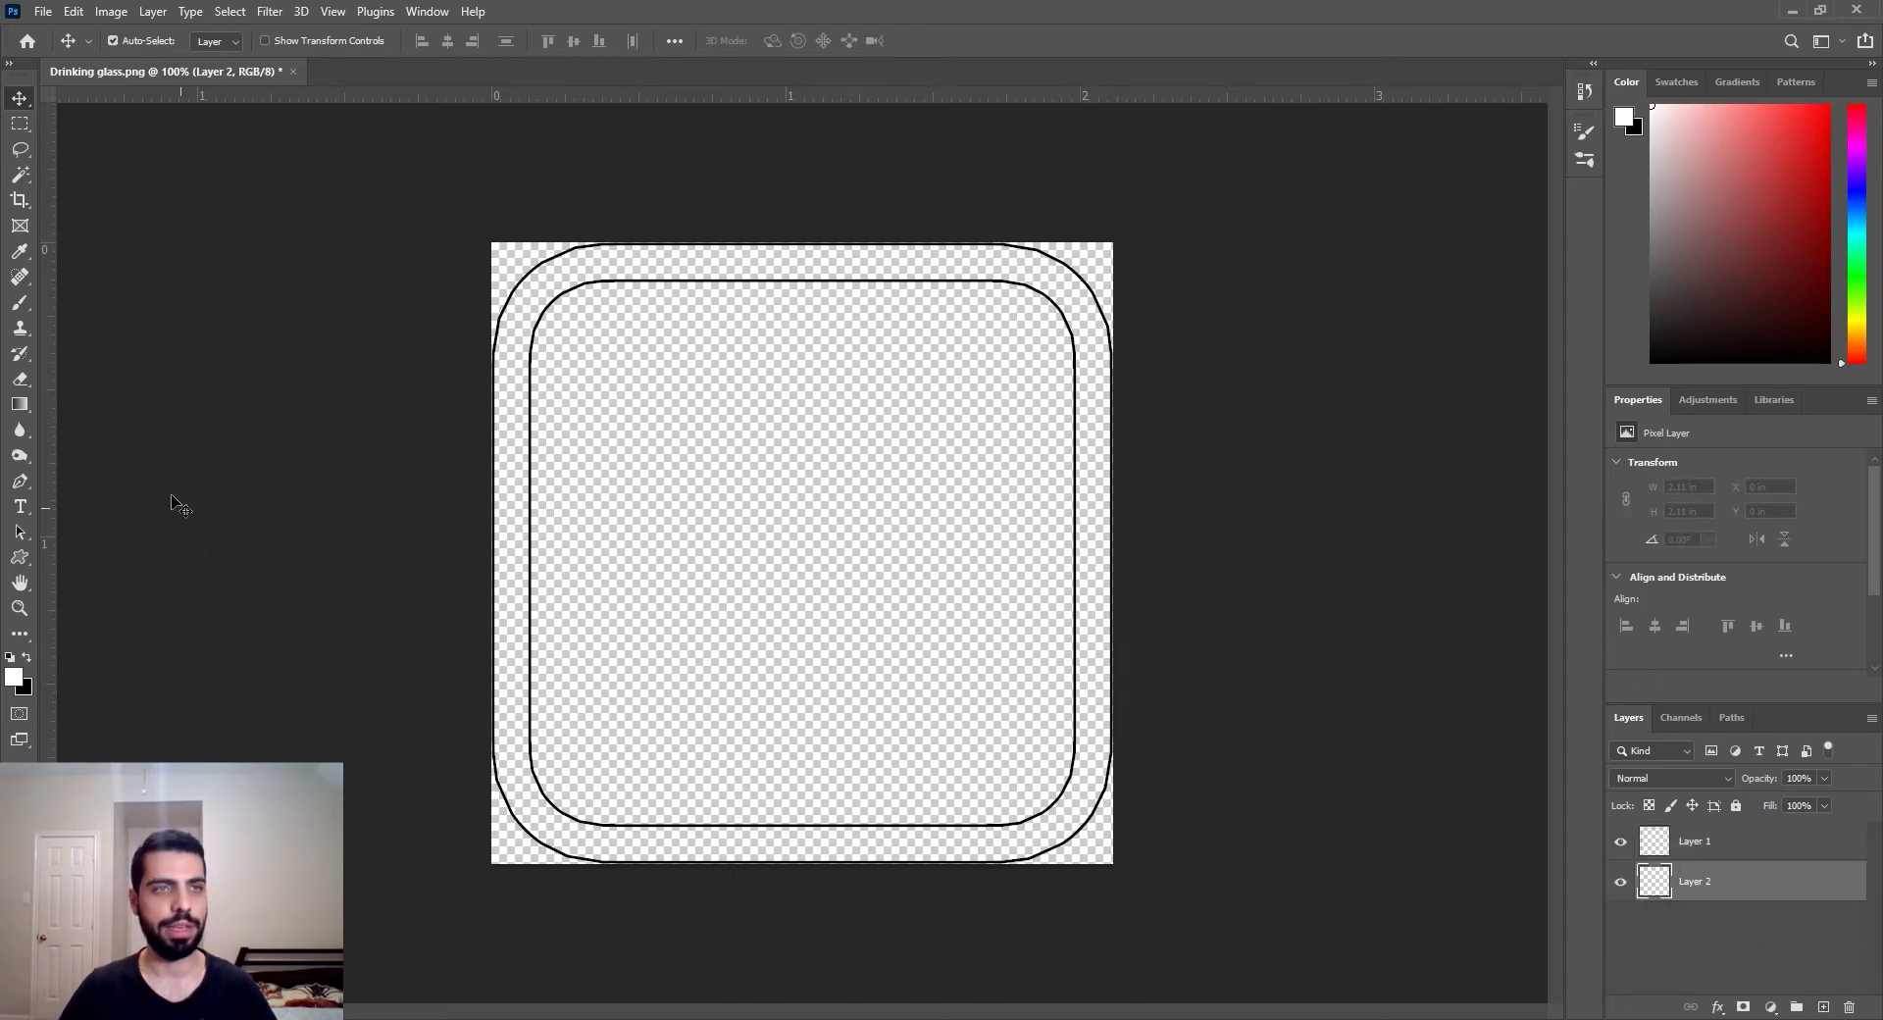
pyautogui.click(19, 200)
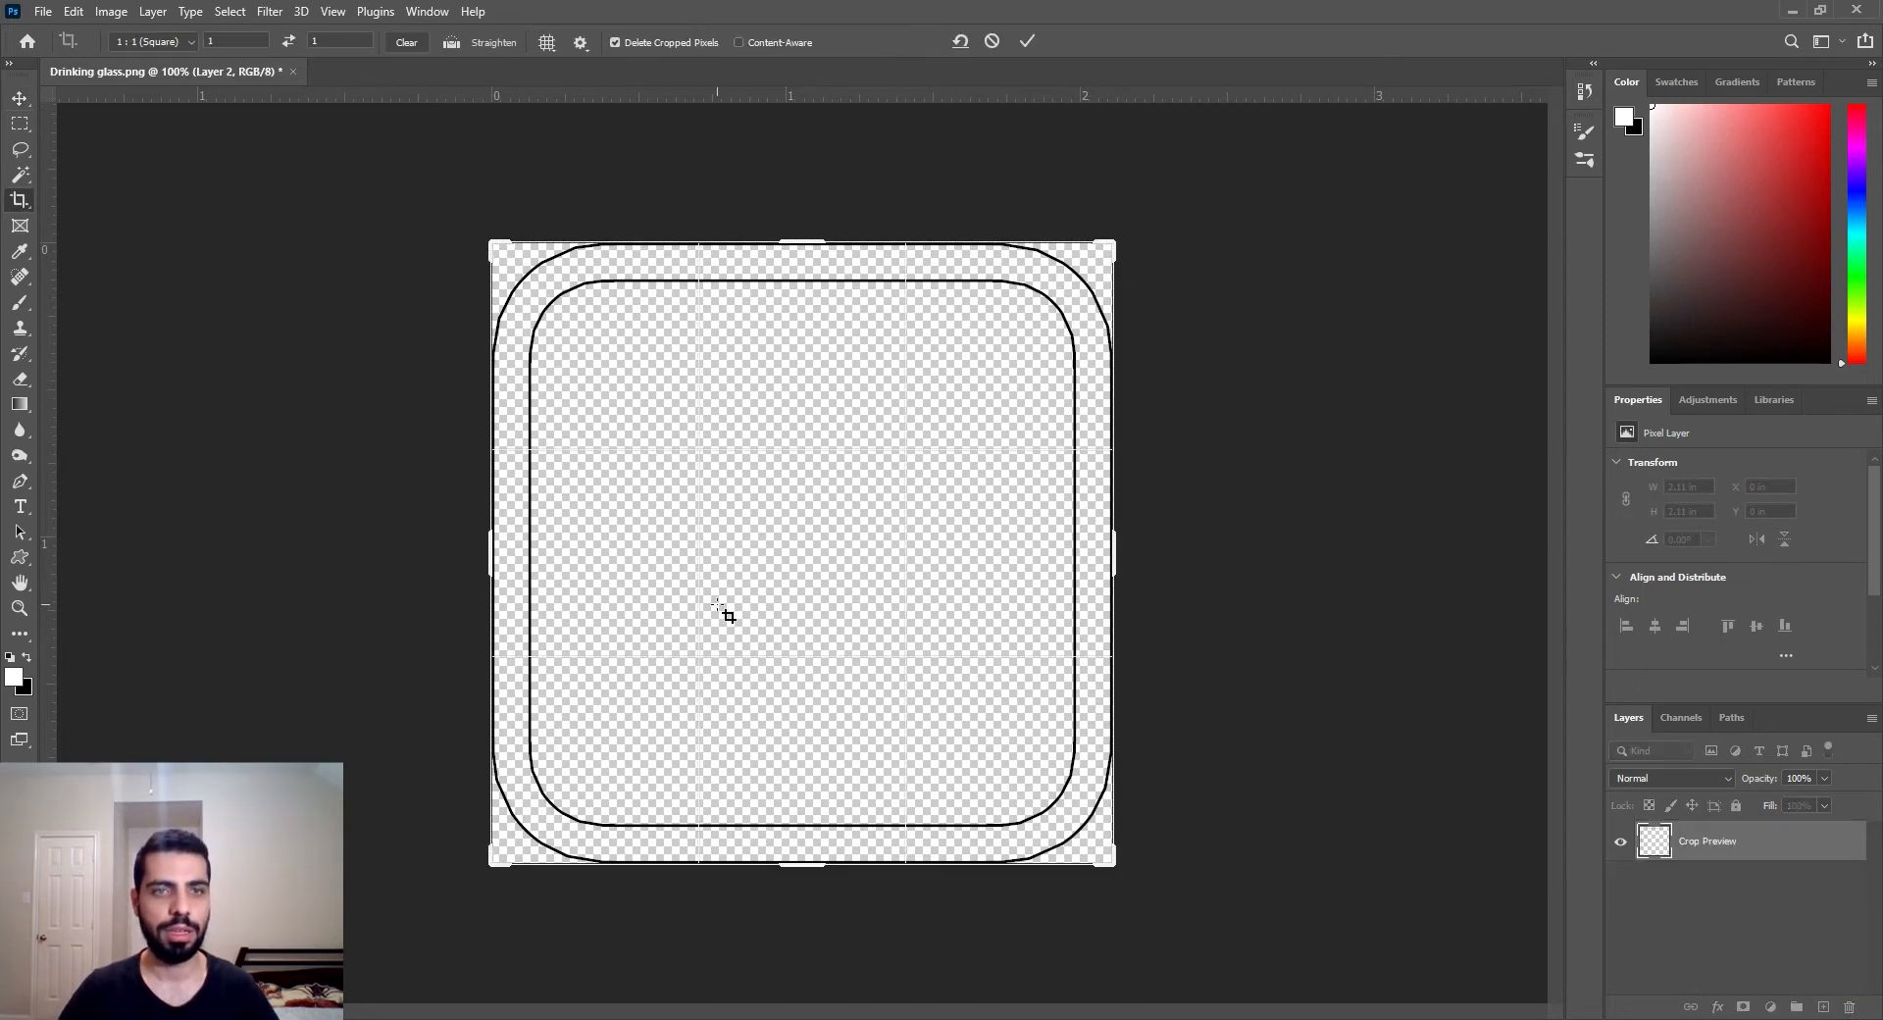
pyautogui.moveTo(491, 557); pyautogui.dragTo(447, 549)
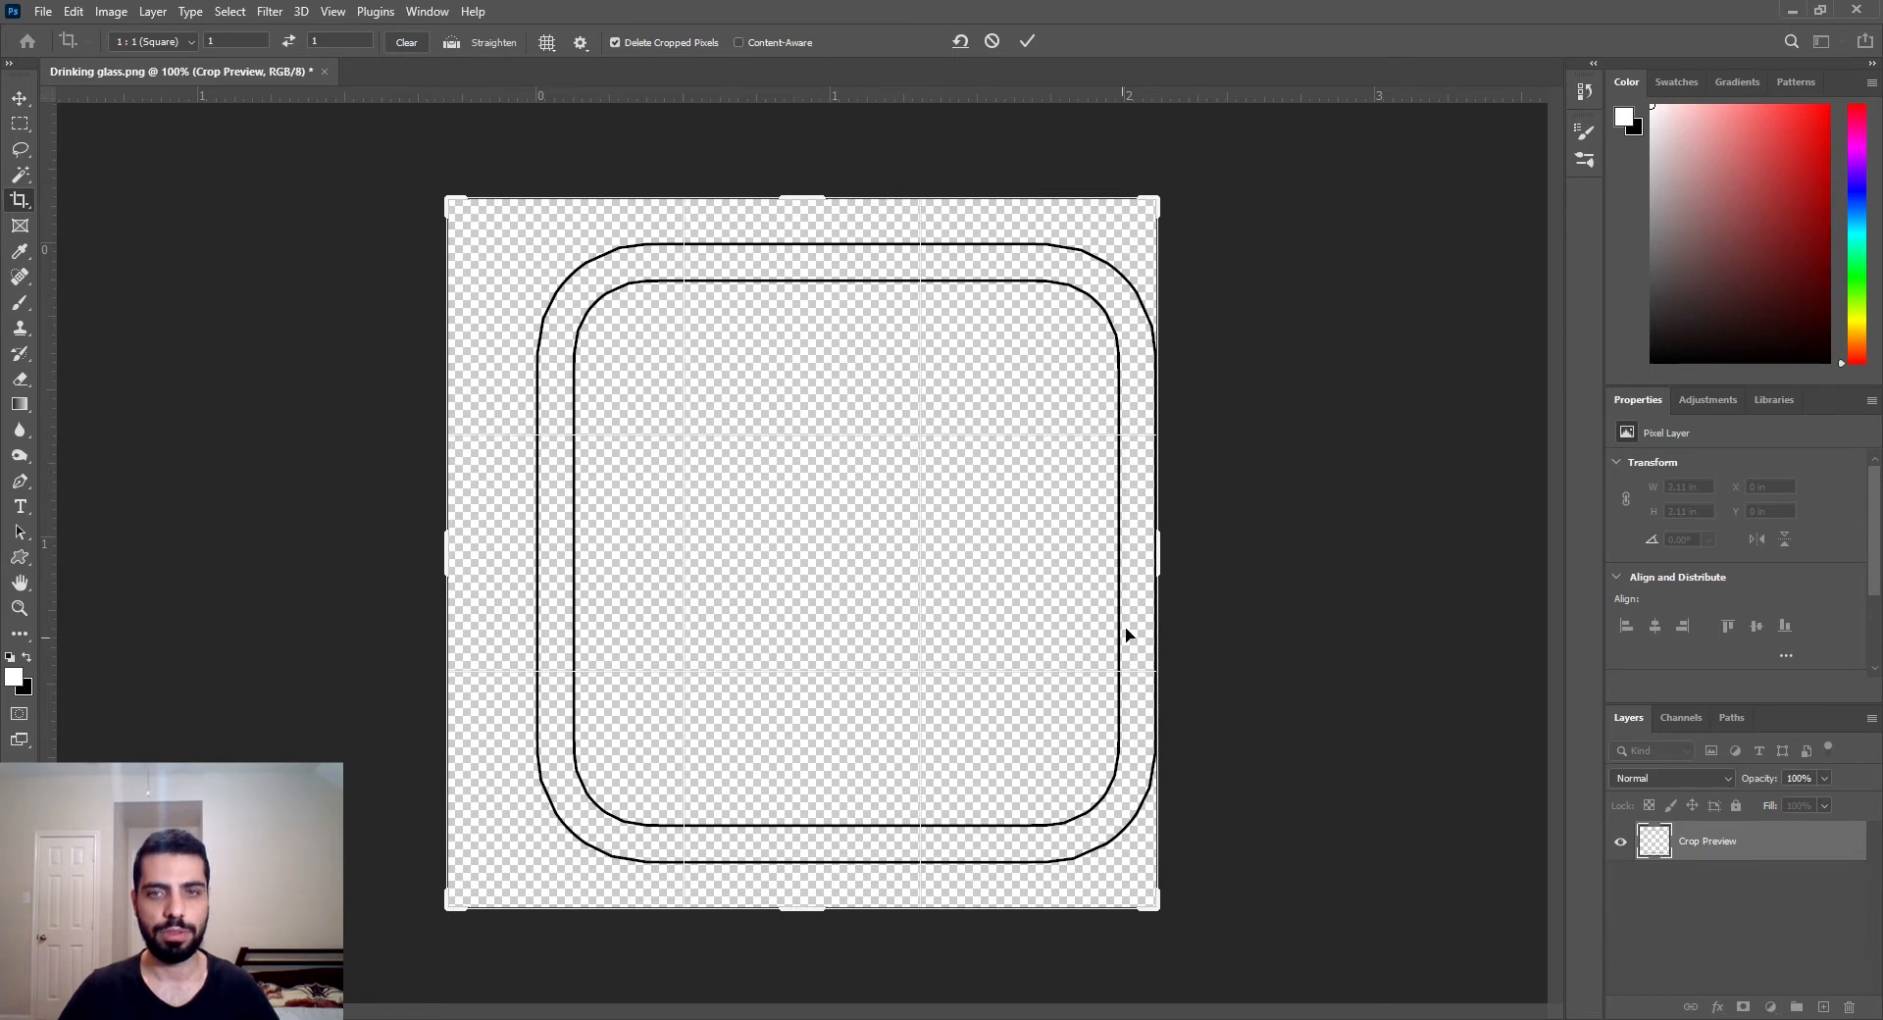
pyautogui.moveTo(1158, 554); pyautogui.dragTo(1194, 553)
pyautogui.click(1027, 42)
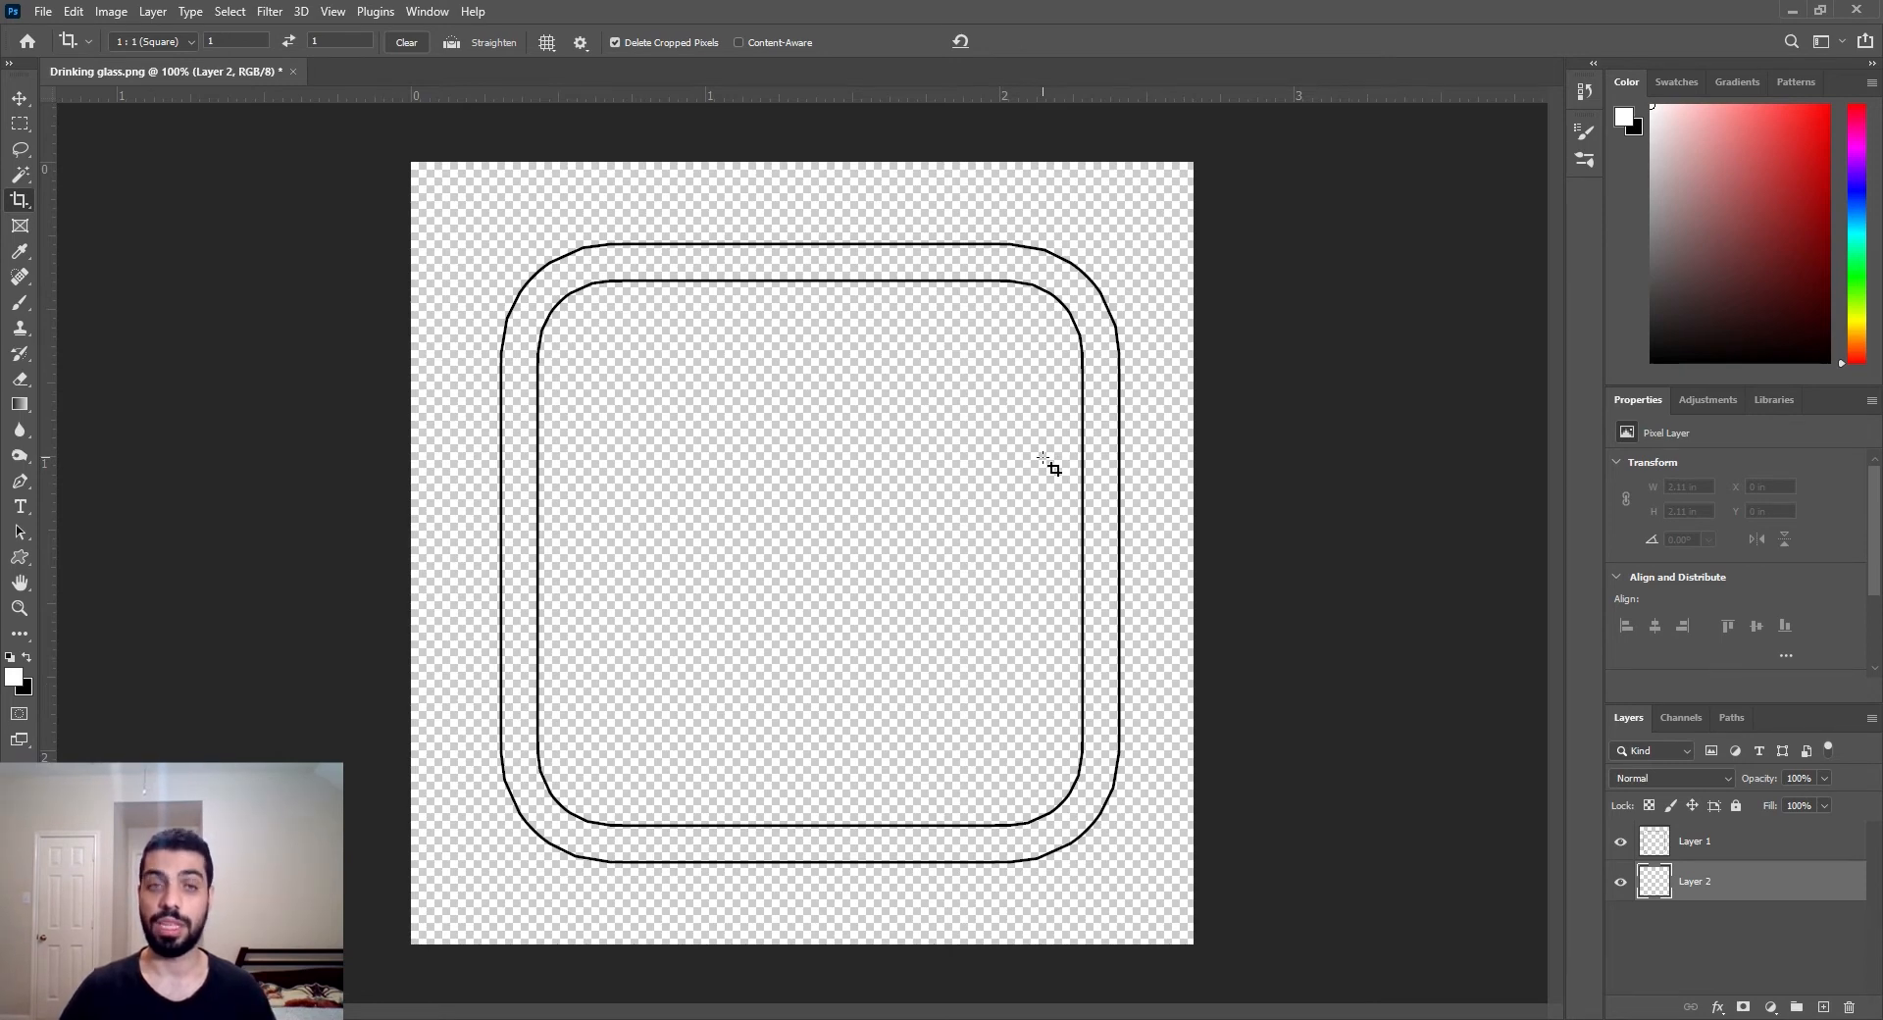
# Fill the new layer beneath the outlines with white as a solid background
pyautogui.keyDown('alt'); pyautogui.scroll(2, 1049, 469); pyautogui.keyUp('alt')
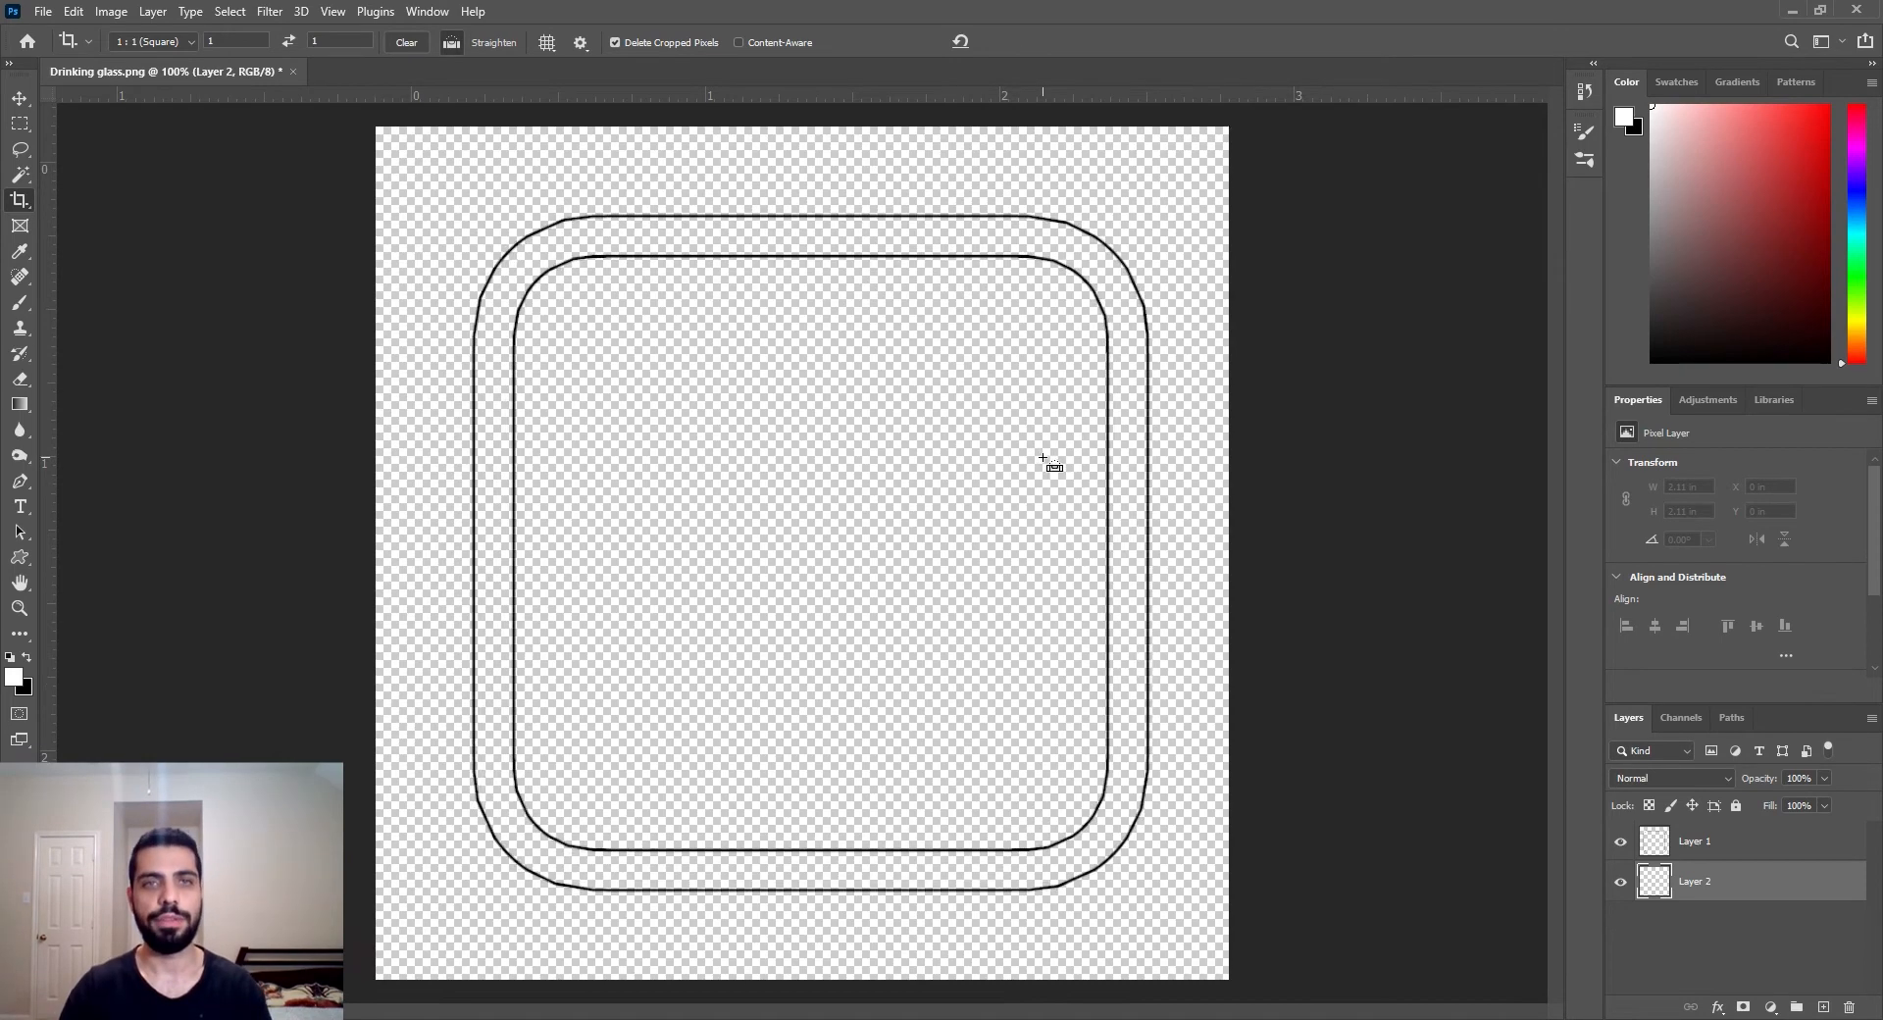
pyautogui.click(19, 99)
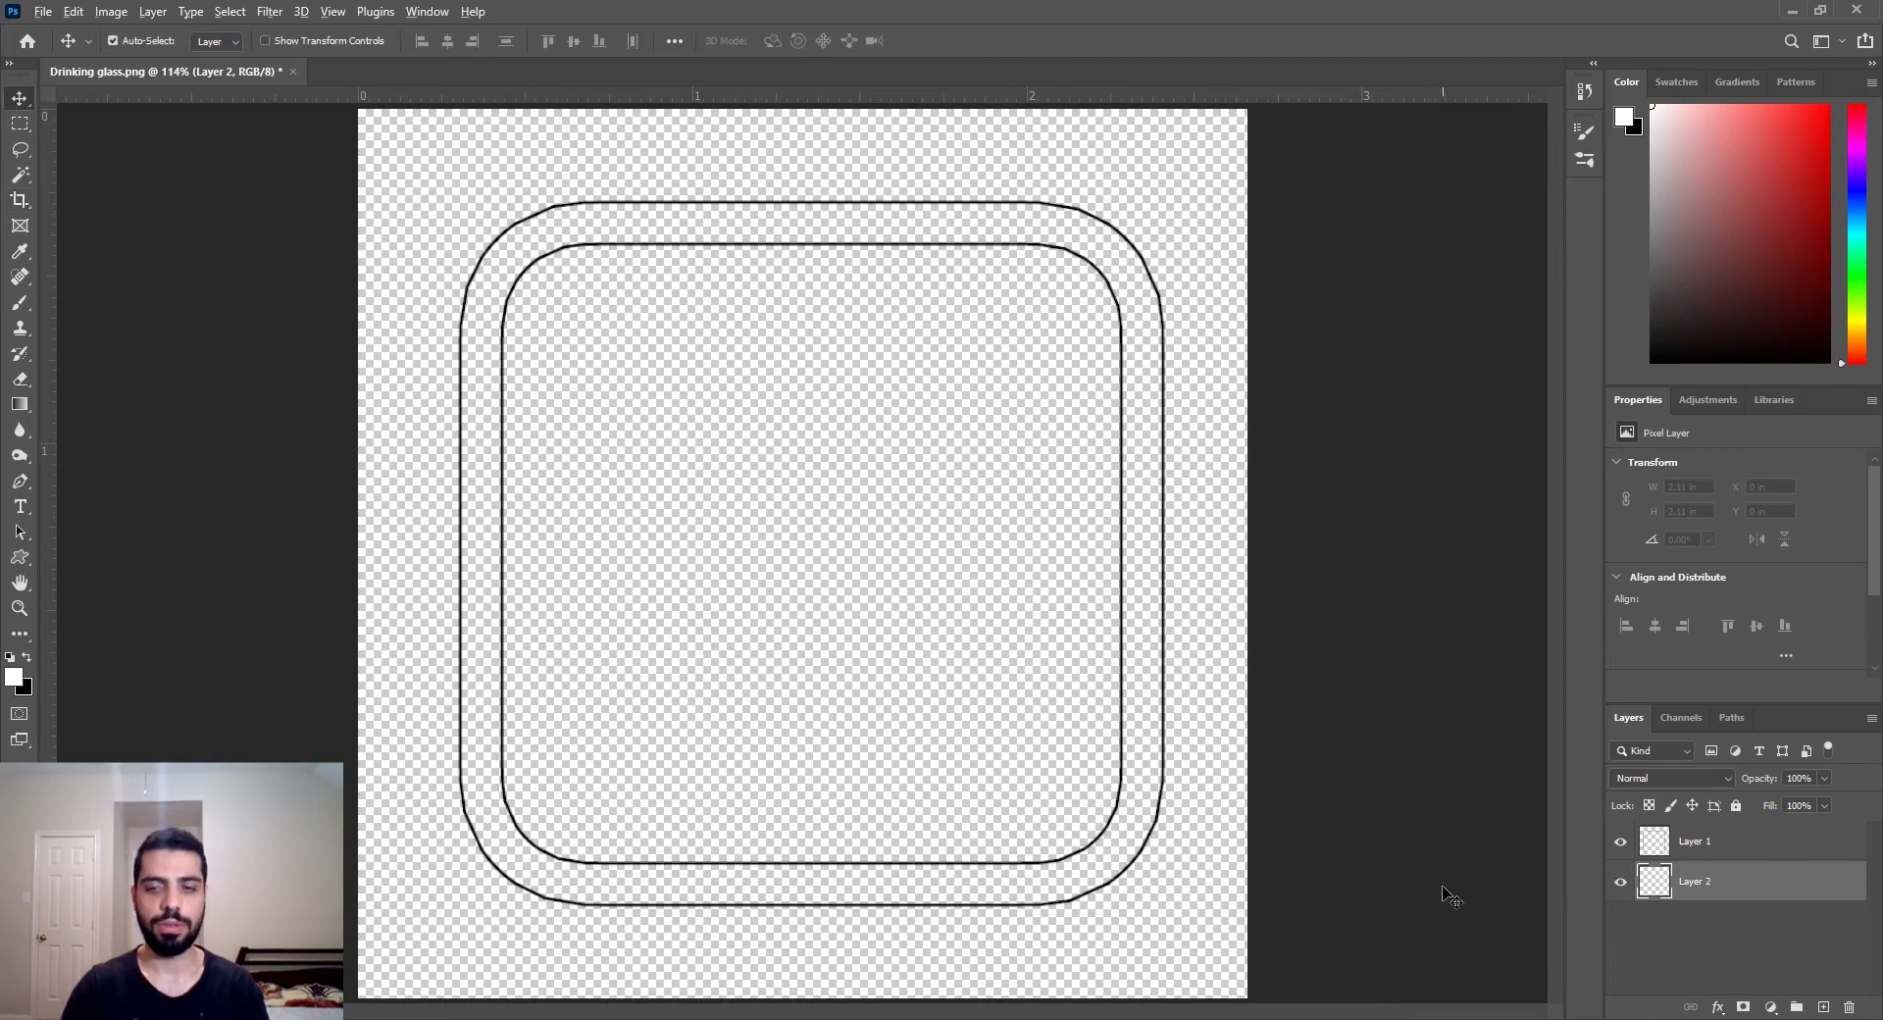
pyautogui.hotkey('alt', 'BackSpace')
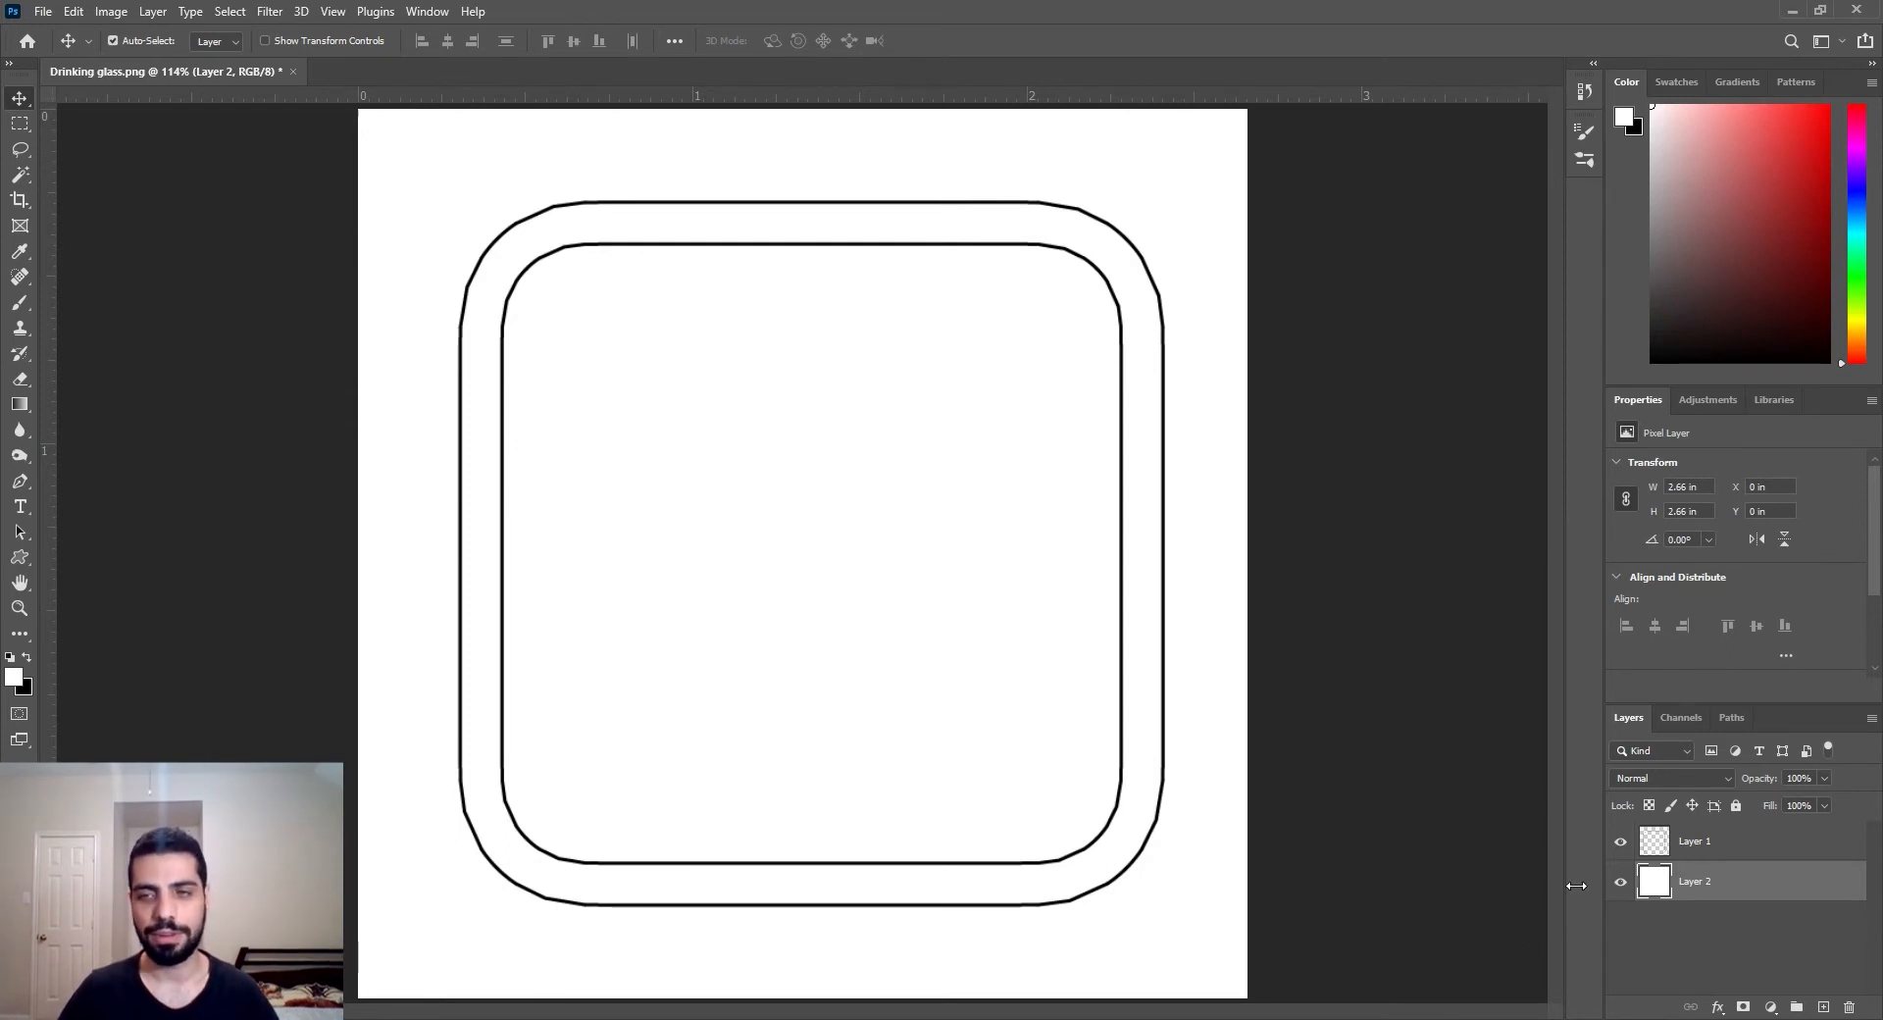
# Select the band between the two outlines on Layer 1 with the Magic Wand and add a new layer above it
pyautogui.click(1677, 840)
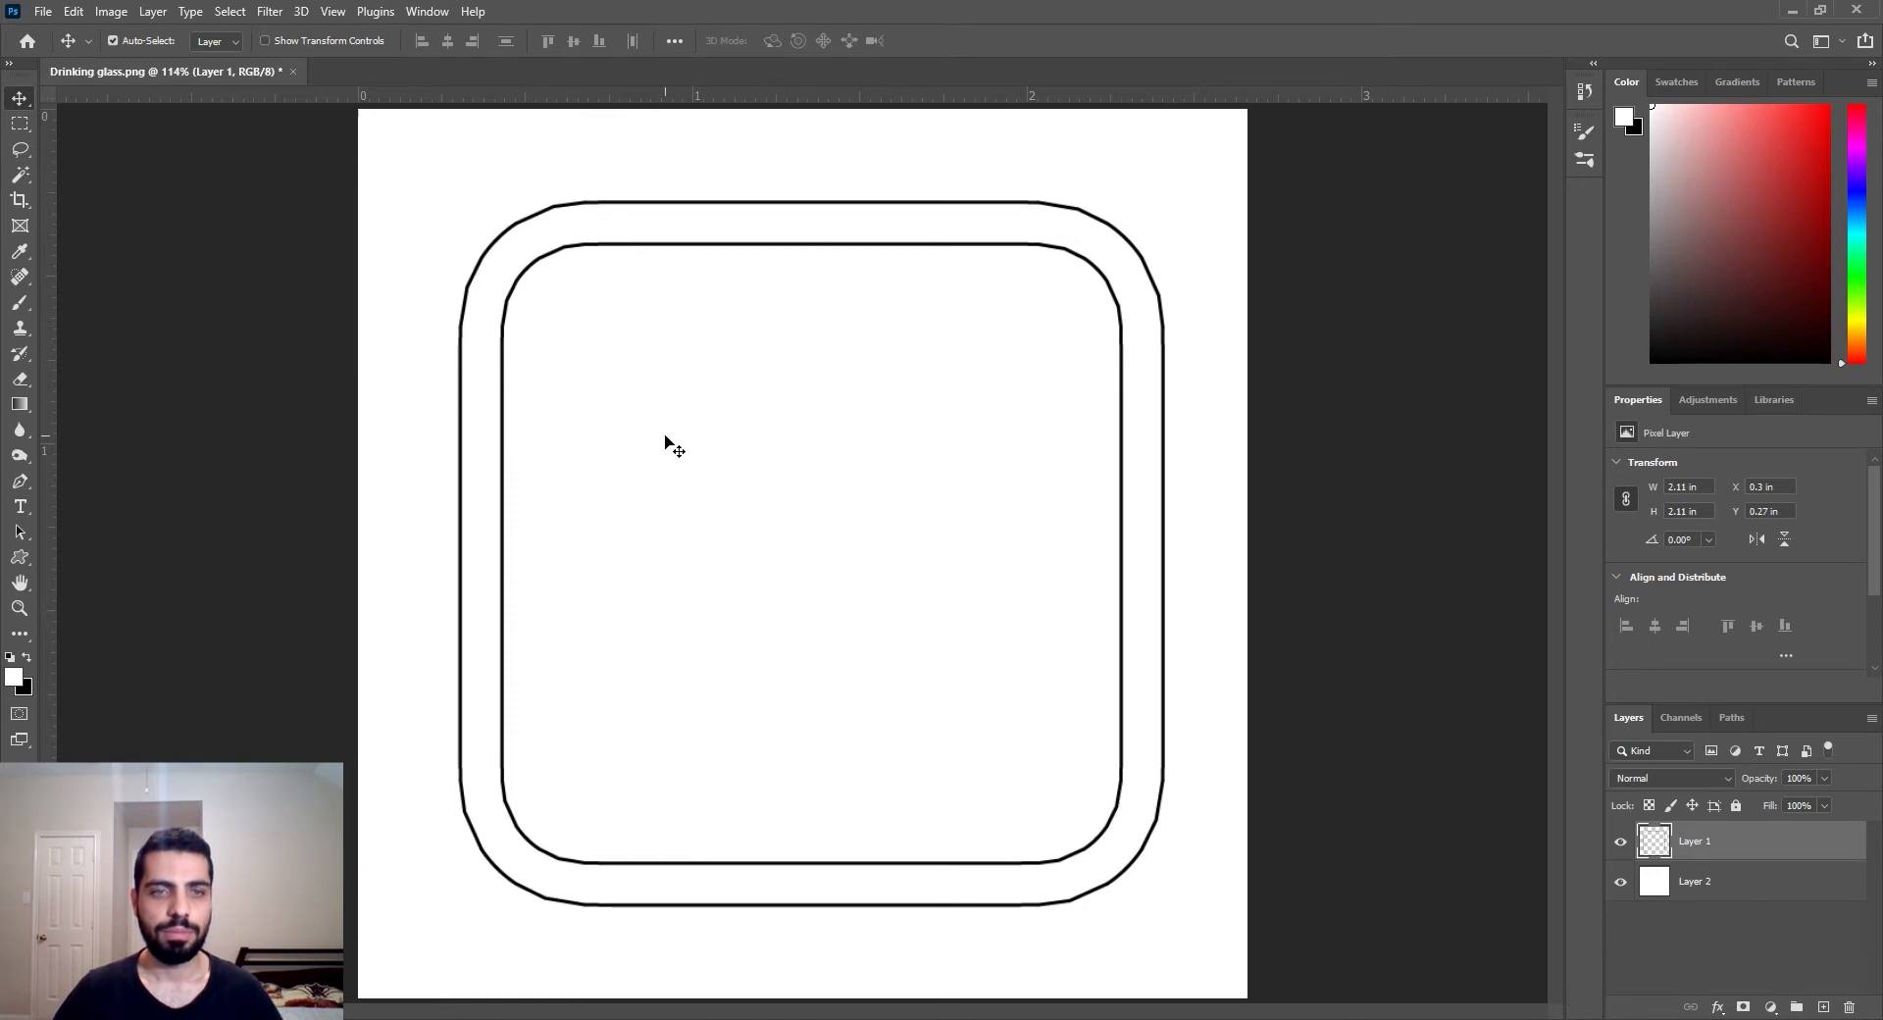
pyautogui.click(21, 179)
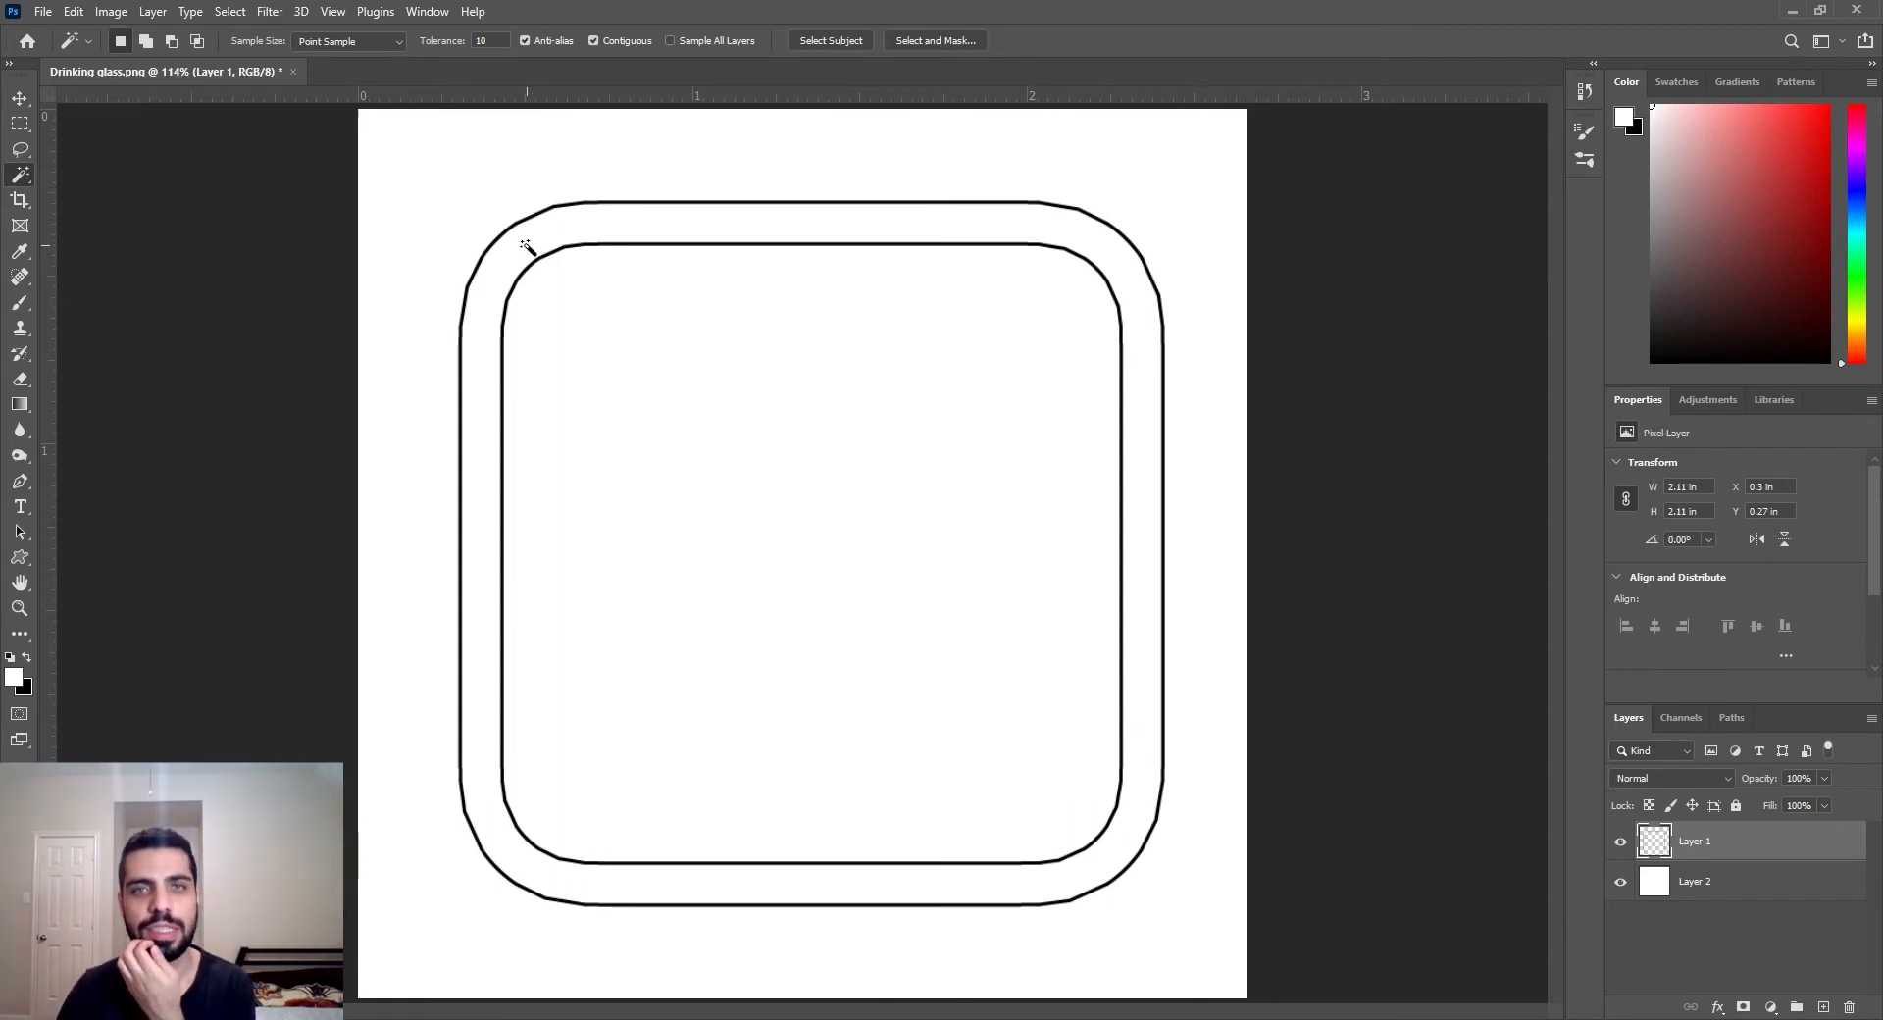
pyautogui.click(568, 228)
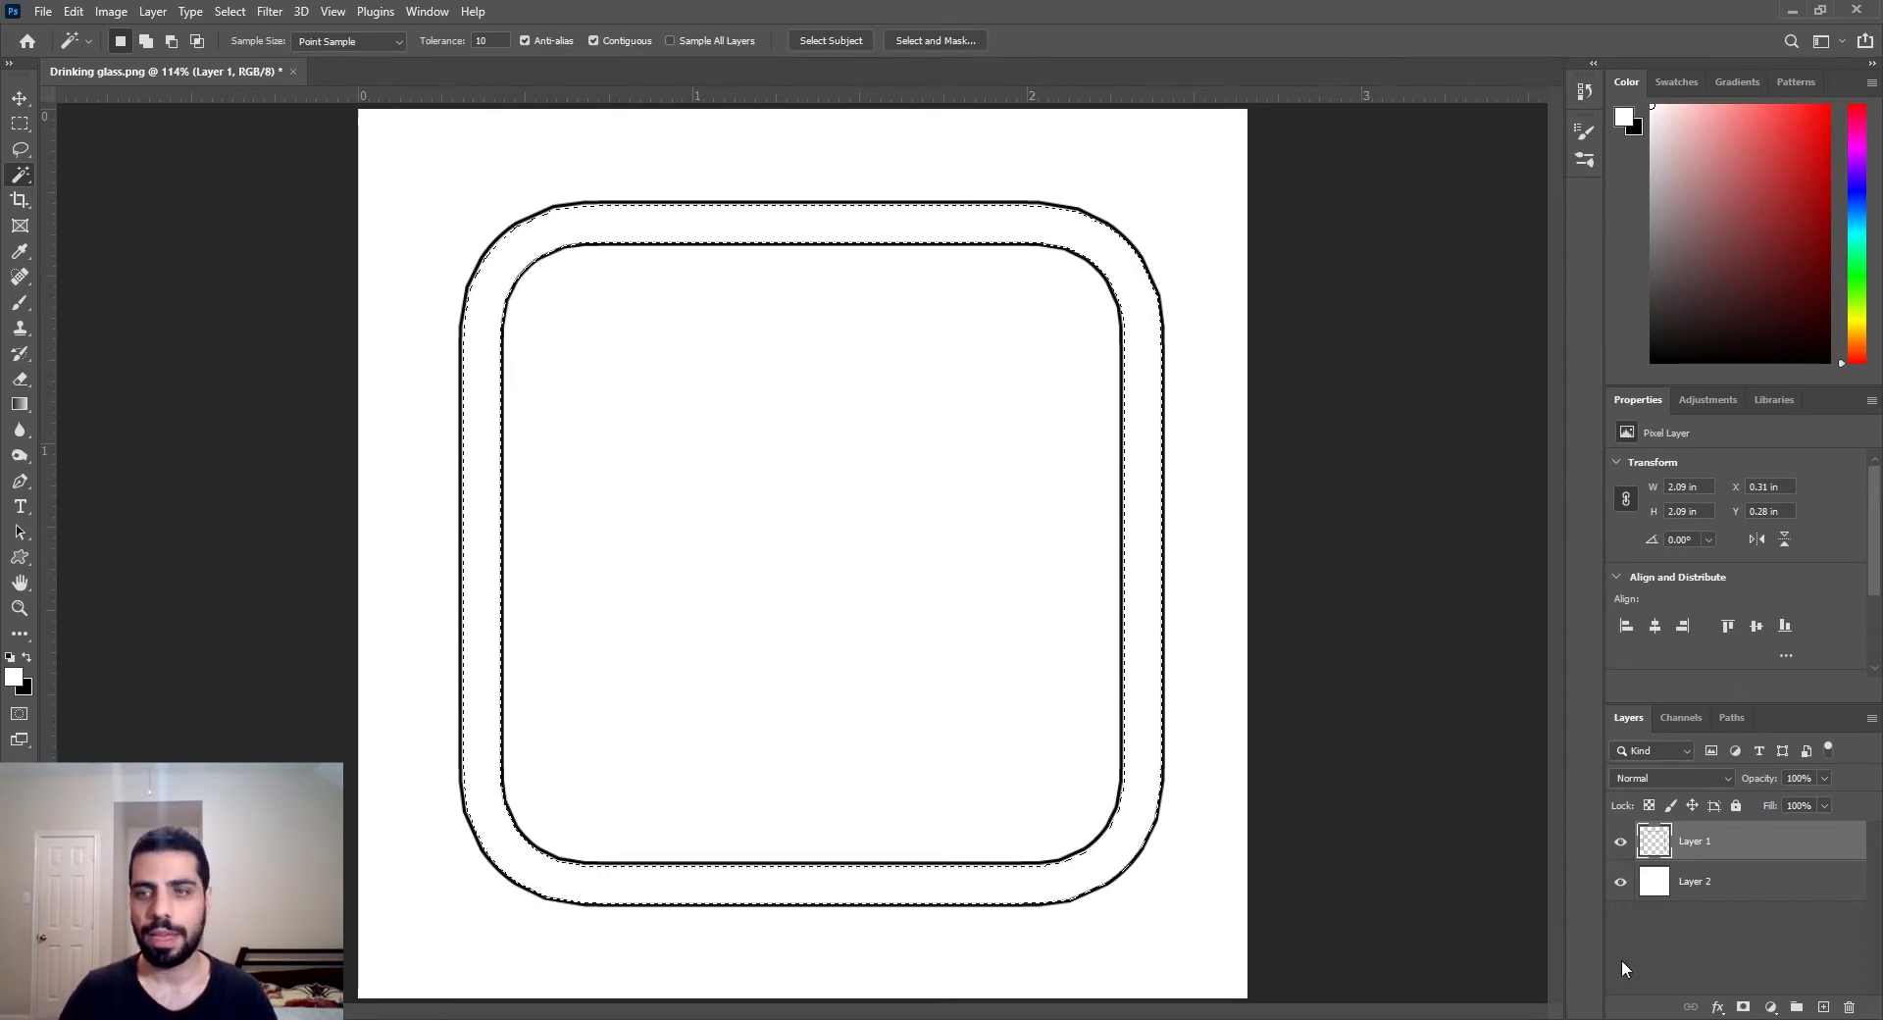
pyautogui.click(1824, 1008)
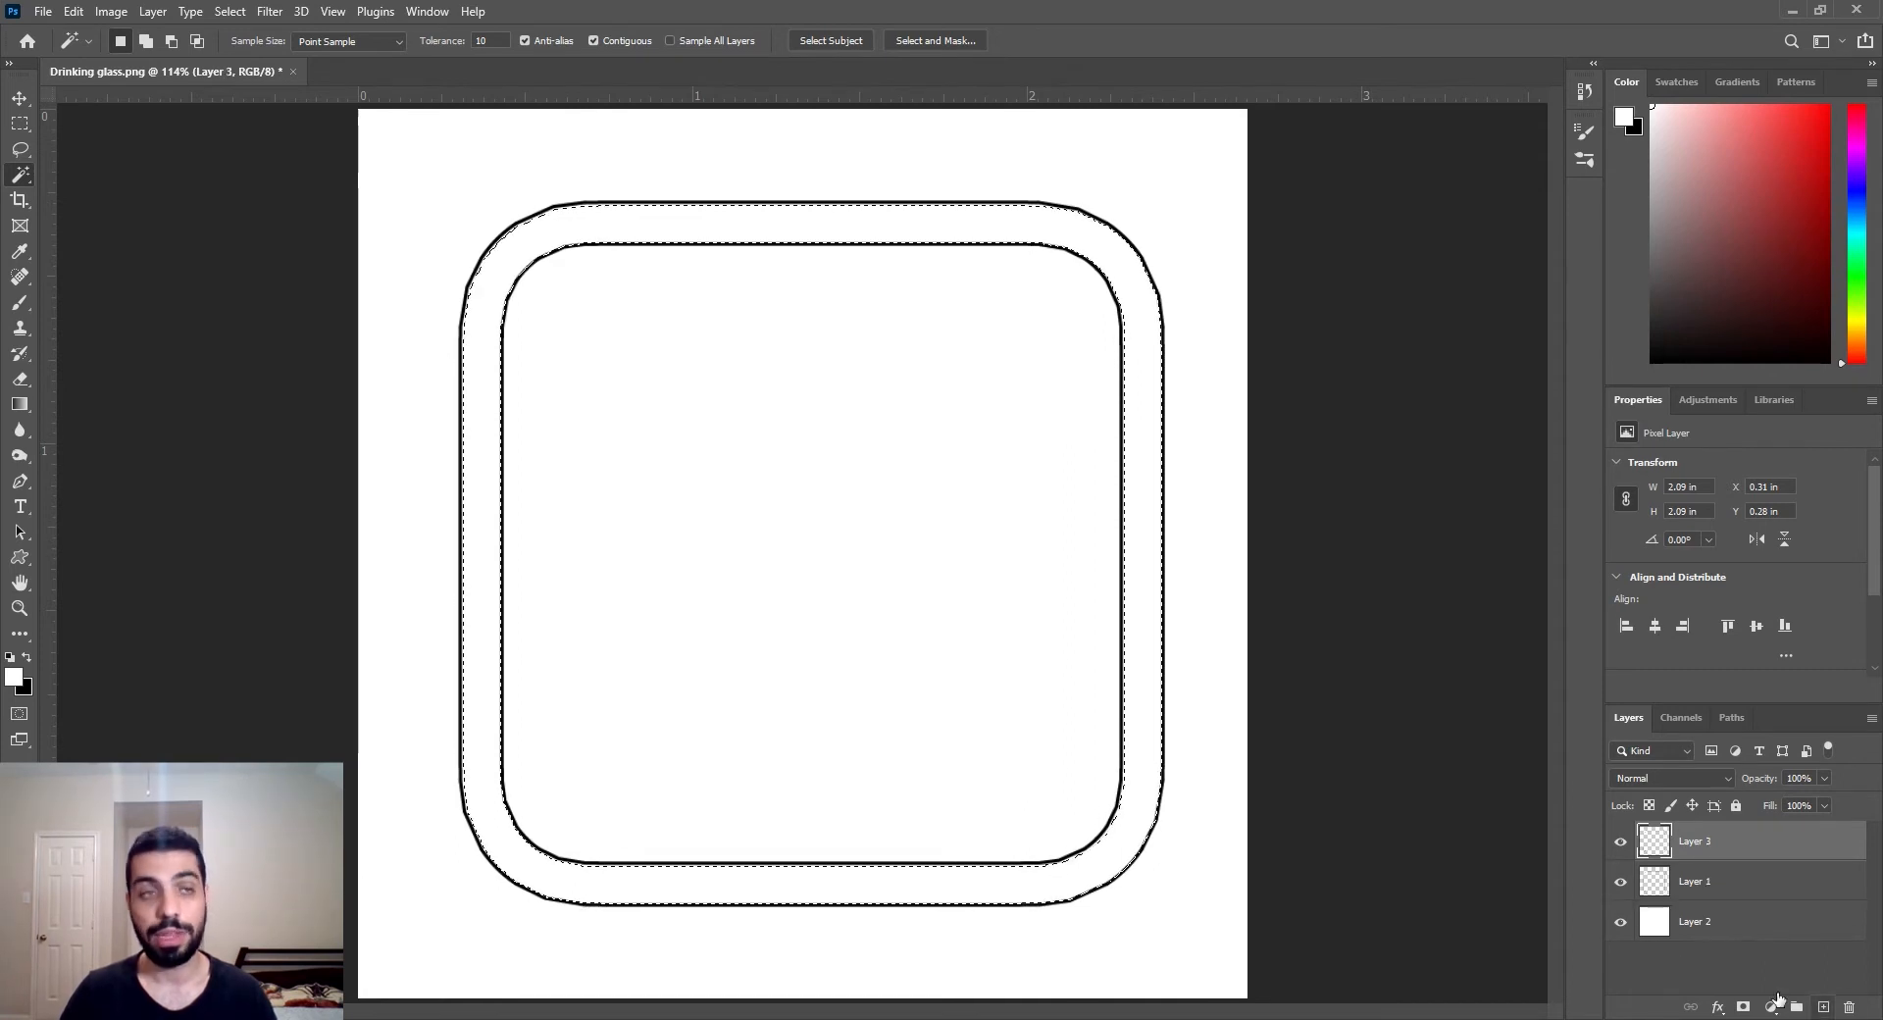
# Feather the band selection by 20 pixels, fill it with black on the new top layer and deselect
pyautogui.click(231, 12)
pyautogui.moveTo(325, 310)
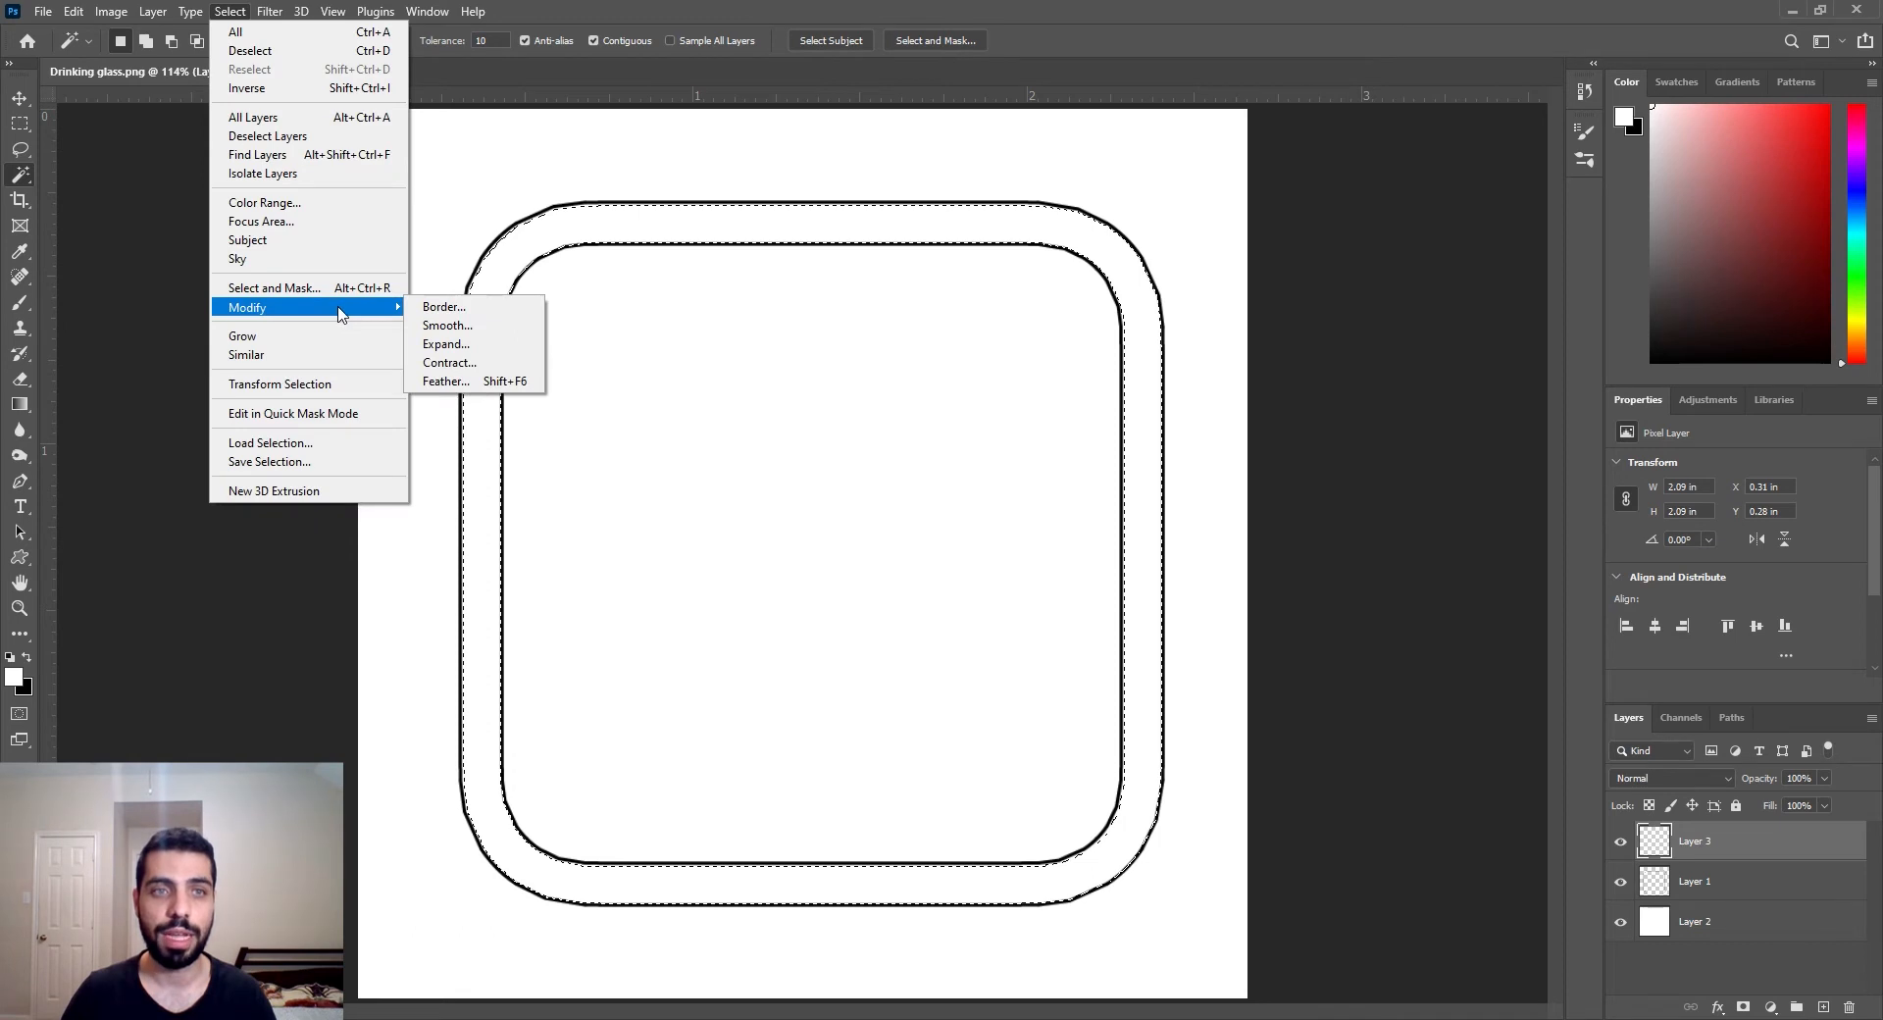
pyautogui.click(446, 382)
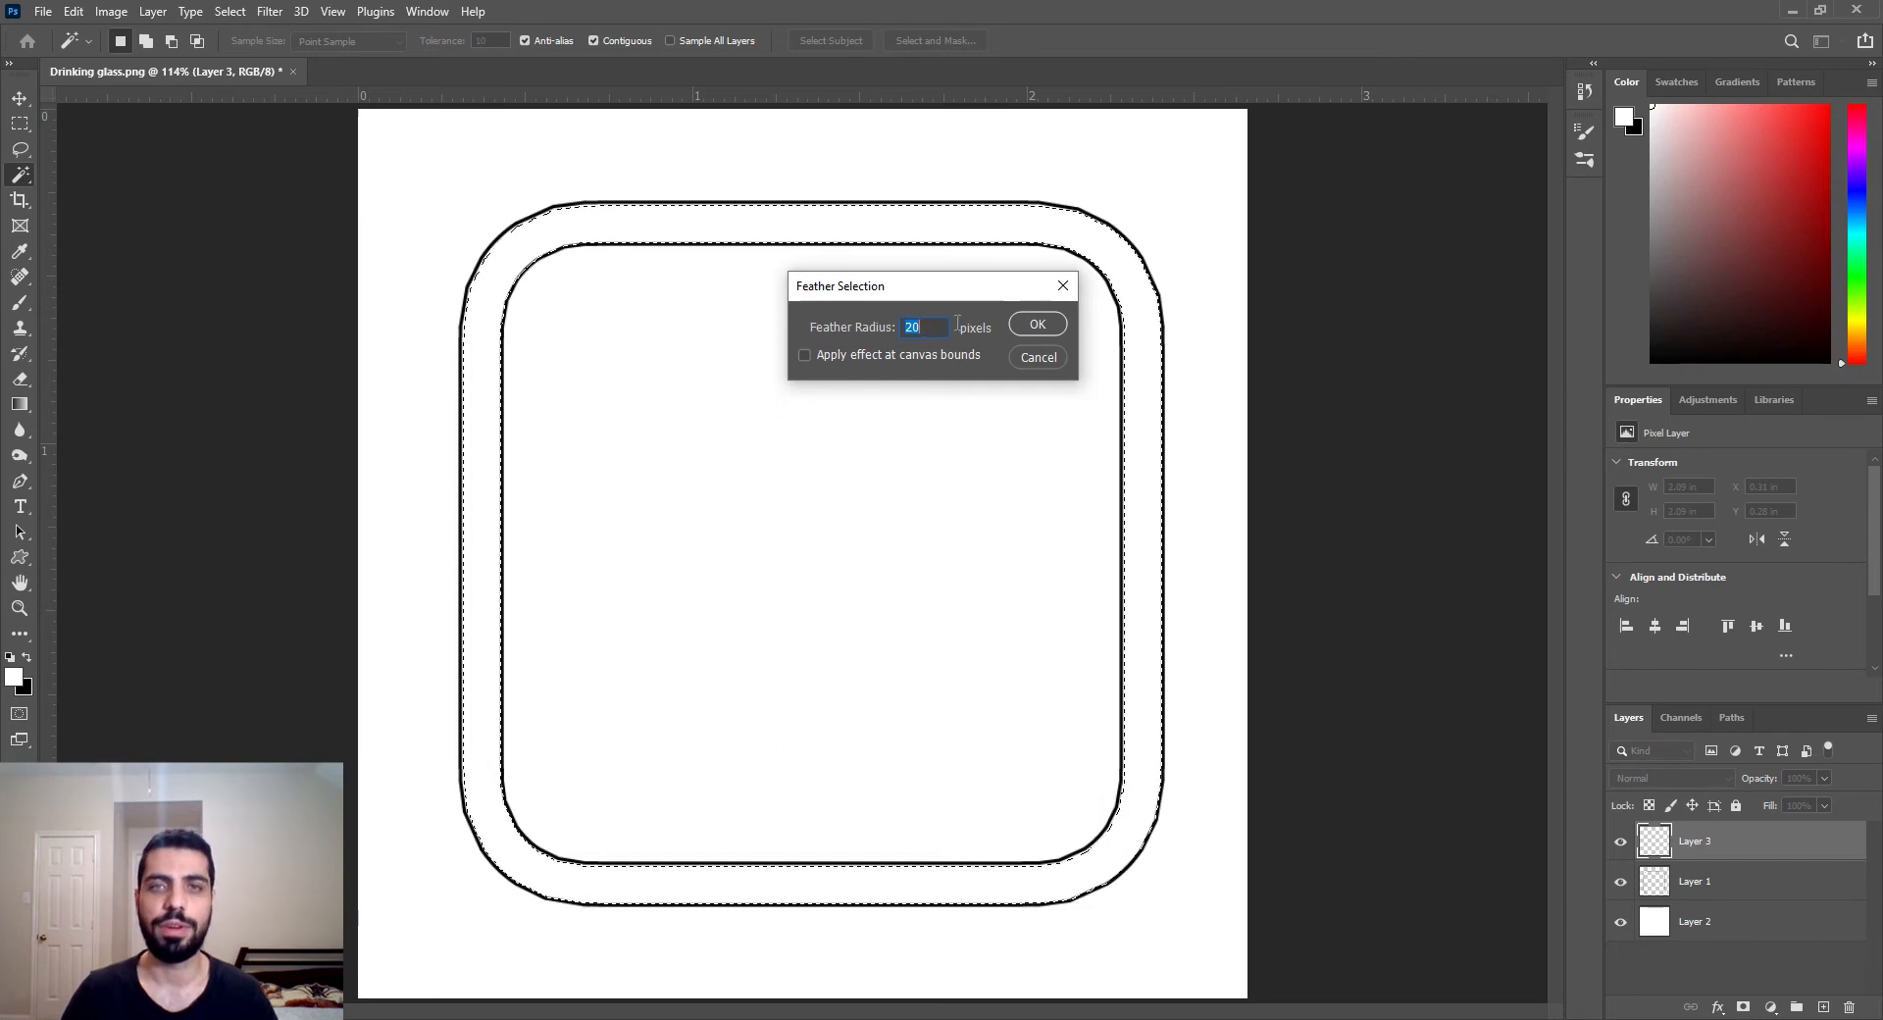
pyautogui.click(1036, 323)
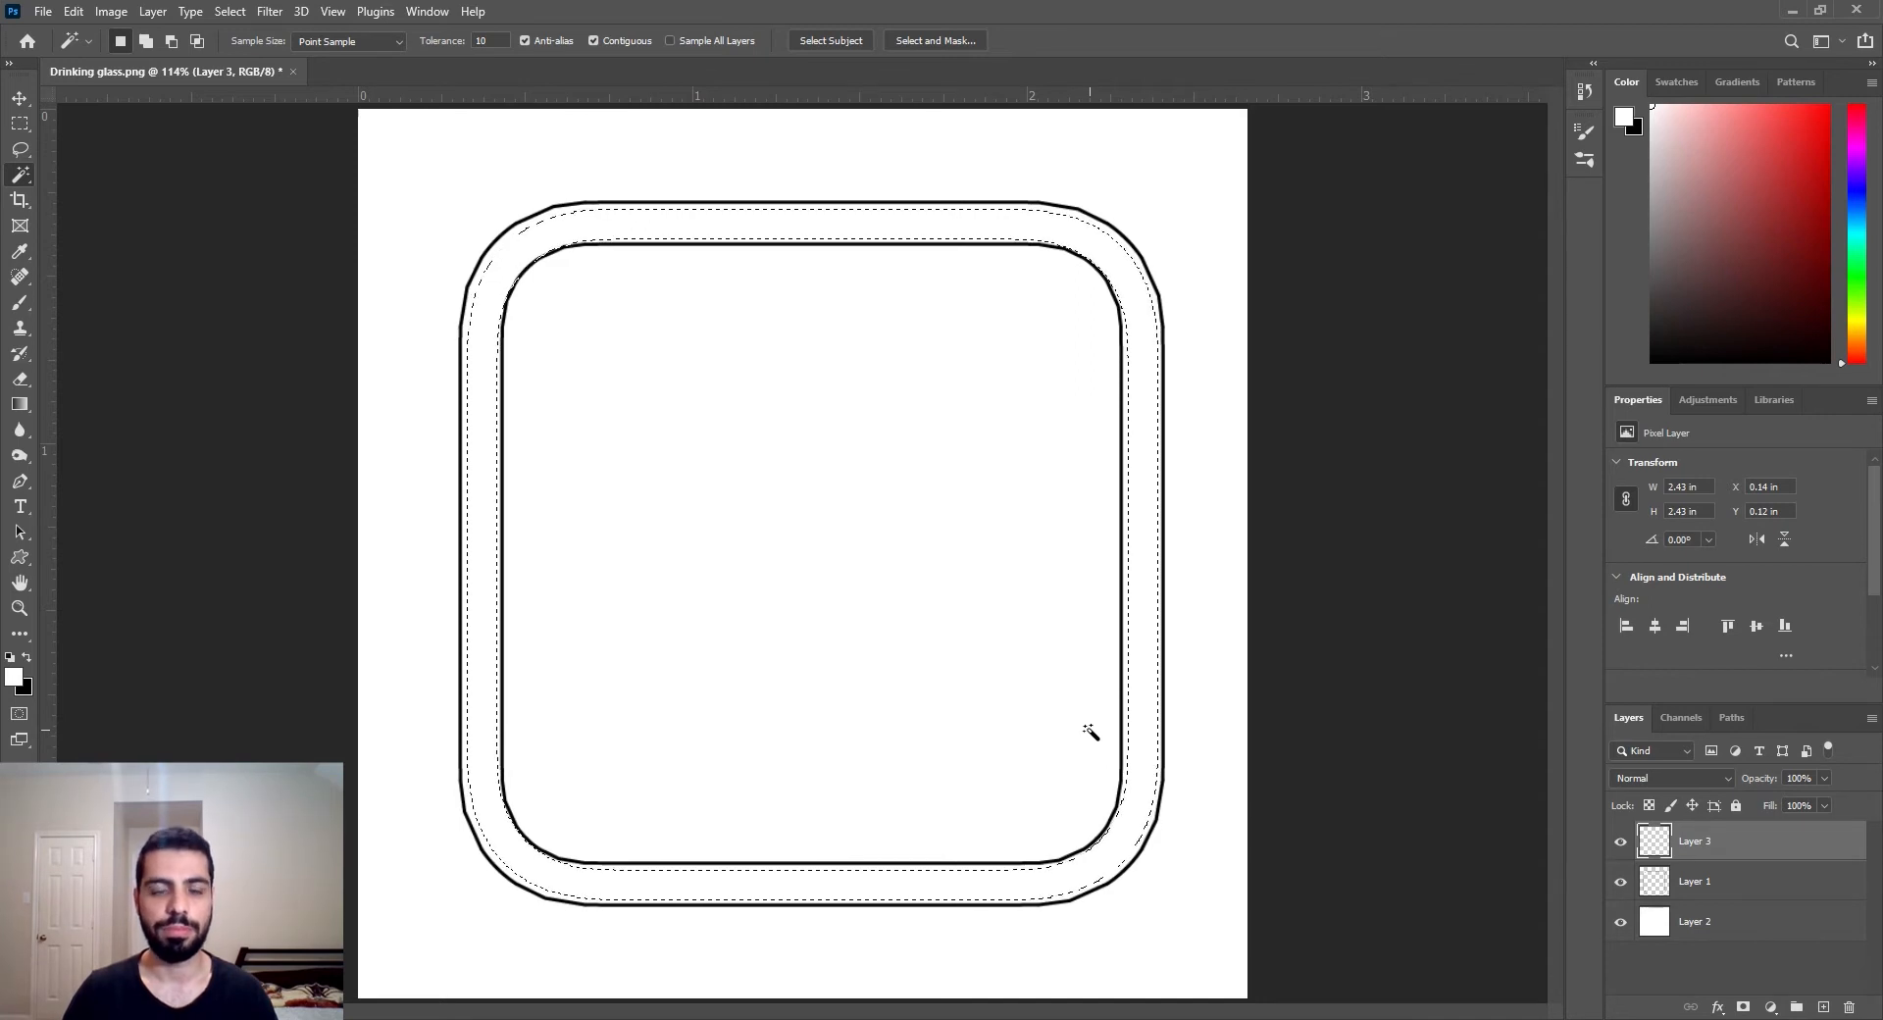
pyautogui.hotkey('ctrl', 'BackSpace')
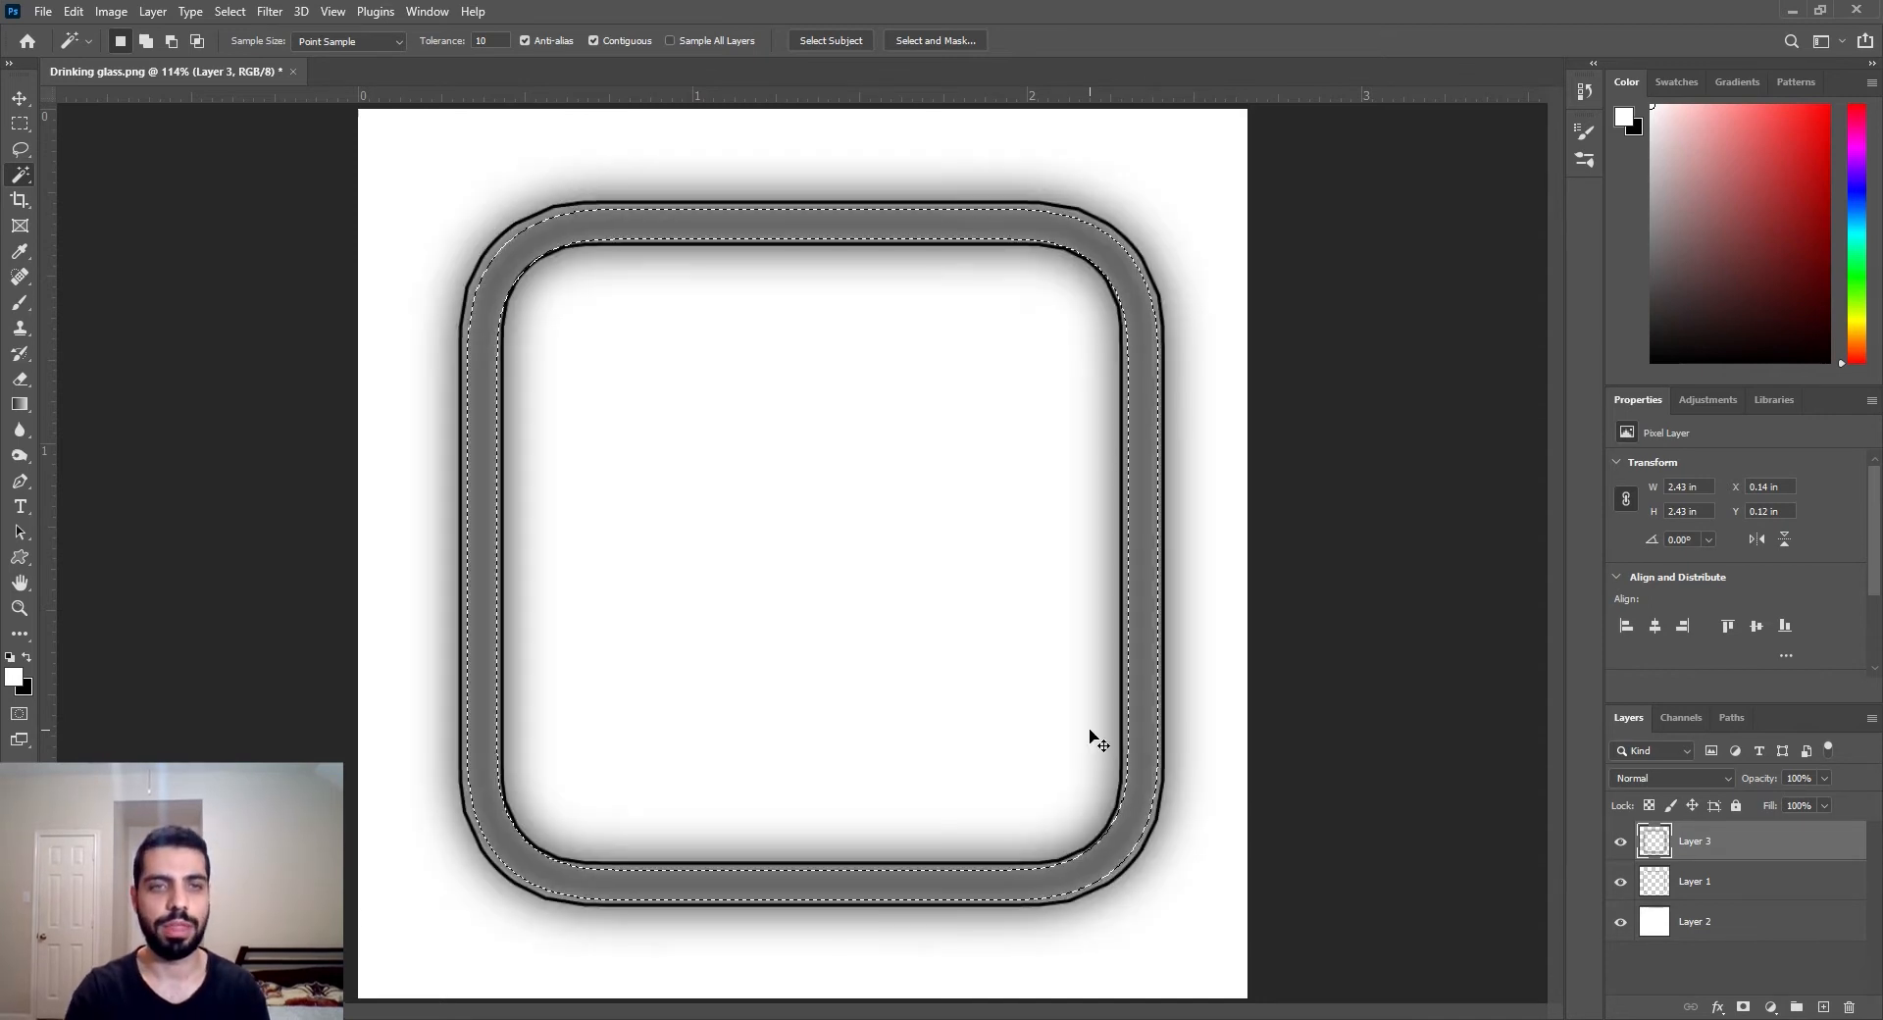
pyautogui.hotkey('ctrl', 'd')
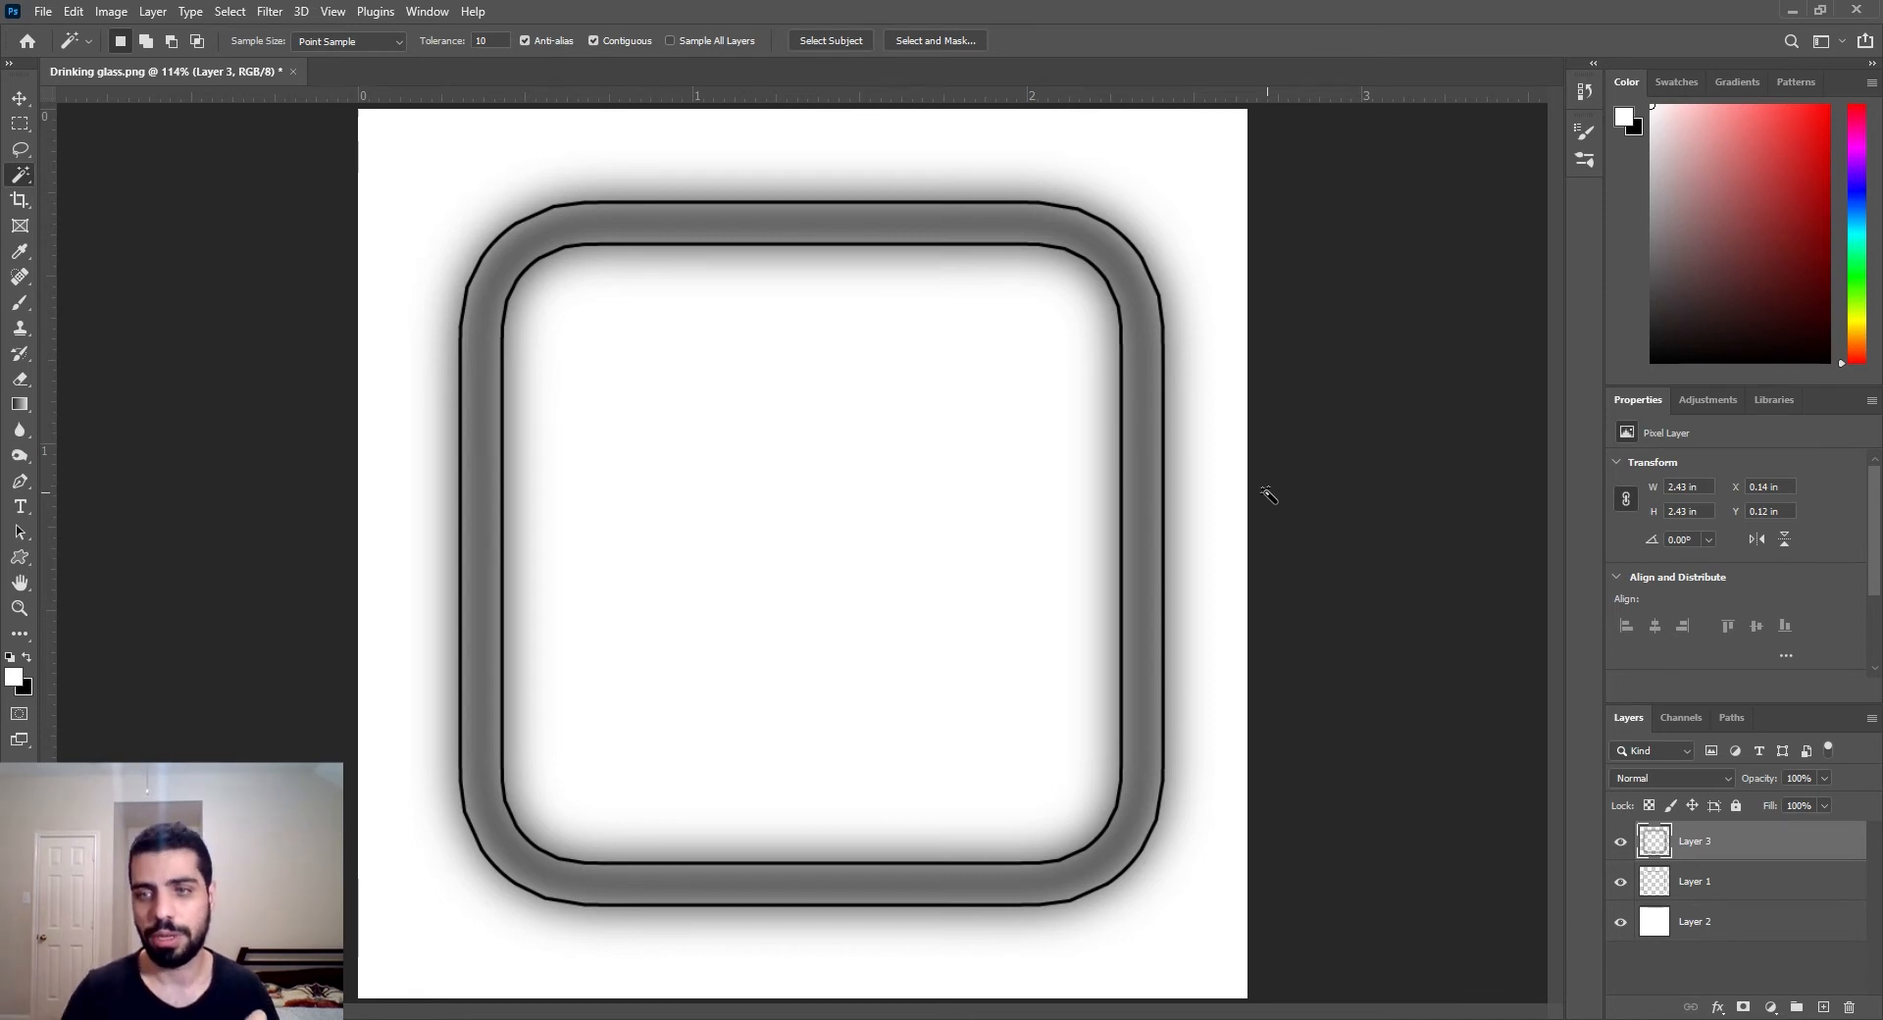
# Reselect the band between the outlines on Layer 1 and contract the selection by 10 pixels
pyautogui.click(1690, 891)
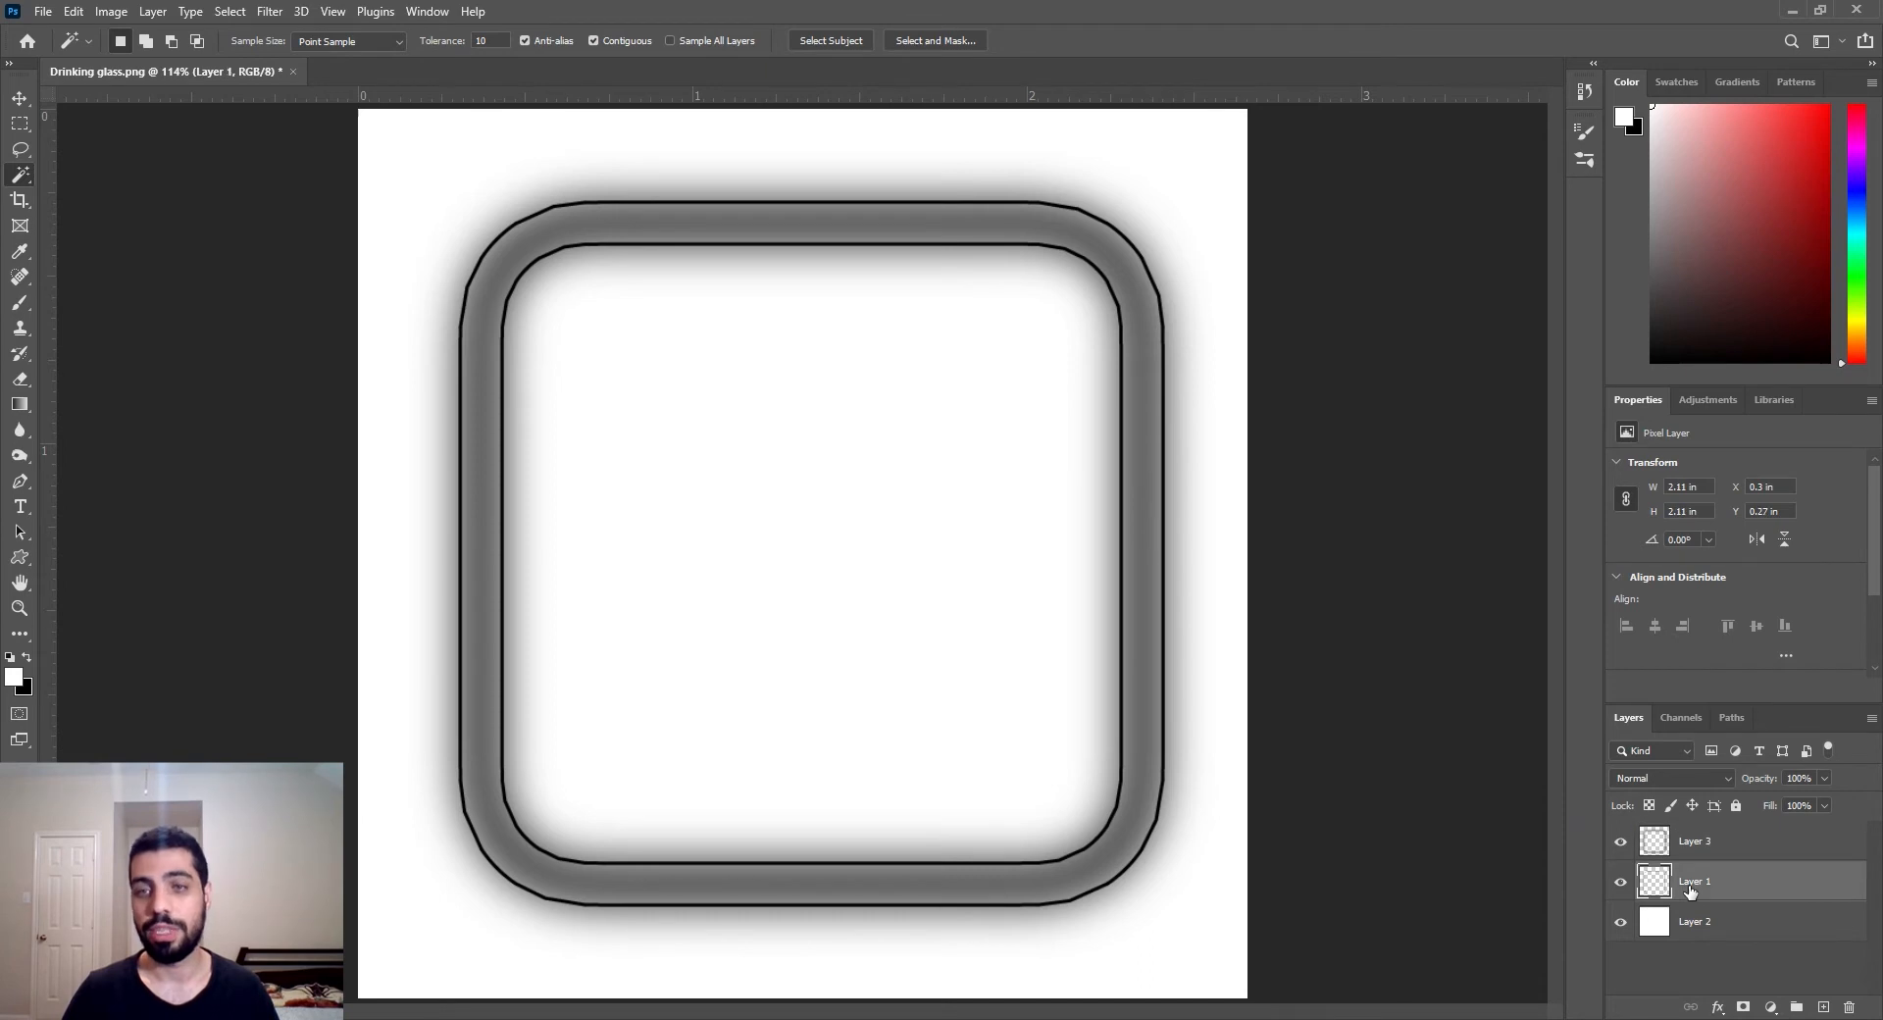
pyautogui.click(1138, 294)
pyautogui.click(230, 10)
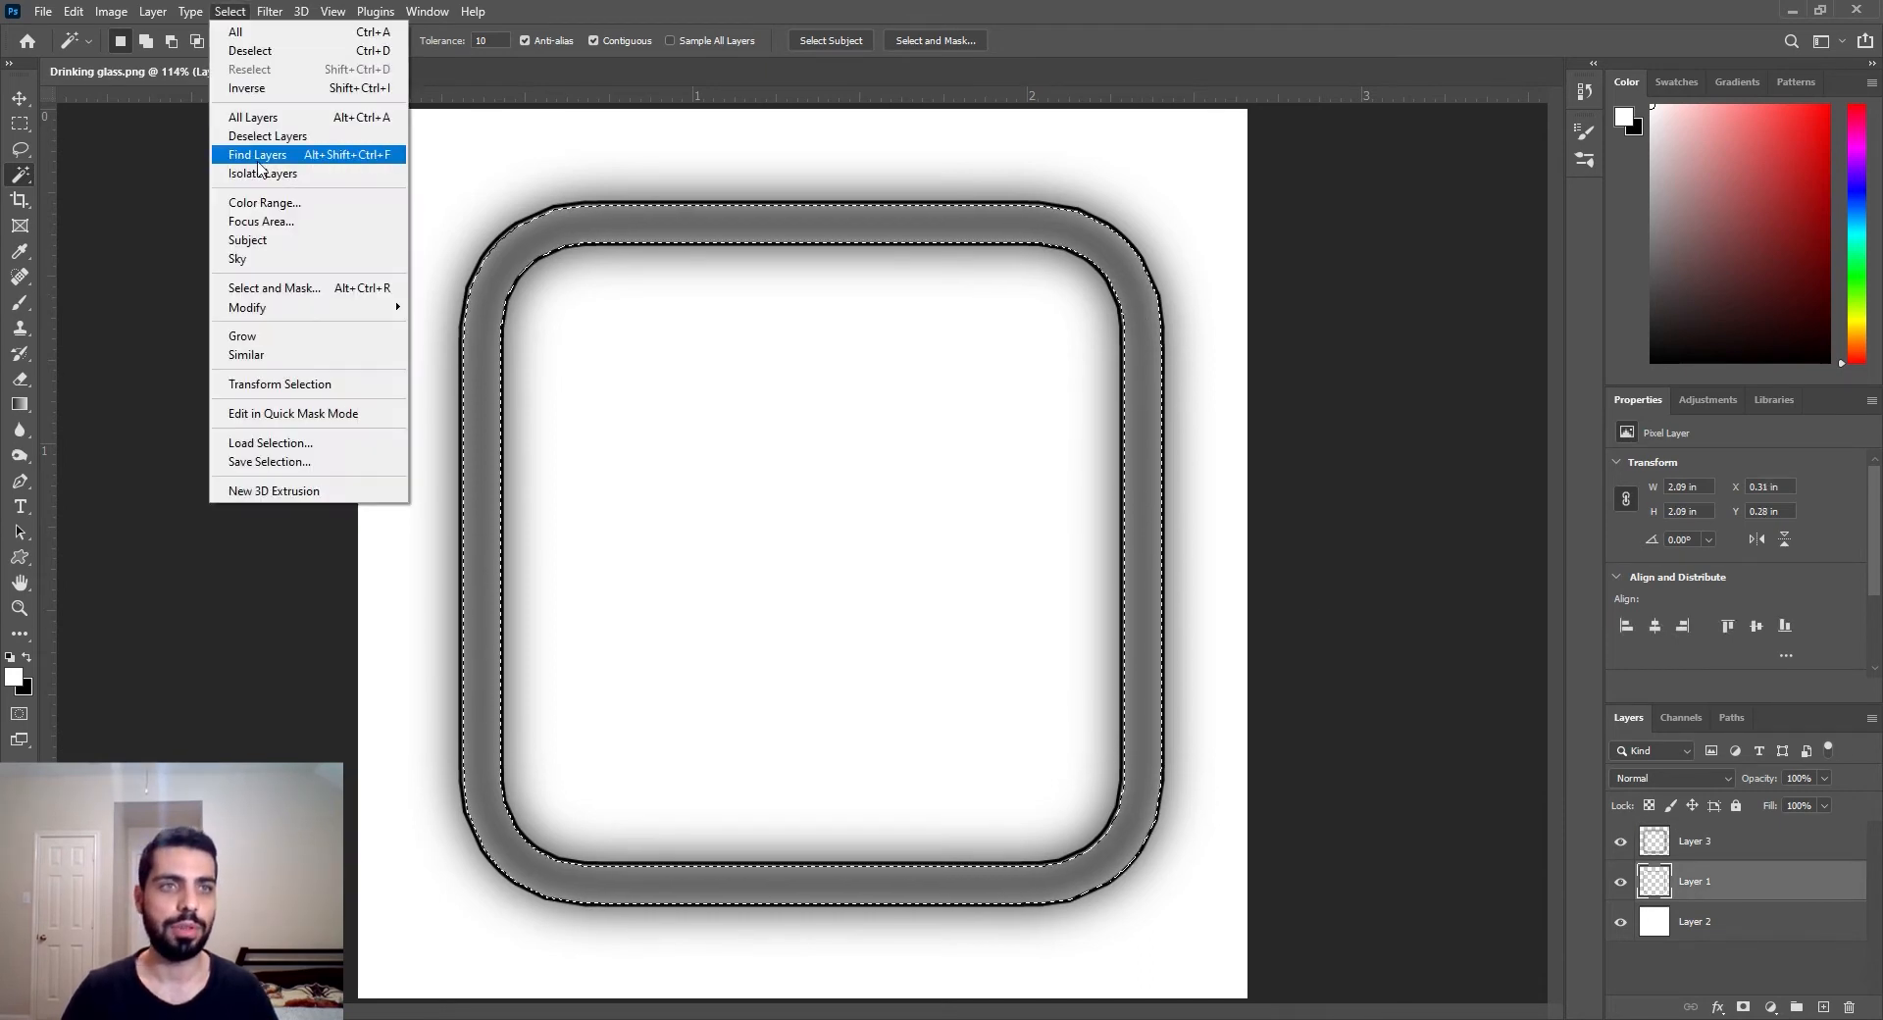
pyautogui.moveTo(295, 307)
pyautogui.click(469, 362)
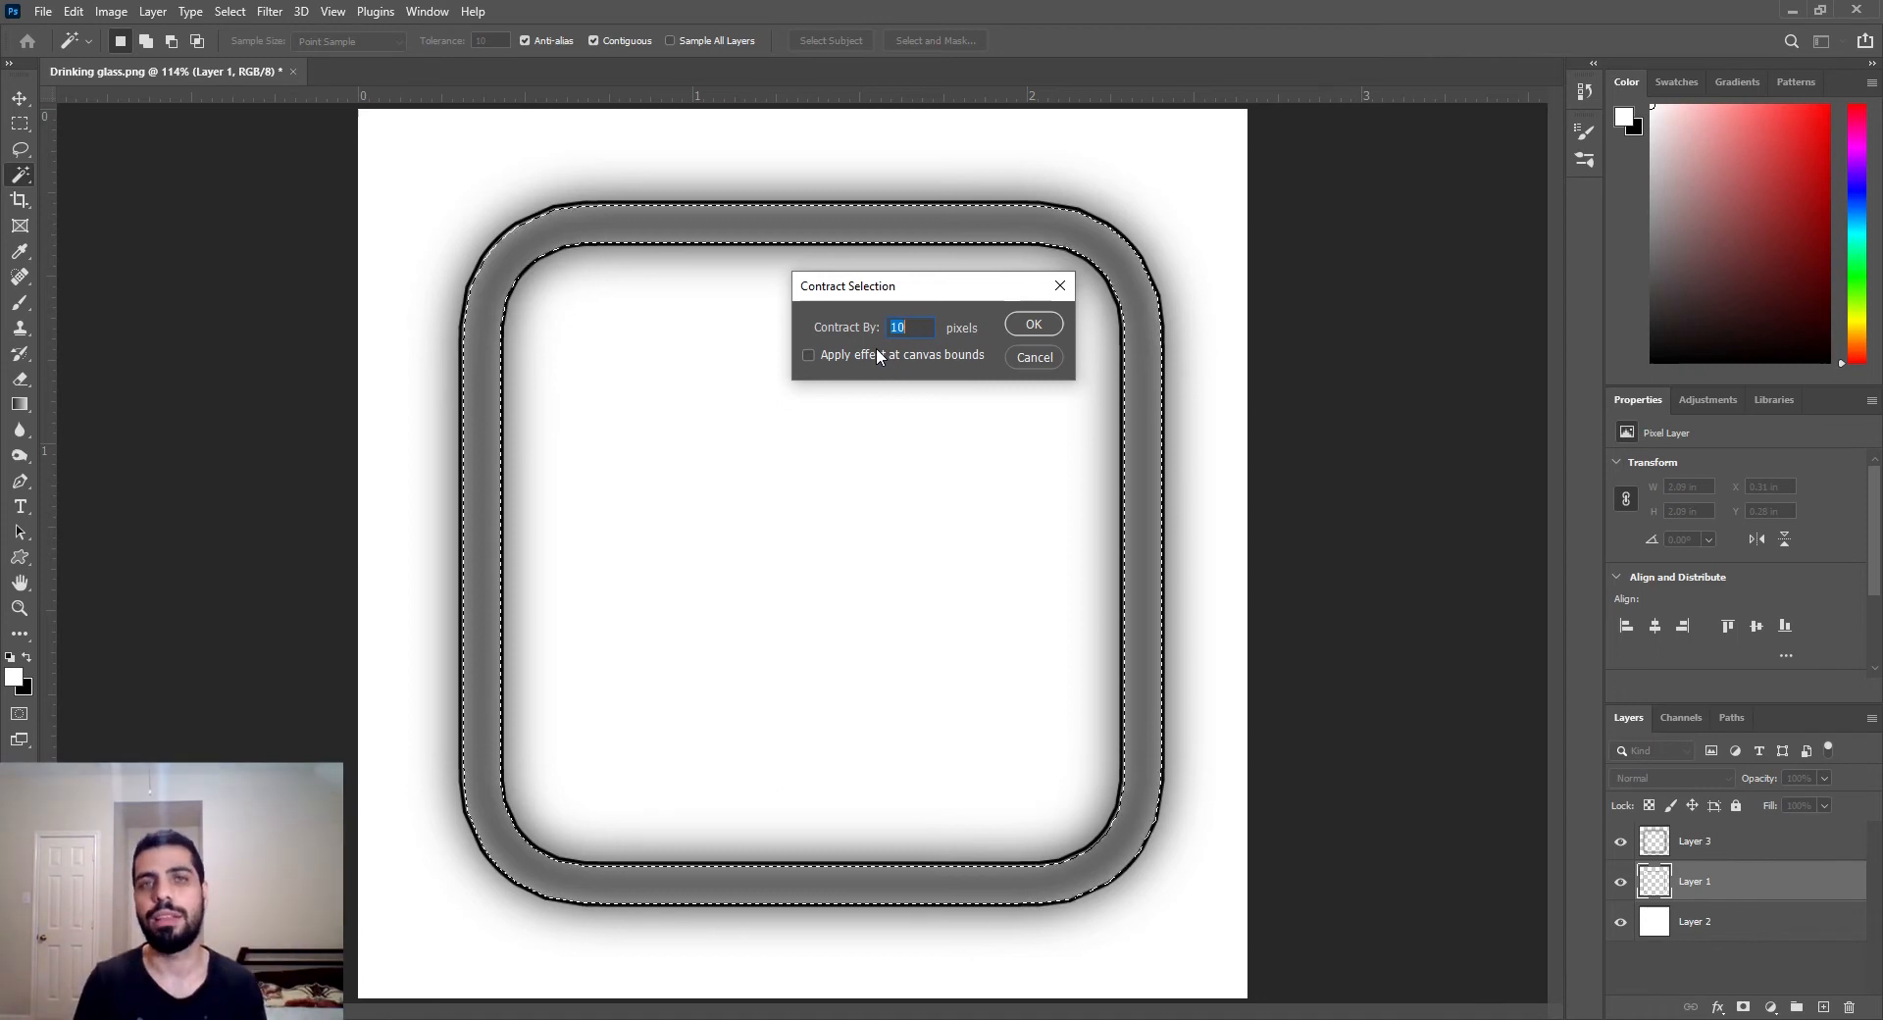
pyautogui.click(1012, 325)
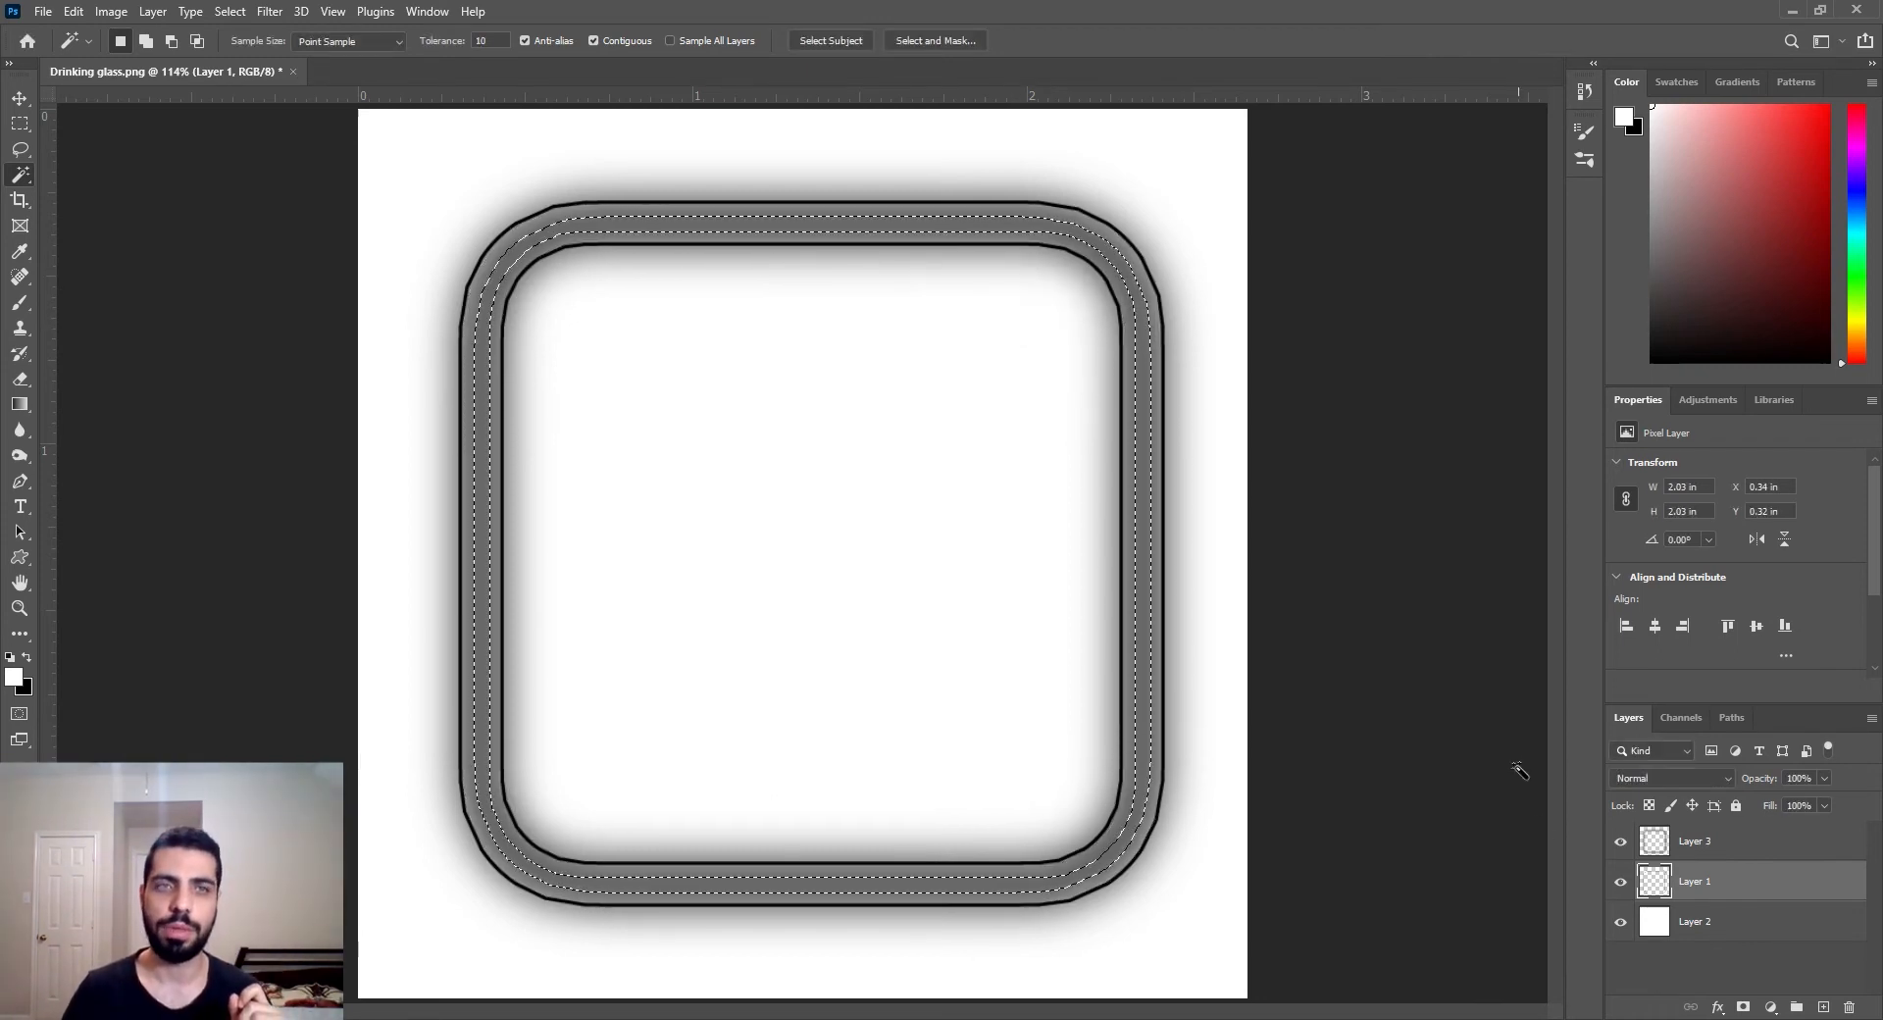
# Fill the contracted selection with black on a new layer above Layer 3, deselect, and hide the outlines on Layer 1
pyautogui.click(1726, 841)
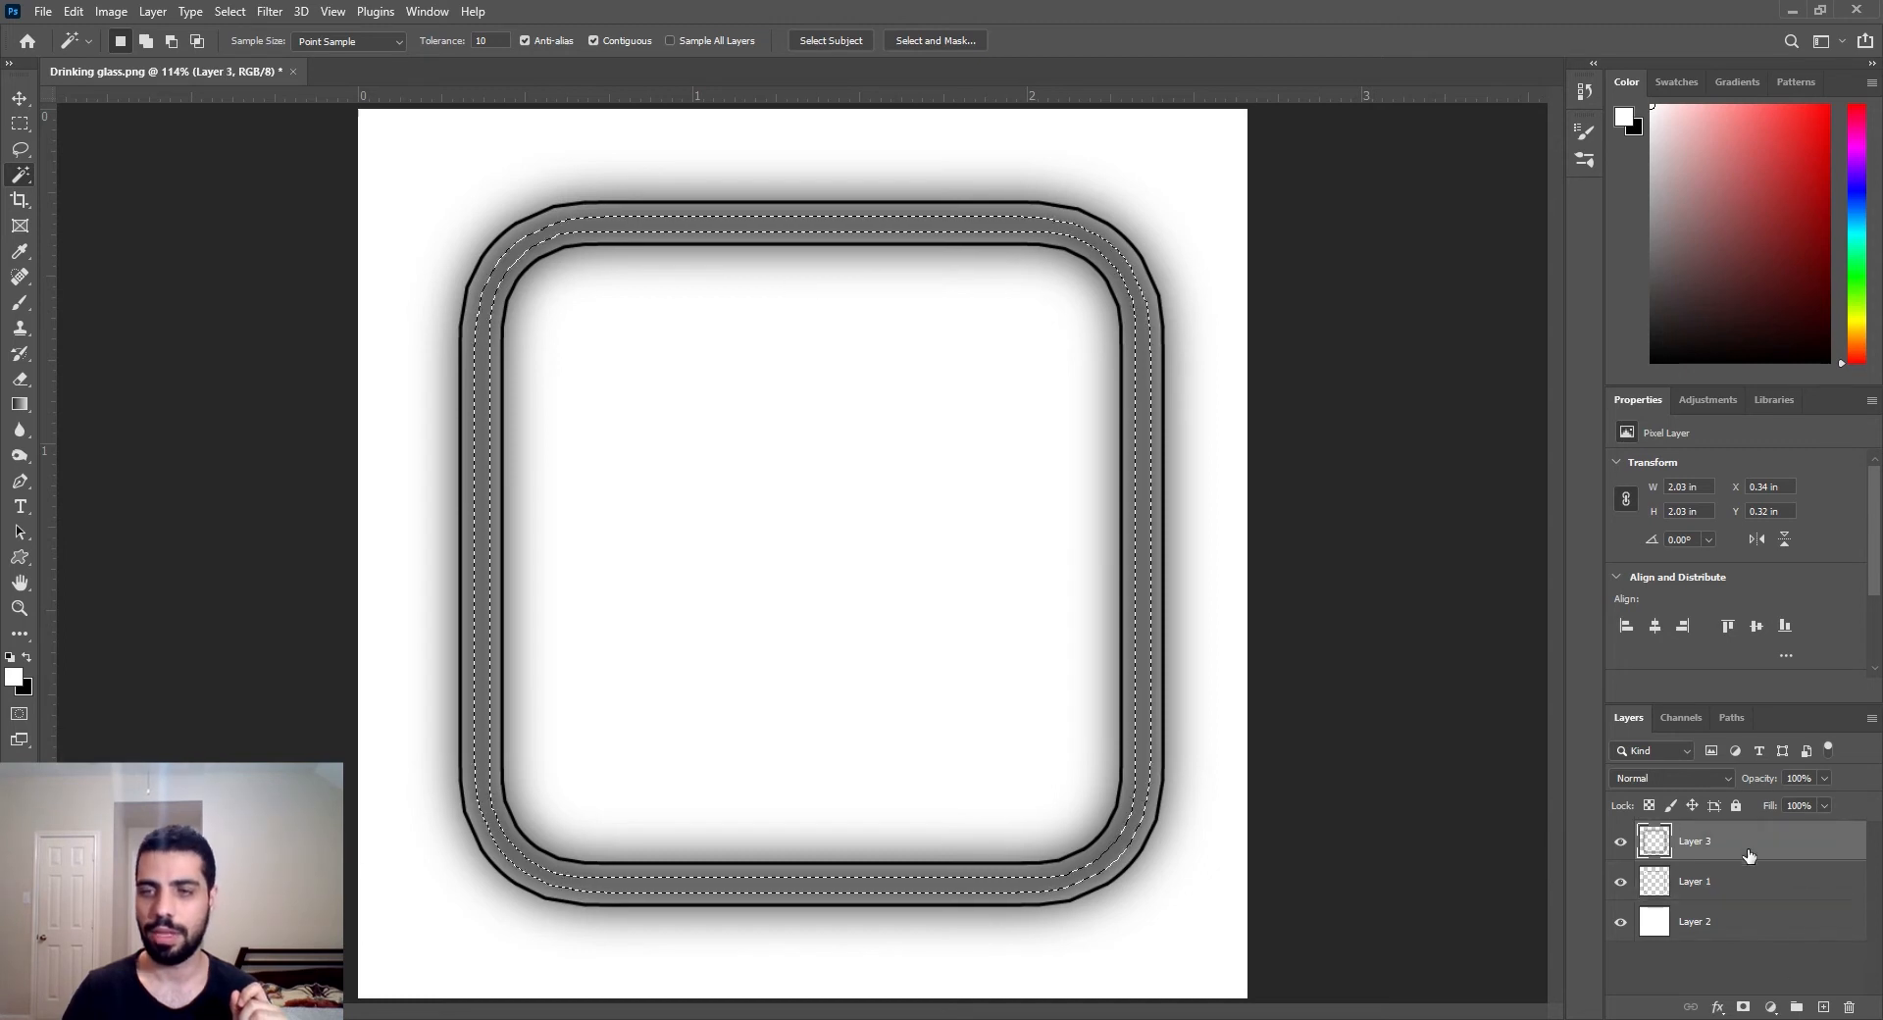
pyautogui.click(1822, 1007)
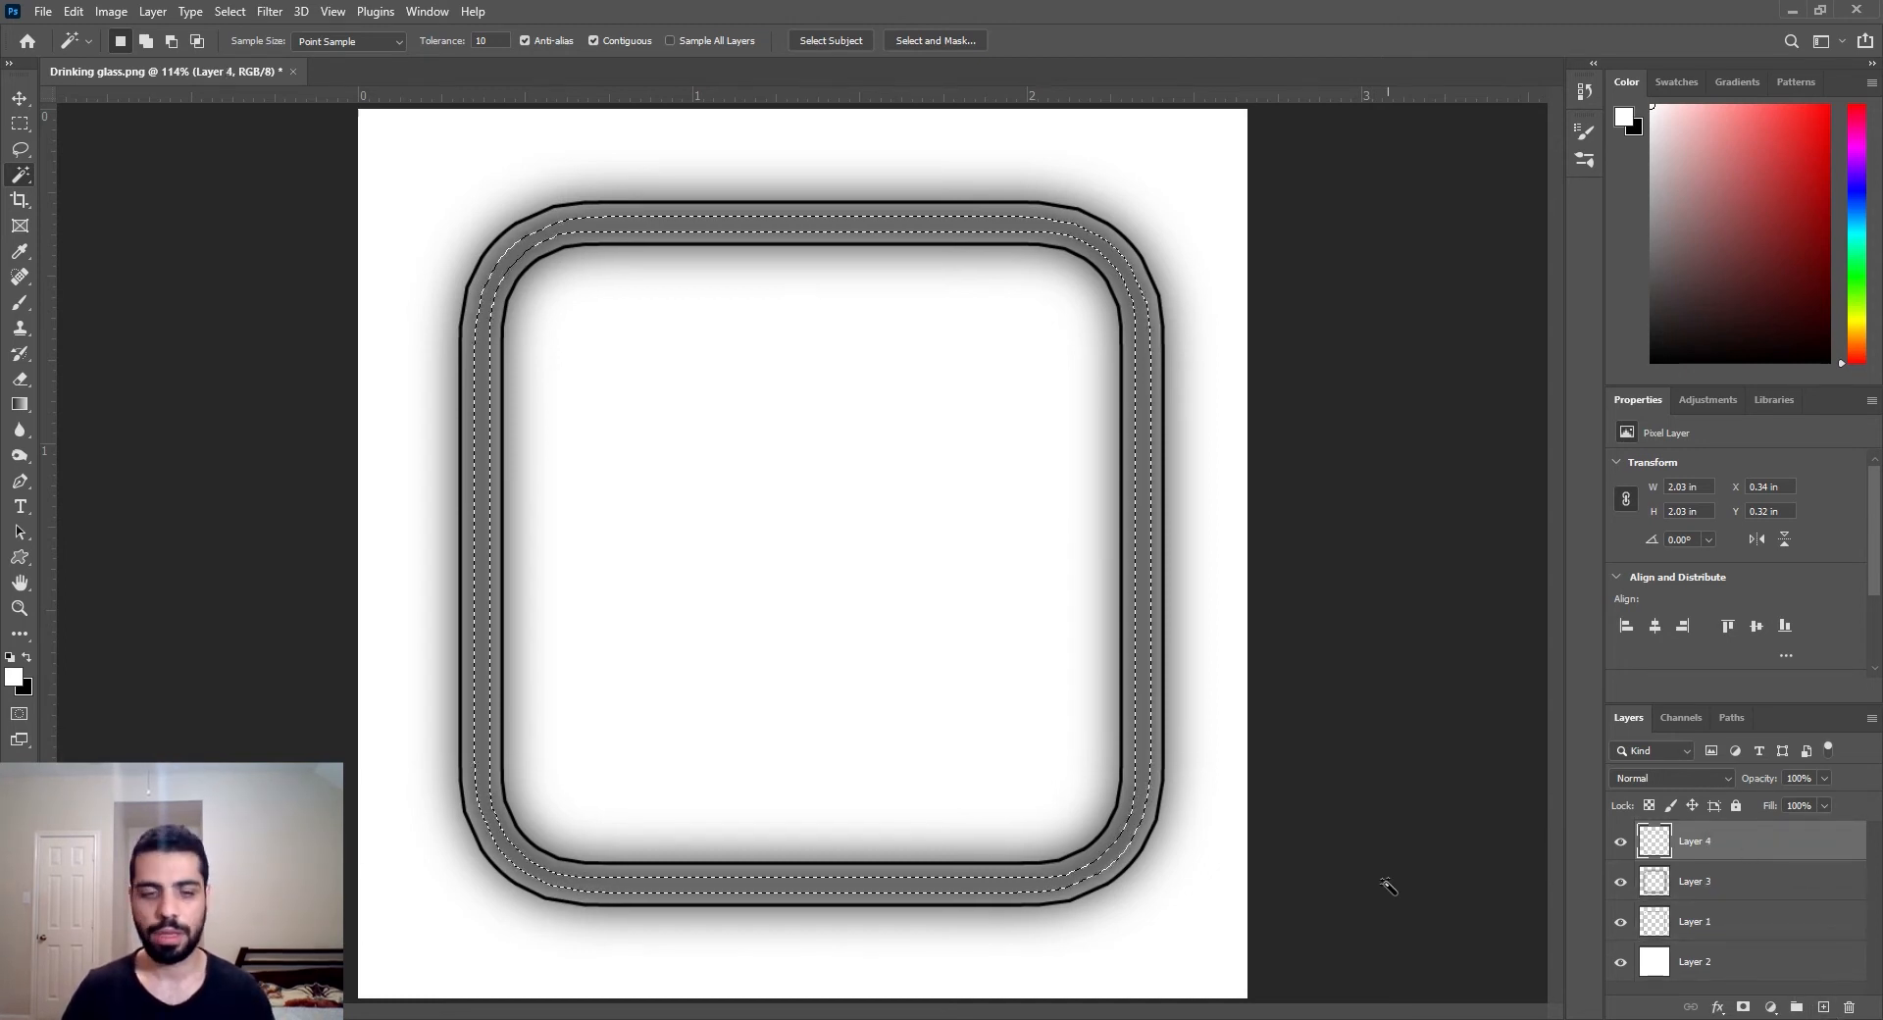
pyautogui.hotkey('alt', 'BackSpace')
pyautogui.hotkey('ctrl', 'BackSpace')
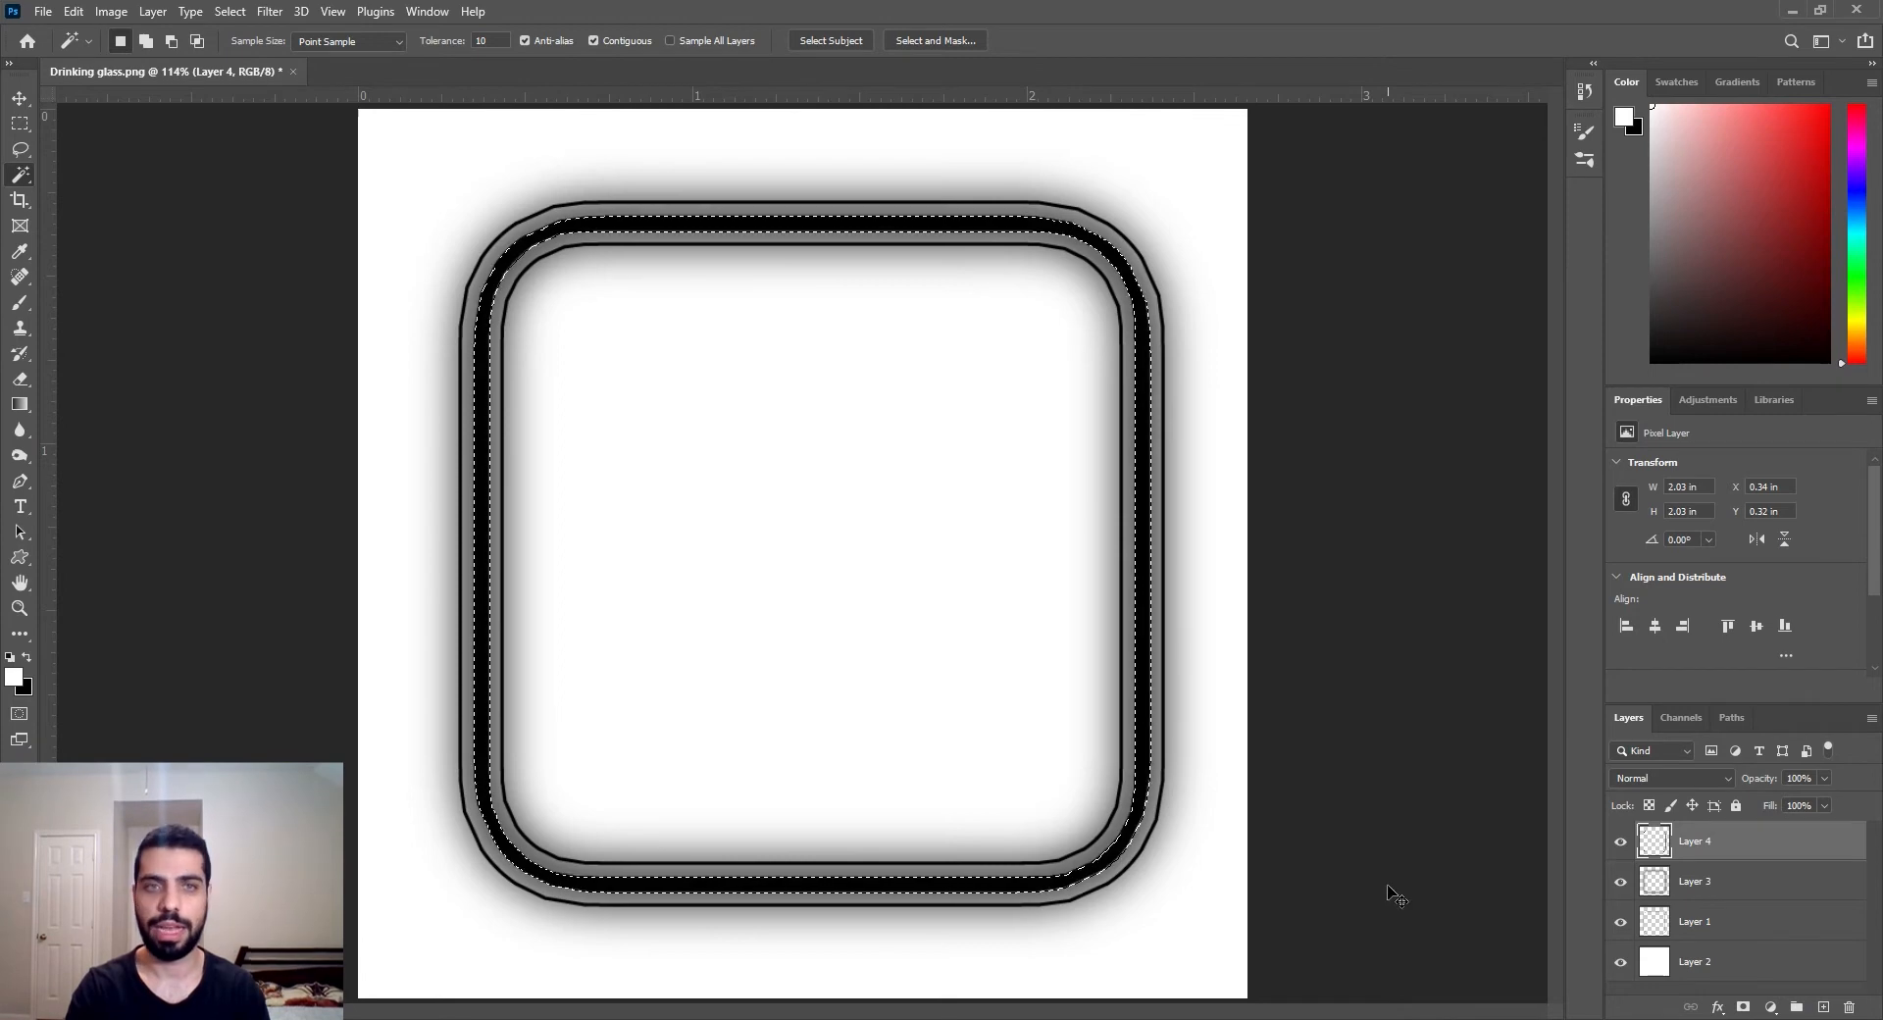
pyautogui.hotkey('ctrl', 'd')
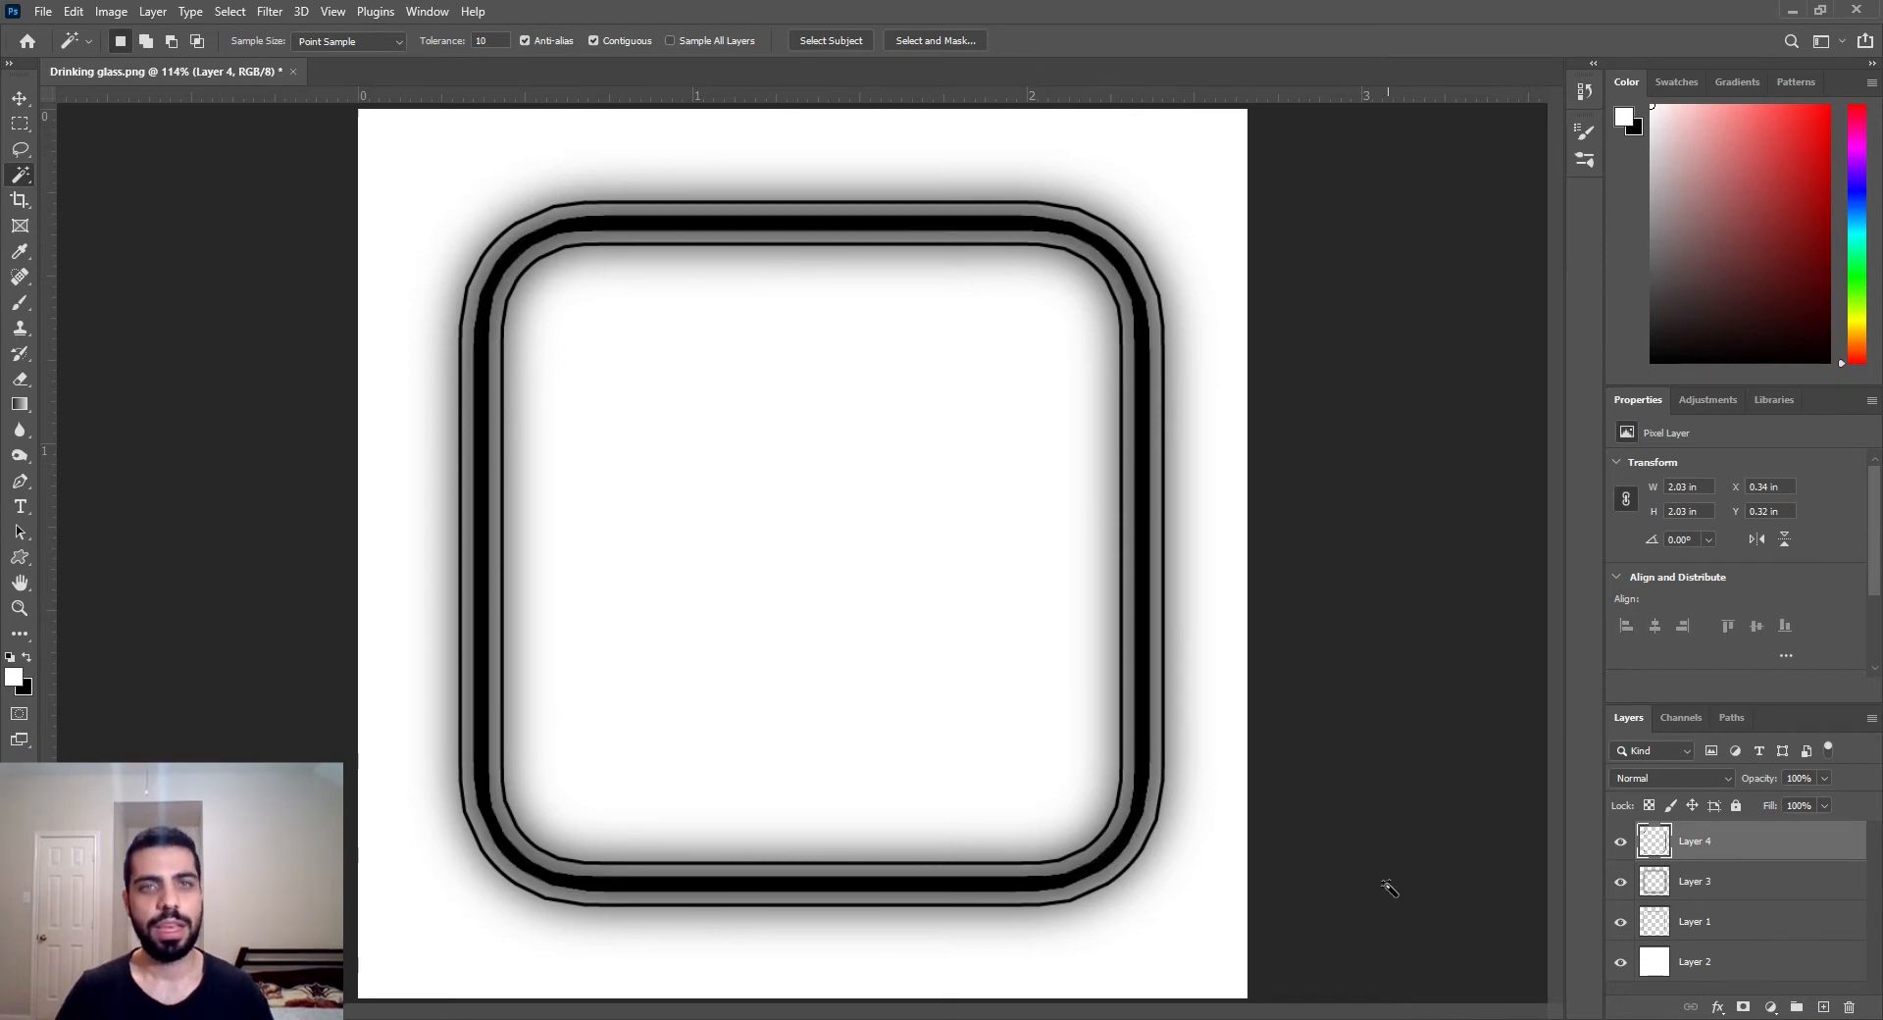
pyautogui.click(1620, 924)
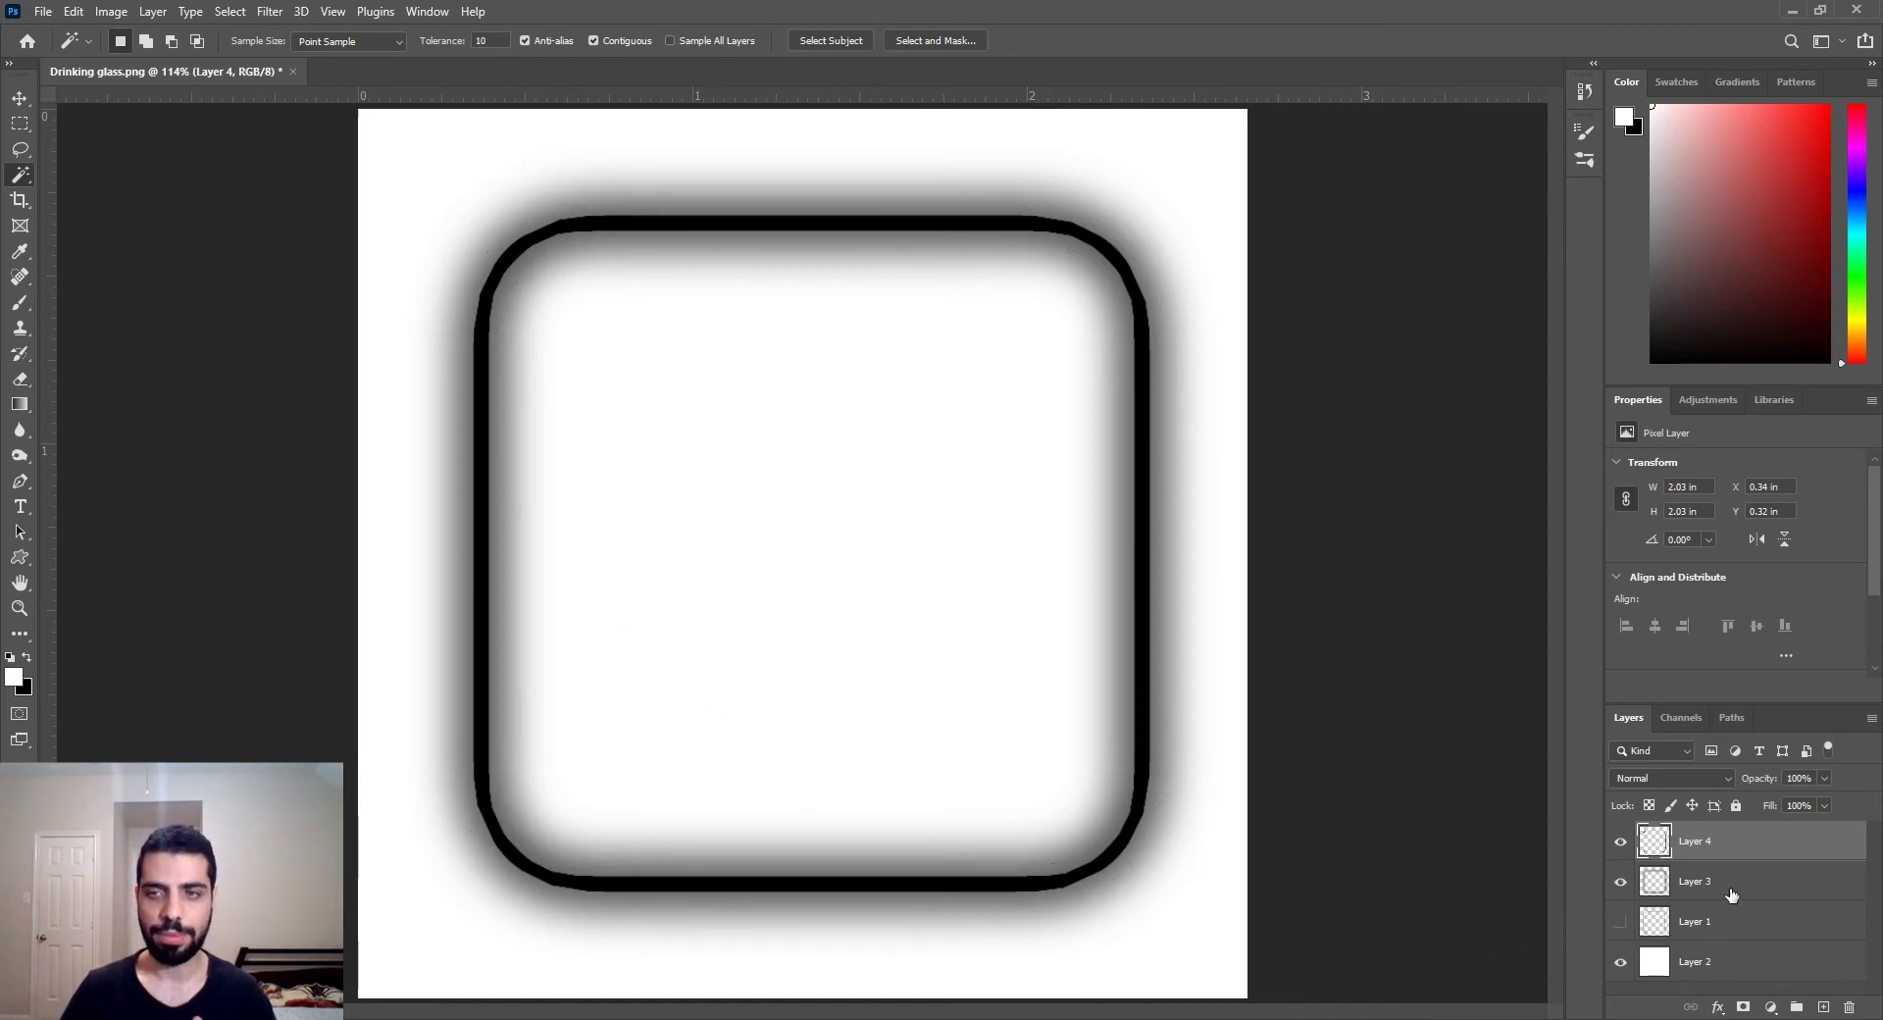
# Add a new layer above Layer 4 and set up the Brush at 50 pixels with black as the foreground colour
pyautogui.click(1823, 1007)
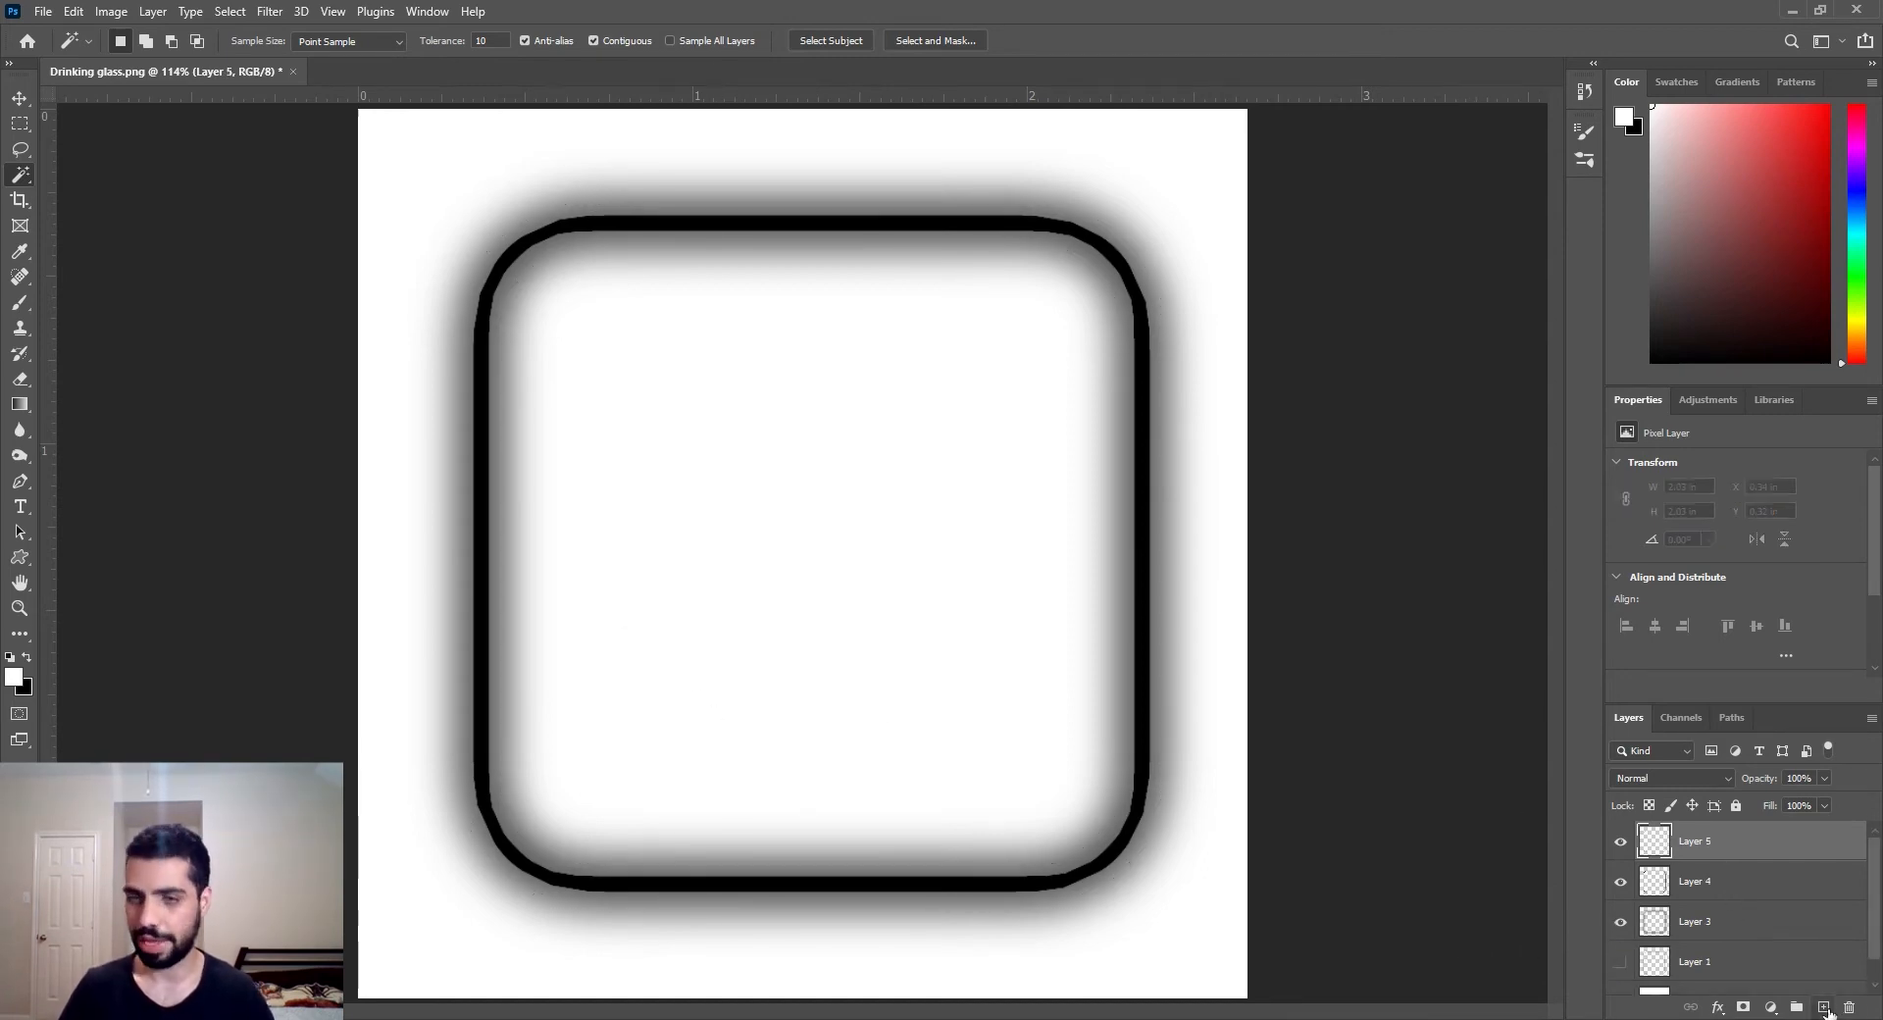
pyautogui.click(22, 306)
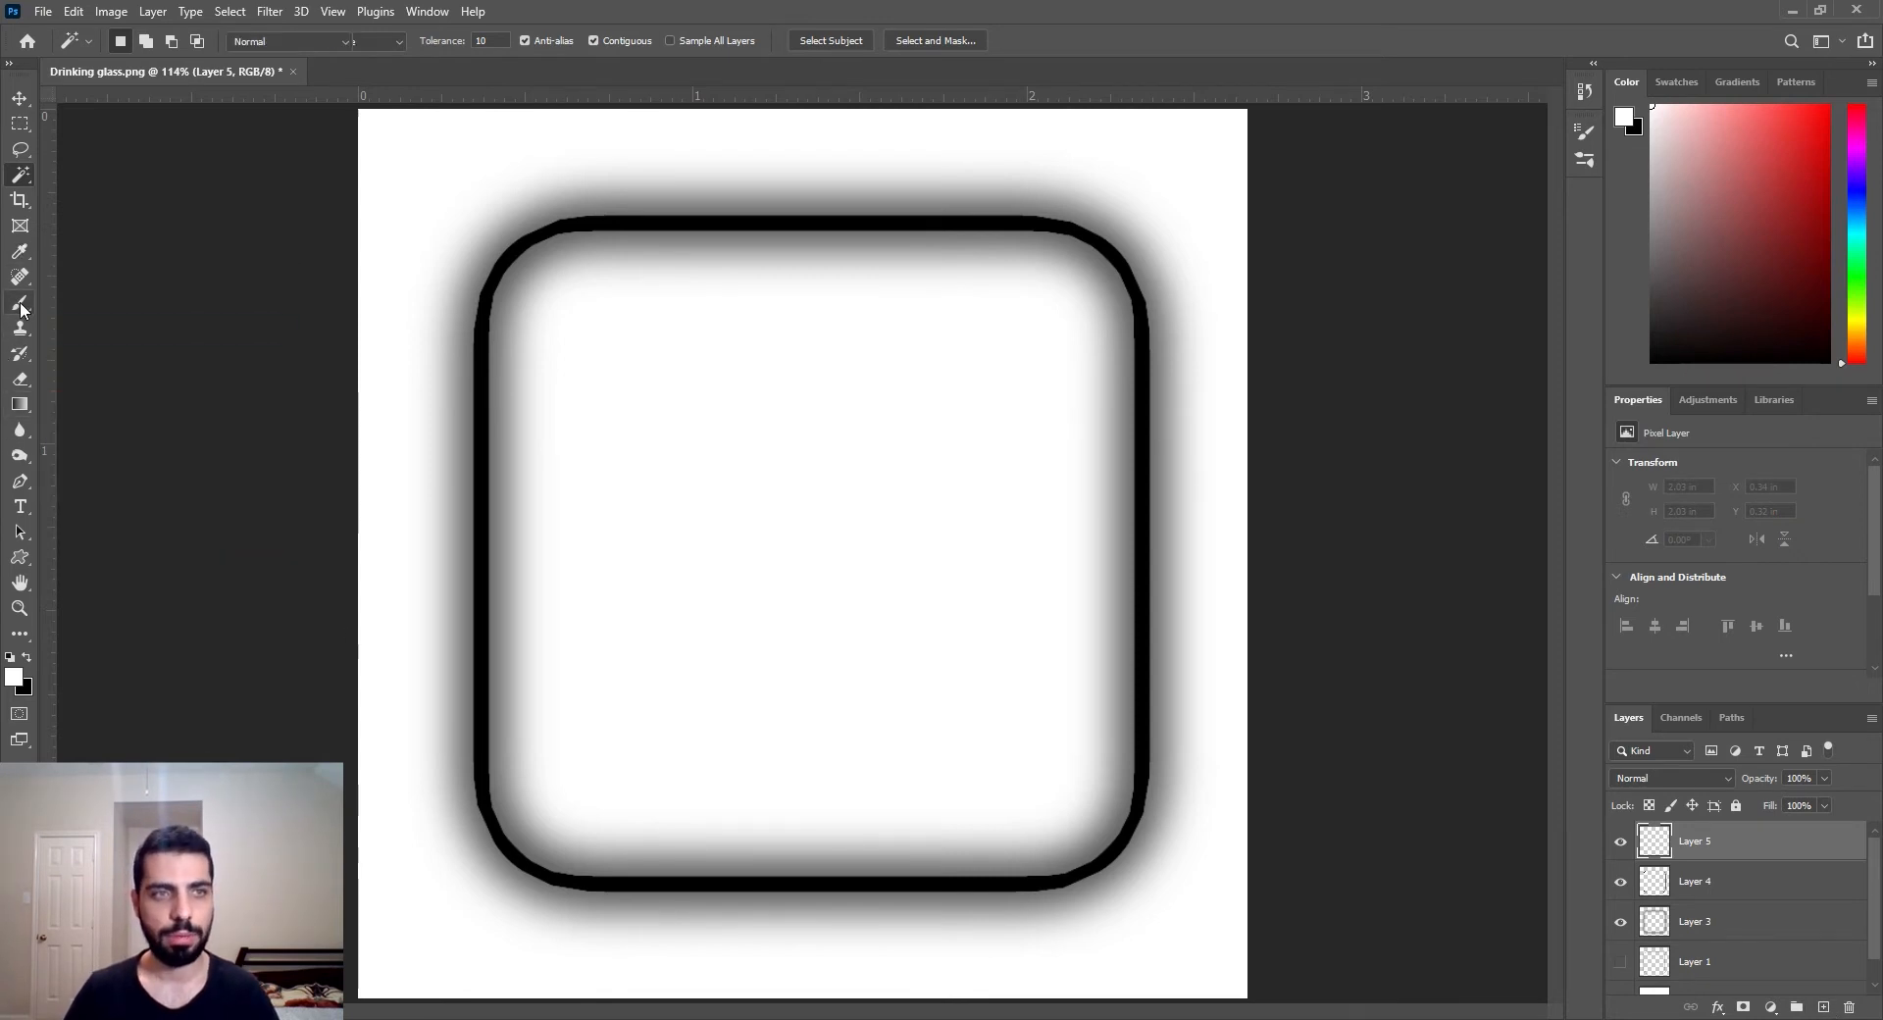
pyautogui.press(']')
pyautogui.press(']')
pyautogui.press(']')
pyautogui.press(']')
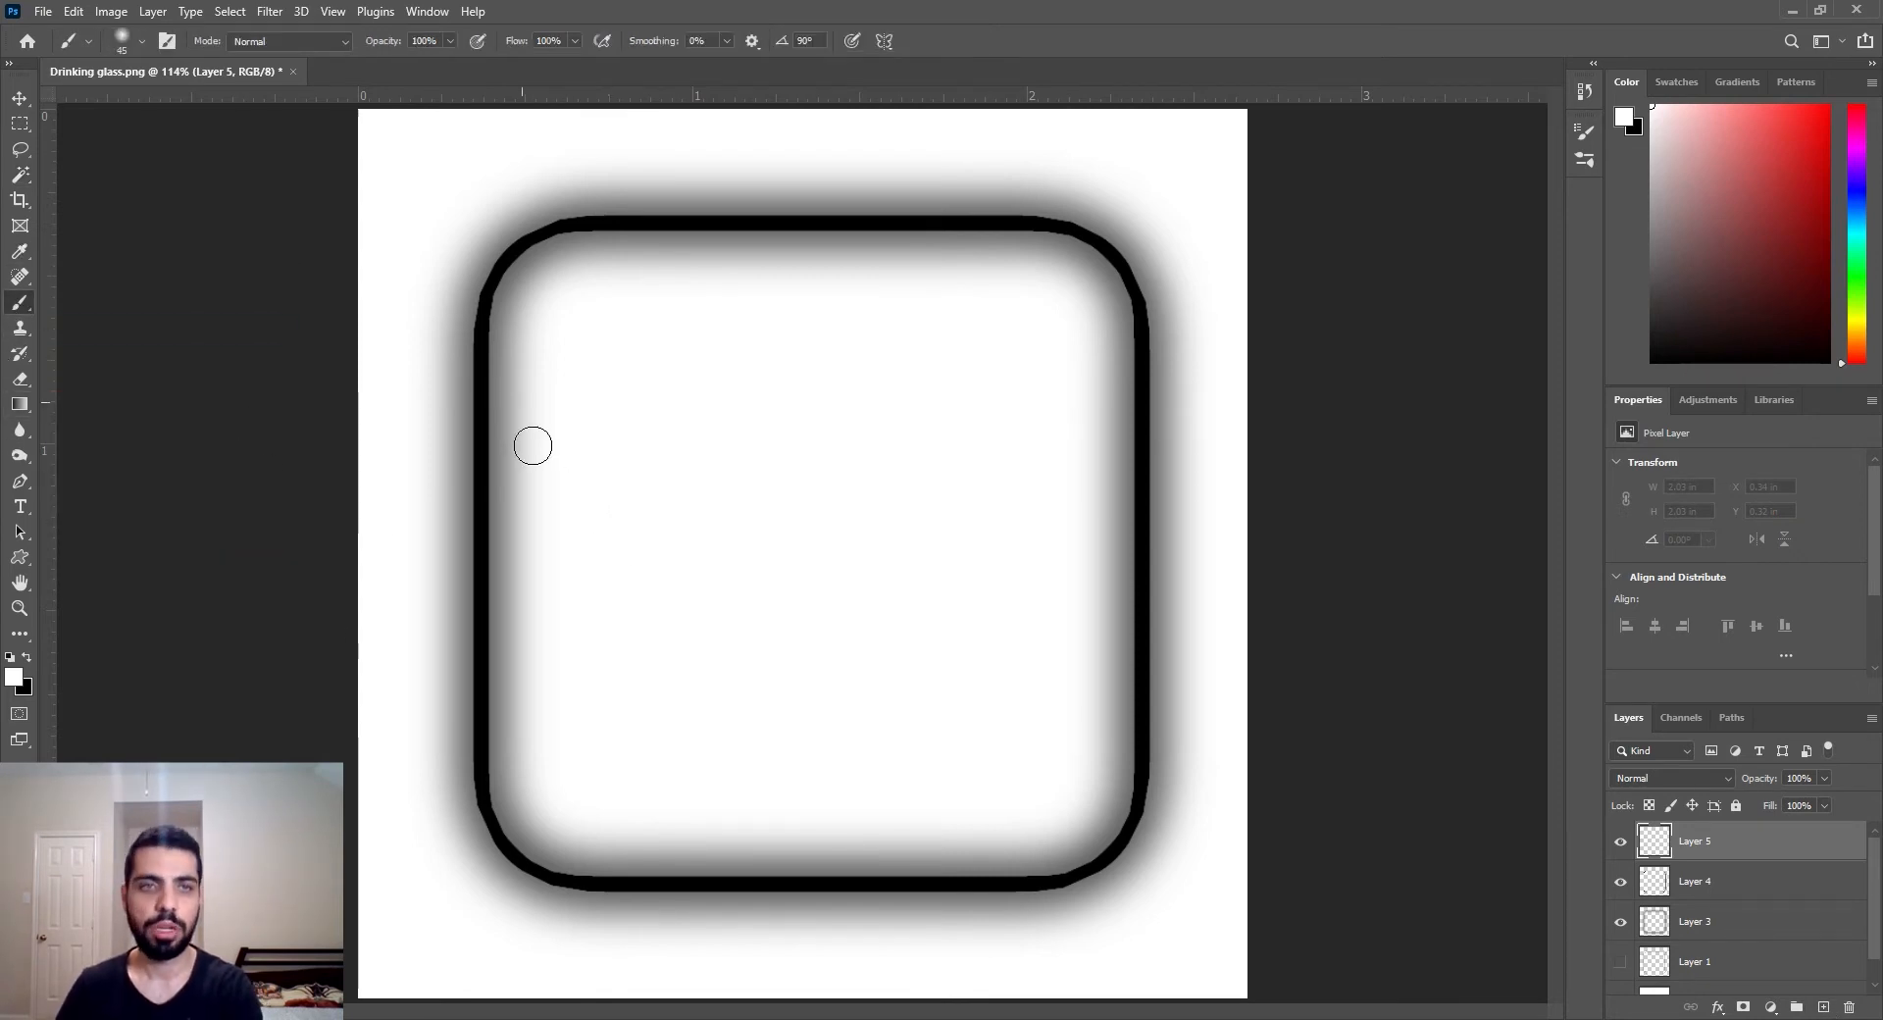
pyautogui.click(498, 333)
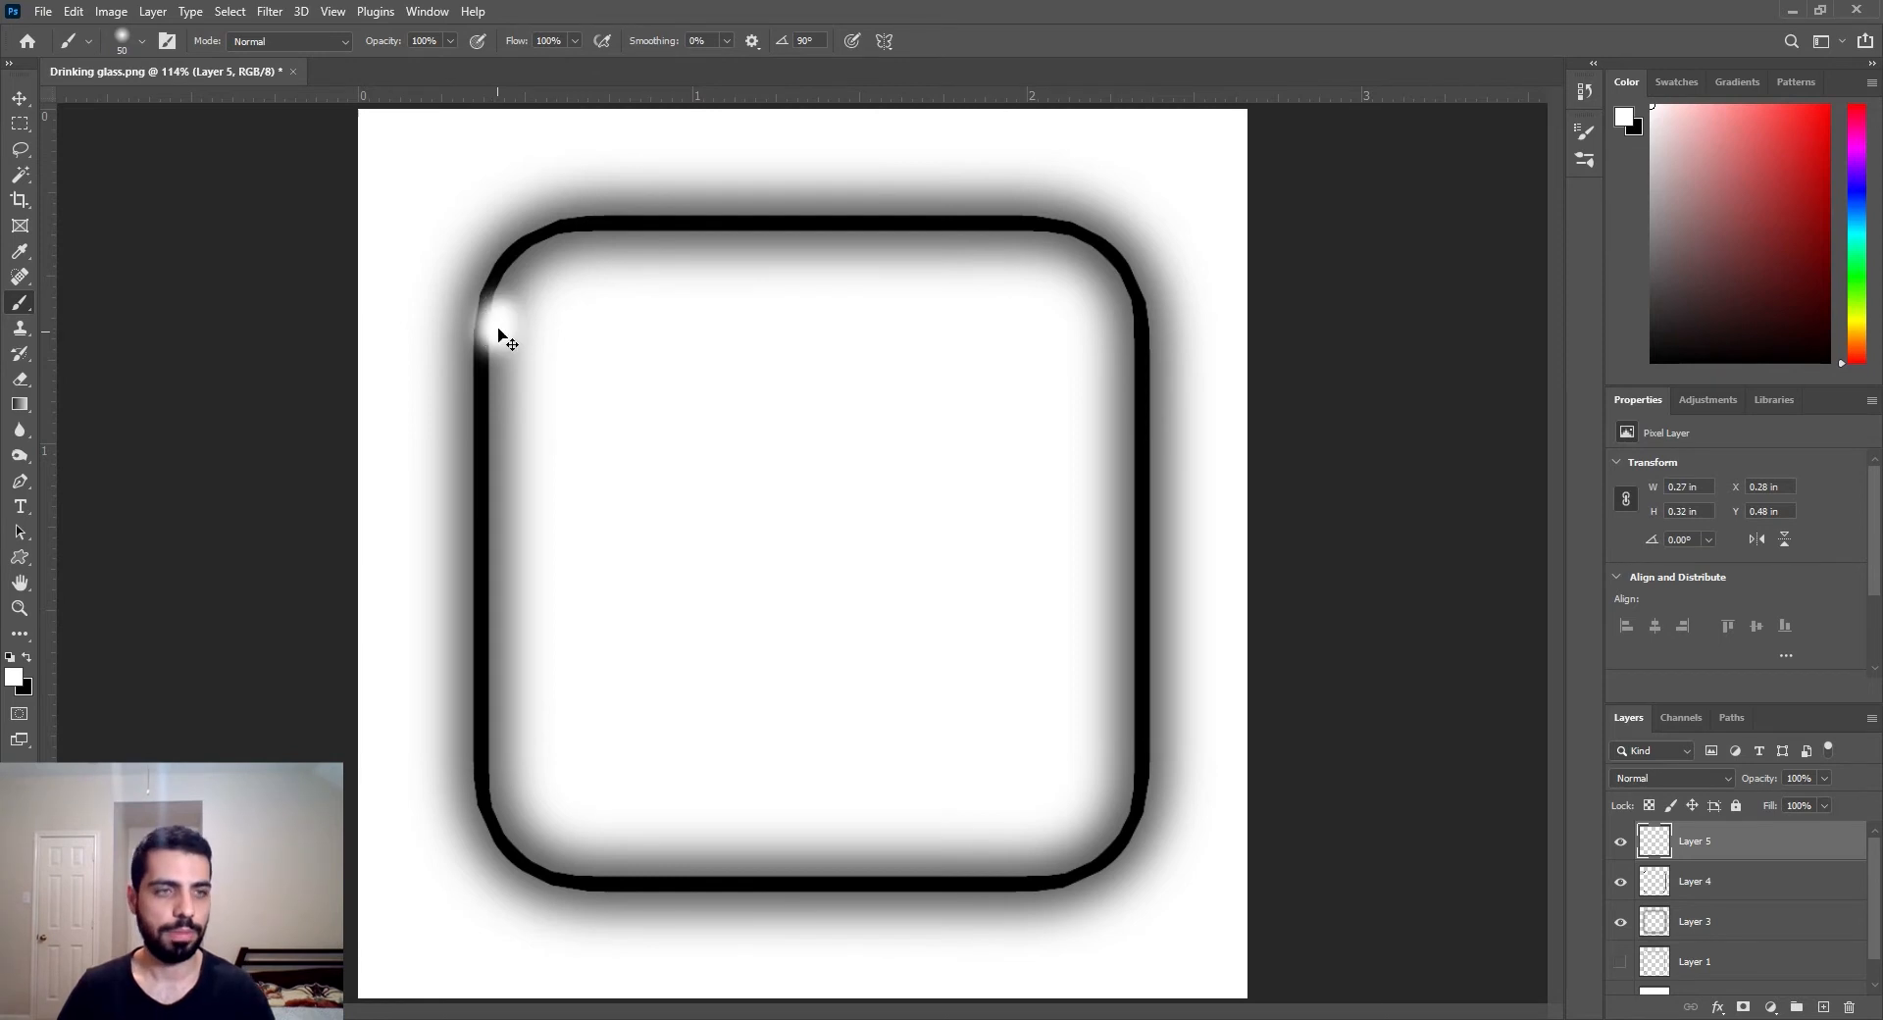
pyautogui.hotkey('ctrl', 'z')
pyautogui.click(27, 659)
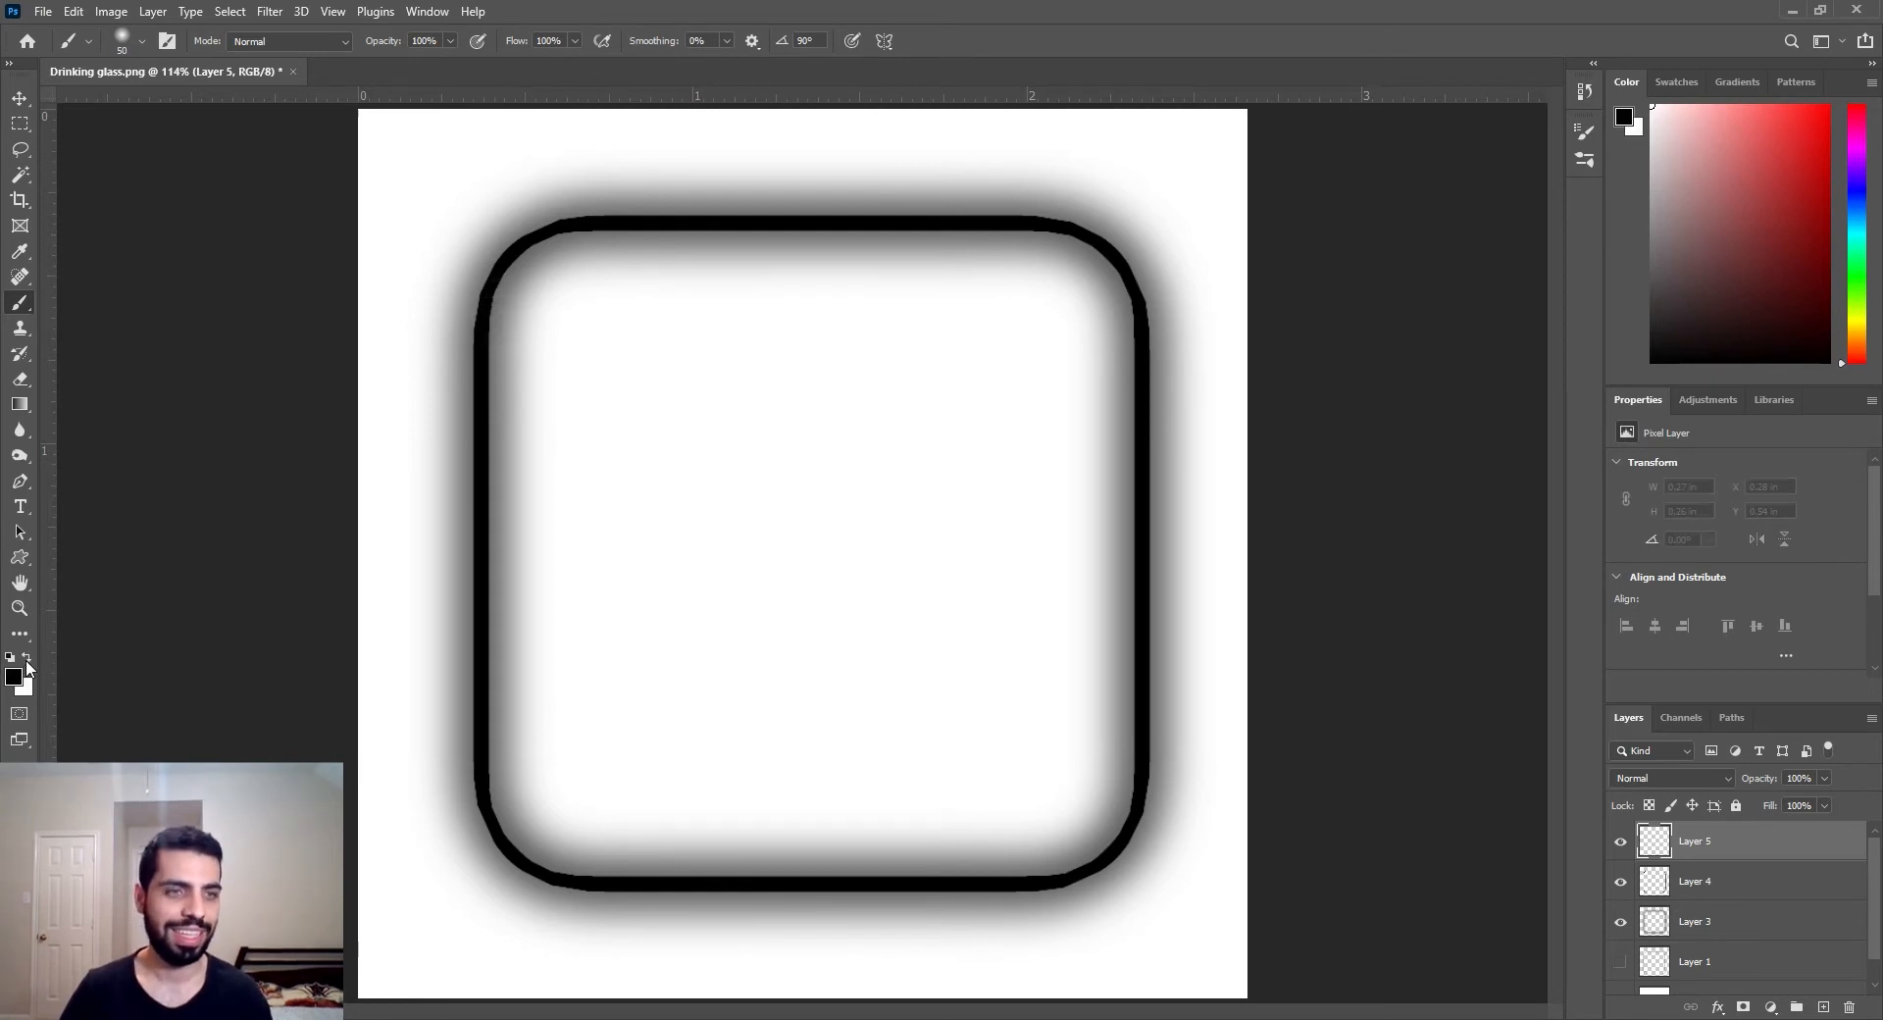
# Paint irregular black strokes over the ring's four corners and the middle of its upper and lower sides on Layer 5
pyautogui.moveTo(494, 334)
pyautogui.mouseDown()
pyautogui.moveTo(515, 279)
pyautogui.moveTo(576, 233)
pyautogui.moveTo(513, 252)
pyautogui.moveTo(484, 314)
pyautogui.moveTo(489, 383)
pyautogui.moveTo(497, 319)
pyautogui.moveTo(636, 222)
pyautogui.mouseUp()
pyautogui.moveTo(833, 233)
pyautogui.mouseDown()
pyautogui.moveTo(888, 211)
pyautogui.moveTo(737, 220)
pyautogui.mouseUp()
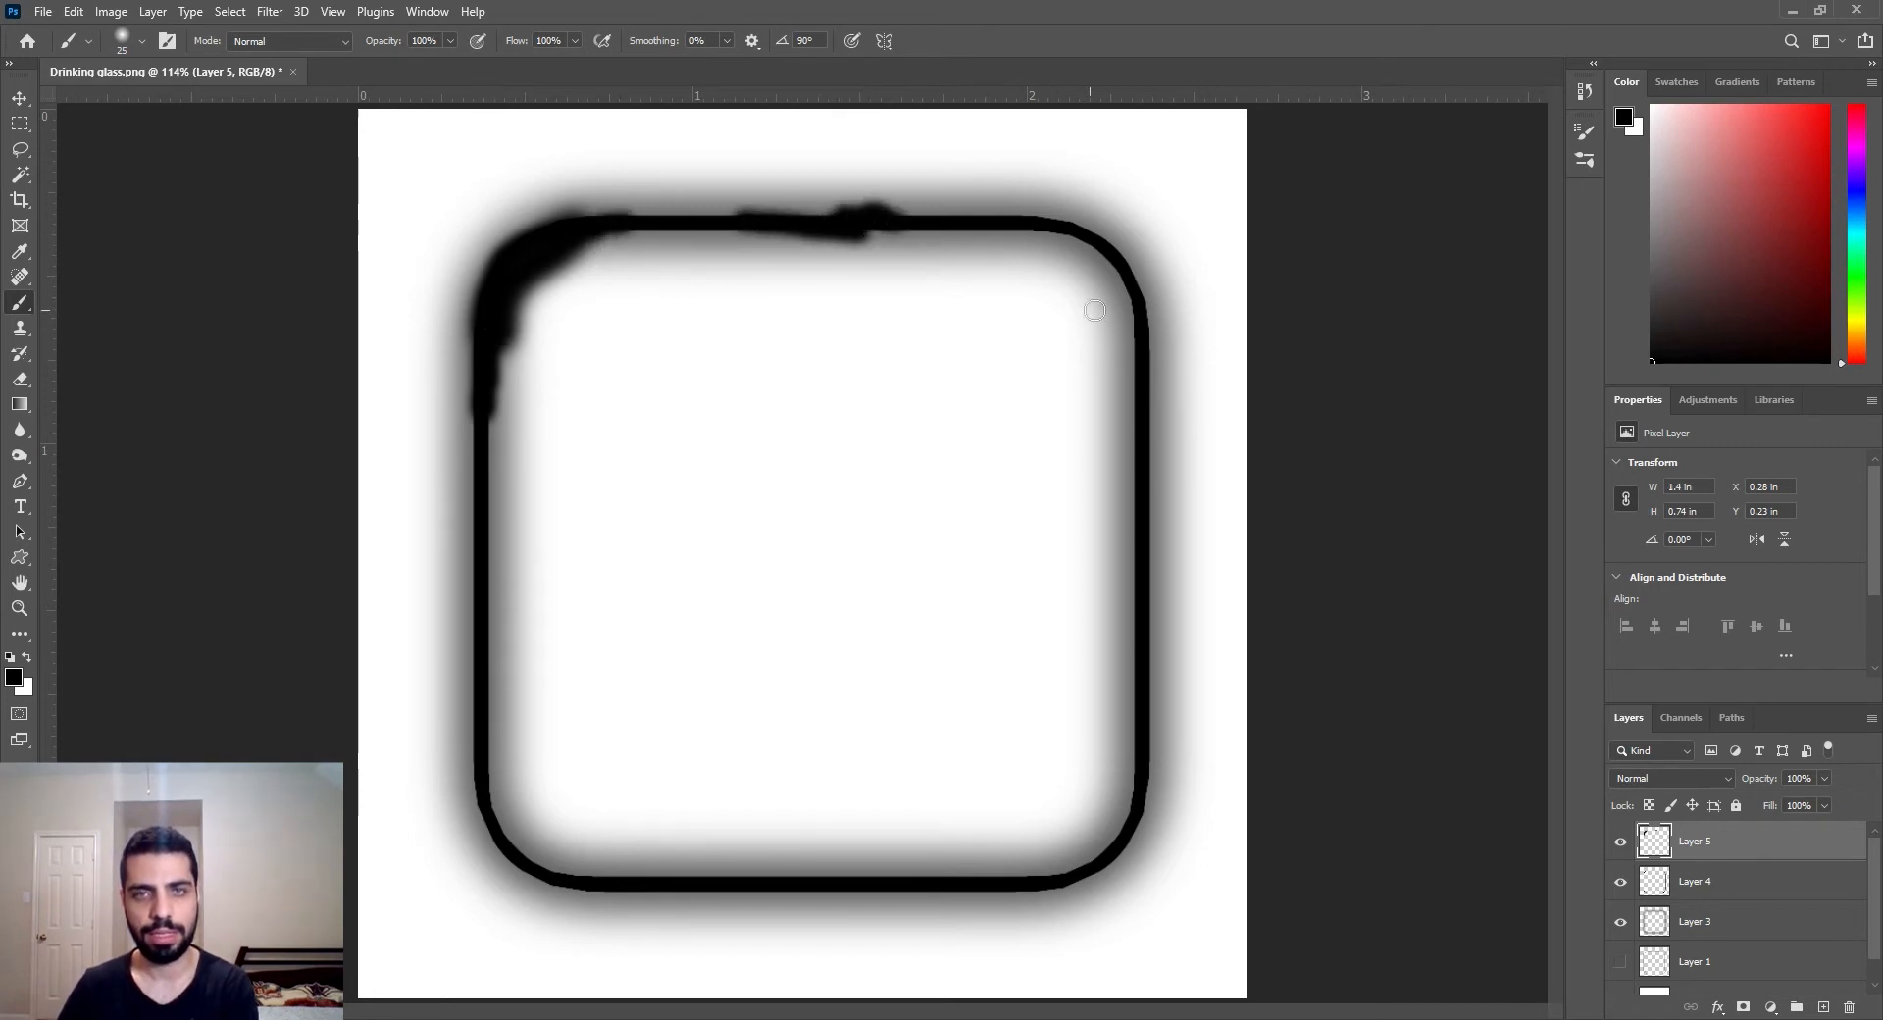
pyautogui.moveTo(1118, 282); pyautogui.dragTo(1146, 429)
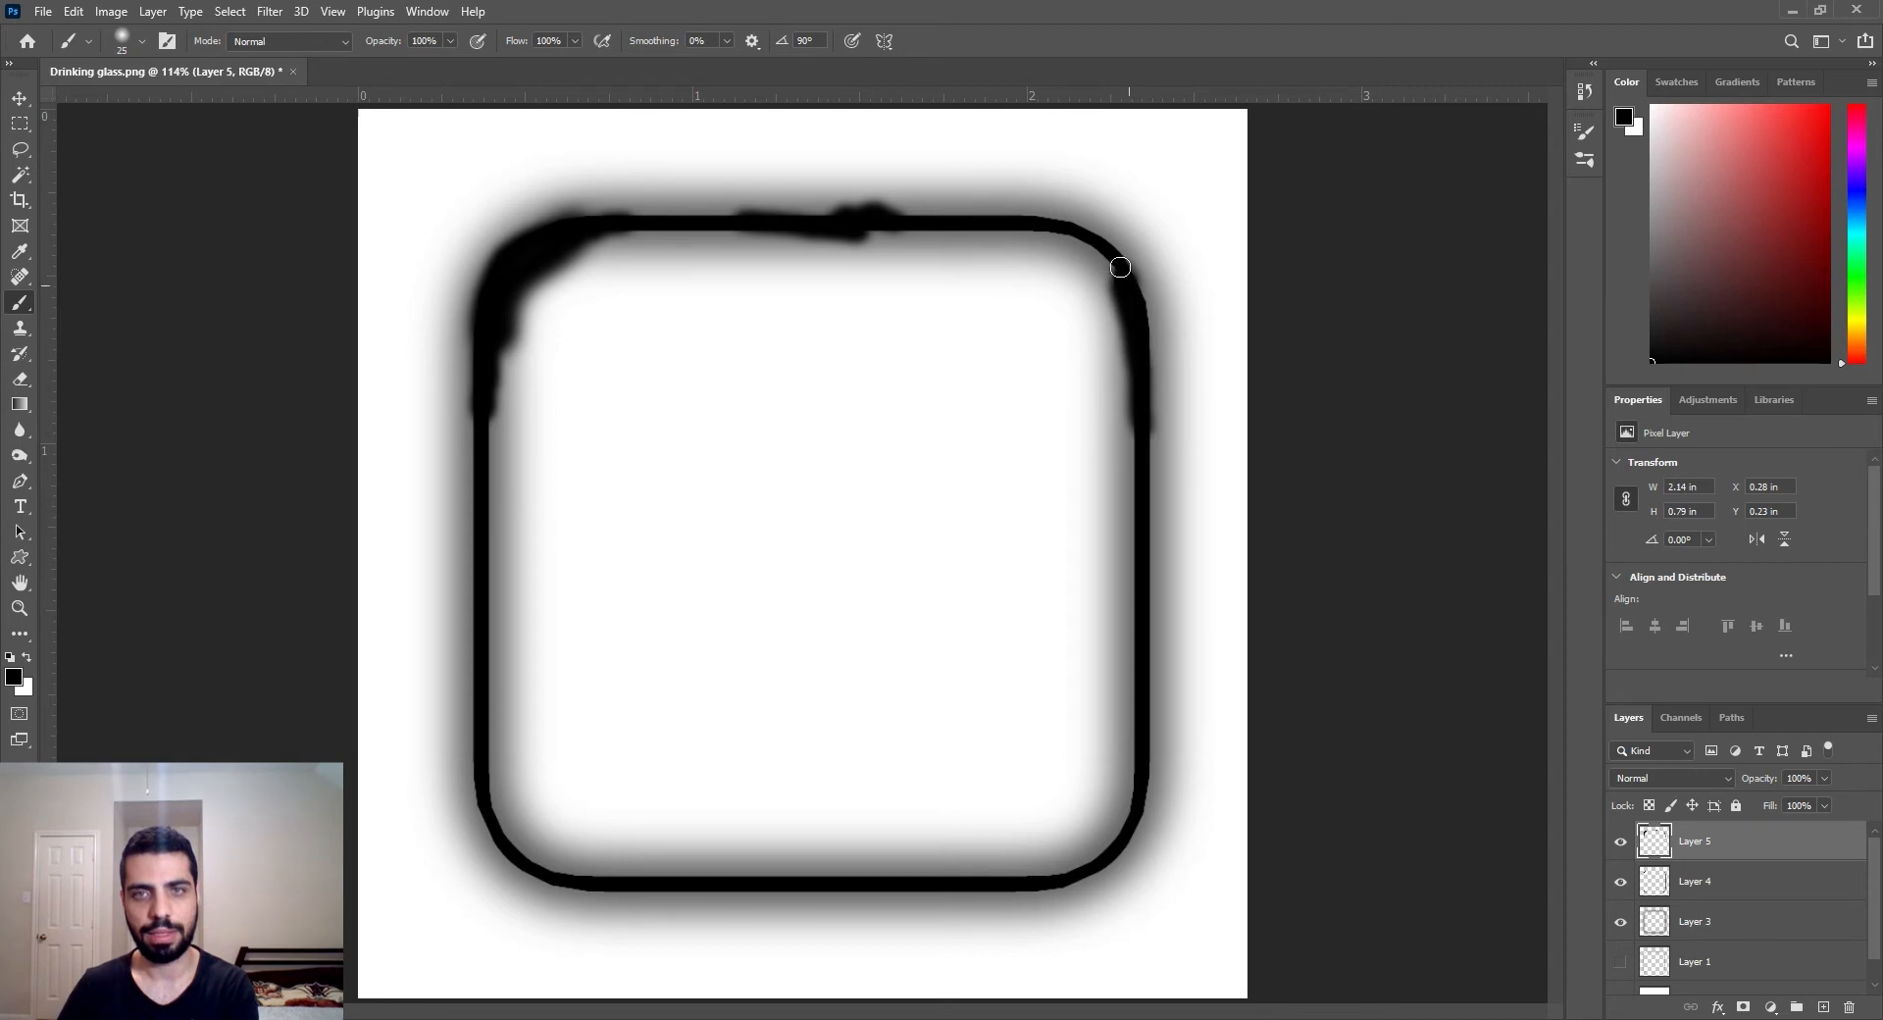
pyautogui.moveTo(1135, 768)
pyautogui.mouseDown()
pyautogui.moveTo(1120, 826)
pyautogui.moveTo(1007, 886)
pyautogui.mouseUp()
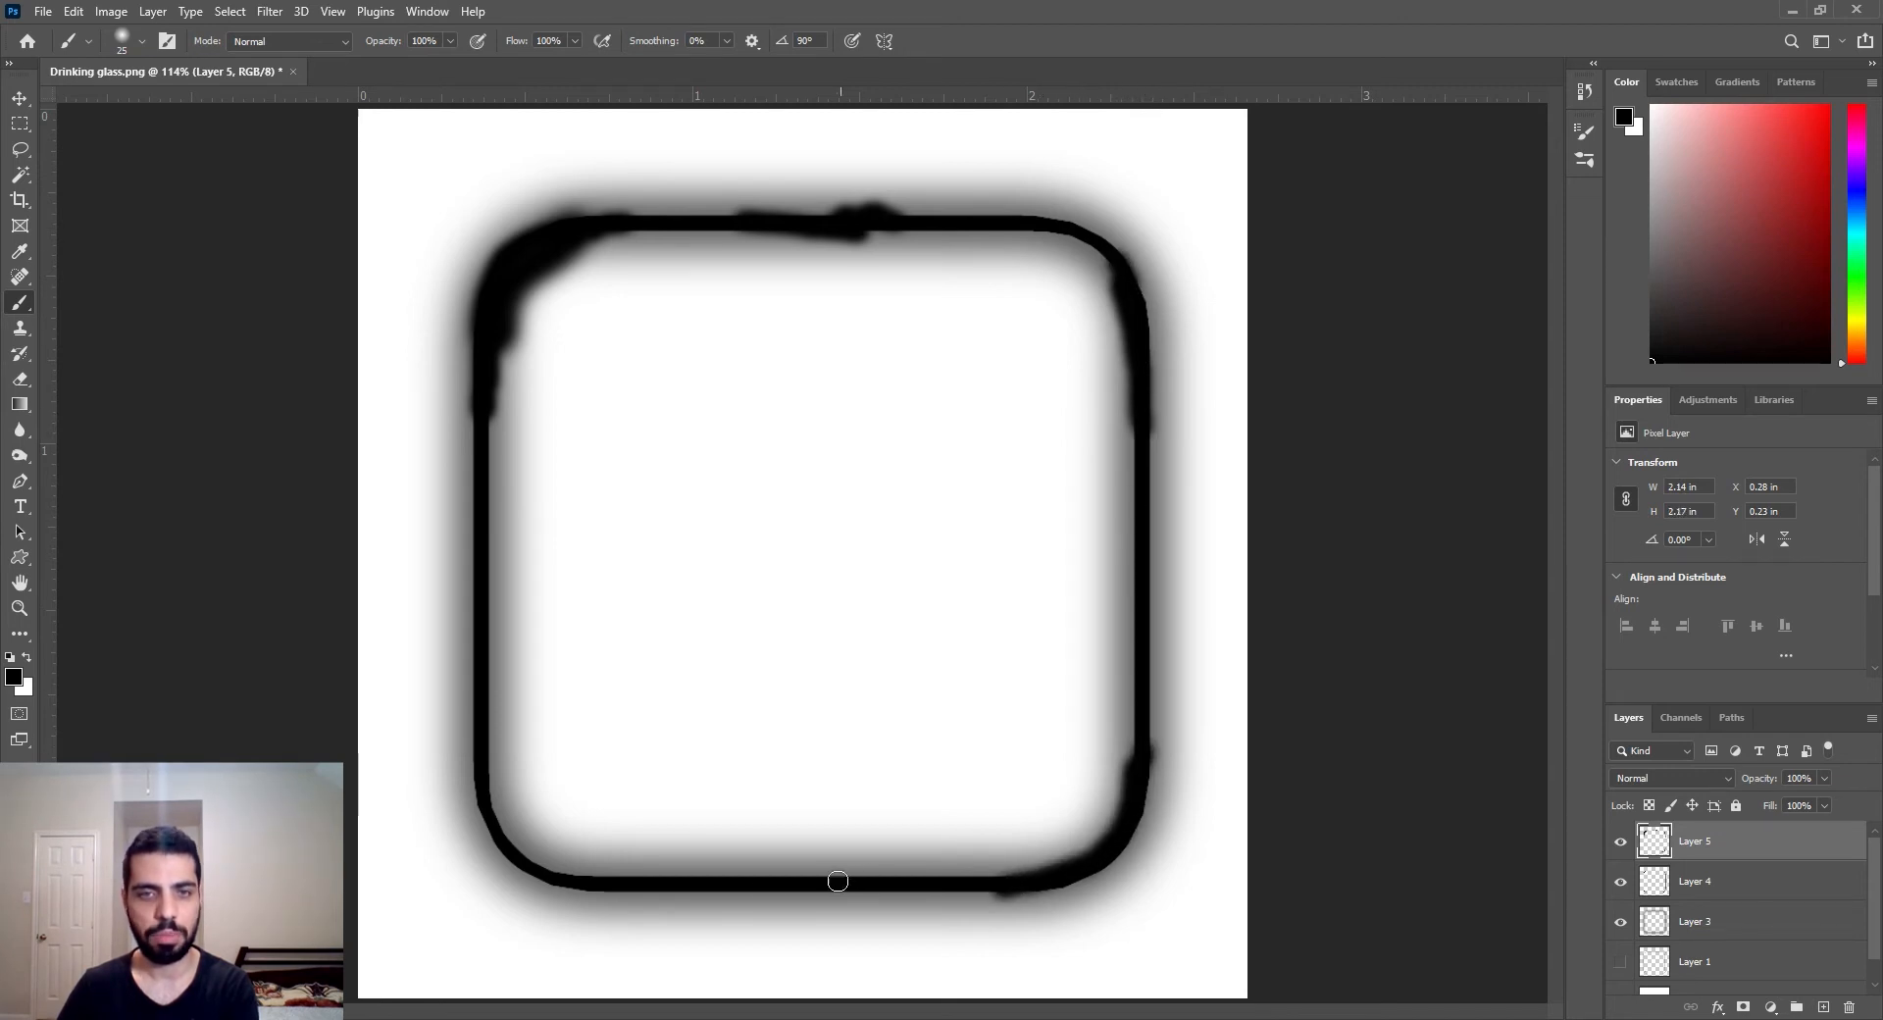
pyautogui.moveTo(738, 887)
pyautogui.mouseDown()
pyautogui.moveTo(706, 886)
pyautogui.moveTo(780, 893)
pyautogui.mouseUp()
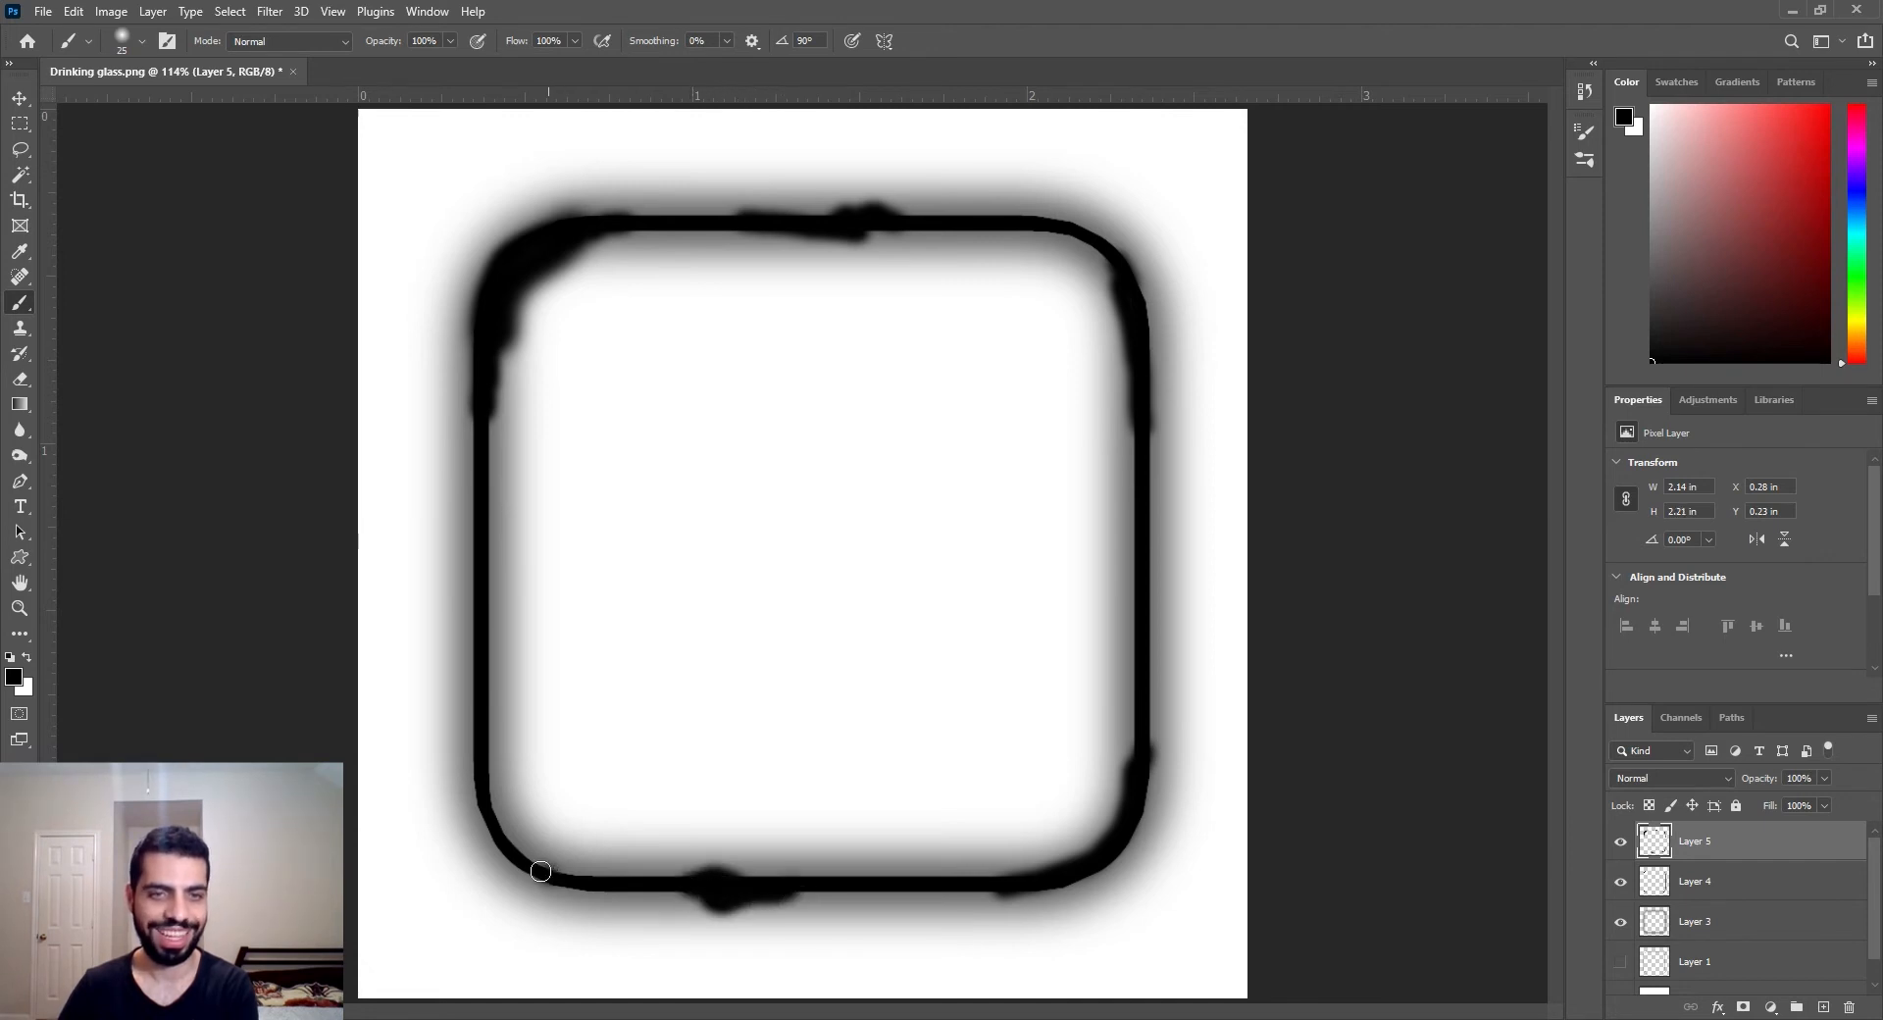
pyautogui.moveTo(541, 870); pyautogui.dragTo(501, 840)
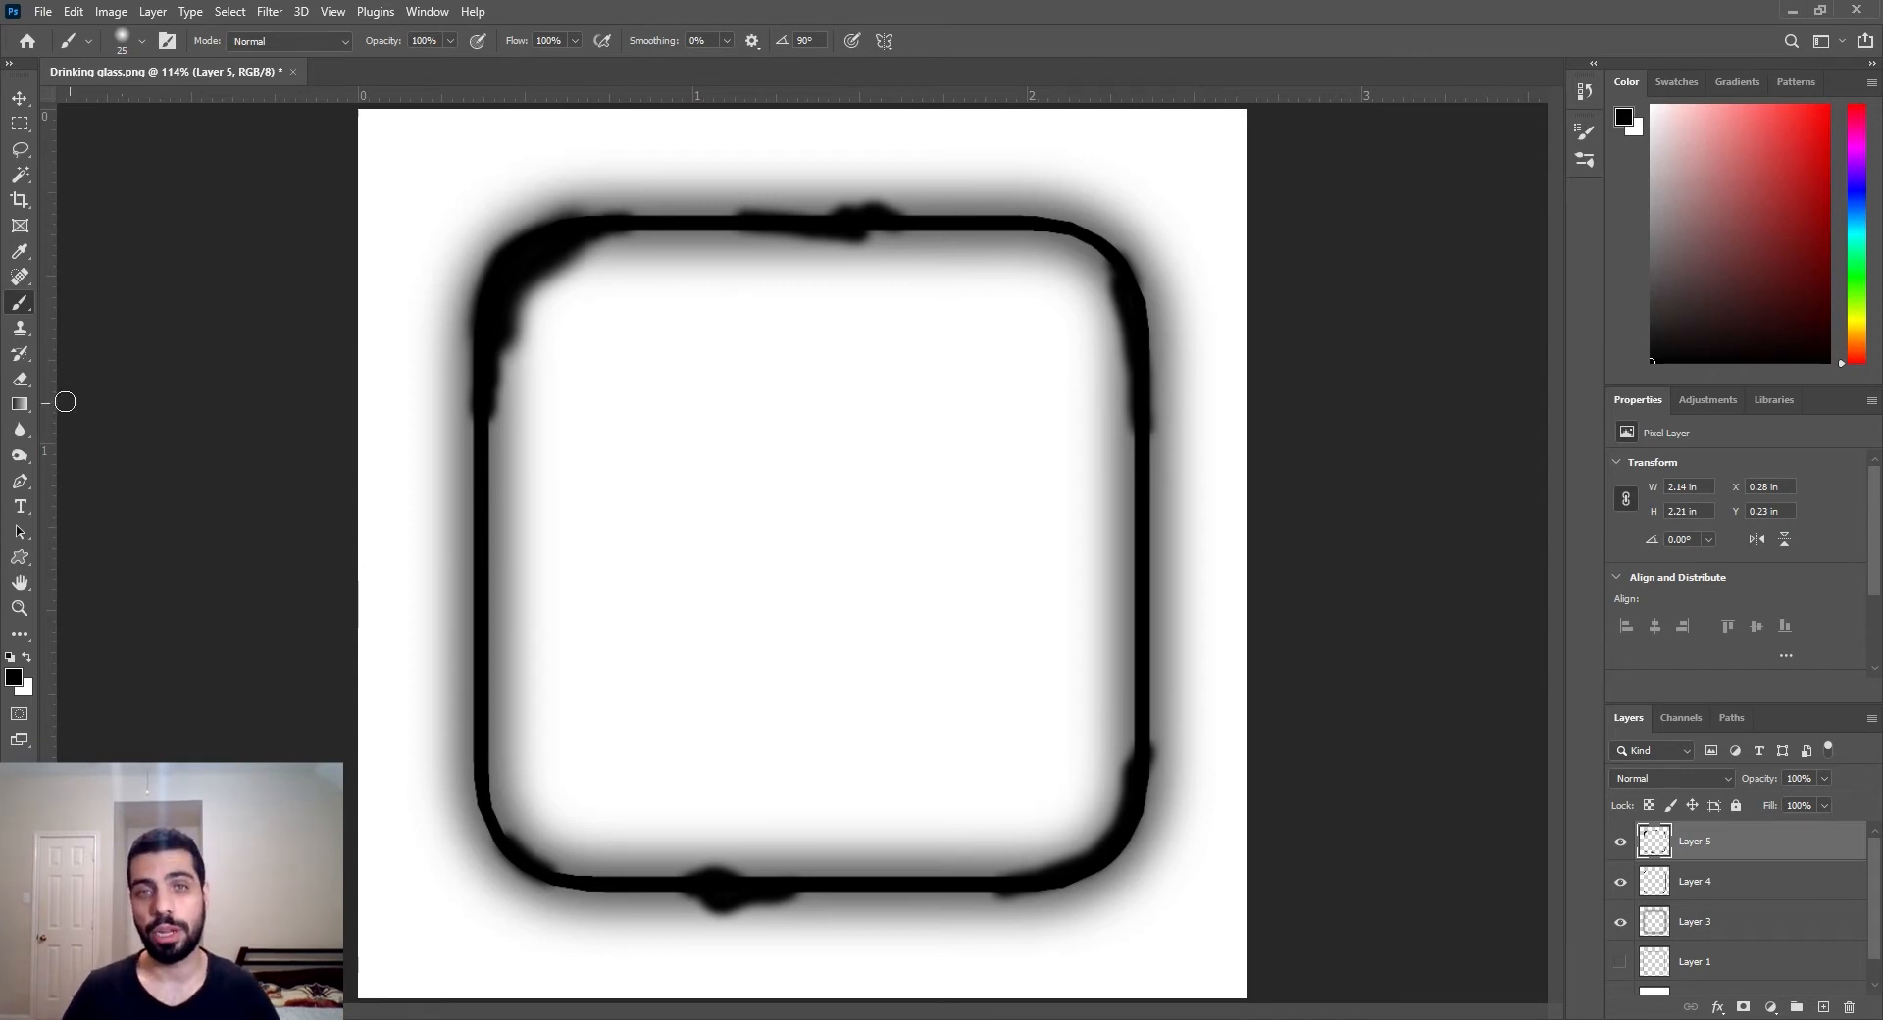
# Partly fade the sides of the sharp ring on Layer 4 with a soft 175-pixel Eraser at 0% hardness
pyautogui.click(1708, 892)
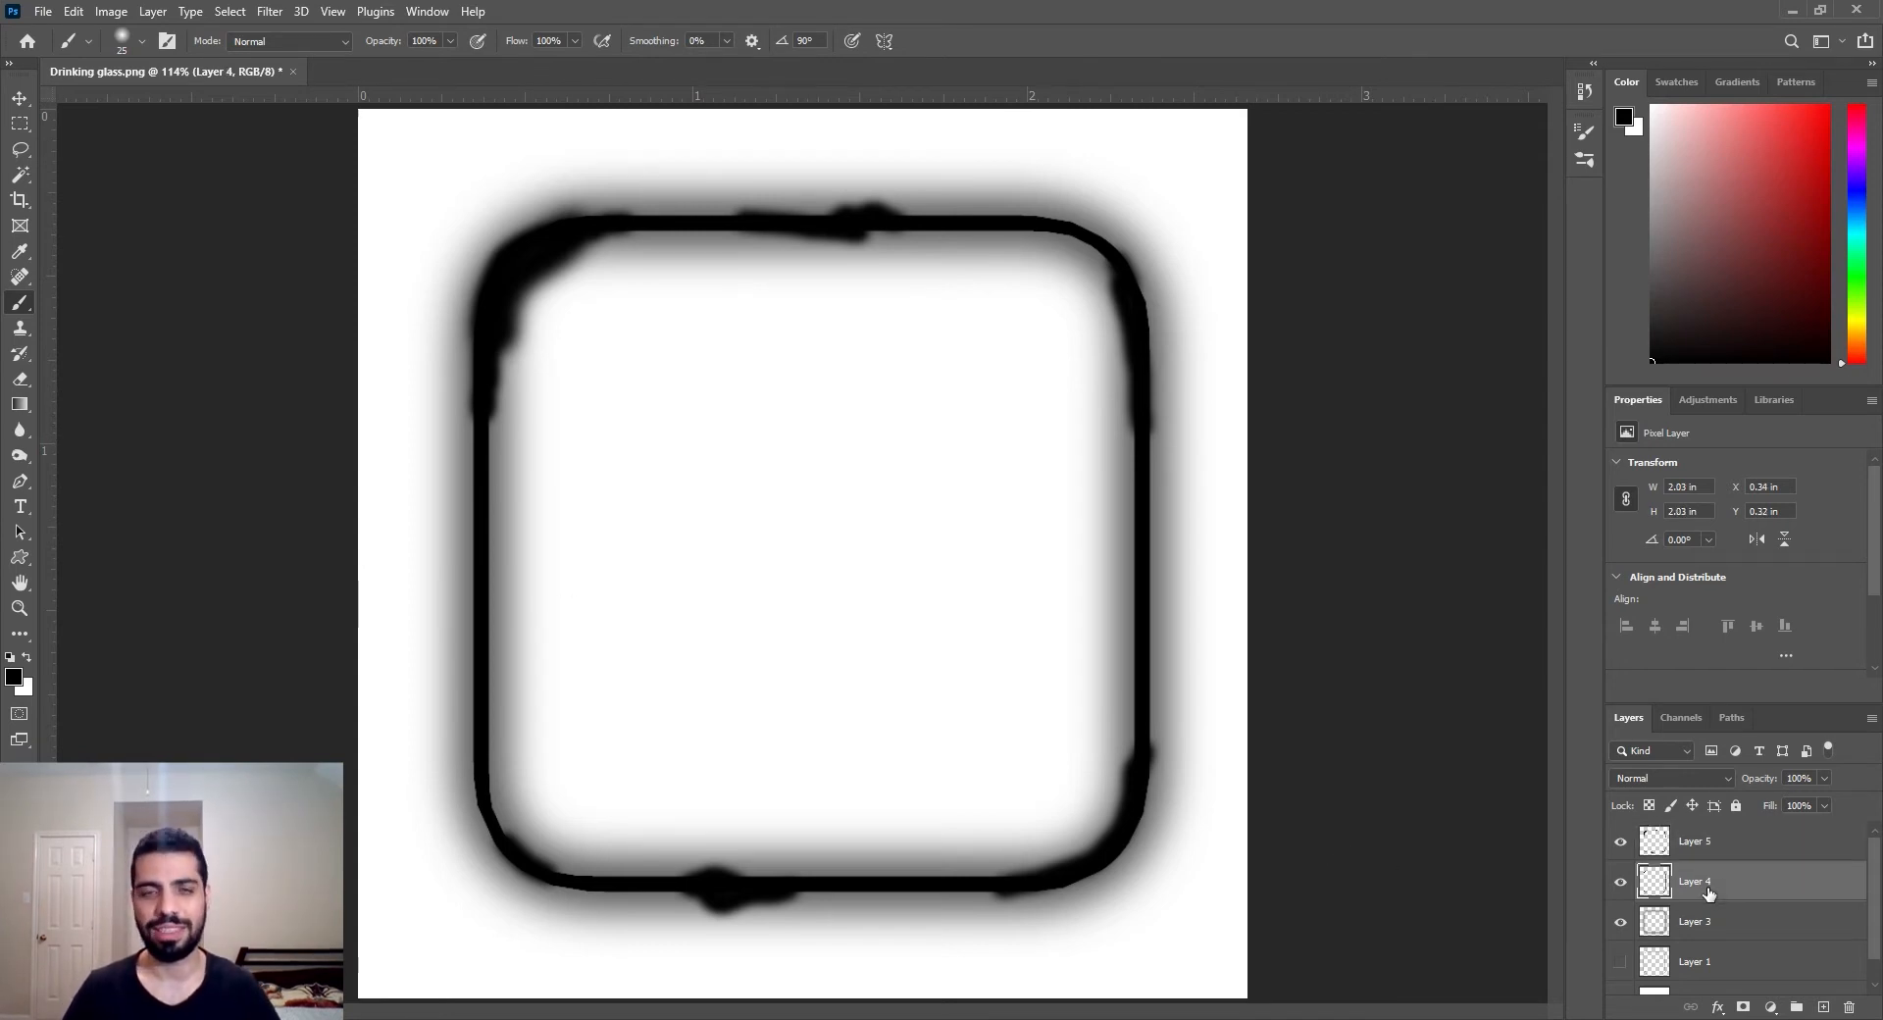
pyautogui.click(20, 379)
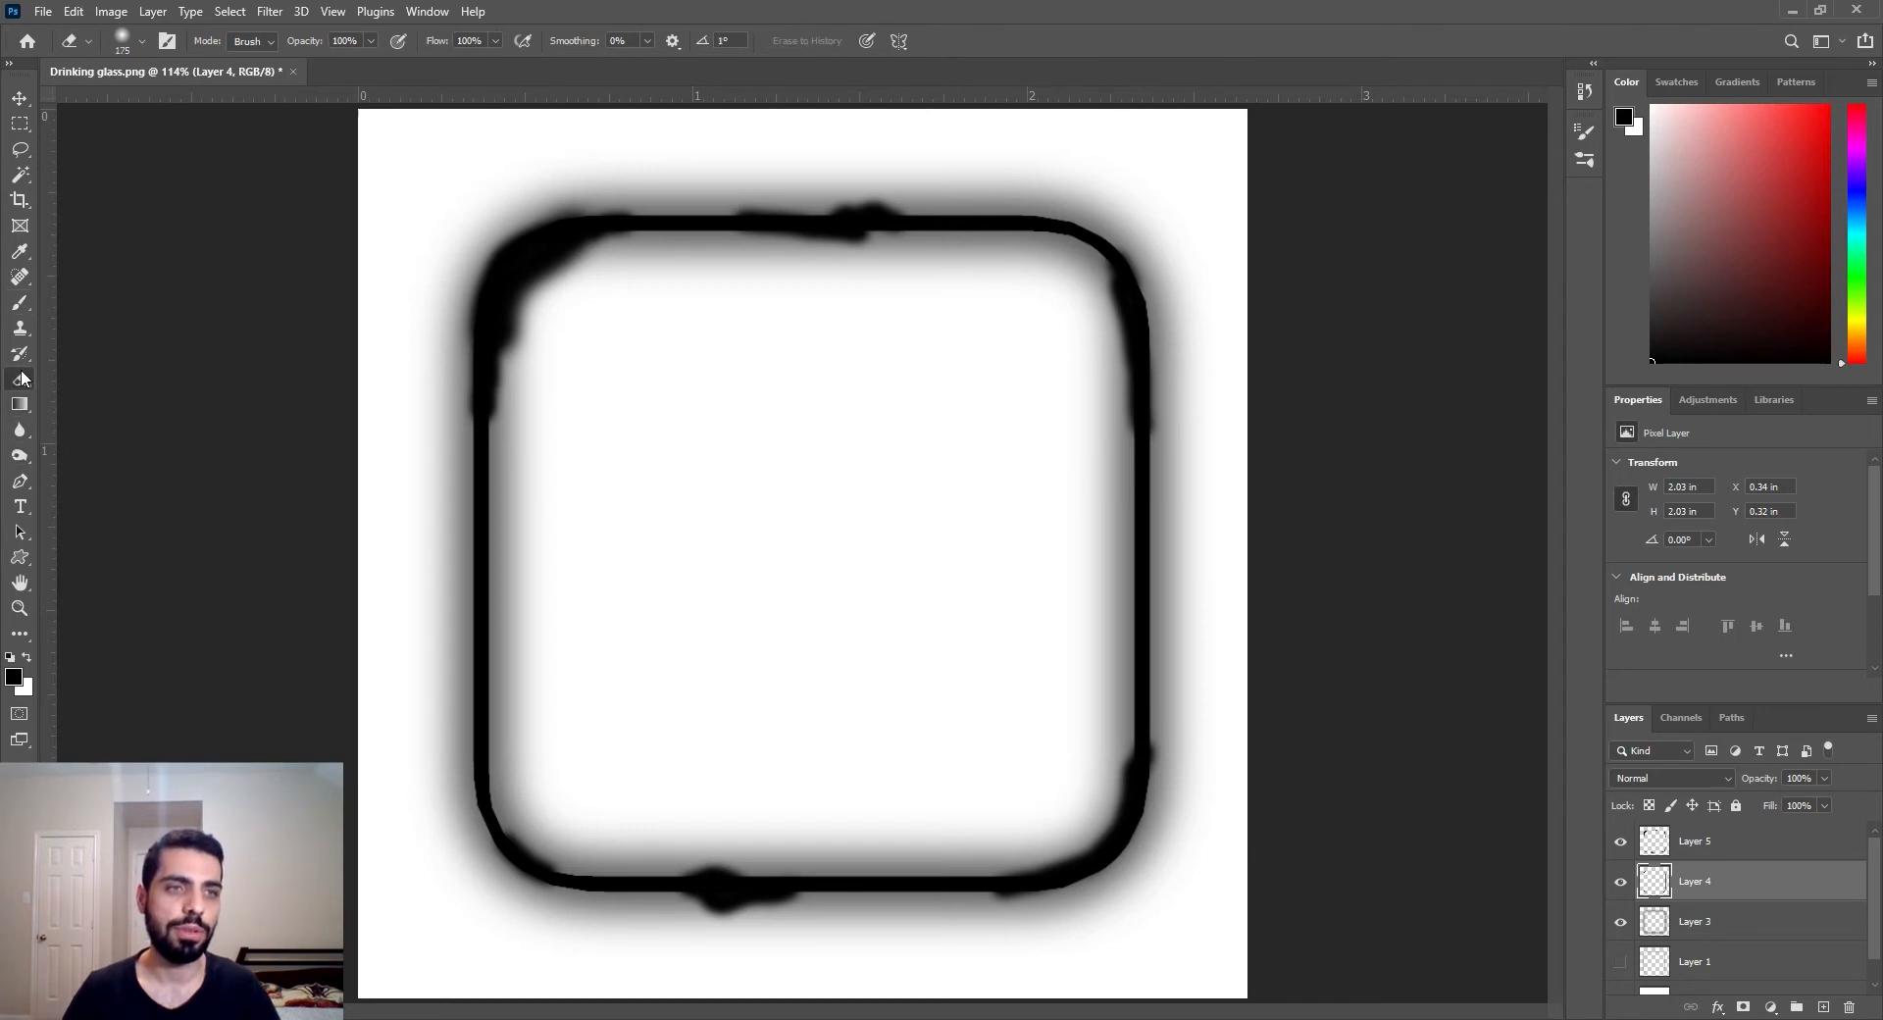
pyautogui.click(127, 45)
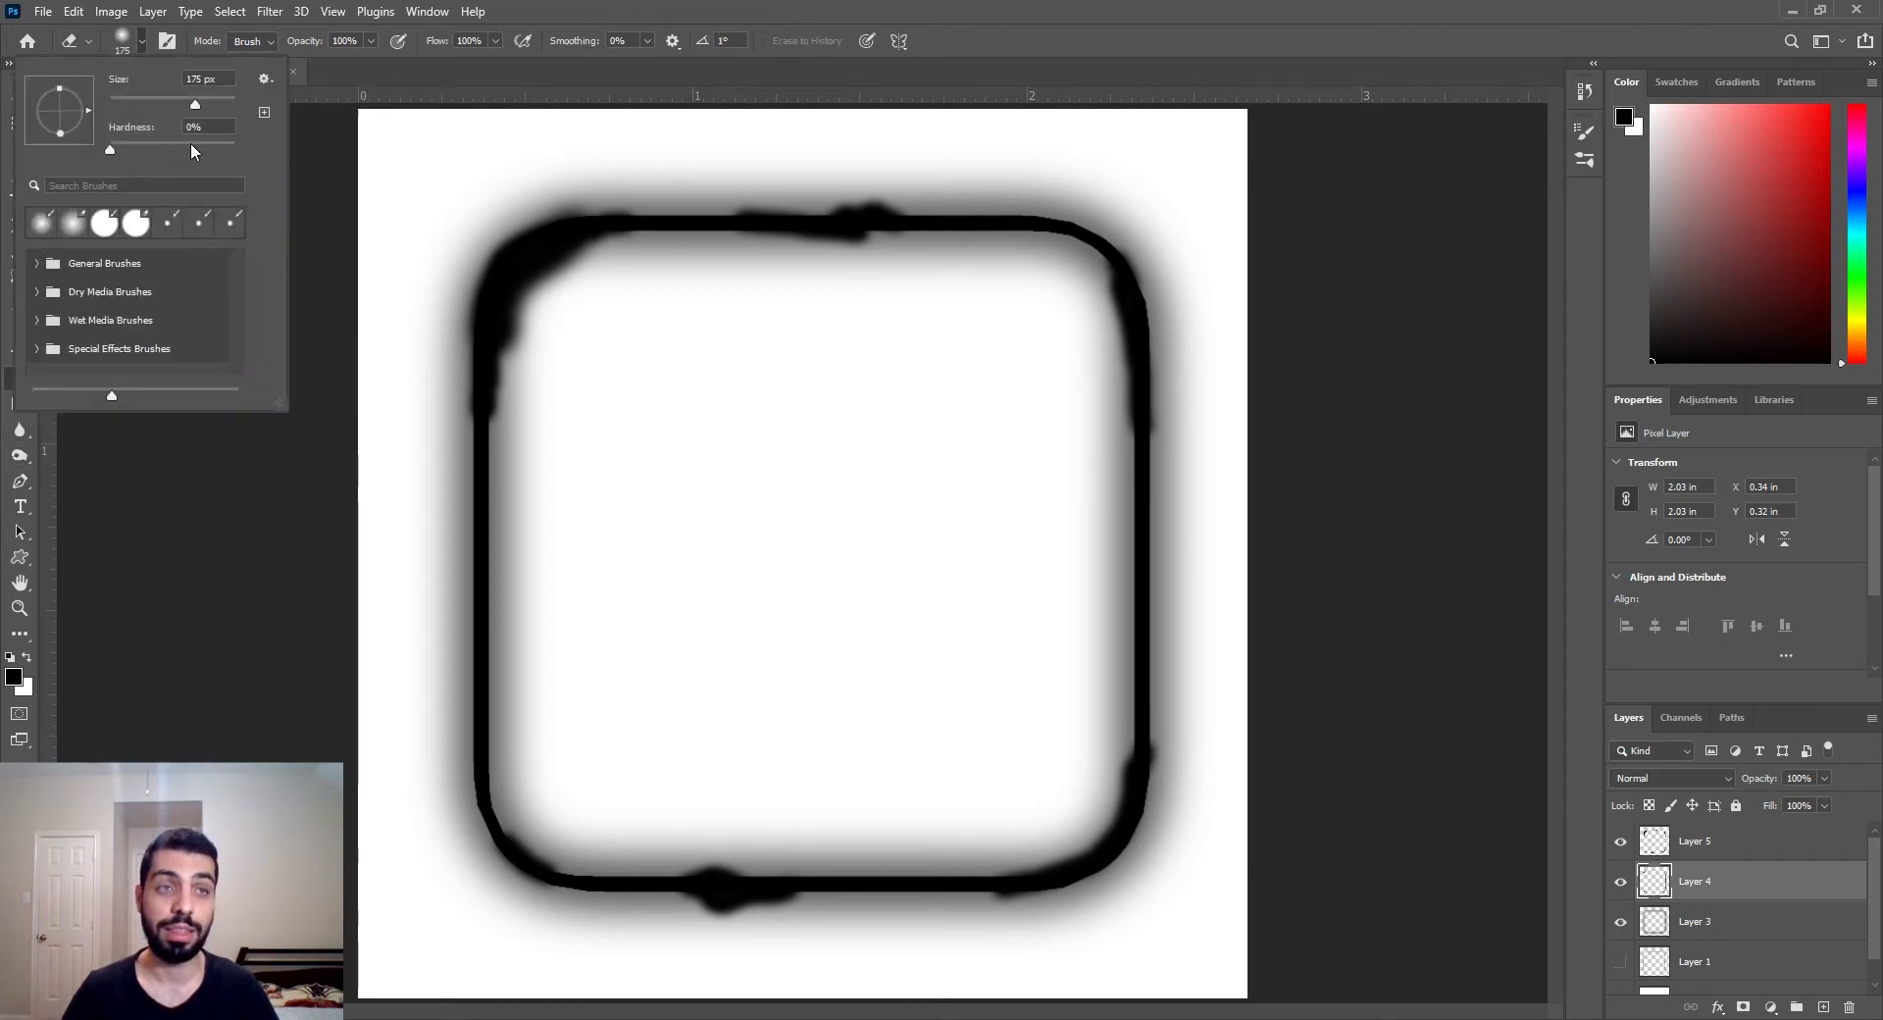
pyautogui.click(936, 41)
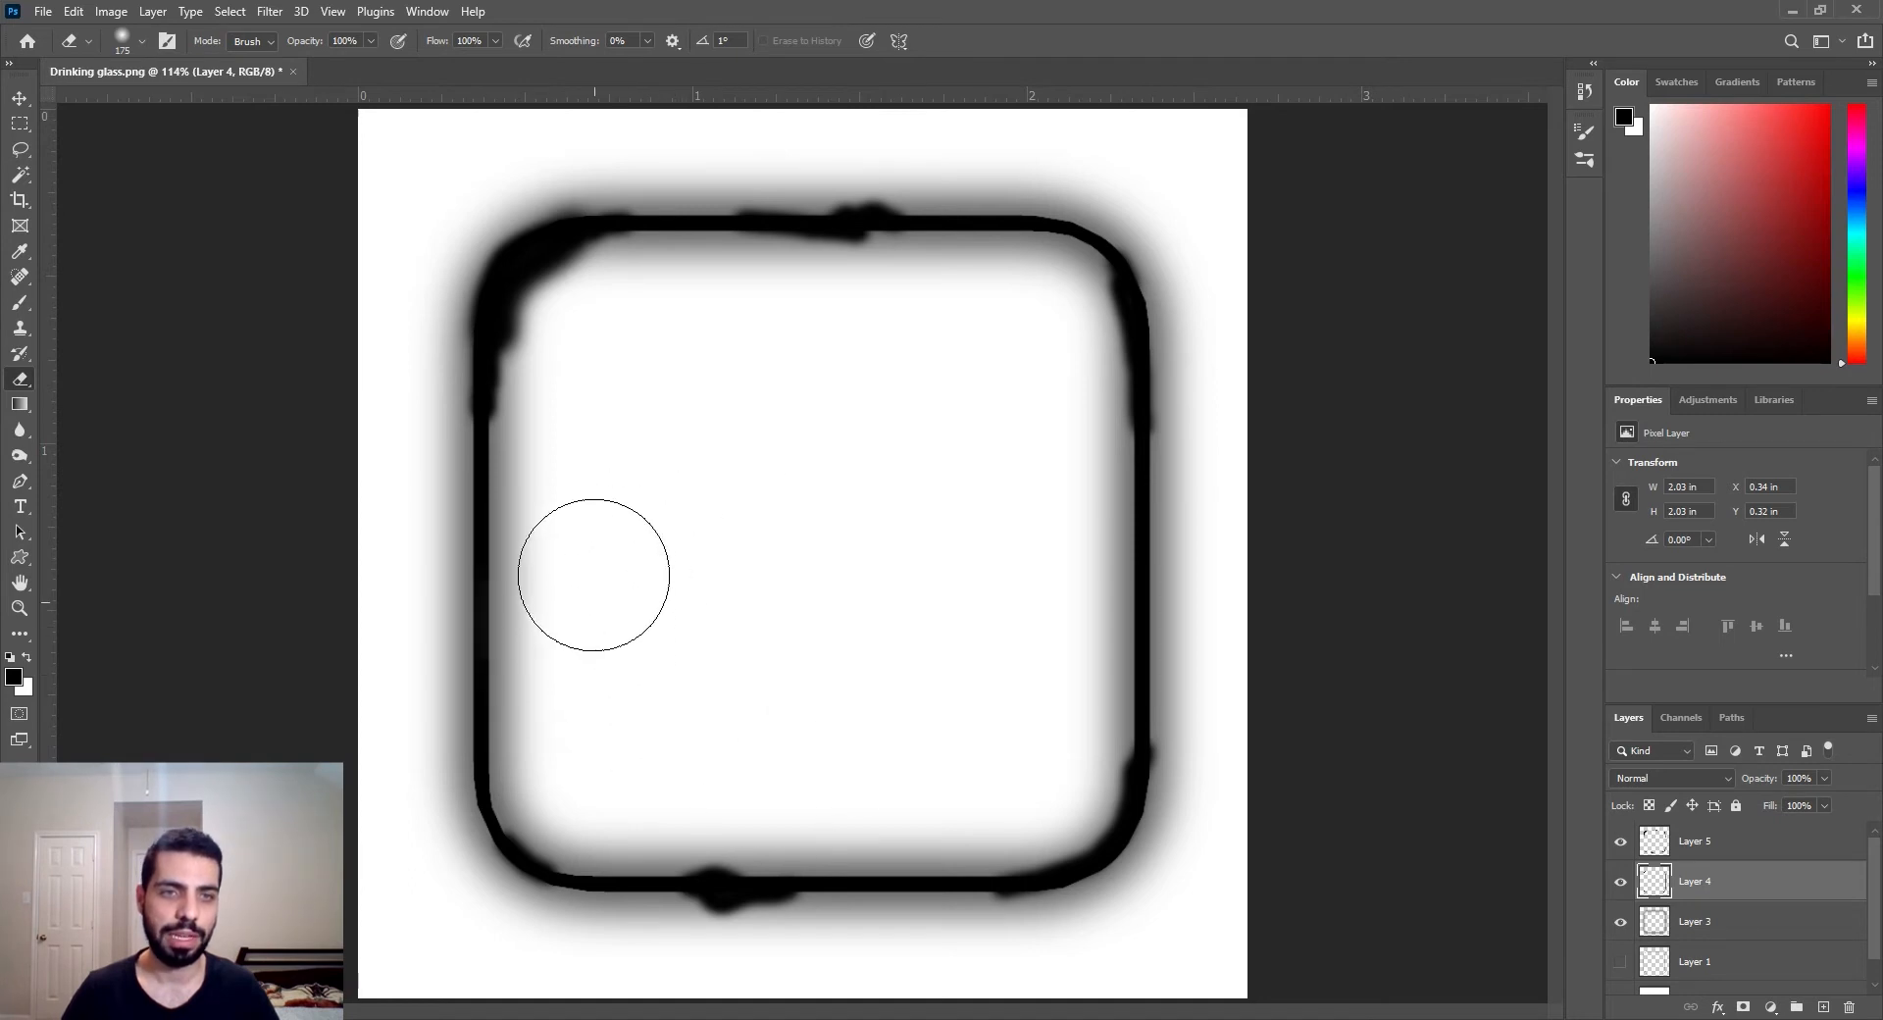
pyautogui.moveTo(568, 645)
pyautogui.mouseDown()
pyautogui.moveTo(605, 520)
pyautogui.moveTo(575, 344)
pyautogui.moveTo(664, 313)
pyautogui.moveTo(700, 365)
pyautogui.moveTo(1057, 588)
pyautogui.moveTo(921, 810)
pyautogui.moveTo(924, 788)
pyautogui.mouseUp()
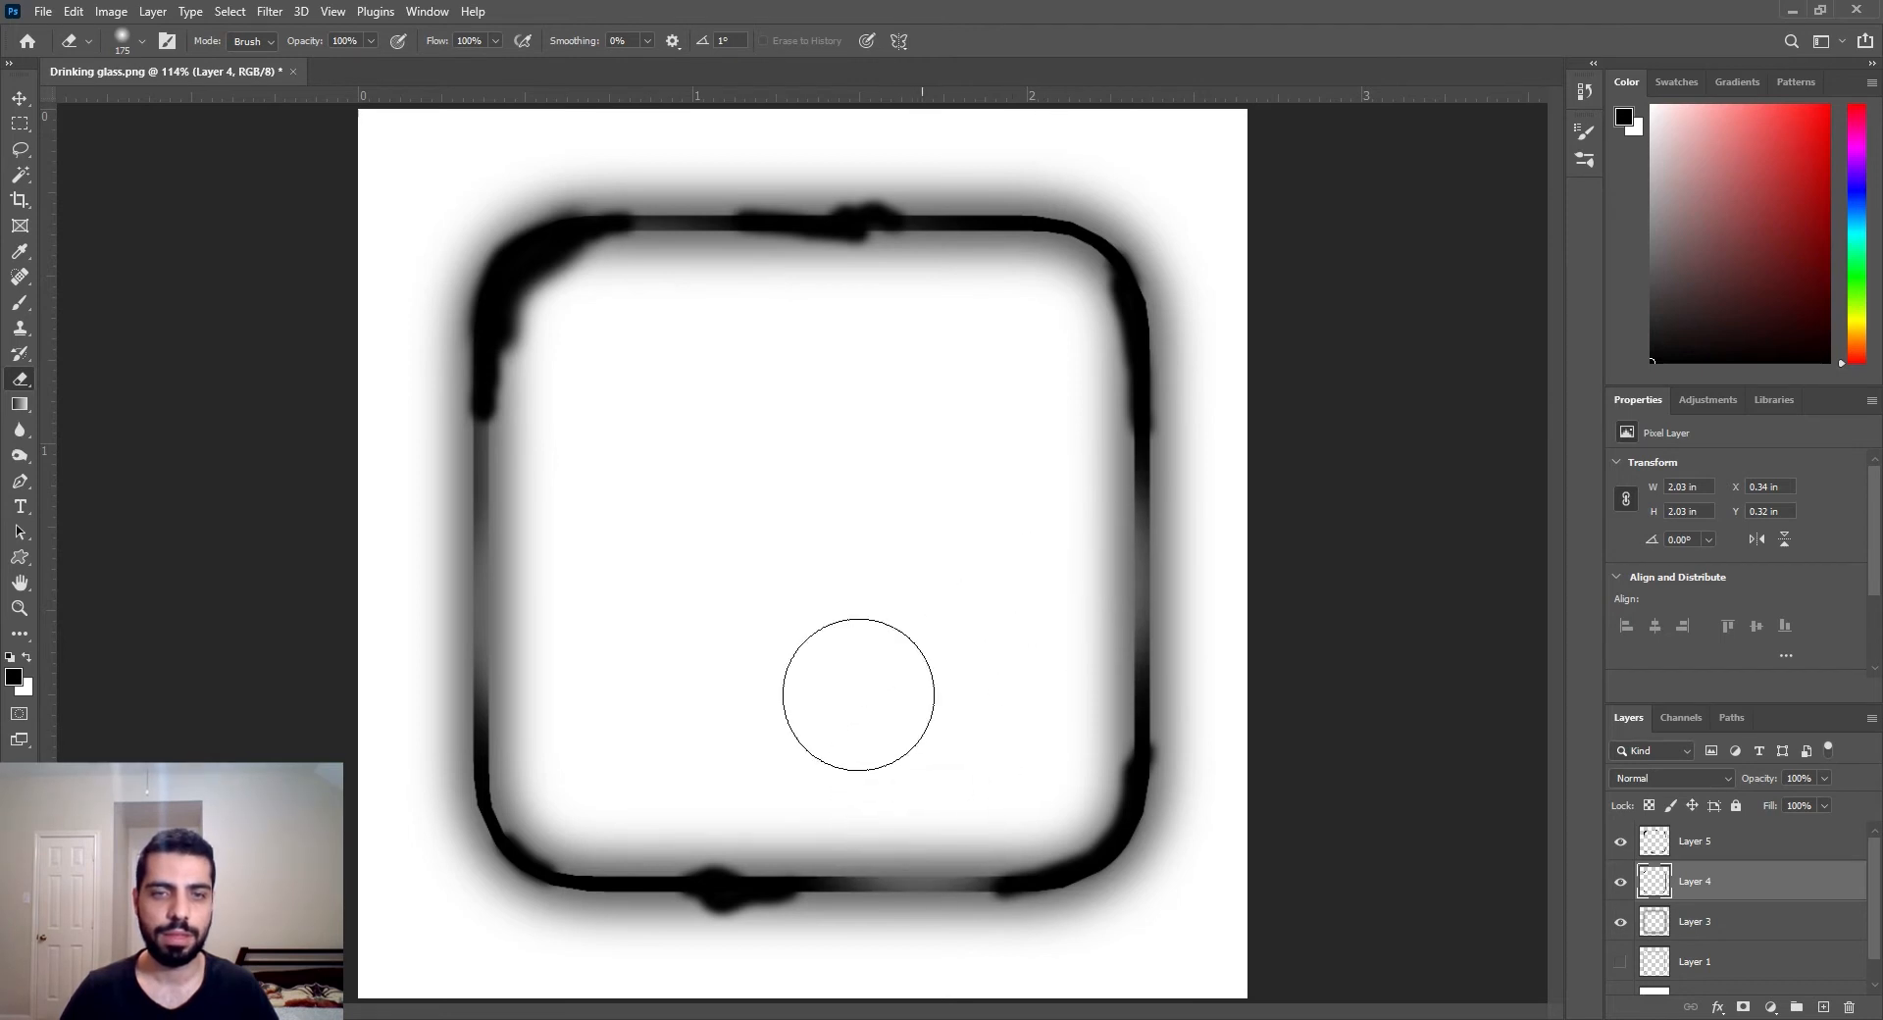
pyautogui.moveTo(628, 704)
pyautogui.mouseDown()
pyautogui.moveTo(559, 769)
pyautogui.moveTo(576, 756)
pyautogui.mouseUp()
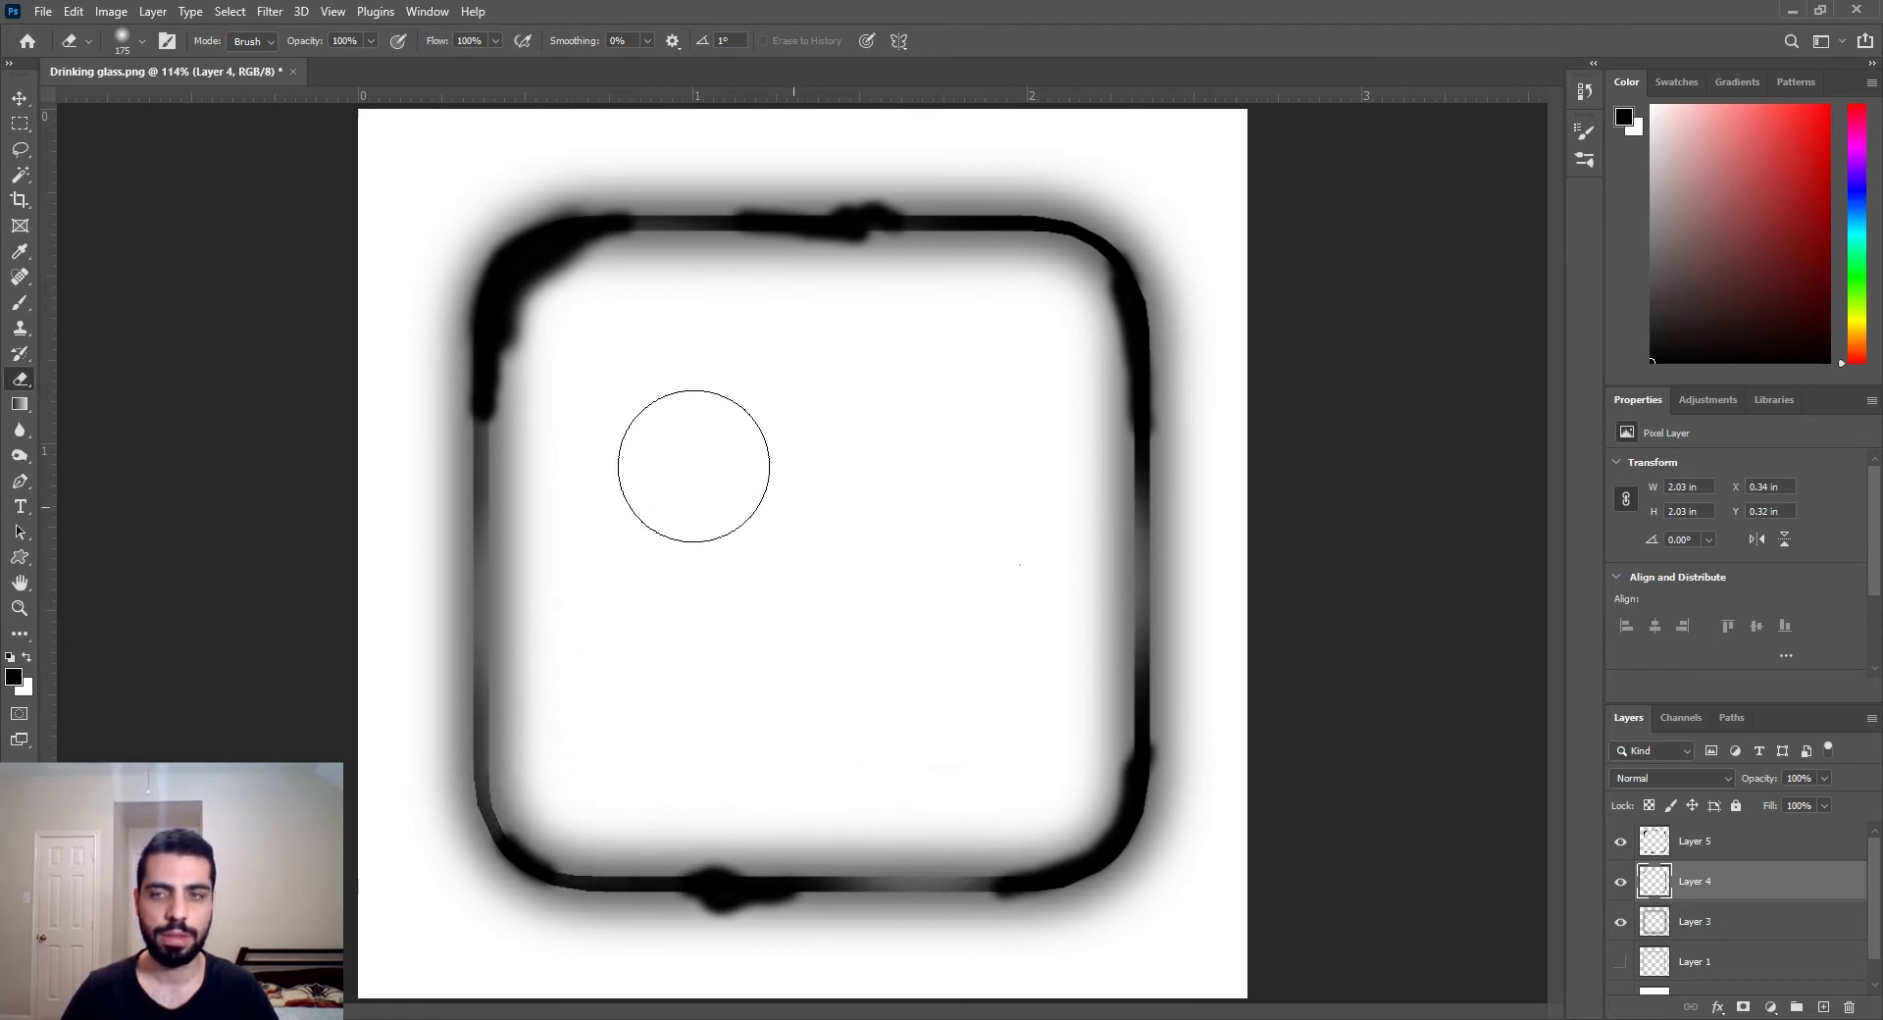
# Lightly erase parts of the painted strokes on Layer 5 and more of the ring on Layer 4
pyautogui.click(1681, 833)
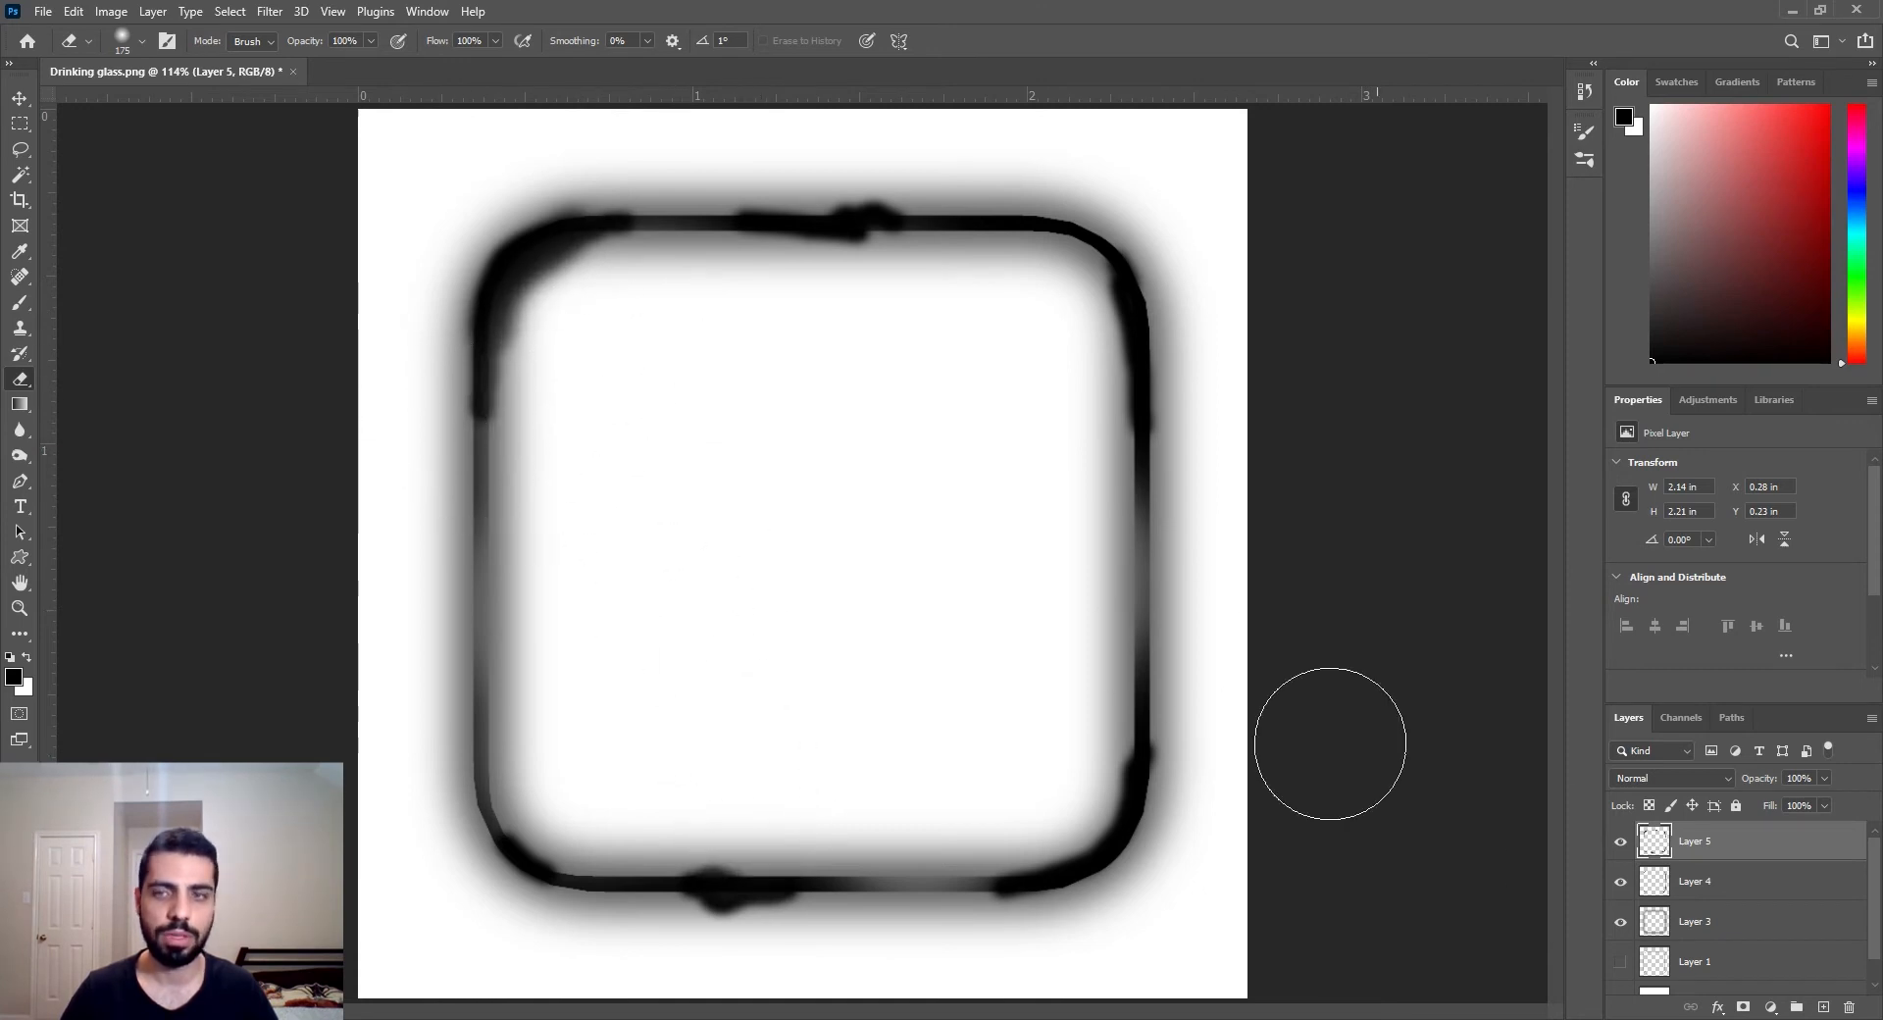
pyautogui.click(1708, 893)
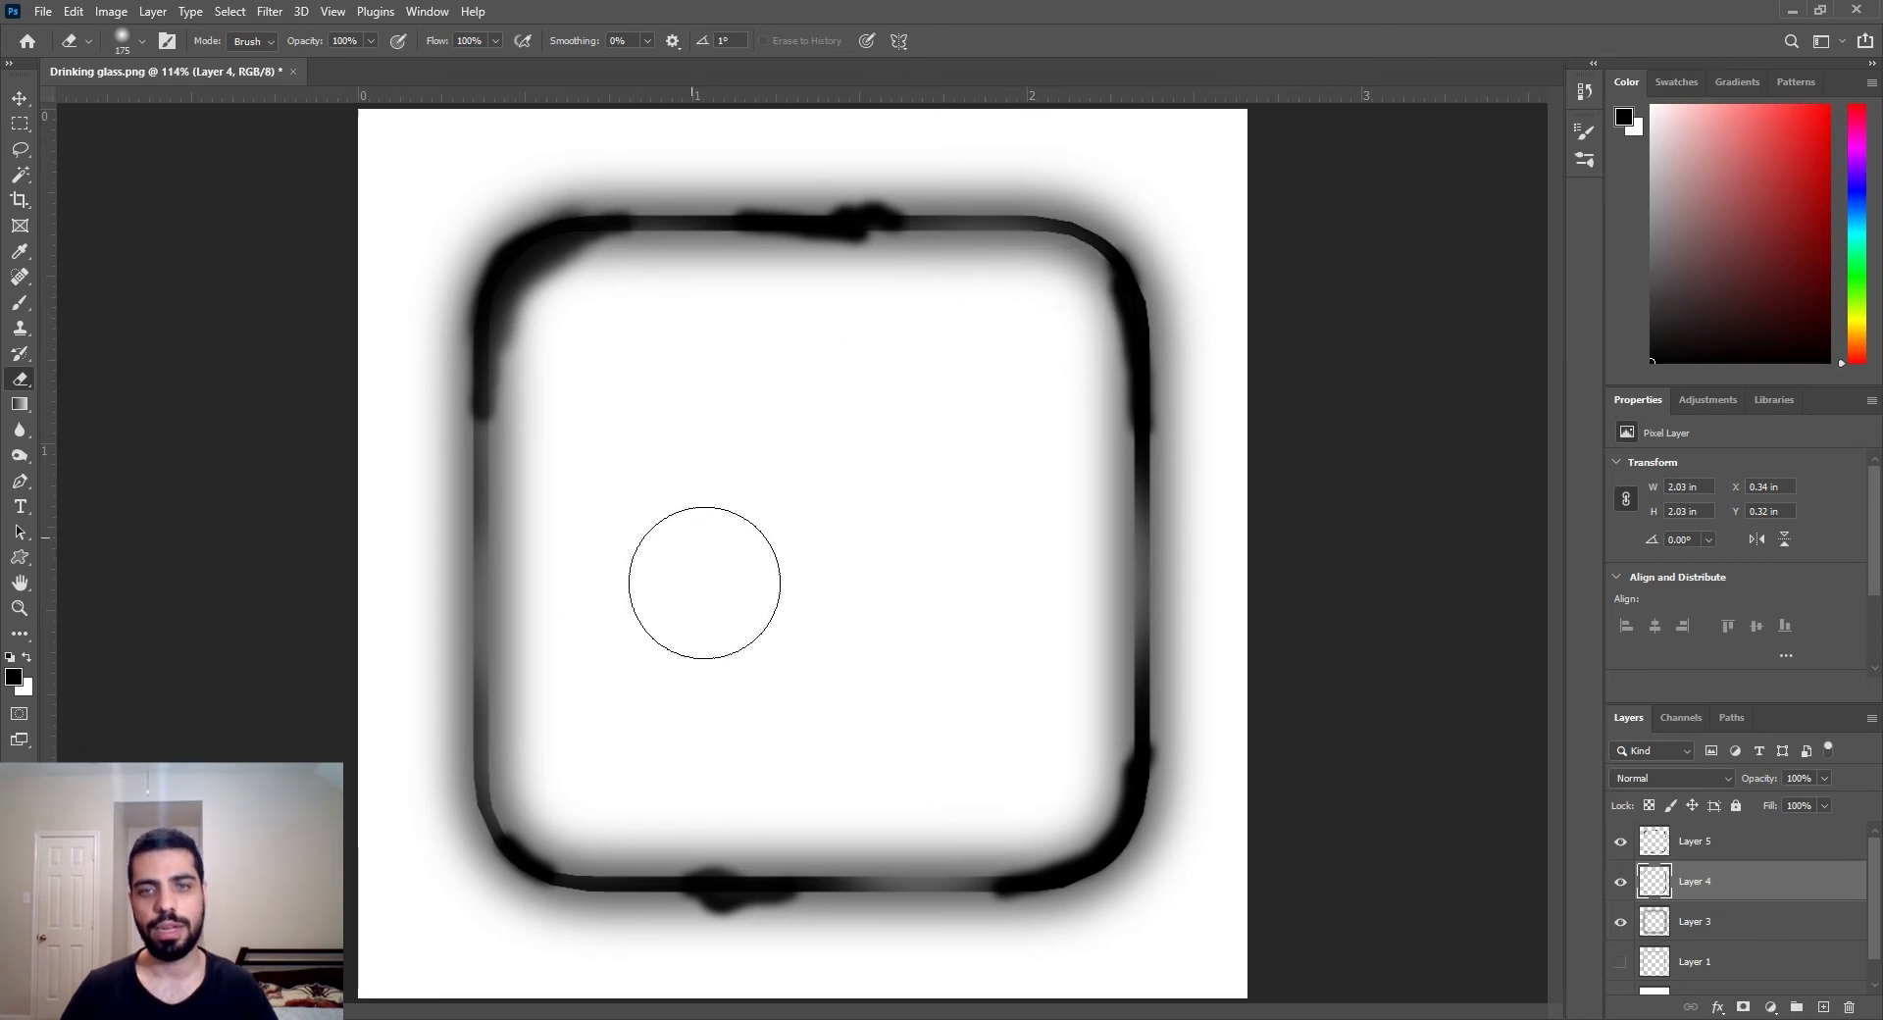
pyautogui.click(1727, 928)
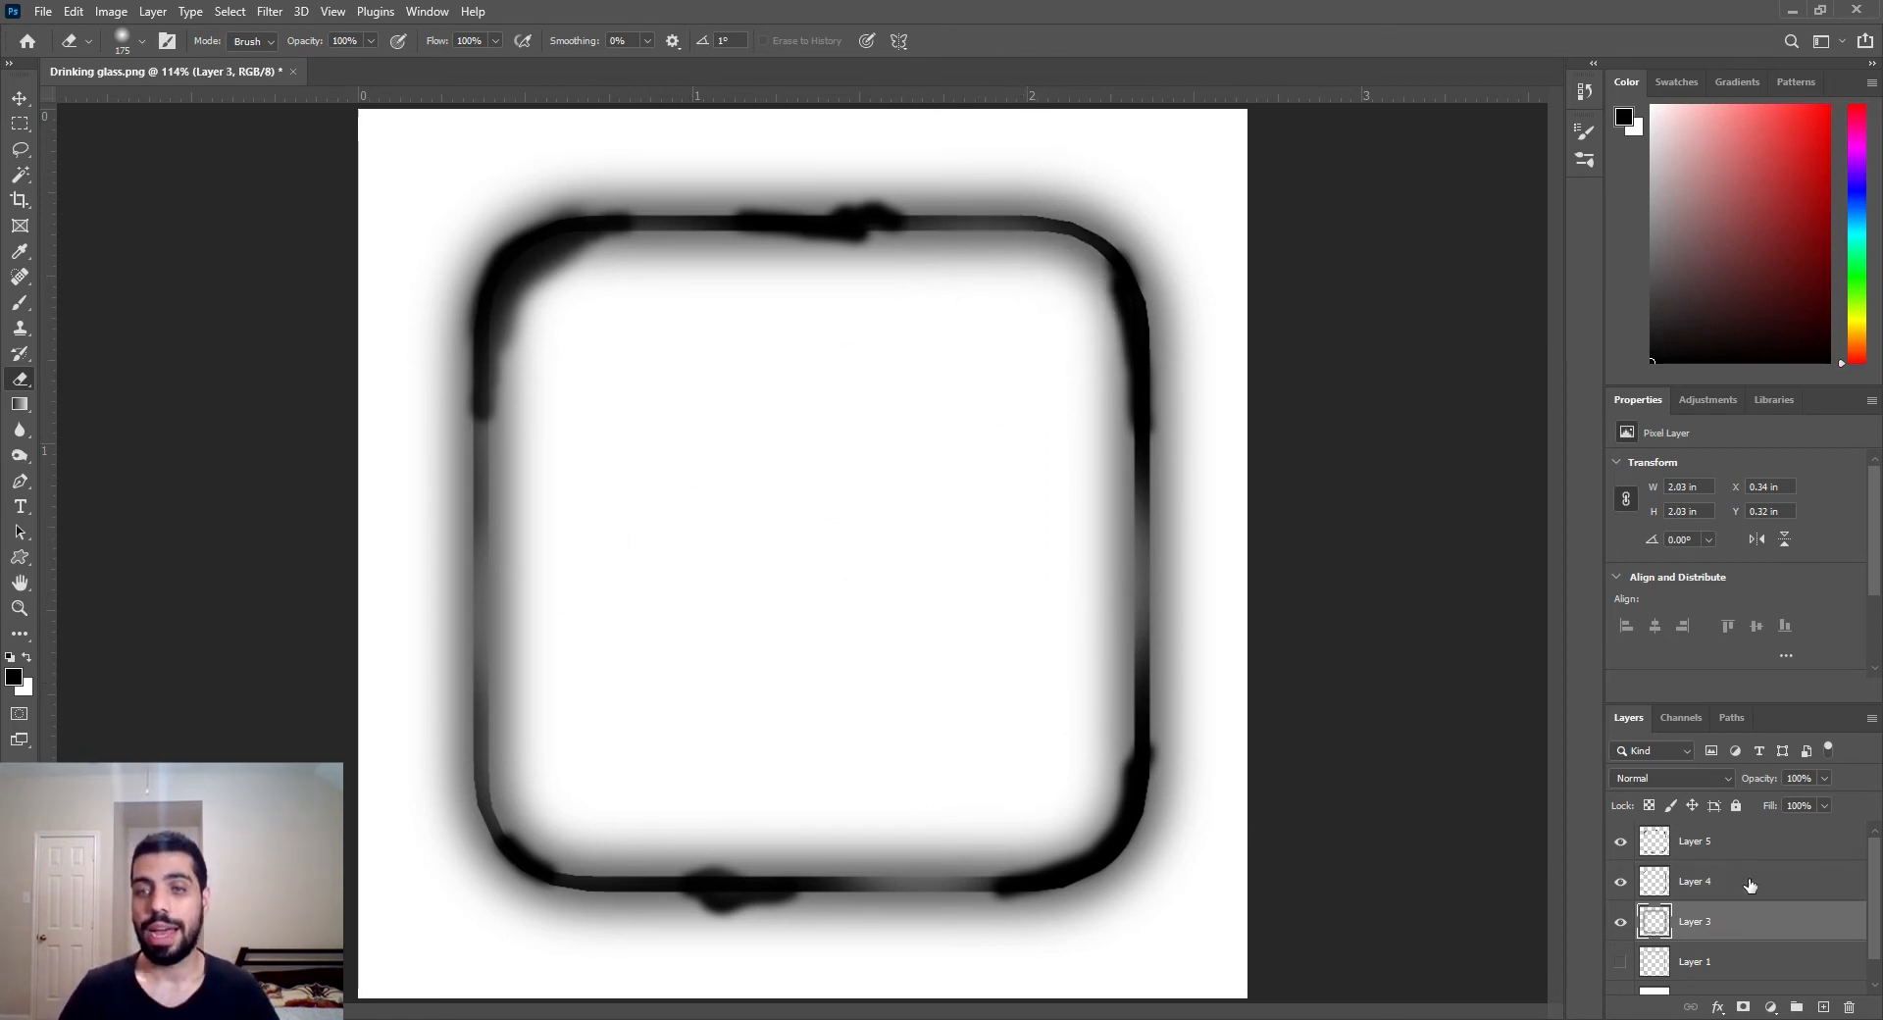
# Apply a Gaussian Blur with a 3.0 pixel radius to the ring on Layer 4
pyautogui.click(1751, 887)
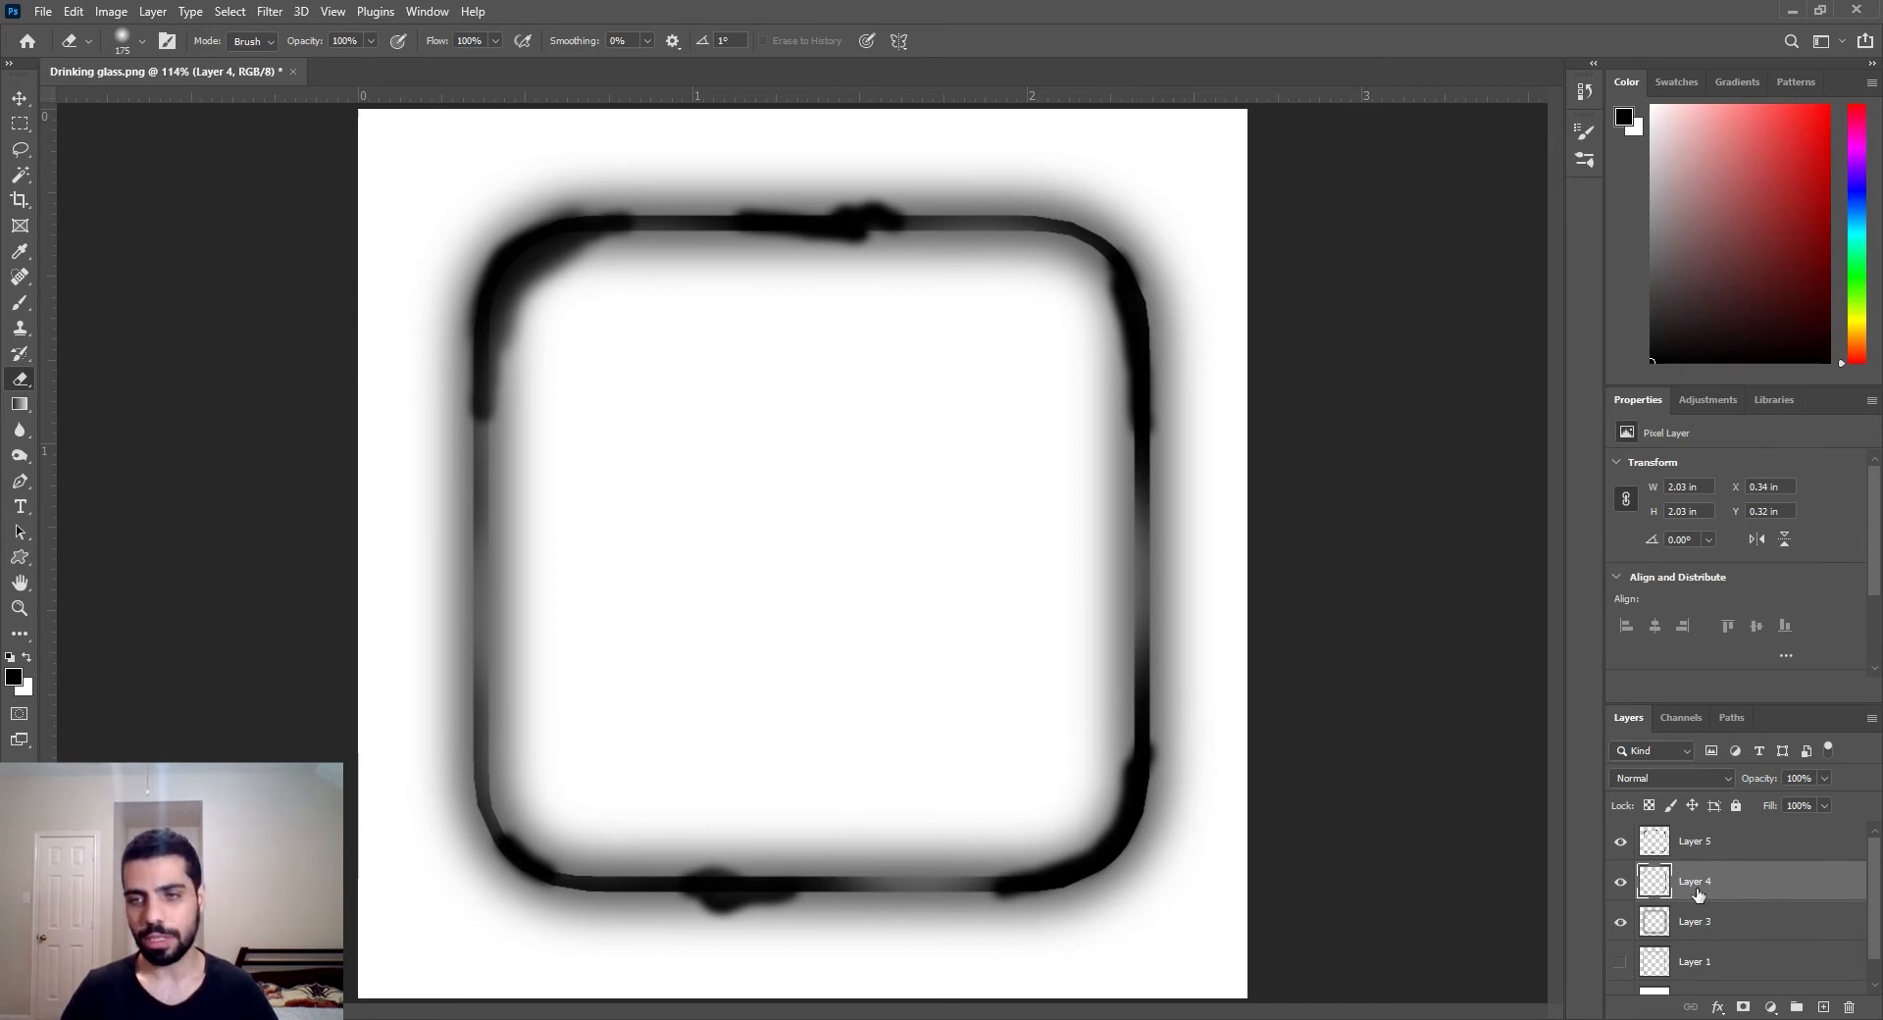
pyautogui.click(270, 11)
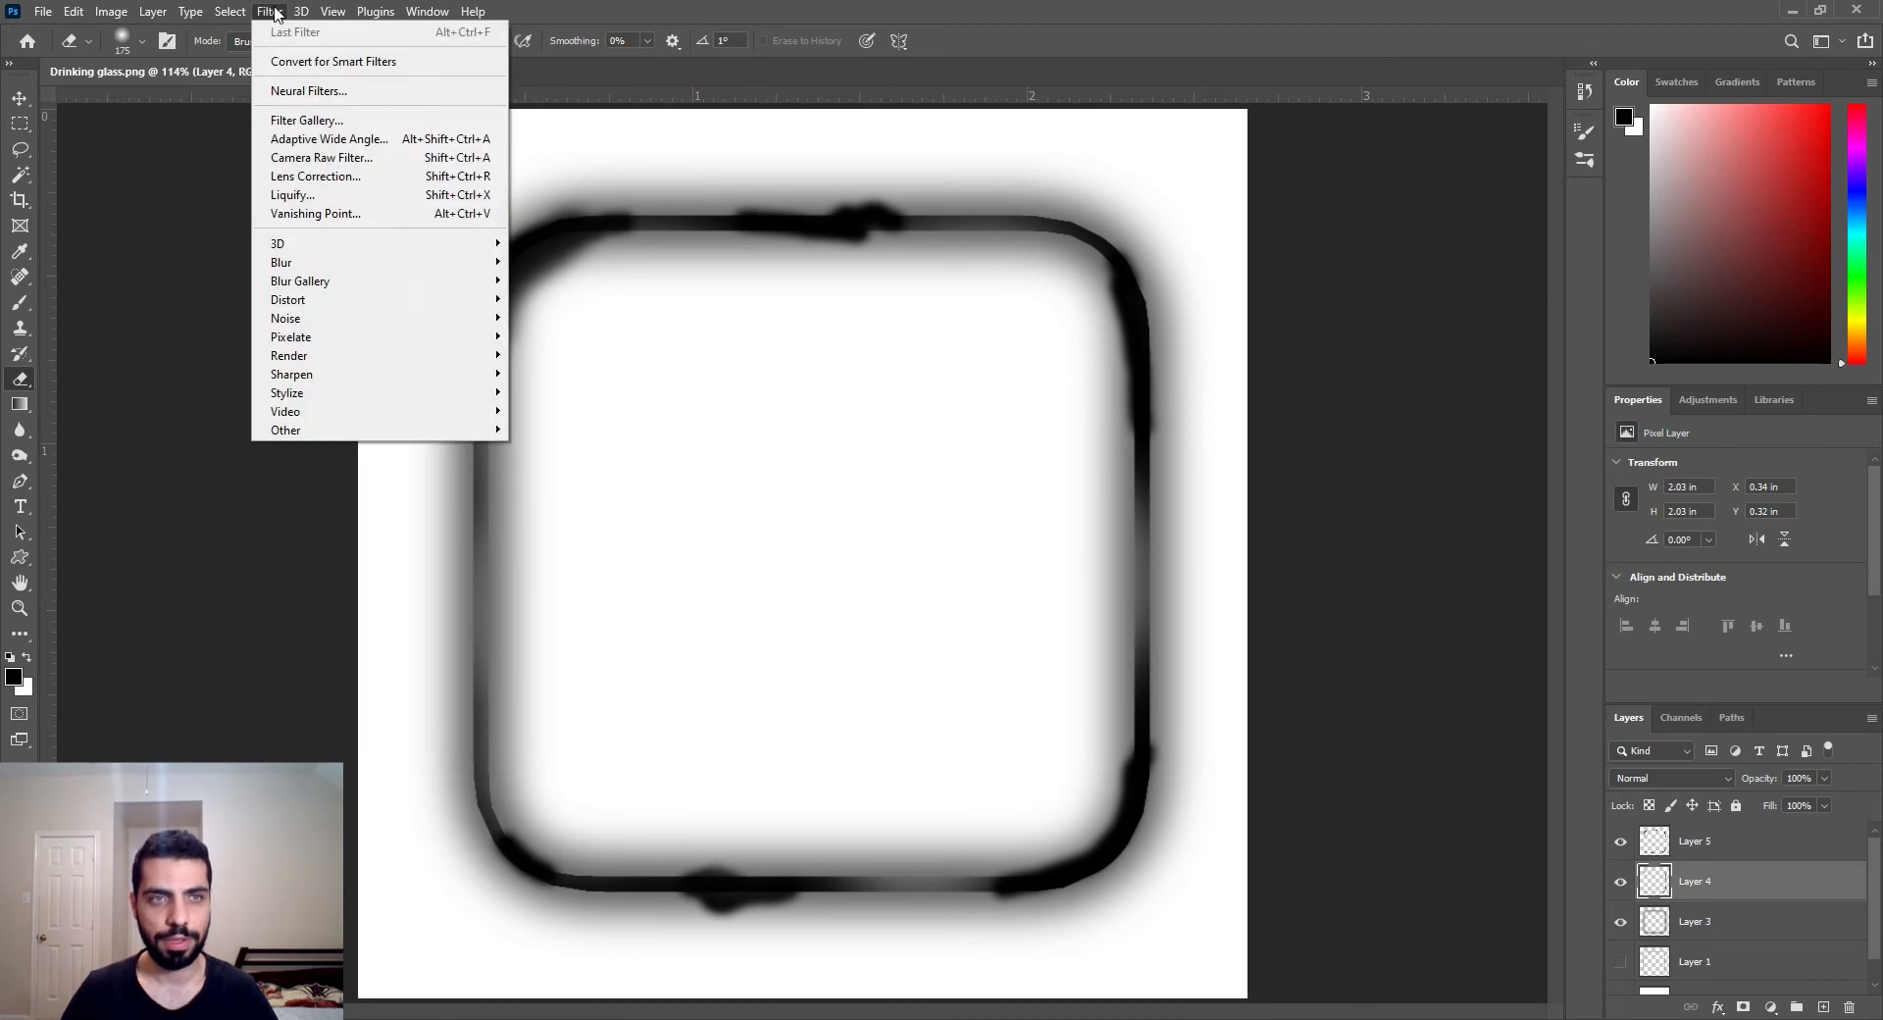
pyautogui.moveTo(343, 264)
pyautogui.click(559, 337)
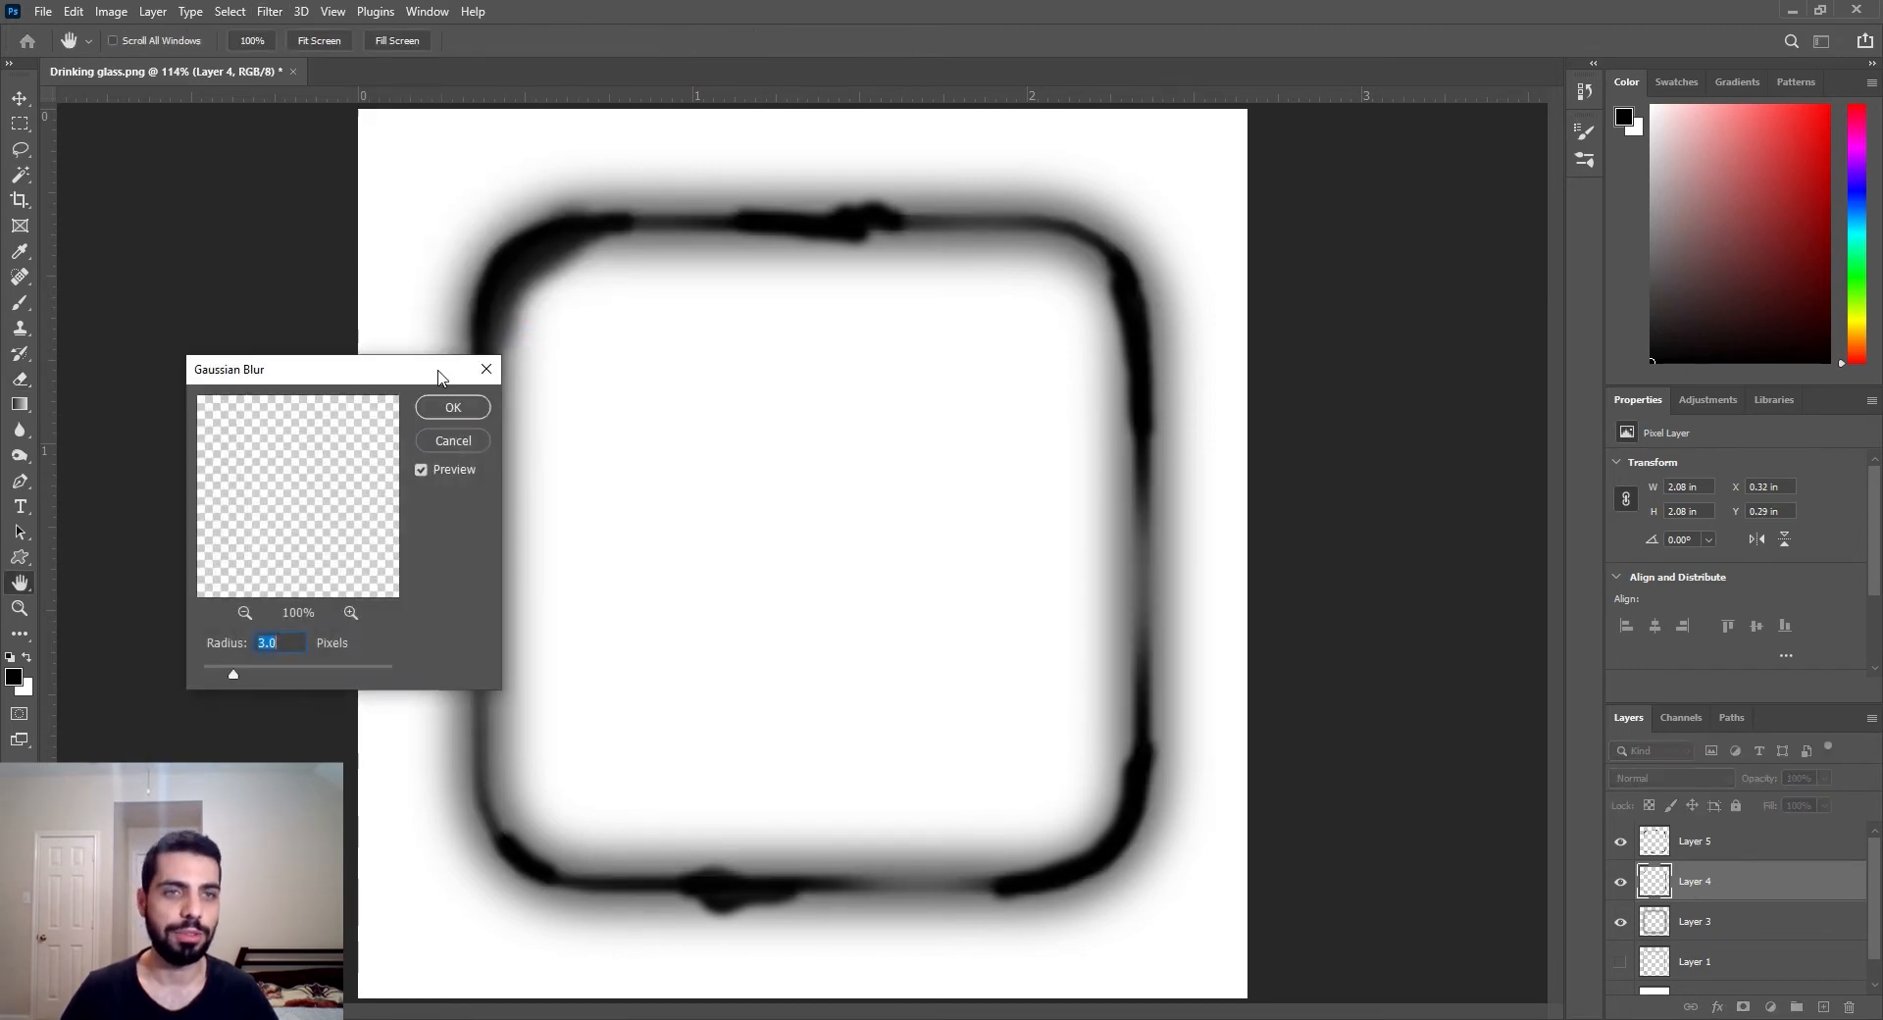
pyautogui.moveTo(437, 377); pyautogui.dragTo(311, 382)
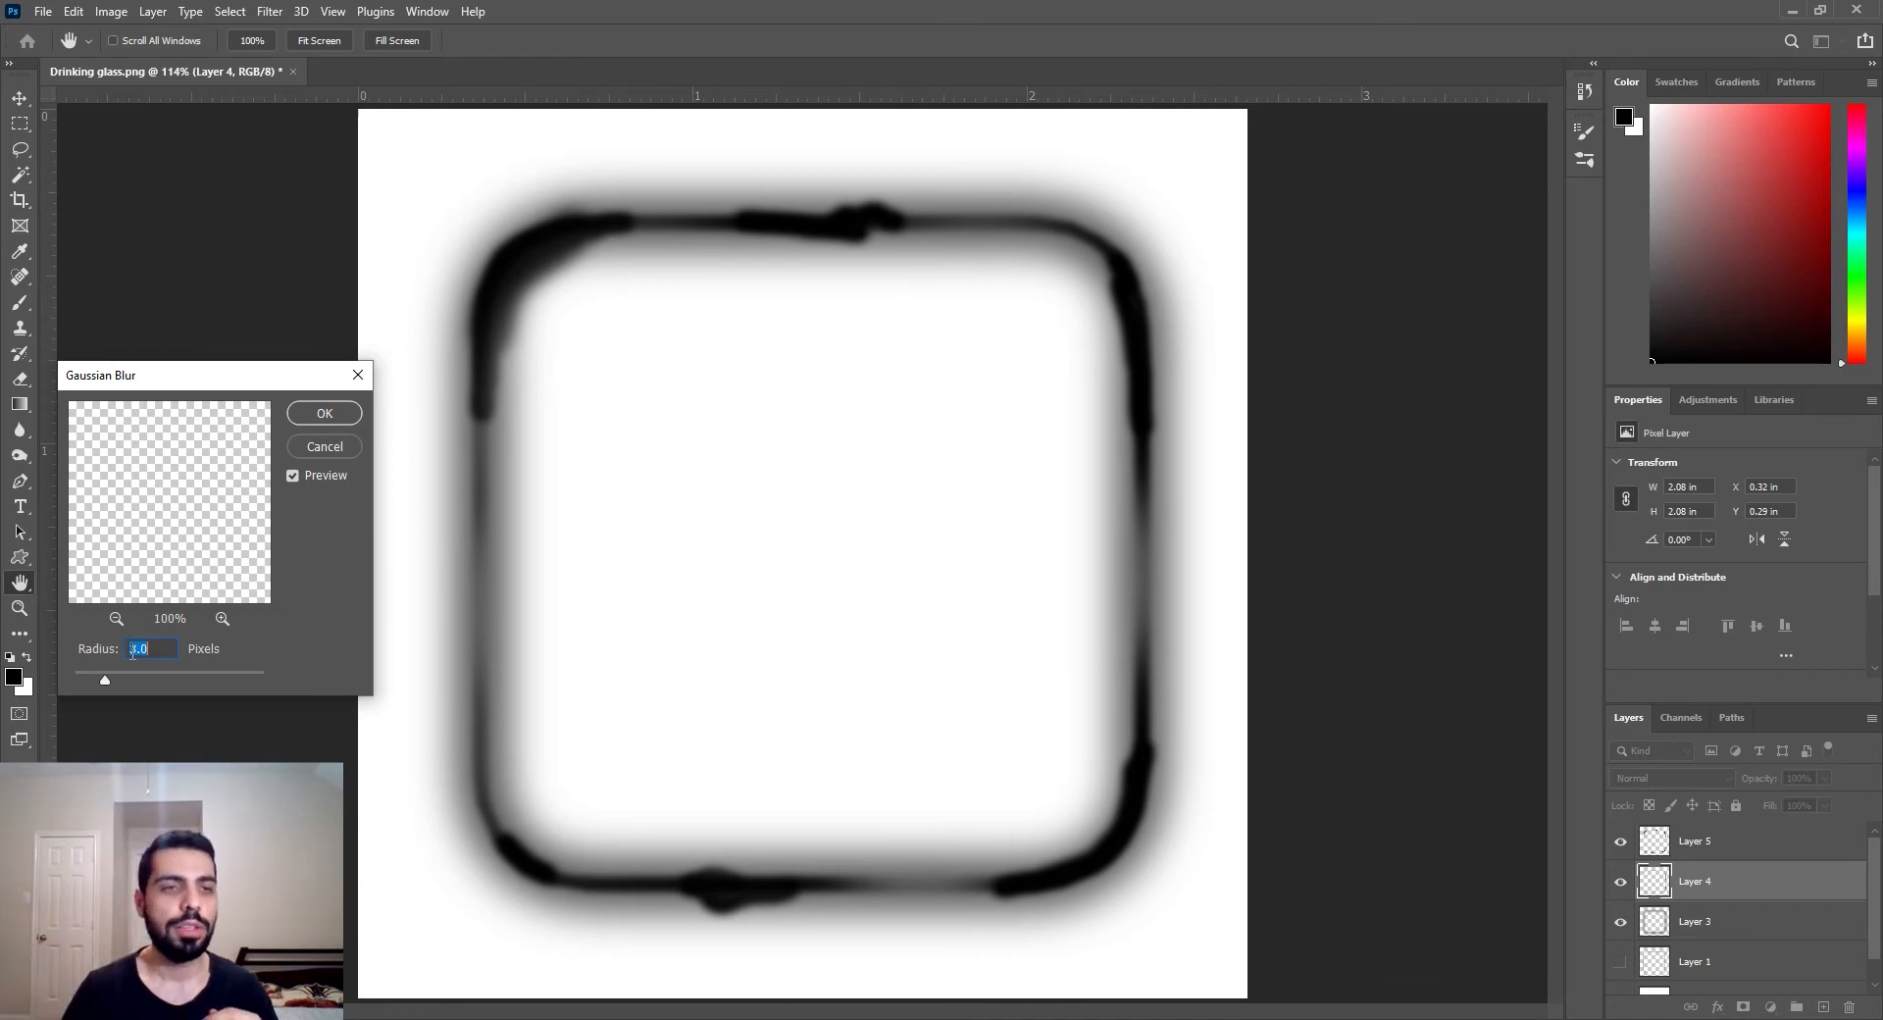
pyautogui.click(324, 413)
pyautogui.press('e')
# Apply a Gaussian Blur with a 2 pixel radius to the painted strokes on Layer 5
pyautogui.click(1687, 852)
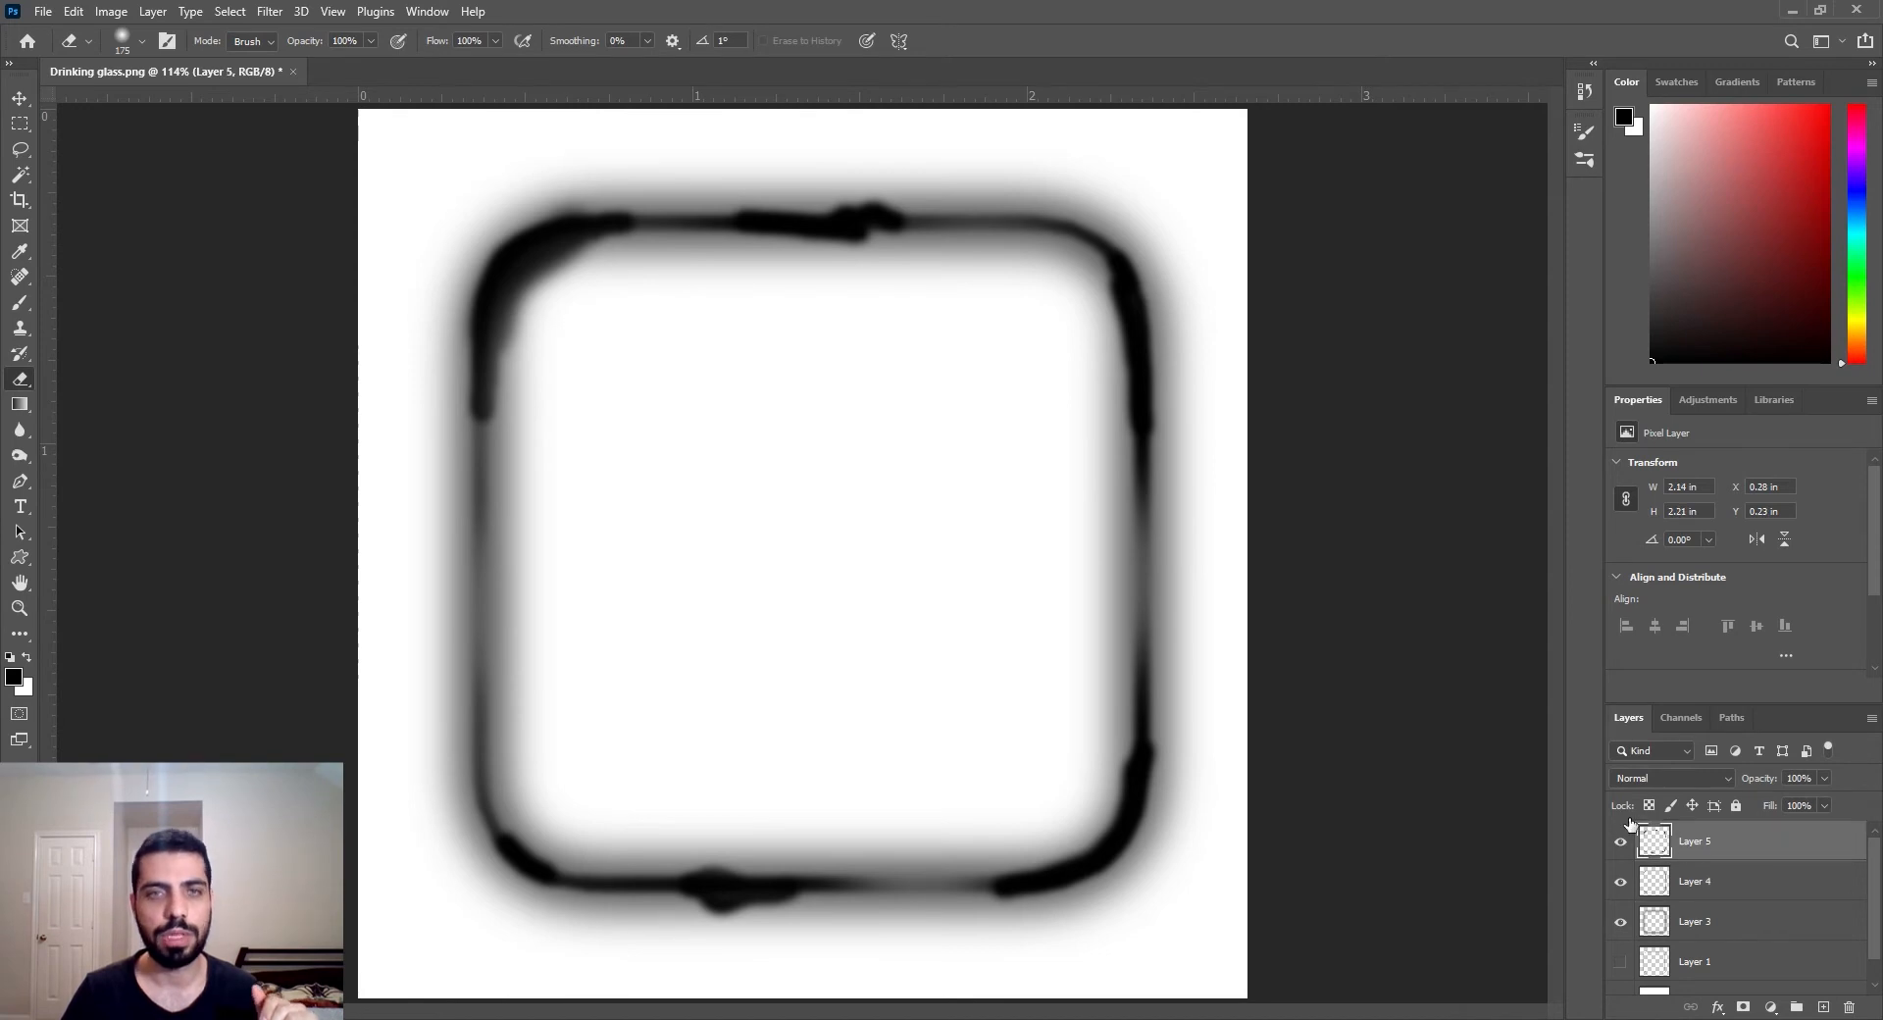
pyautogui.click(270, 12)
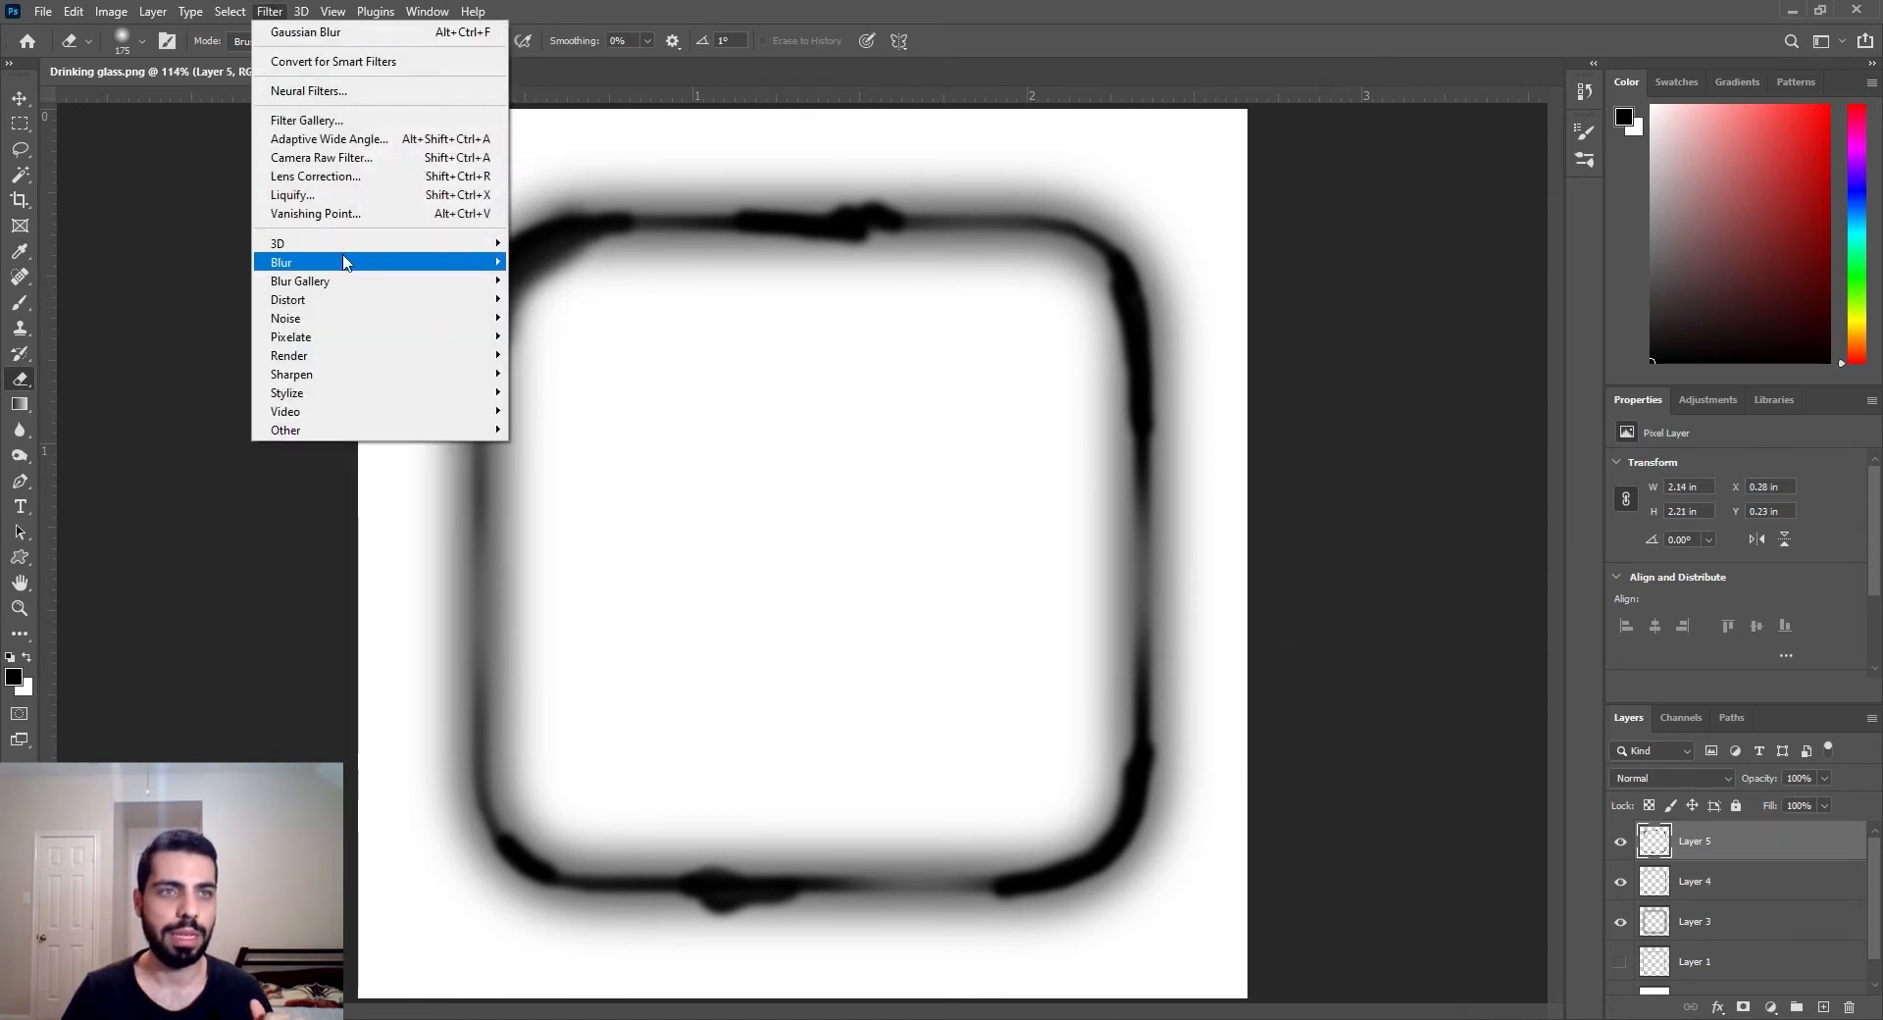
pyautogui.moveTo(343, 262)
pyautogui.click(579, 336)
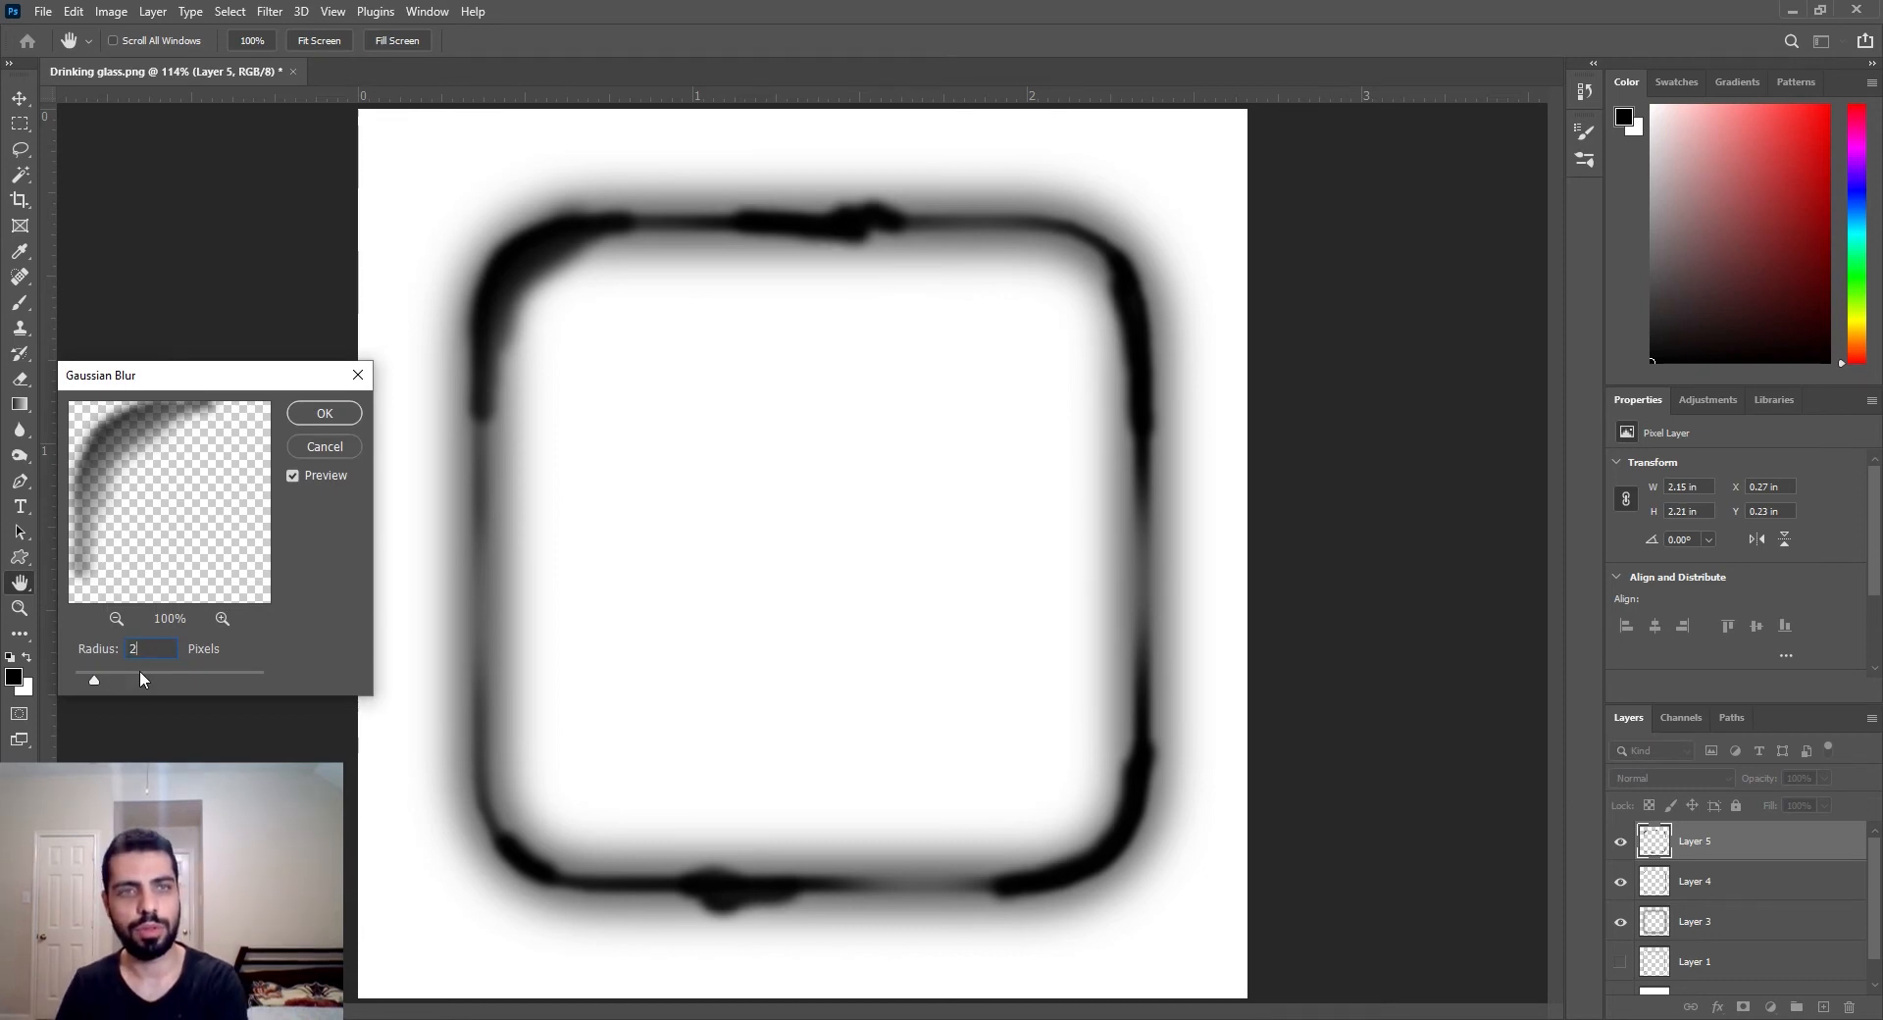
pyautogui.click(329, 413)
pyautogui.press('e')
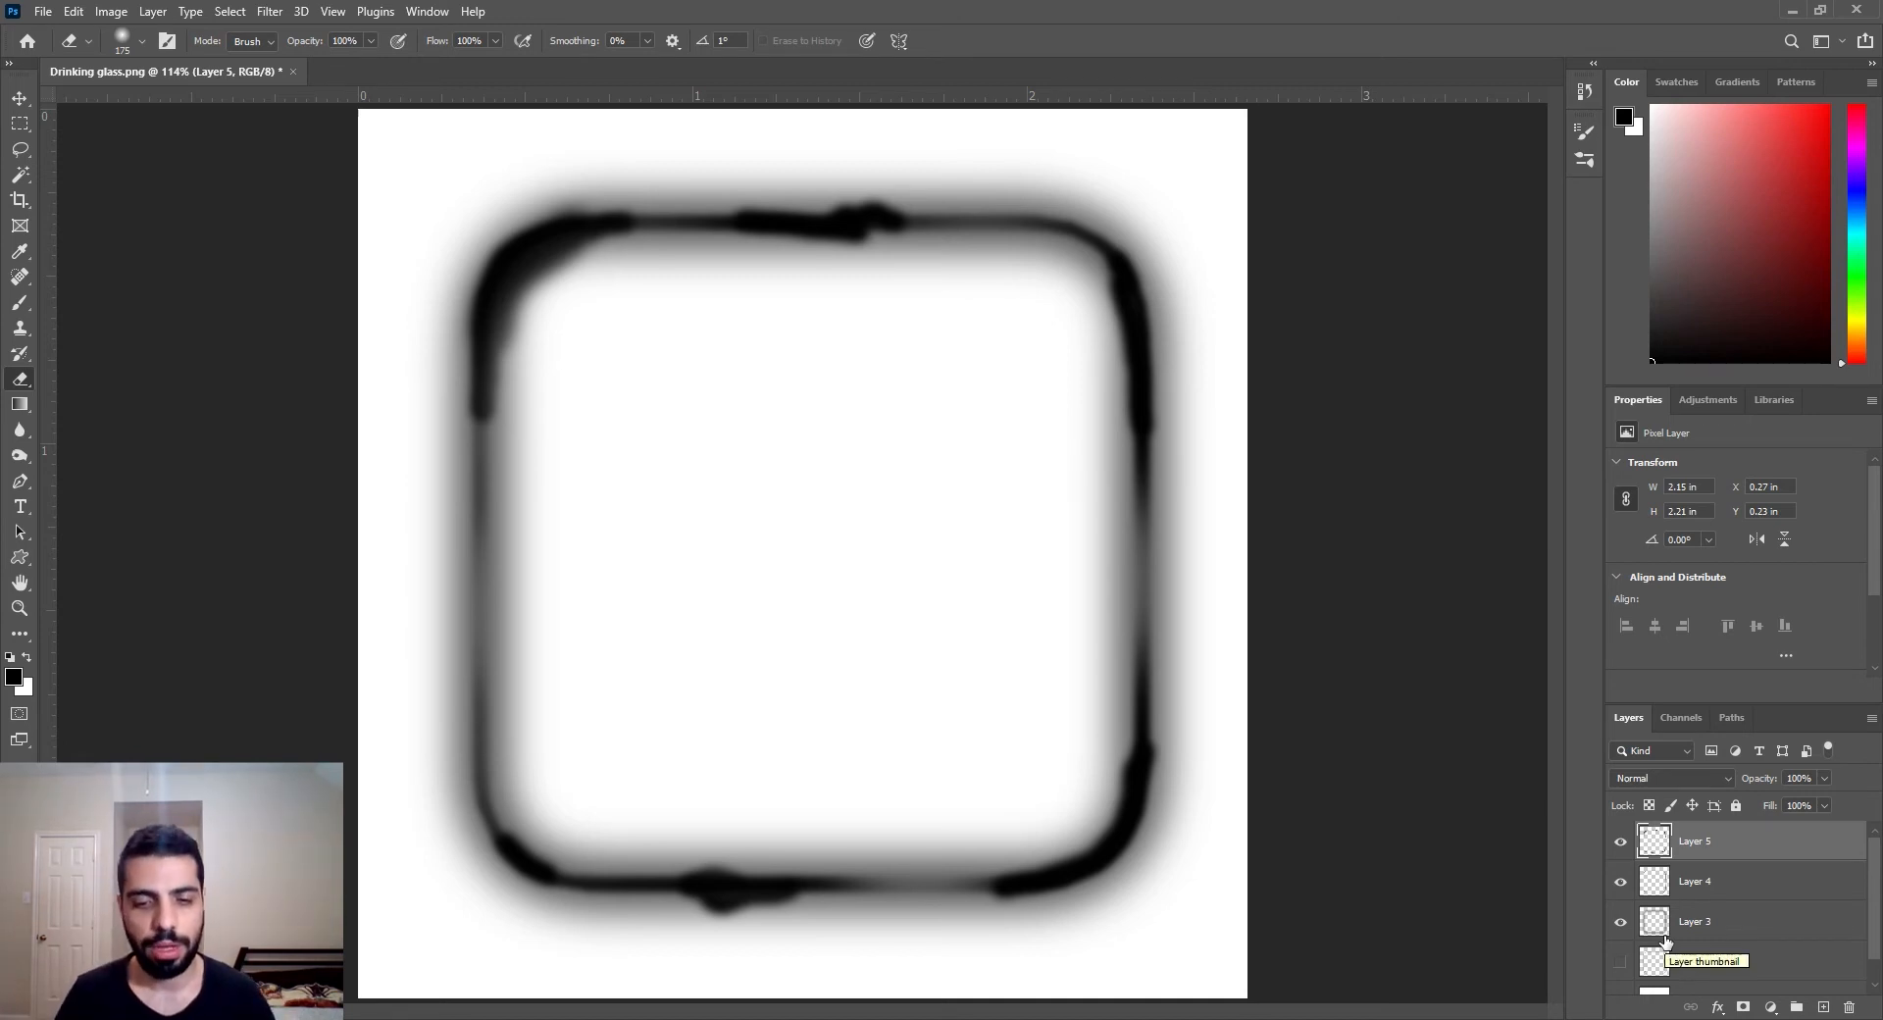
# Turn the painted strokes on Layer 5 white by raising their Hue/Saturation lightness to the maximum
pyautogui.hotkey('ctrl', 'u')
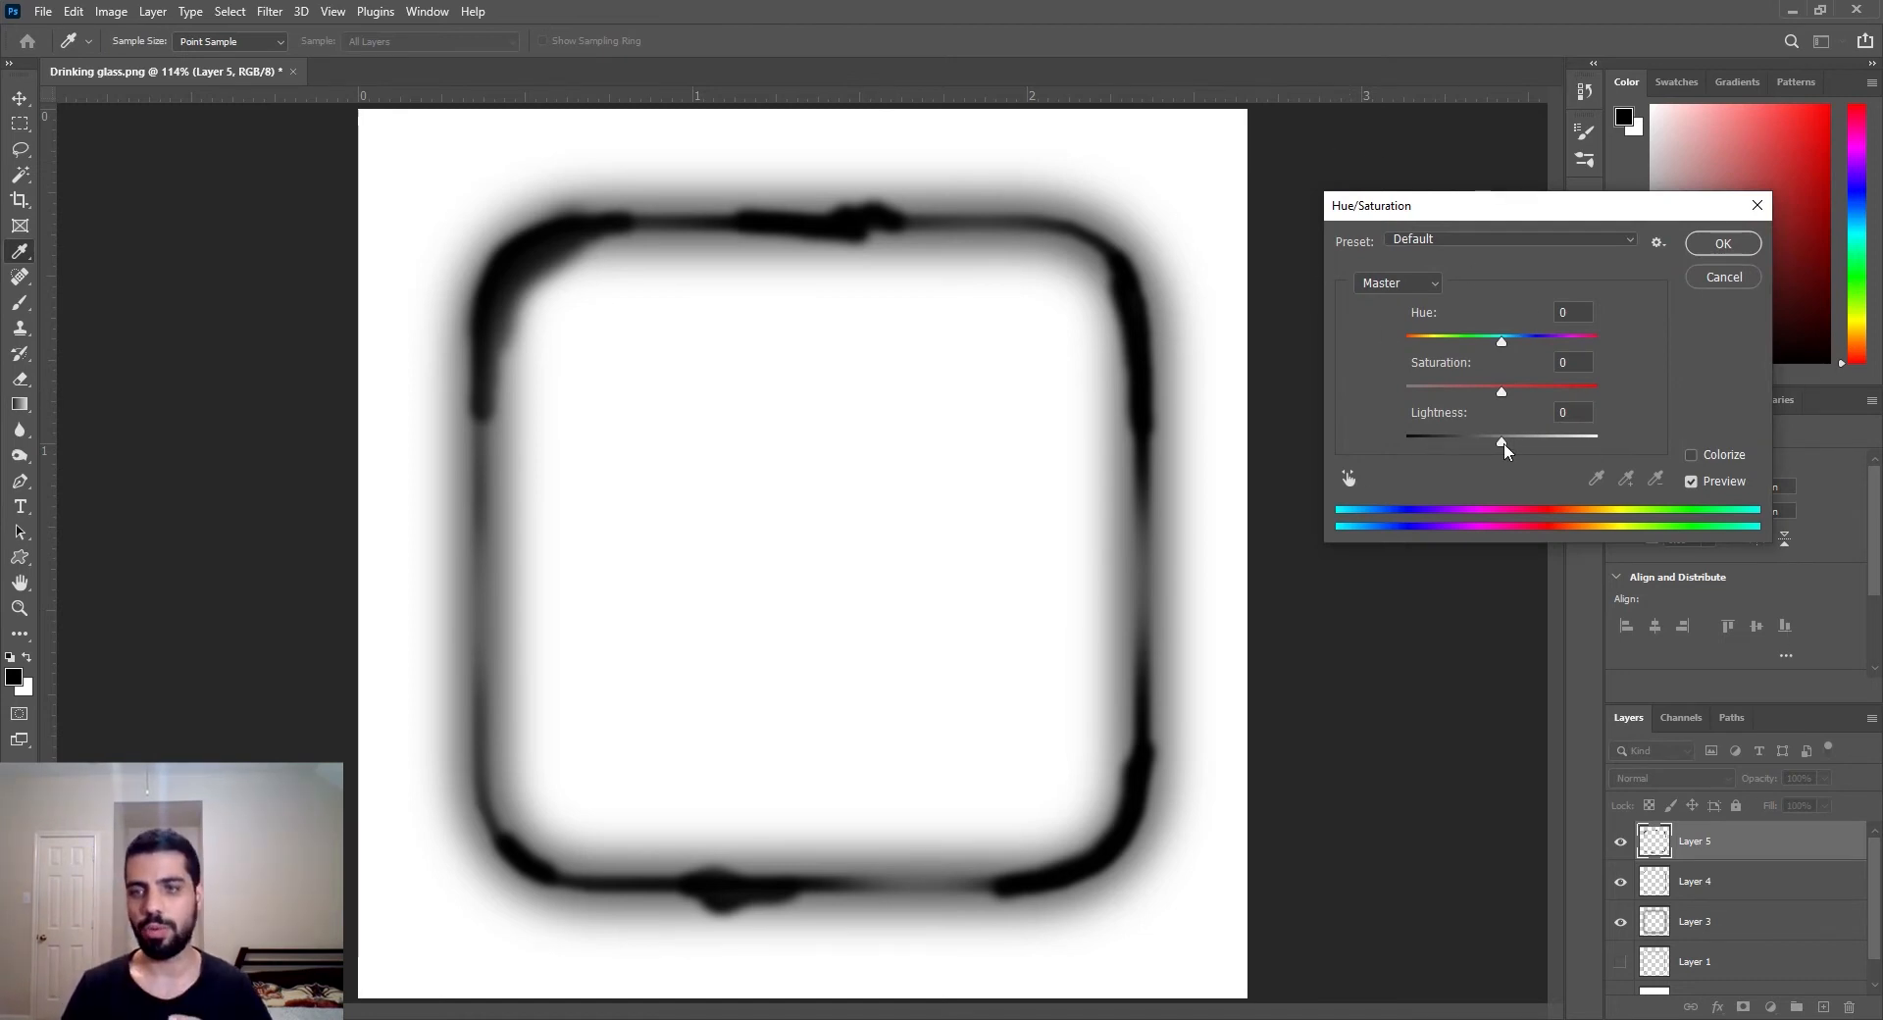
pyautogui.moveTo(1501, 442); pyautogui.dragTo(1638, 451)
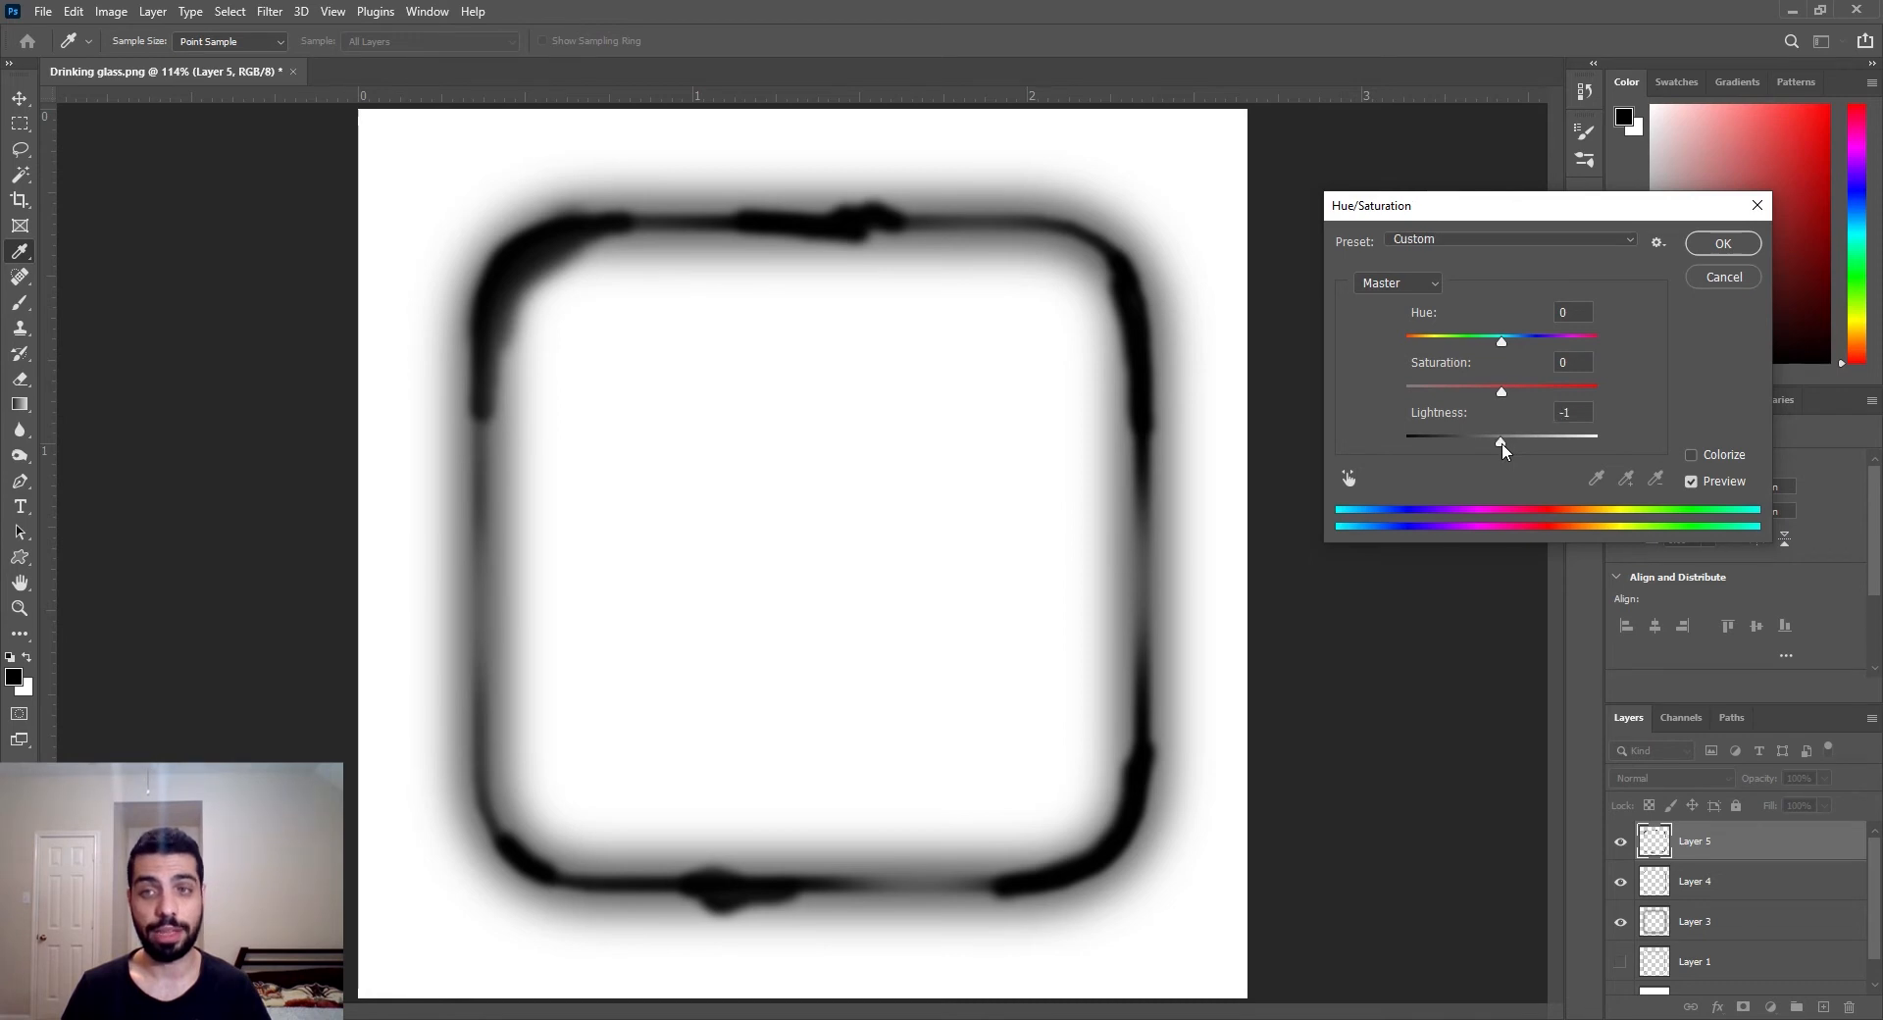
pyautogui.click(1718, 243)
pyautogui.press('e')
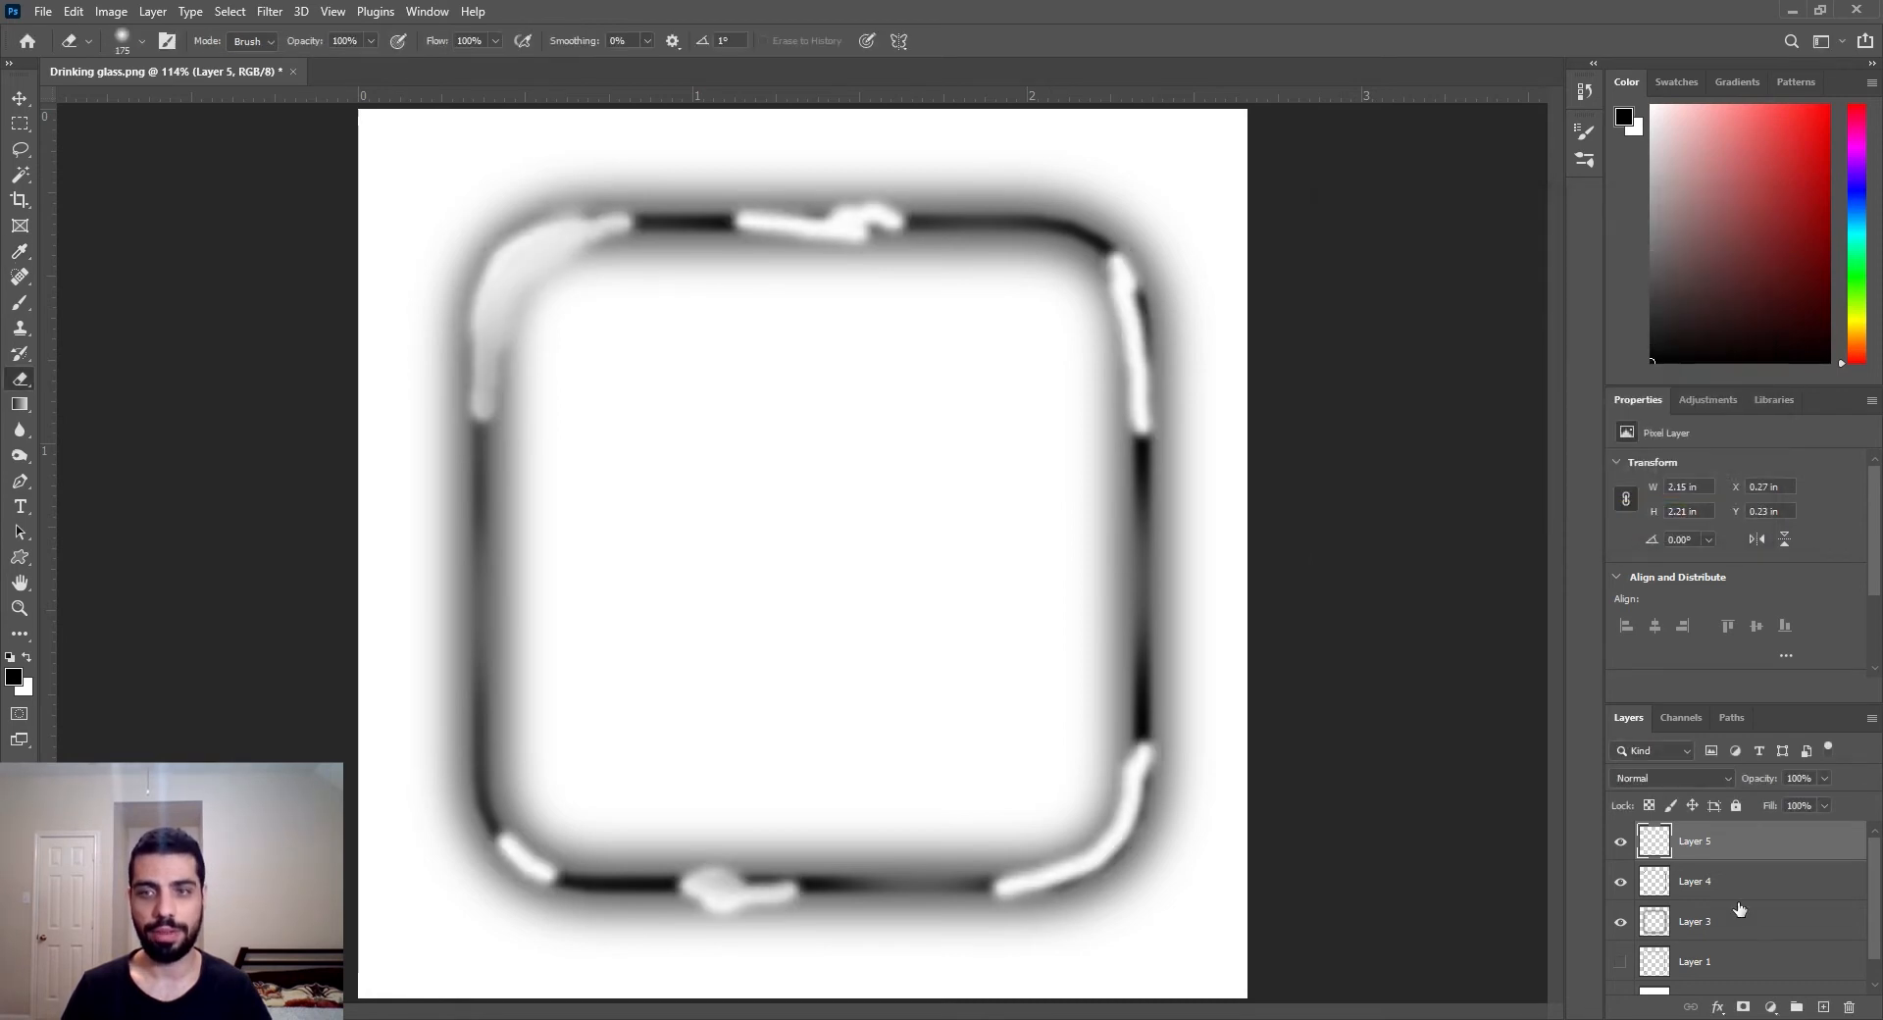
# Turn the thin ring on Layer 4 white by raising its Hue/Saturation lightness to the maximum
pyautogui.click(1738, 895)
pyautogui.hotkey('ctrl', 'u')
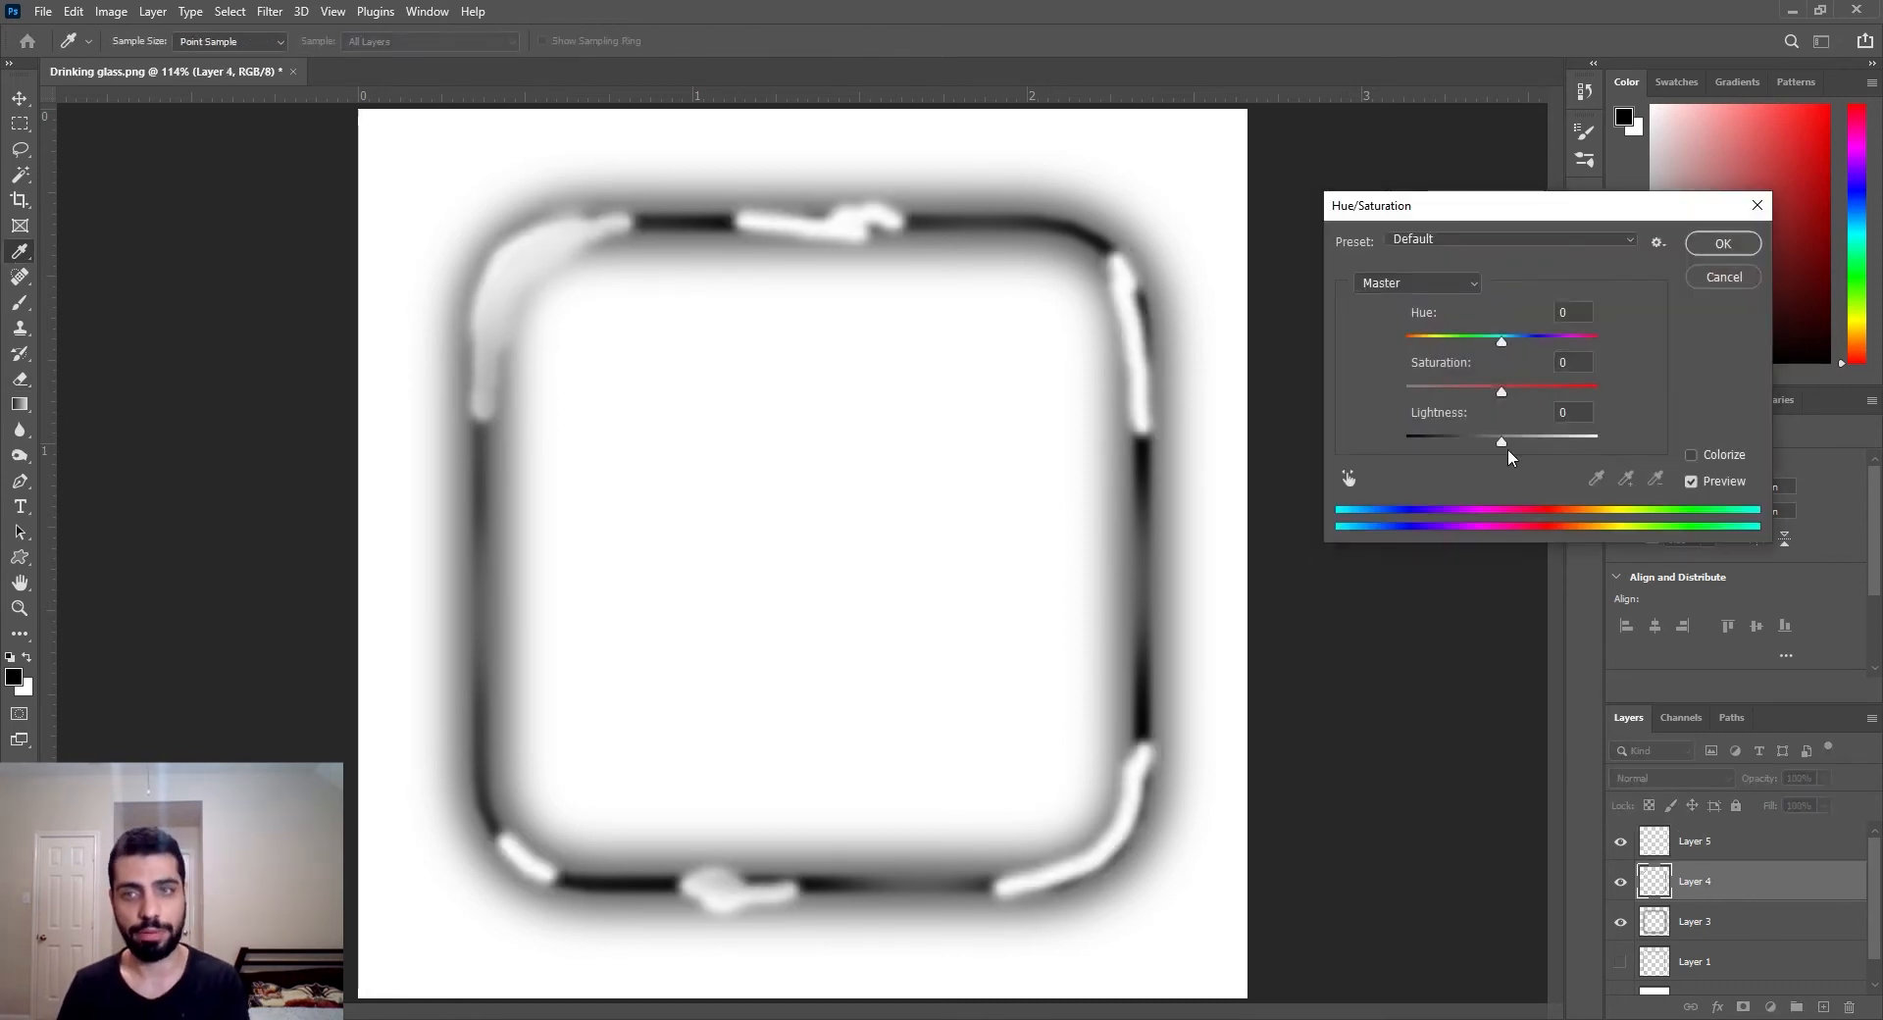
pyautogui.moveTo(1509, 449); pyautogui.dragTo(1675, 436)
pyautogui.click(1723, 244)
# Turn the feathered band on Layer 3 white by setting its Hue/Saturation lightness to +100
pyautogui.click(1736, 921)
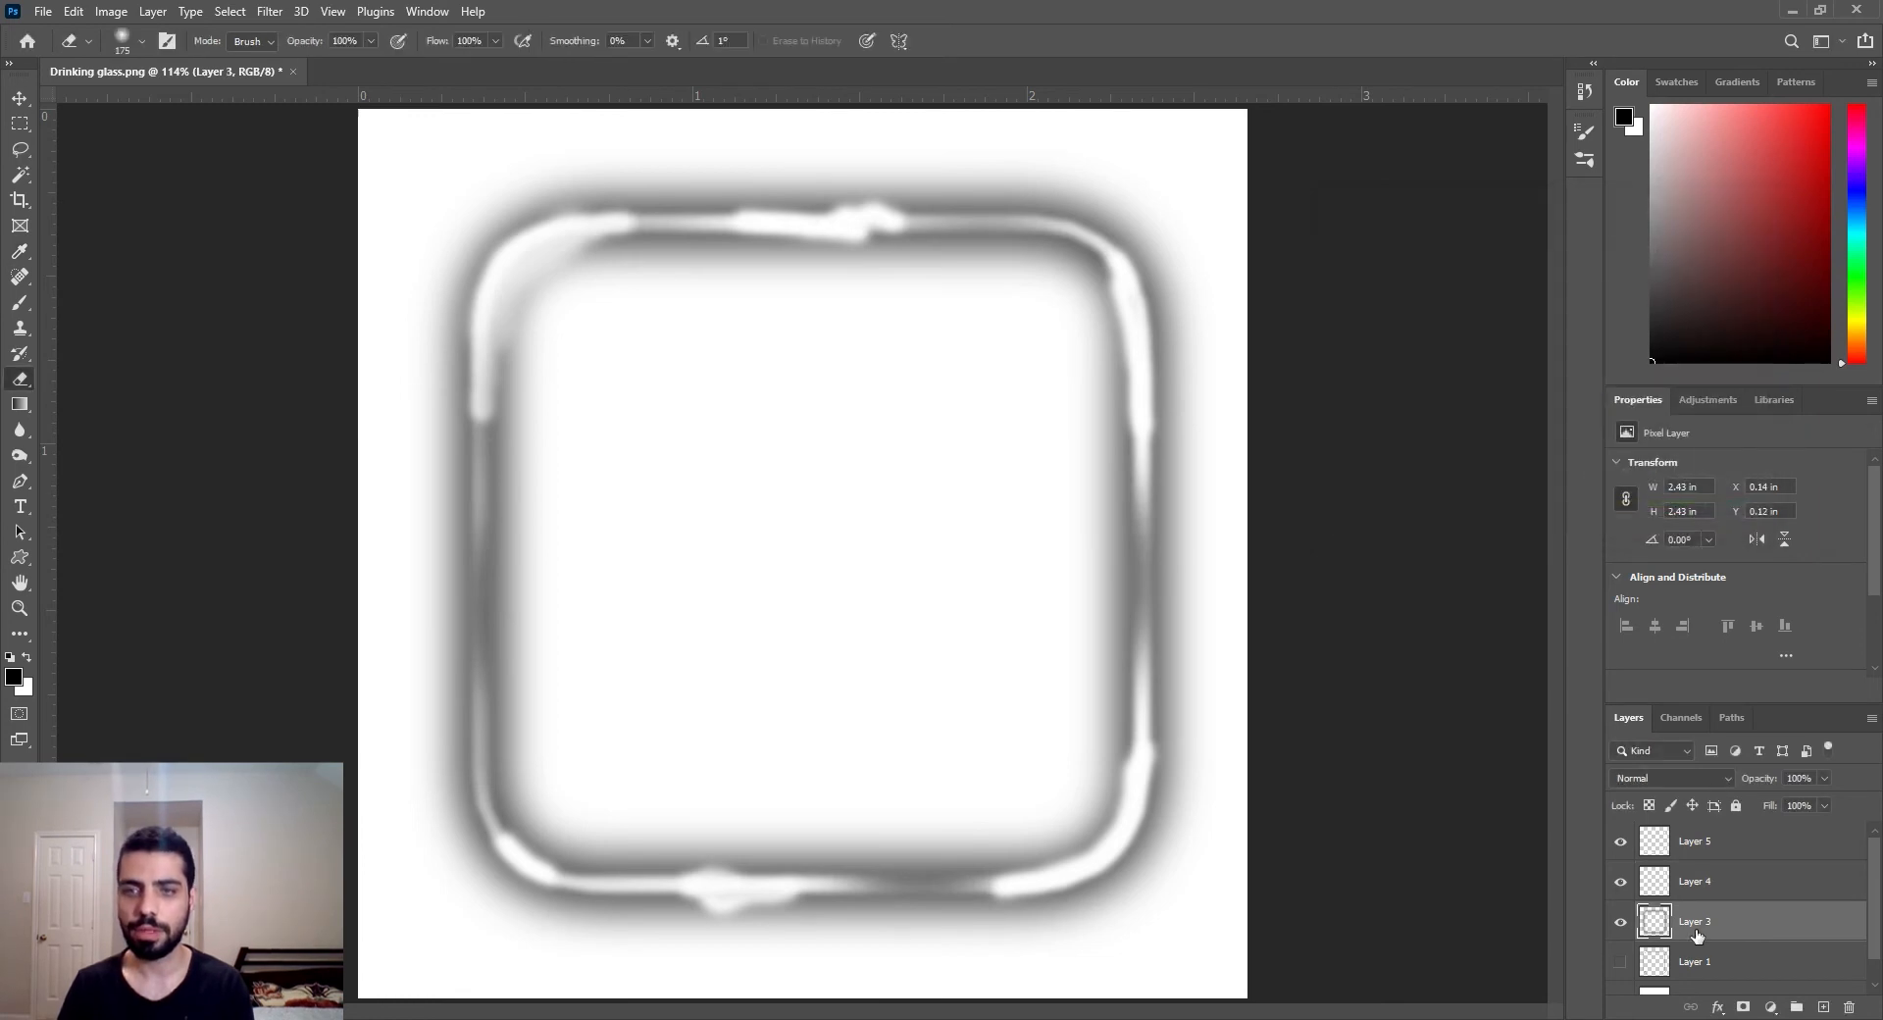
pyautogui.hotkey('ctrl', 'u')
pyautogui.moveTo(1505, 439); pyautogui.dragTo(1657, 433)
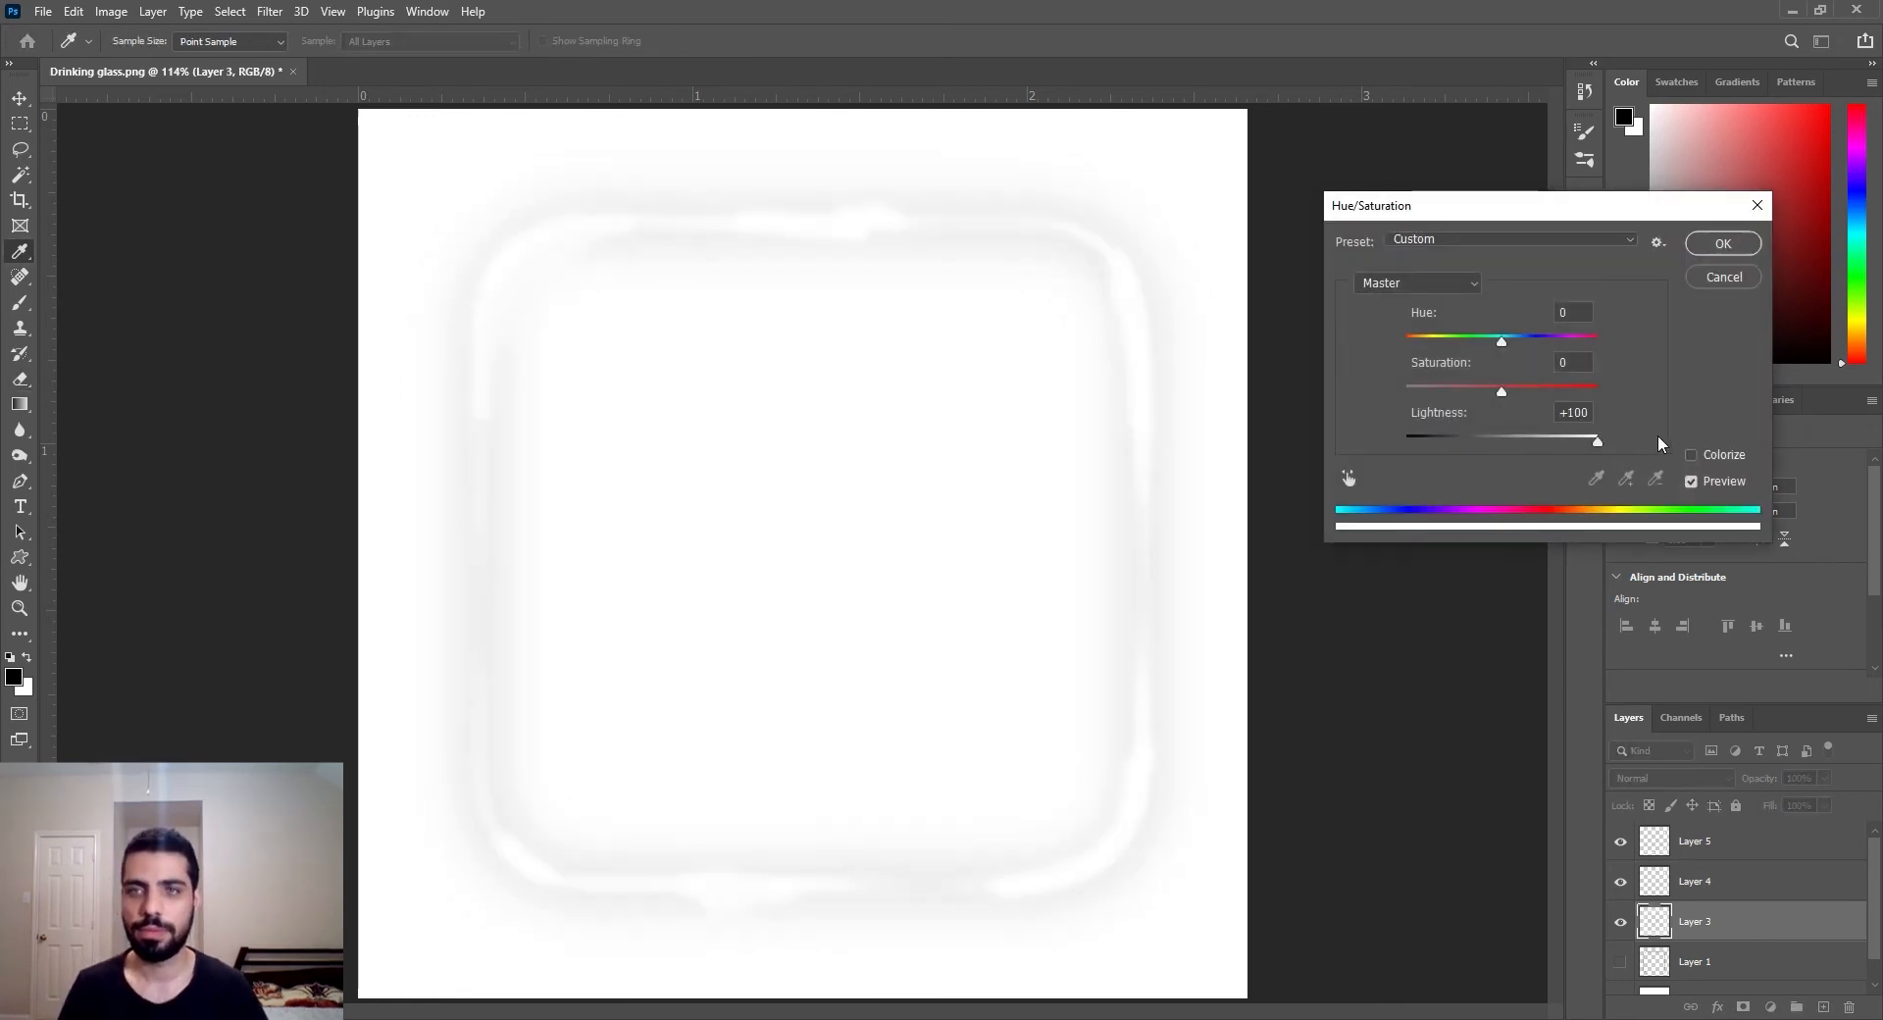
pyautogui.click(1723, 244)
pyautogui.press('e')
# Fill the background Layer 2 with black, and hide the layer so only the white rings remain on transparency
pyautogui.scroll(-1, 1733, 931)
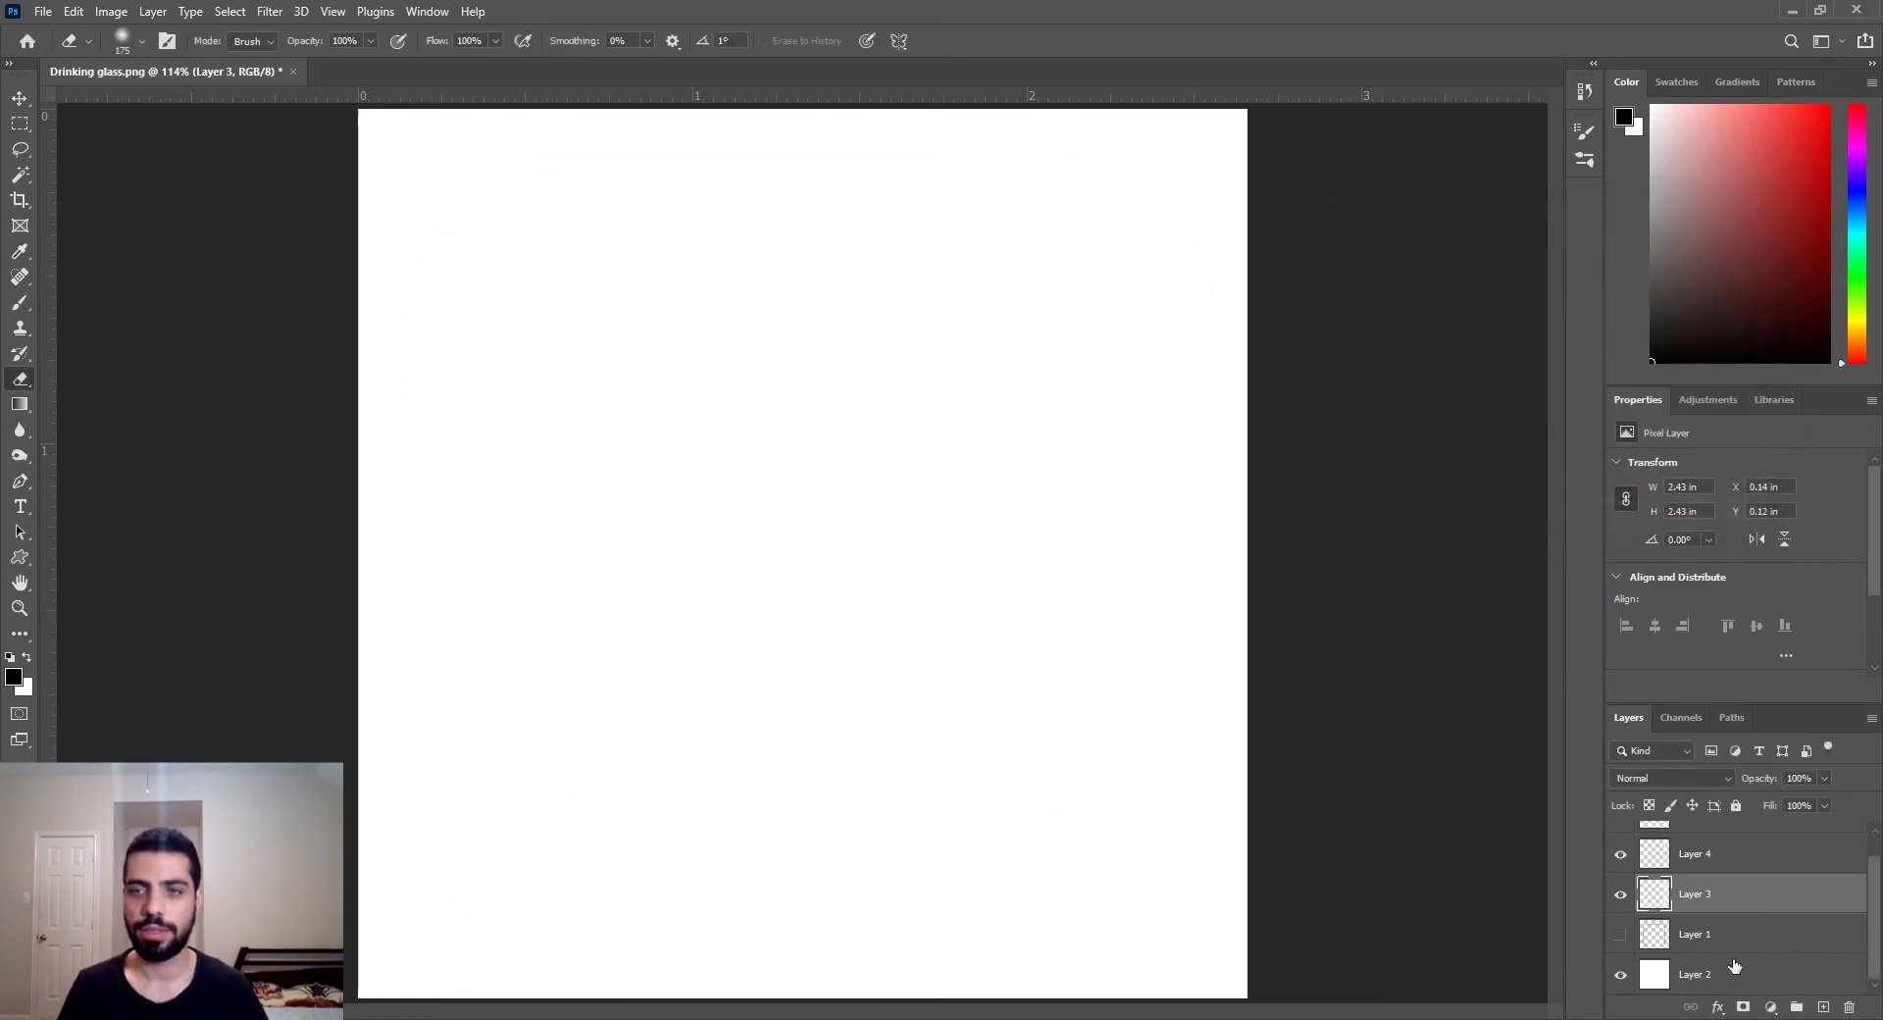
pyautogui.click(1733, 971)
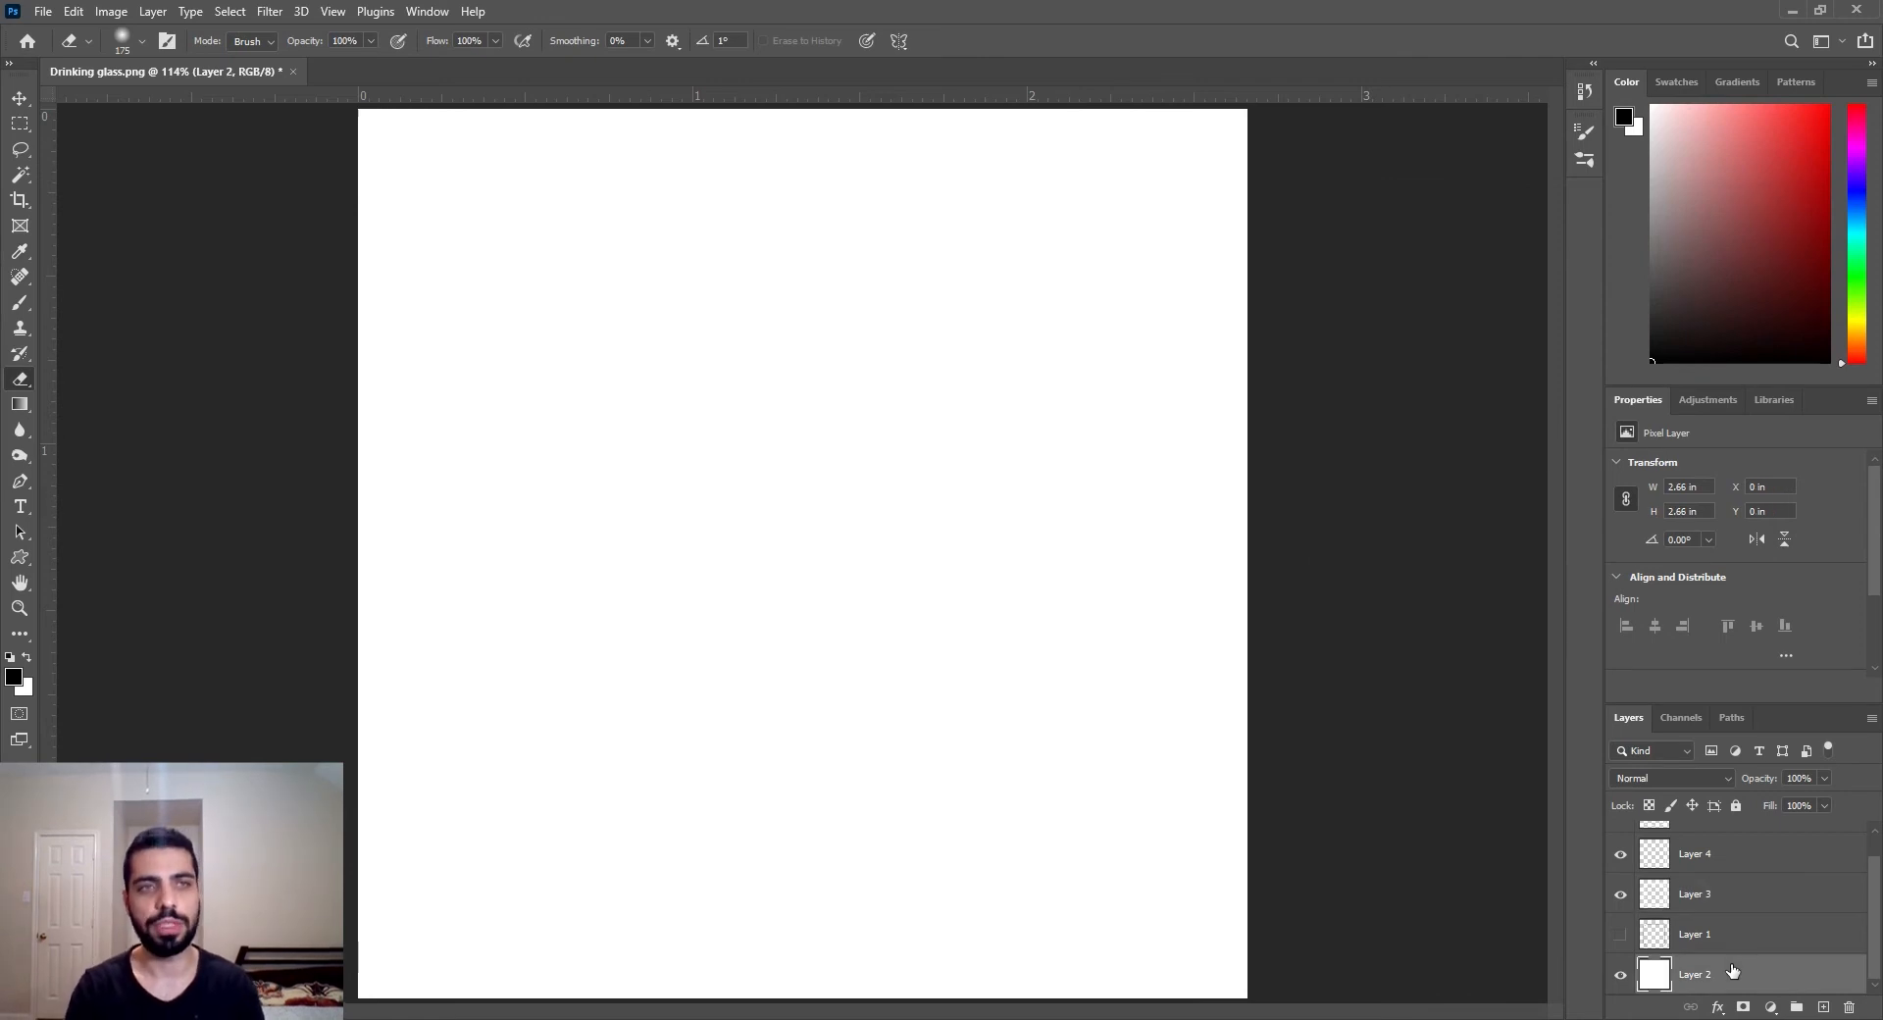
pyautogui.hotkey('alt', 'BackSpace')
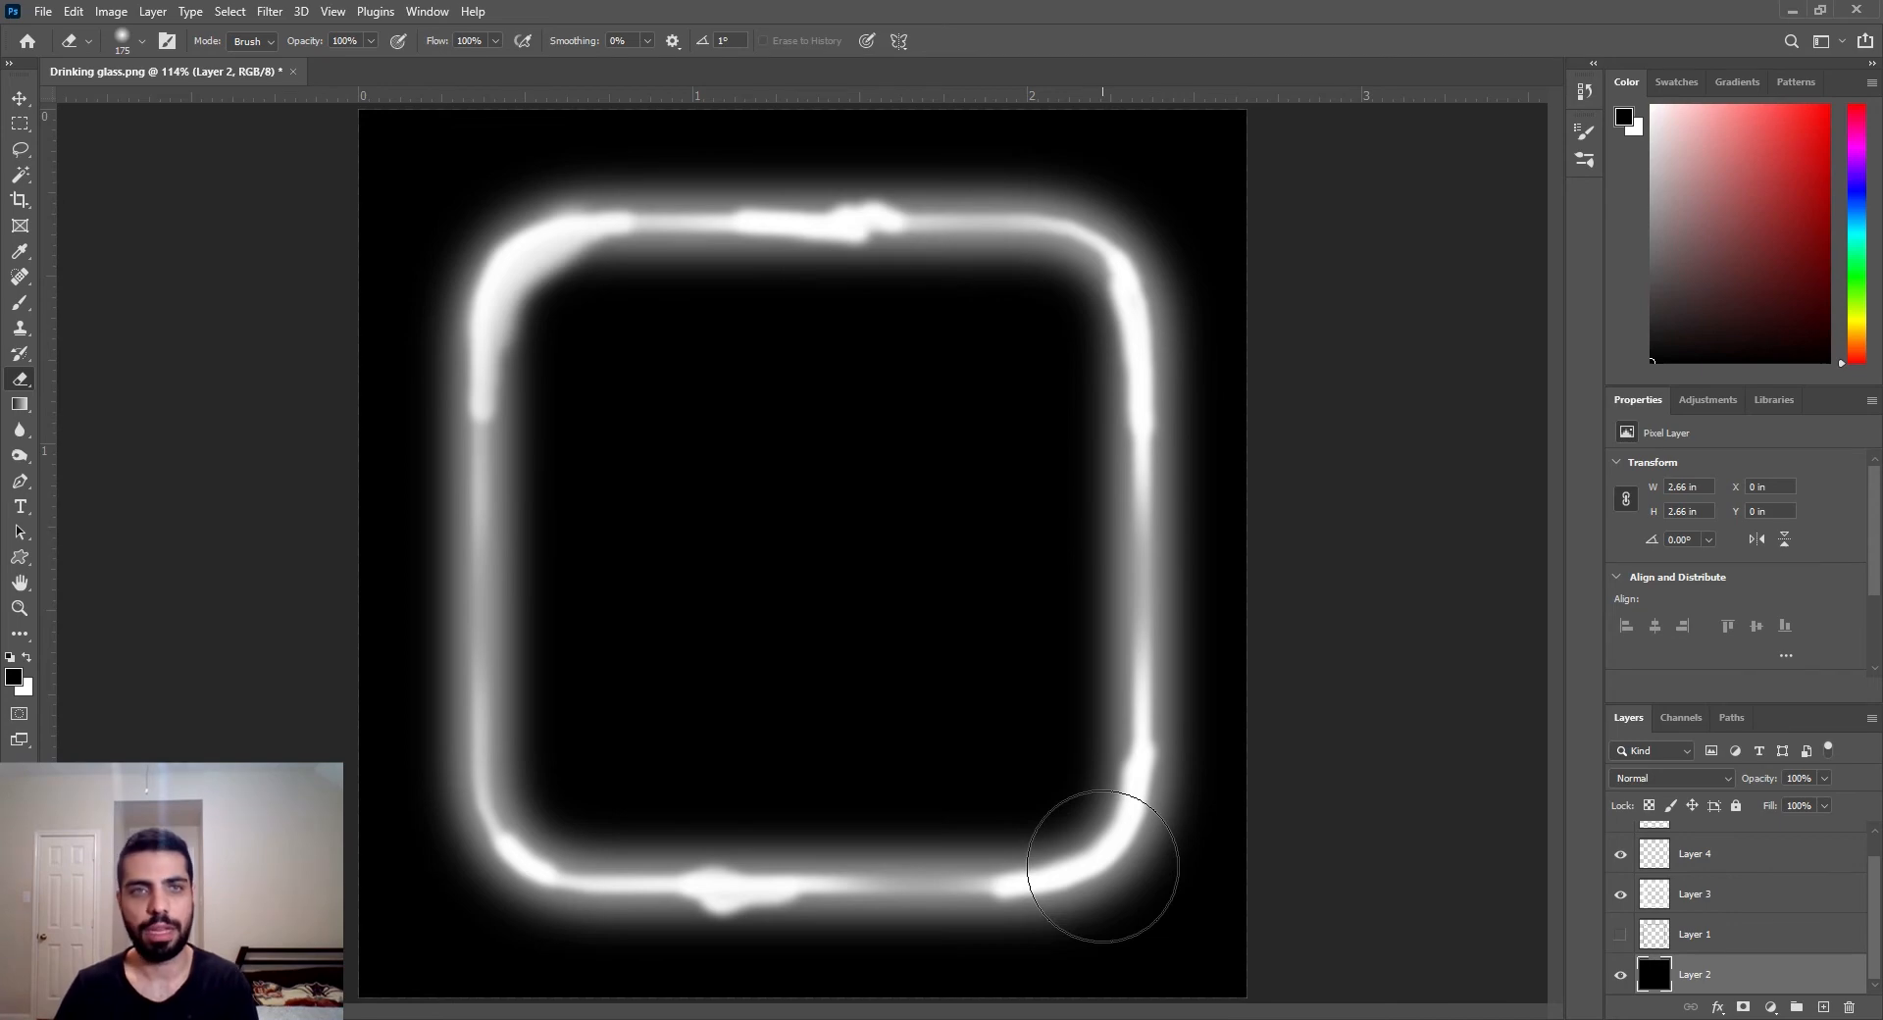
pyautogui.click(1620, 975)
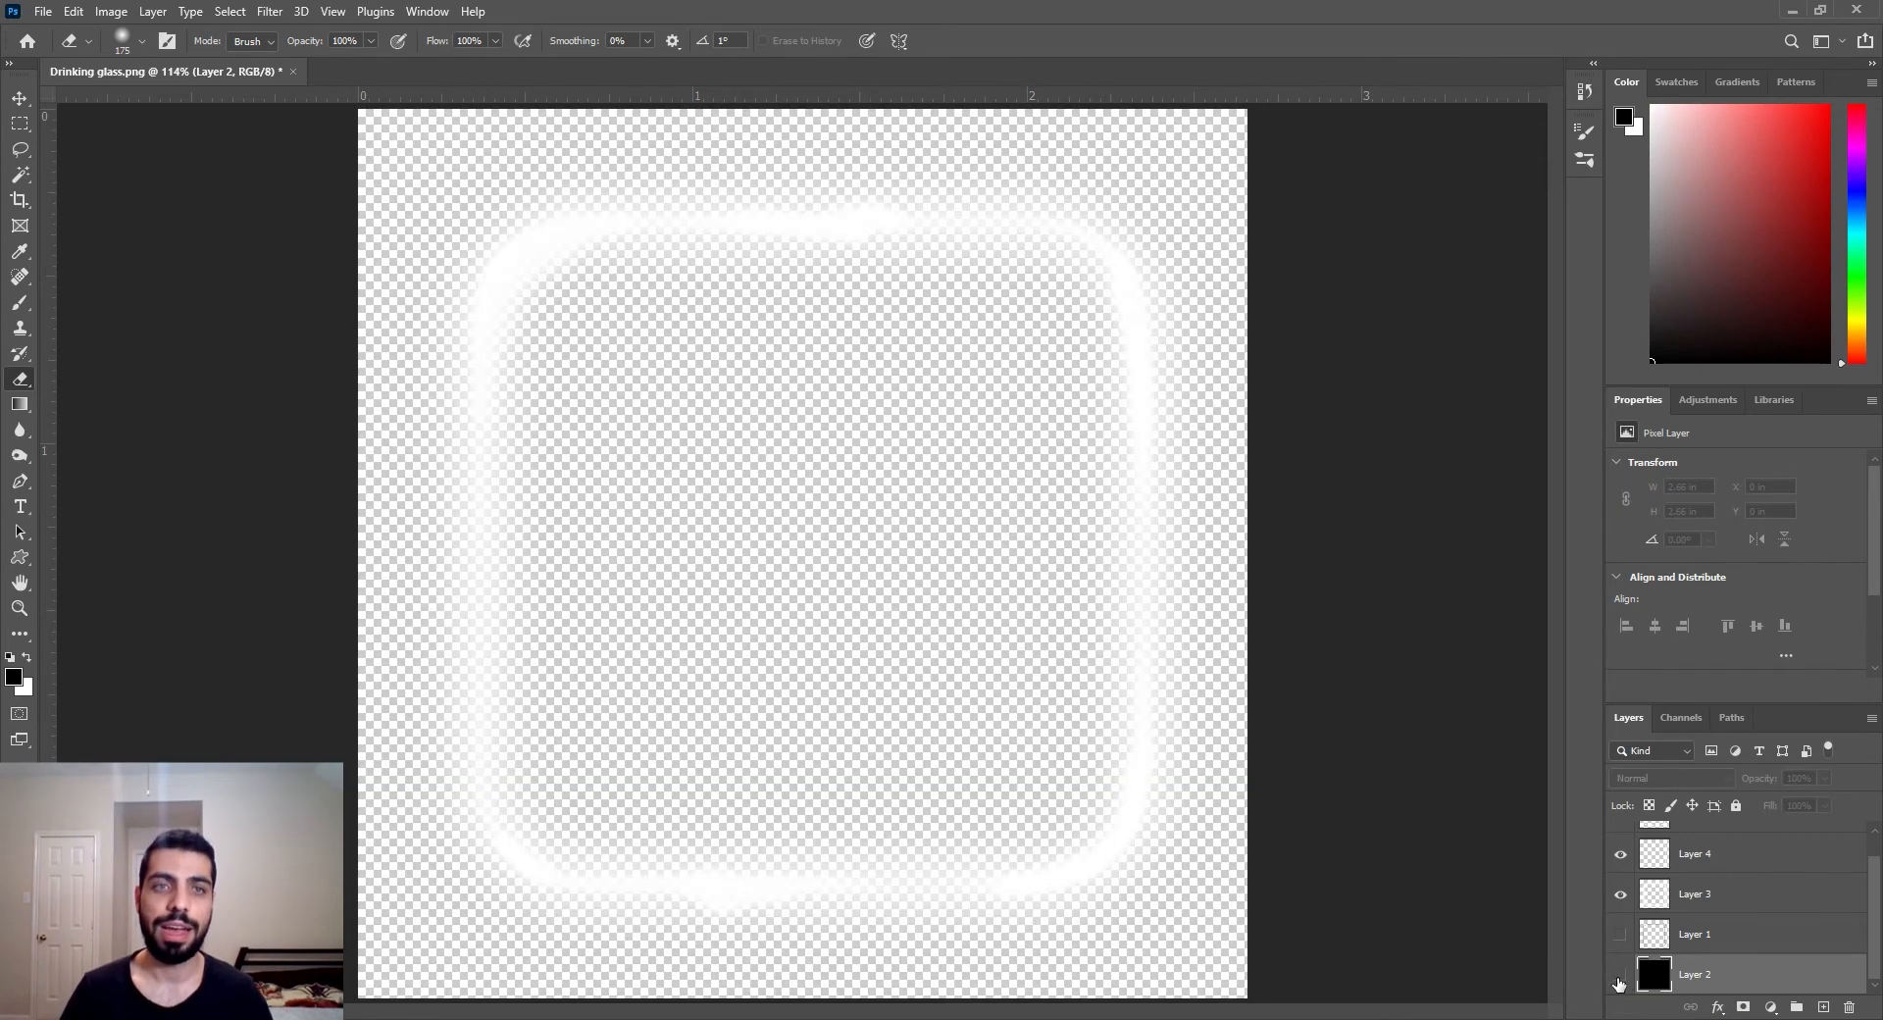
# Save a copy of the image to the Desktop as the PNG file "Drinking glass Blurry.png" with the large file size option
pyautogui.click(44, 12)
pyautogui.click(126, 248)
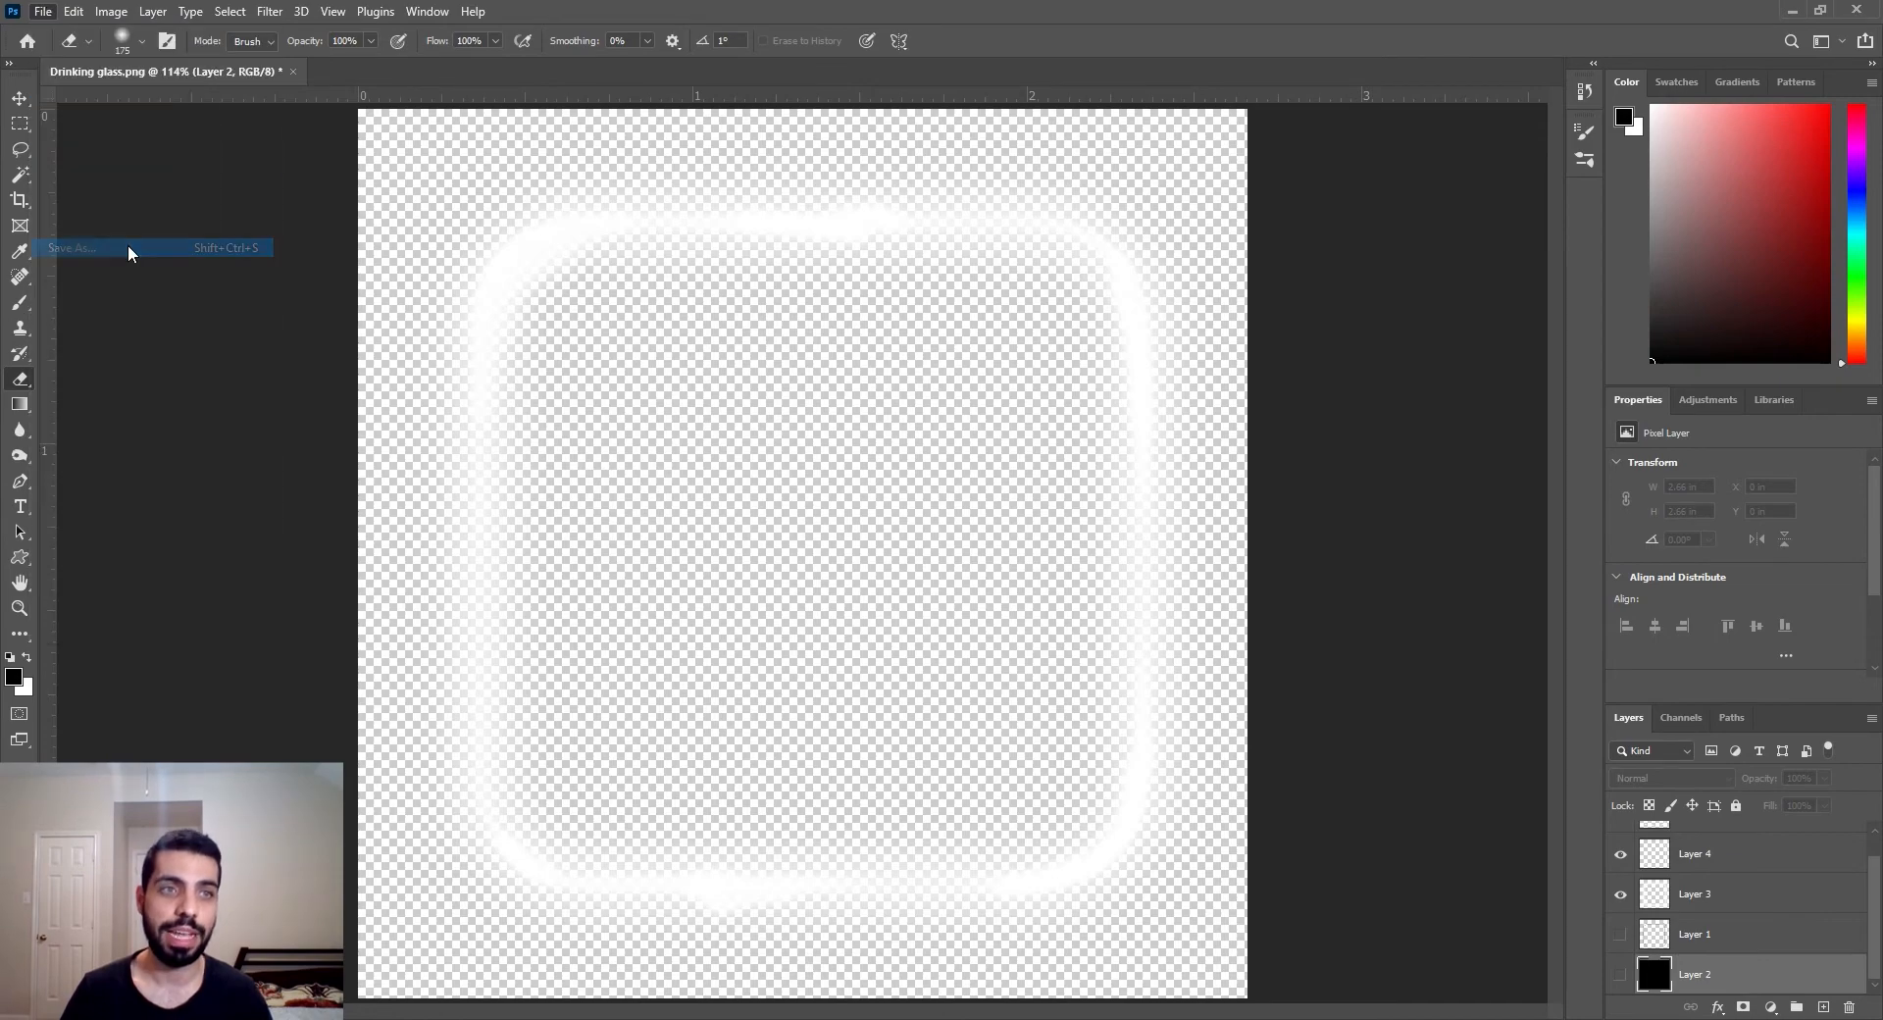
pyautogui.click(336, 755)
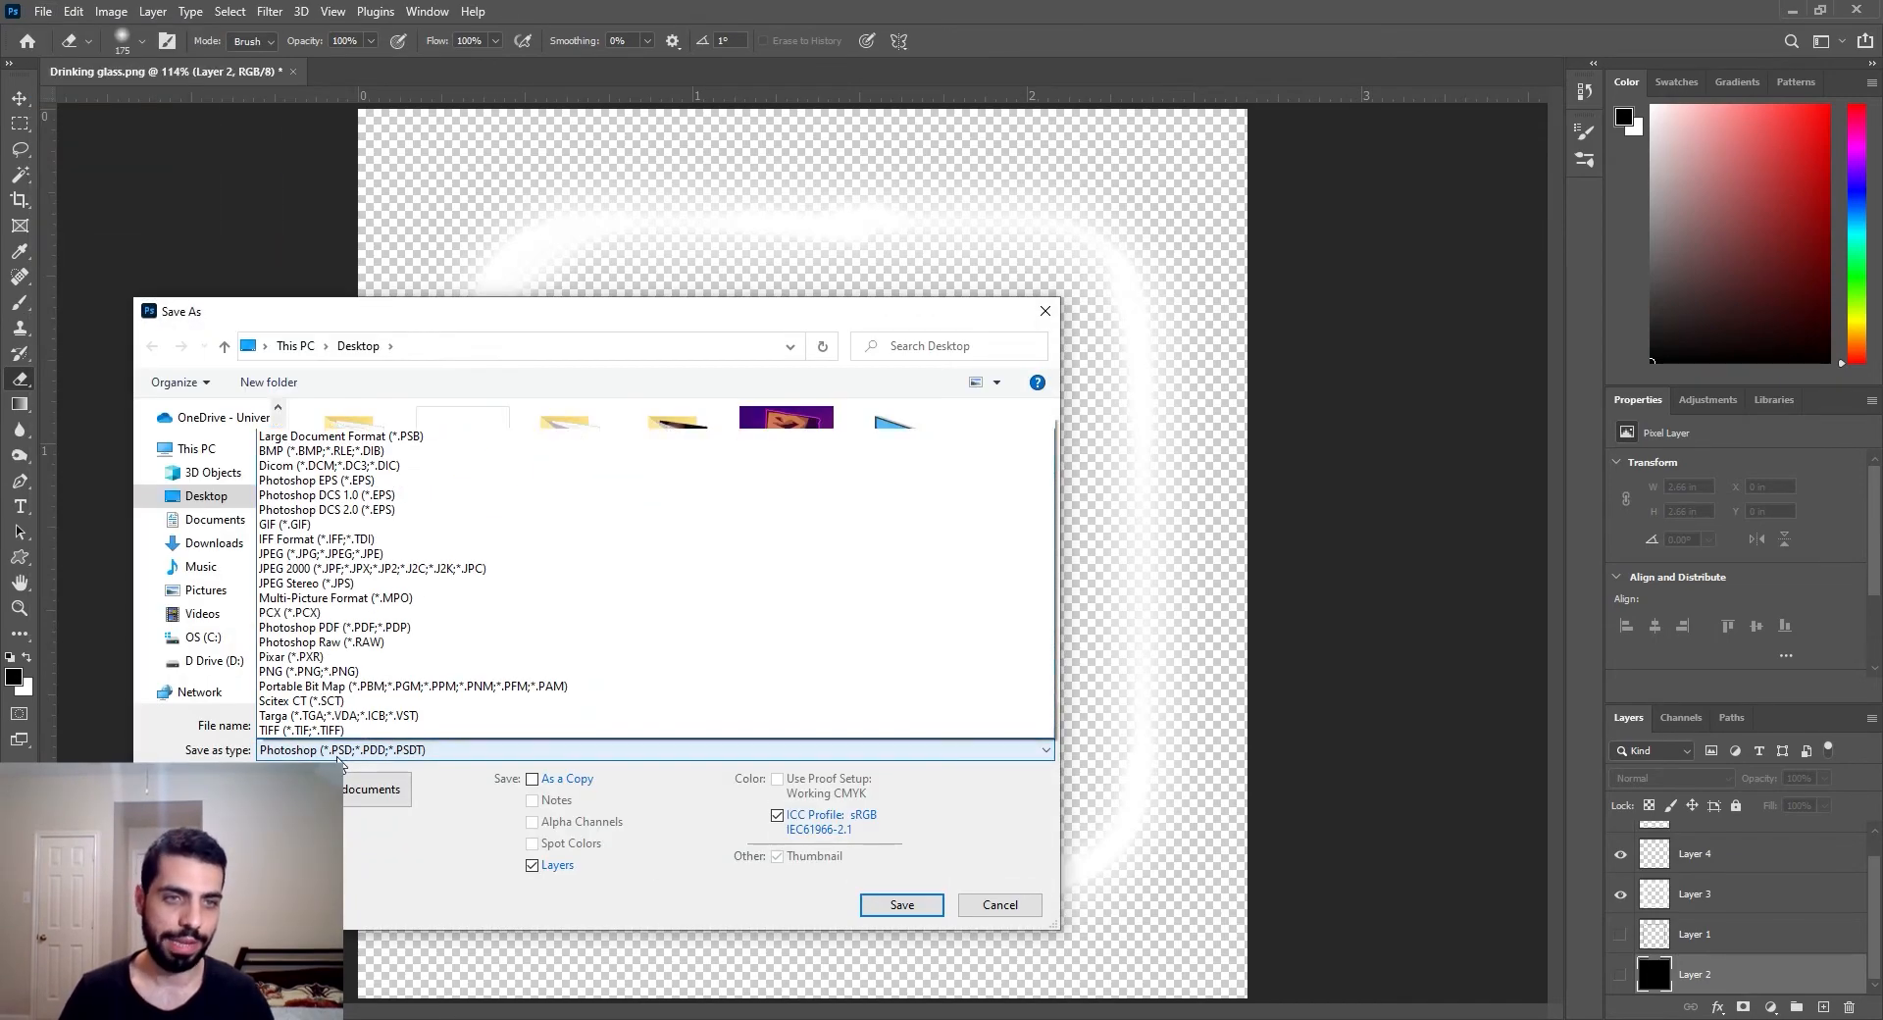
pyautogui.click(327, 672)
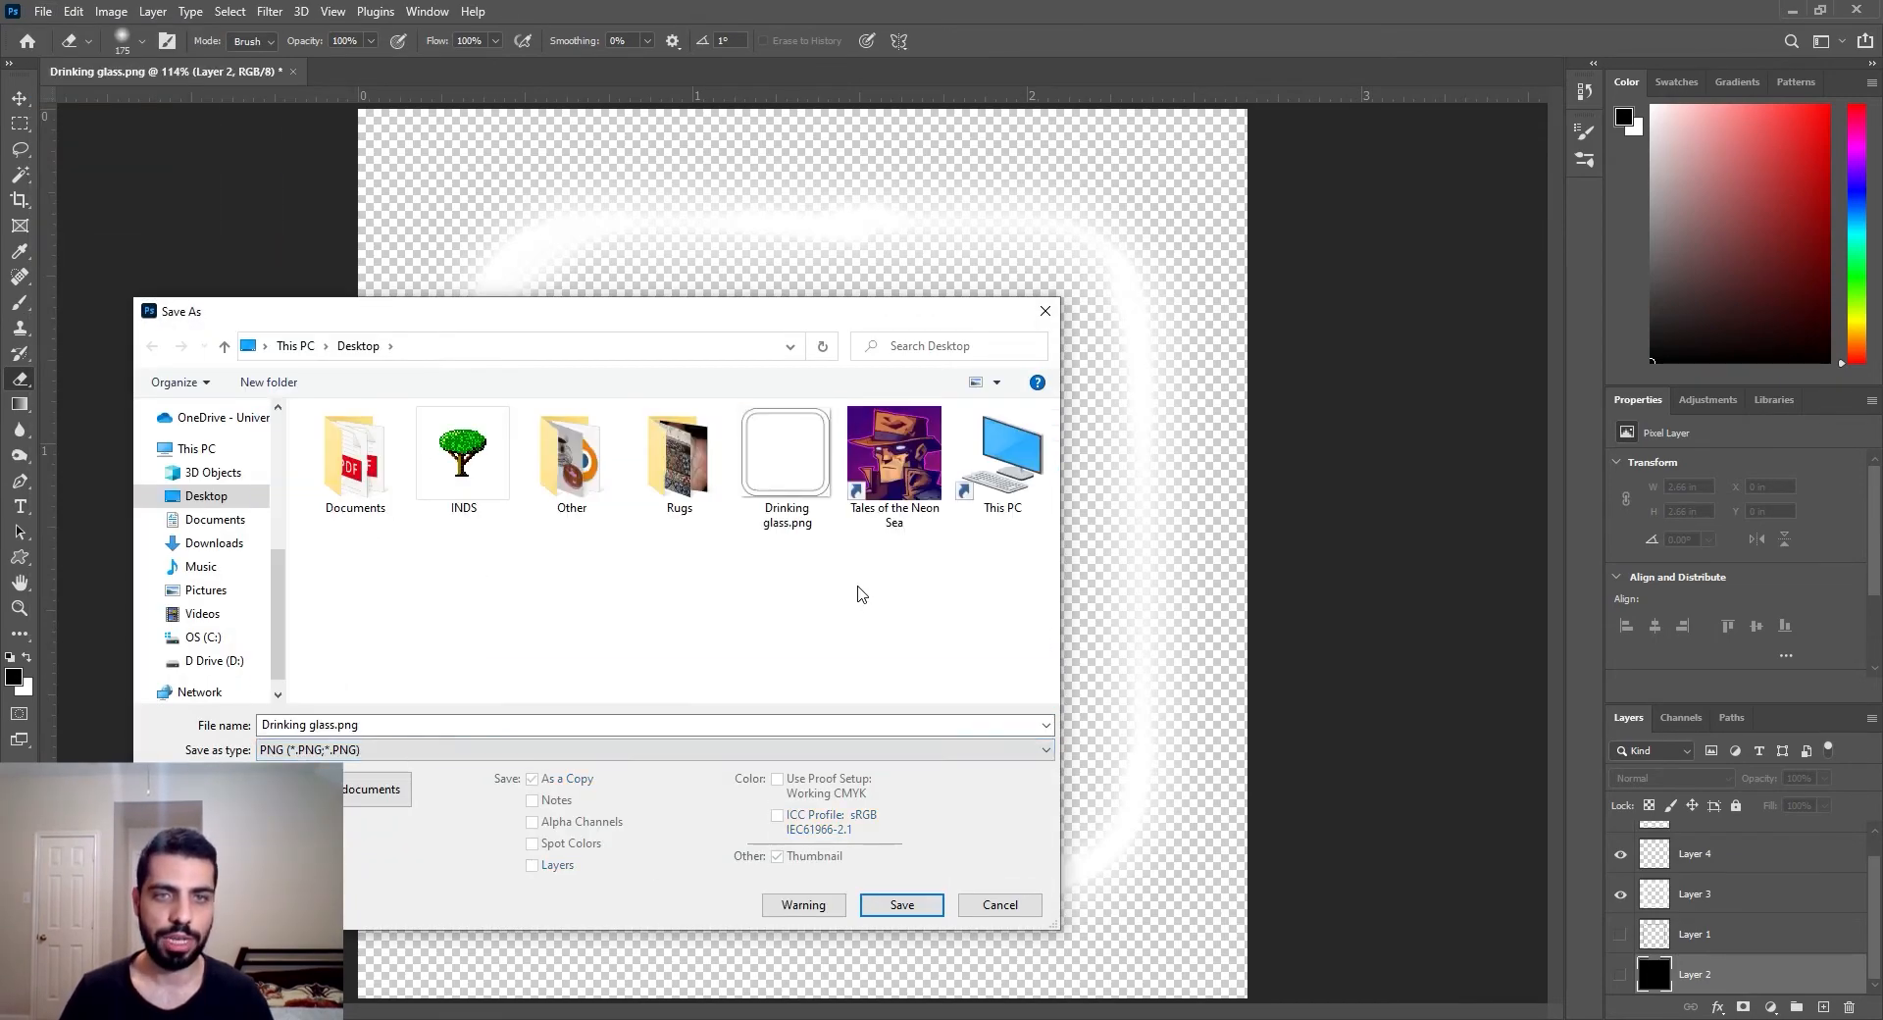
pyautogui.click(342, 725)
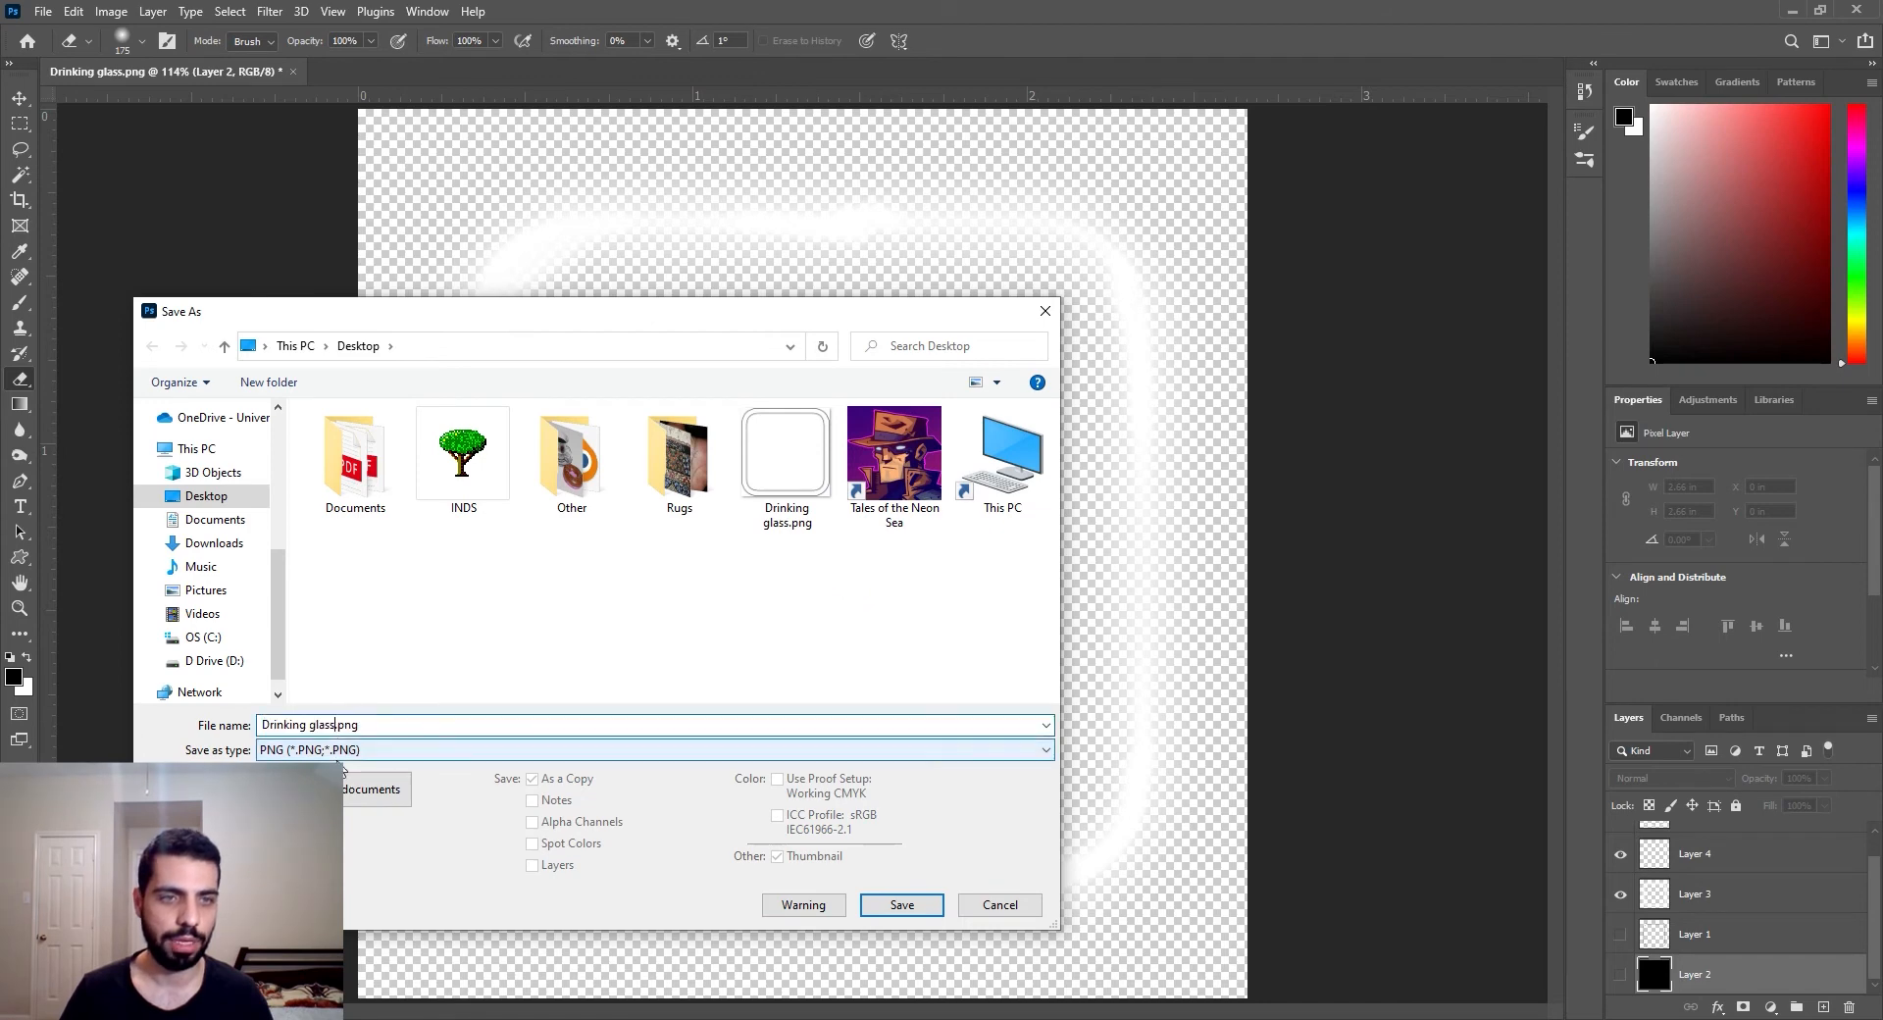
pyautogui.write('Blurry')
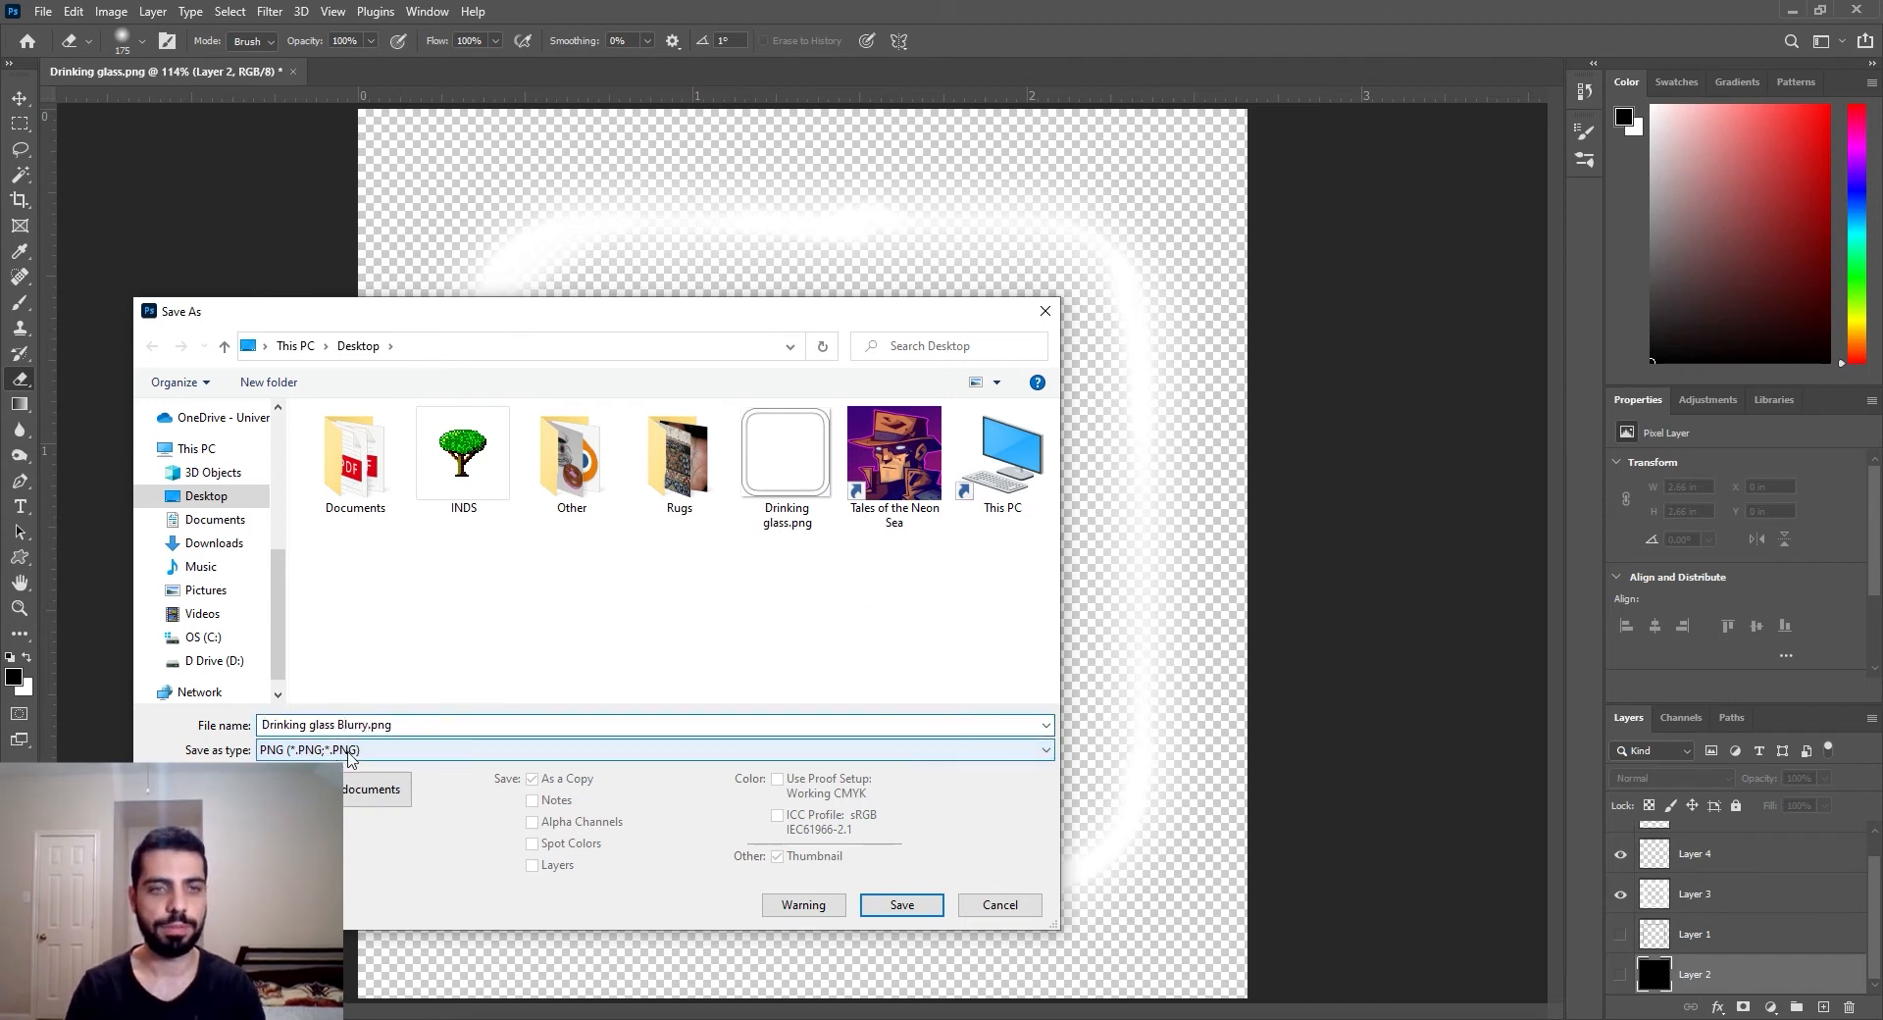
pyautogui.click(875, 907)
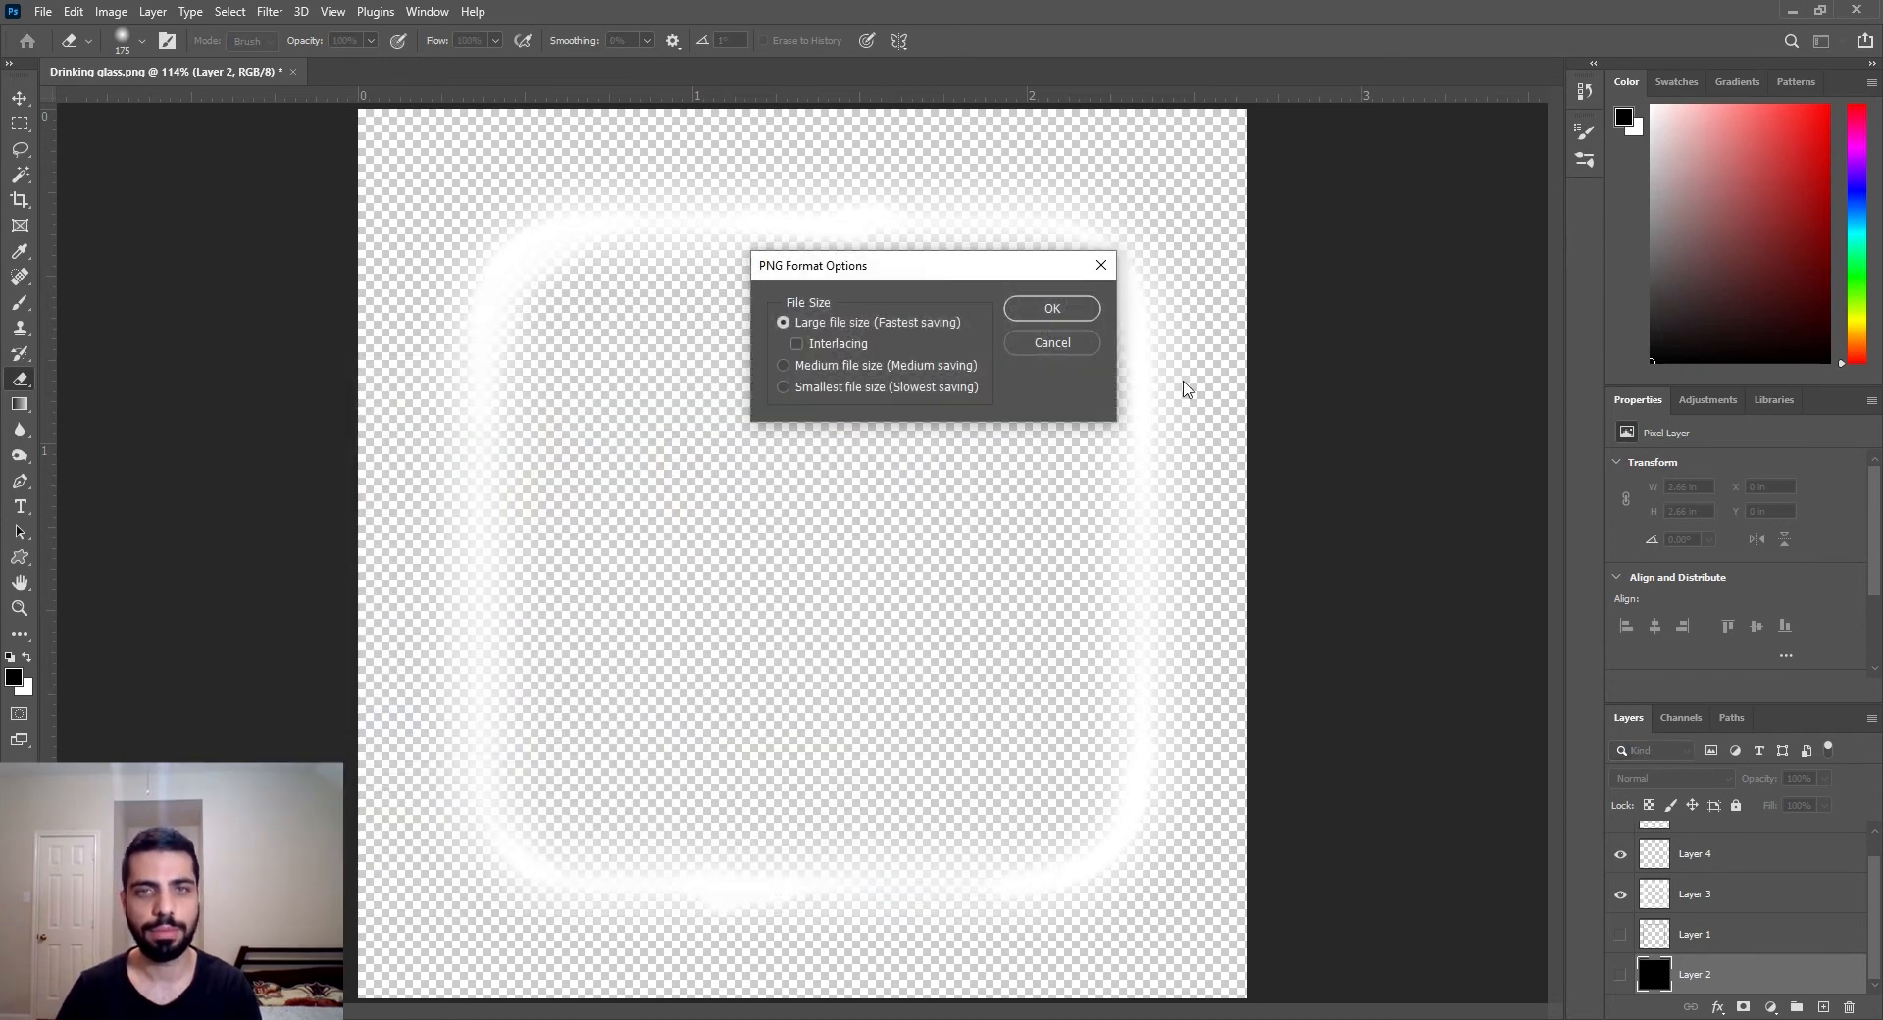
pyautogui.click(1093, 314)
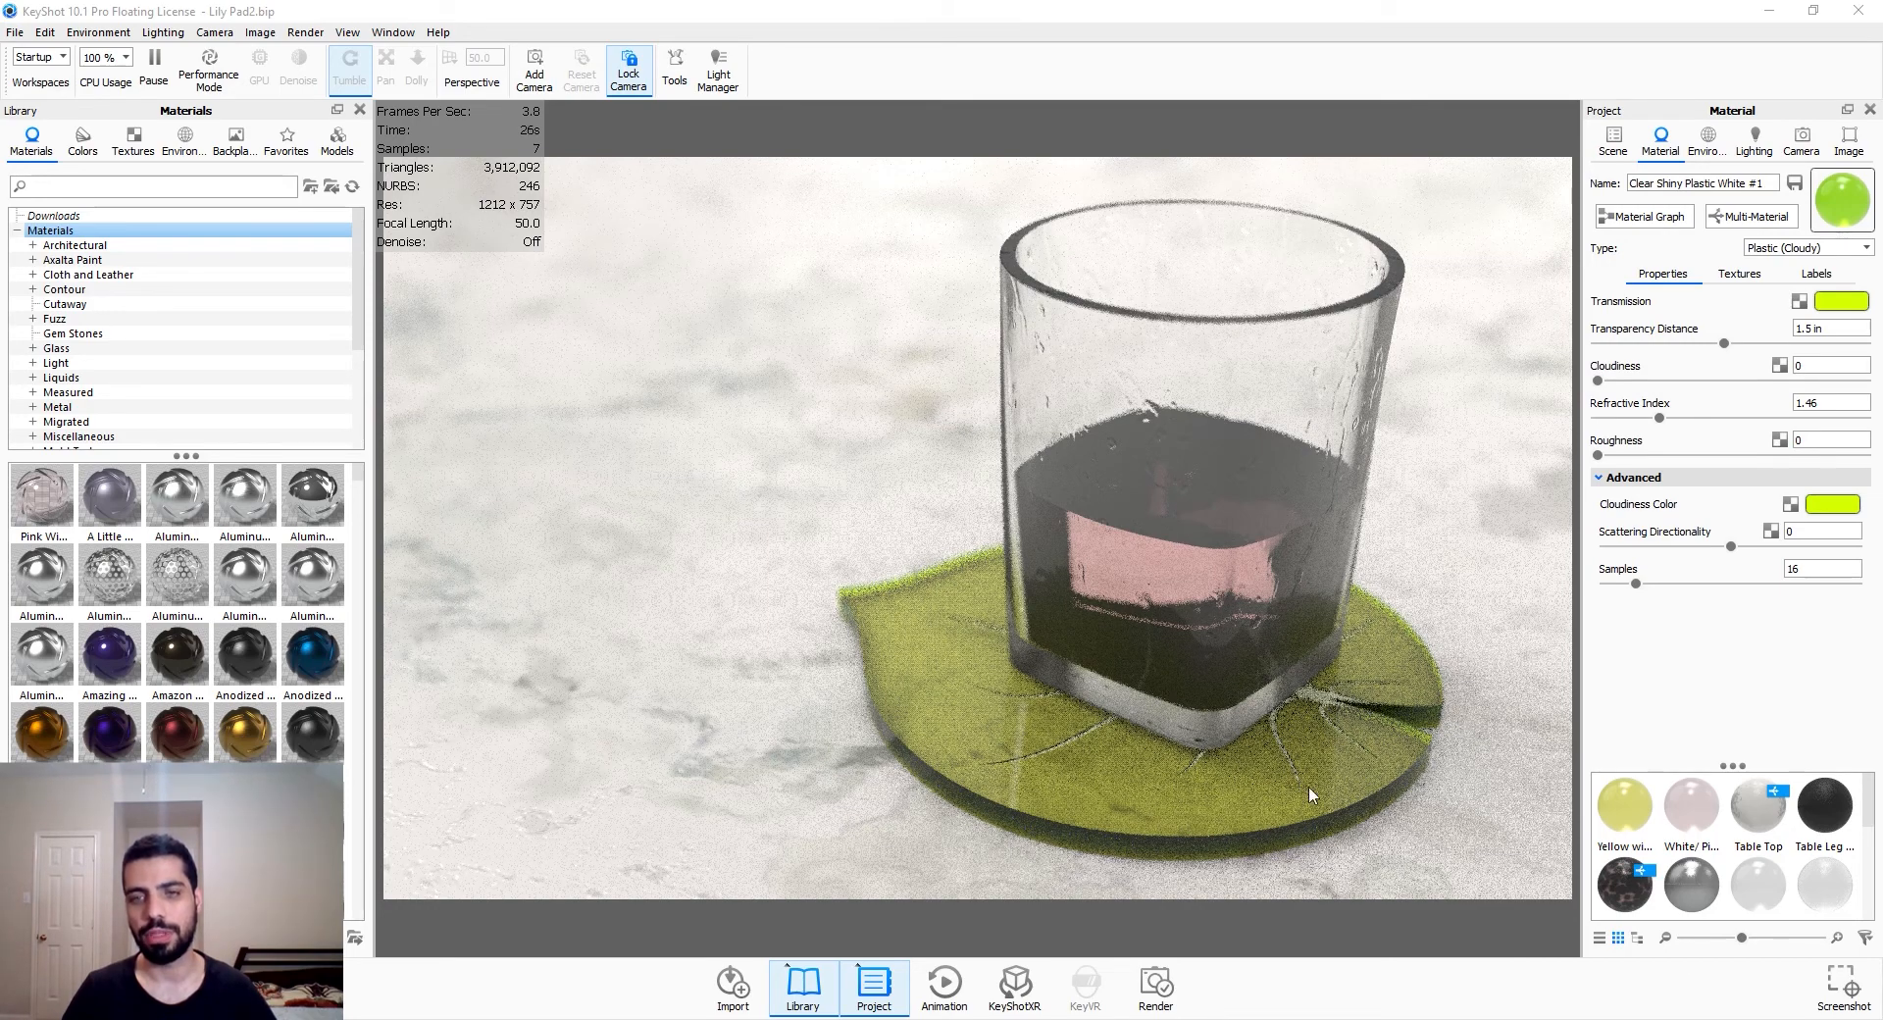
# Switch to KeyShot and hide the Drinking glass model in the Lily Pad2 scene
pyautogui.click(1612, 142)
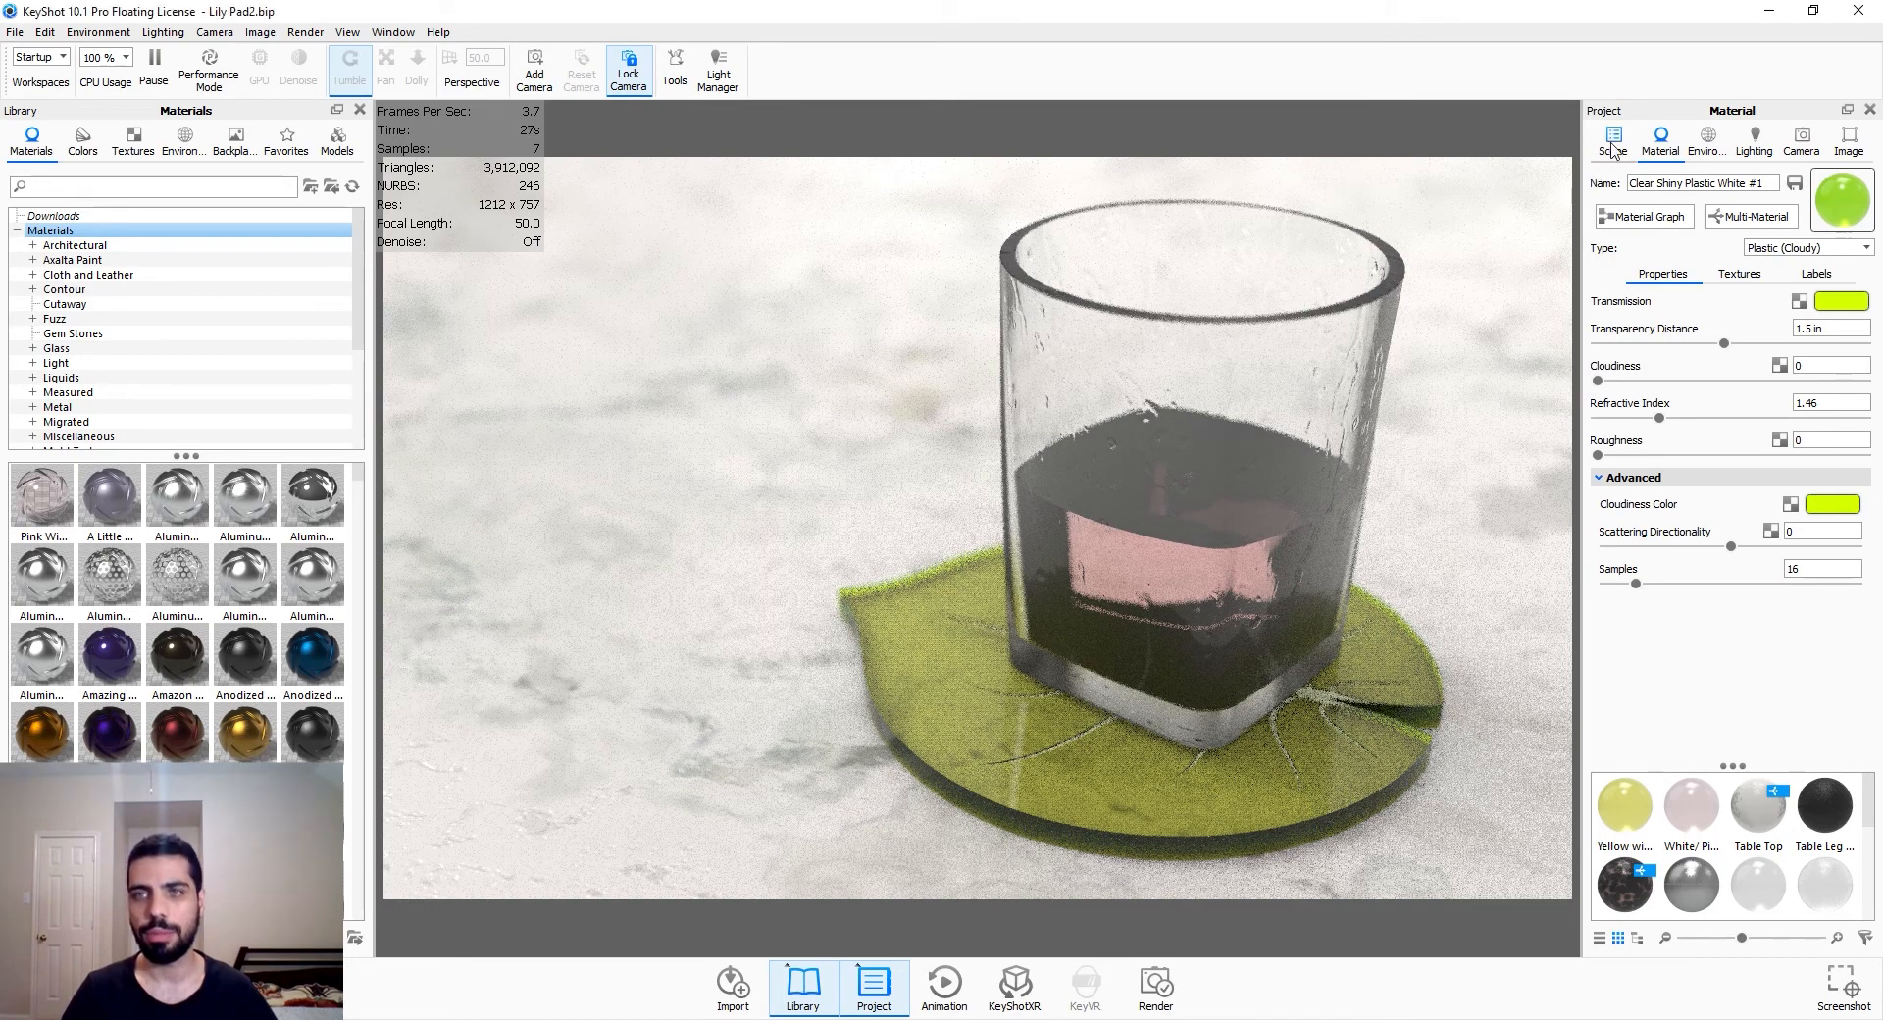
pyautogui.scroll(-10, 1706, 412)
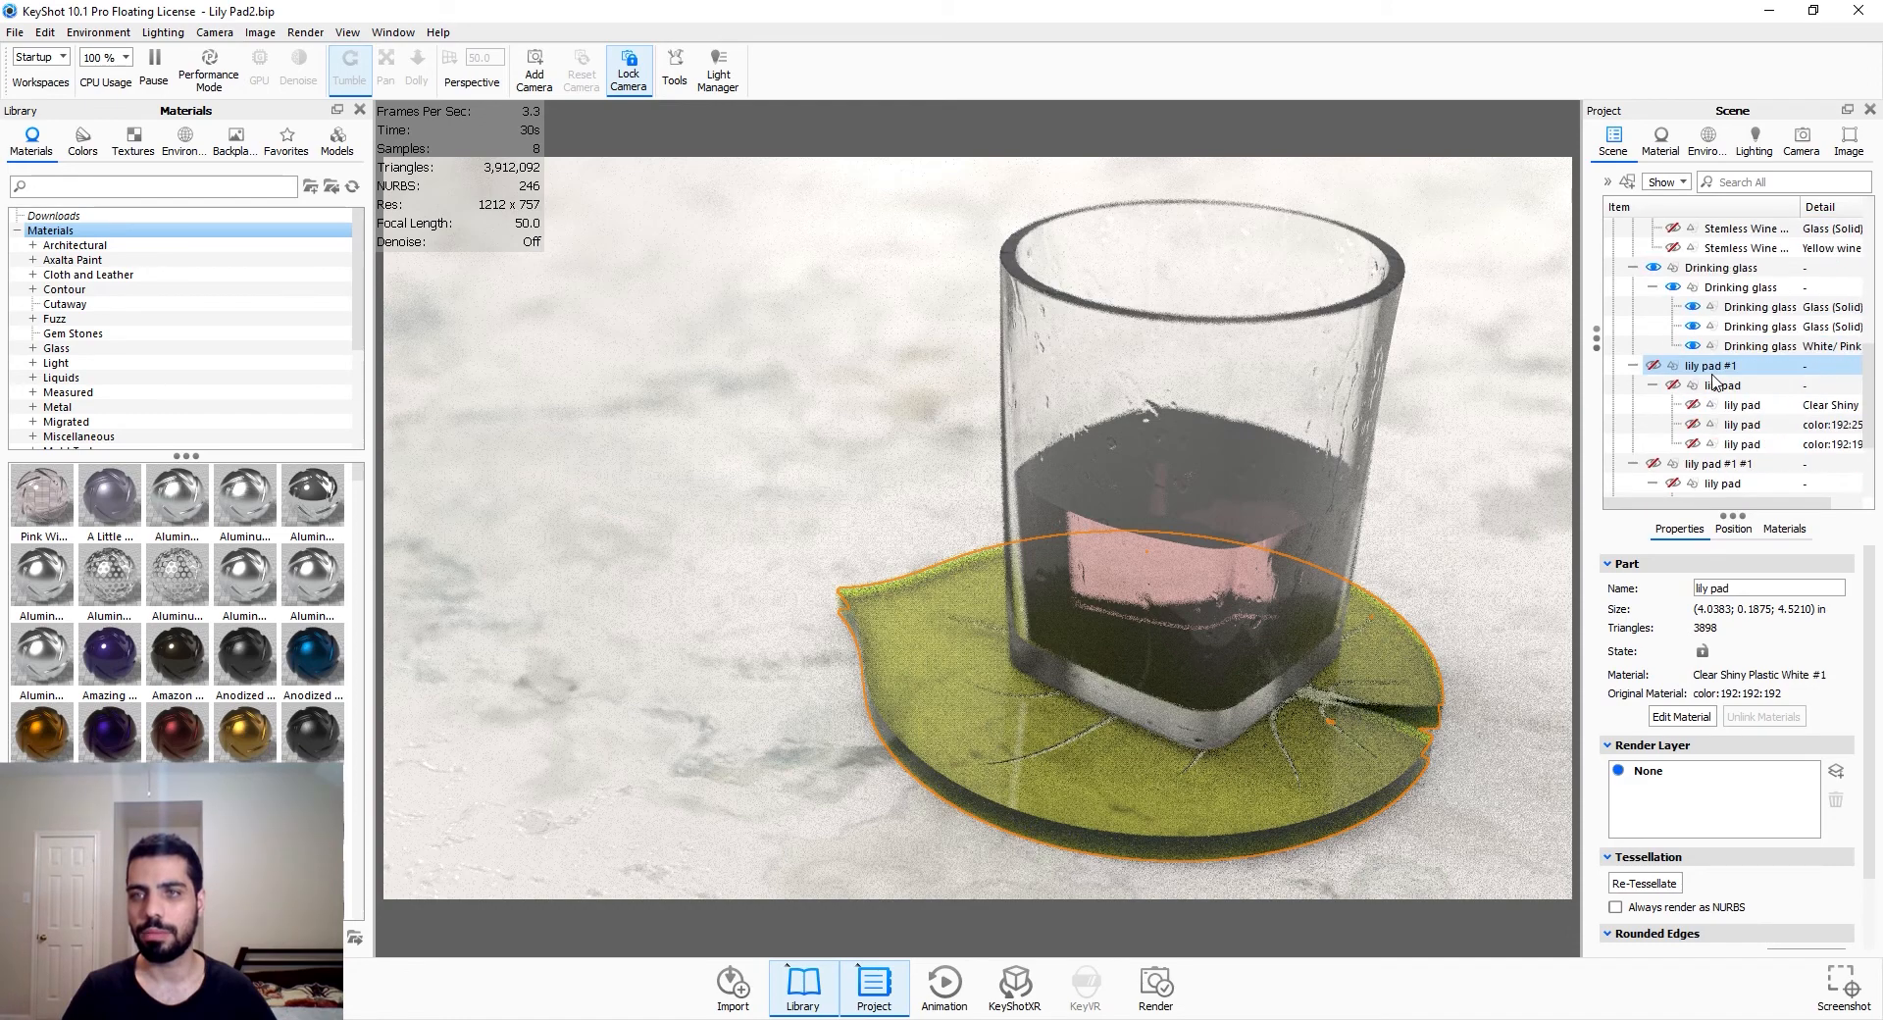
pyautogui.scroll(3, 1724, 448)
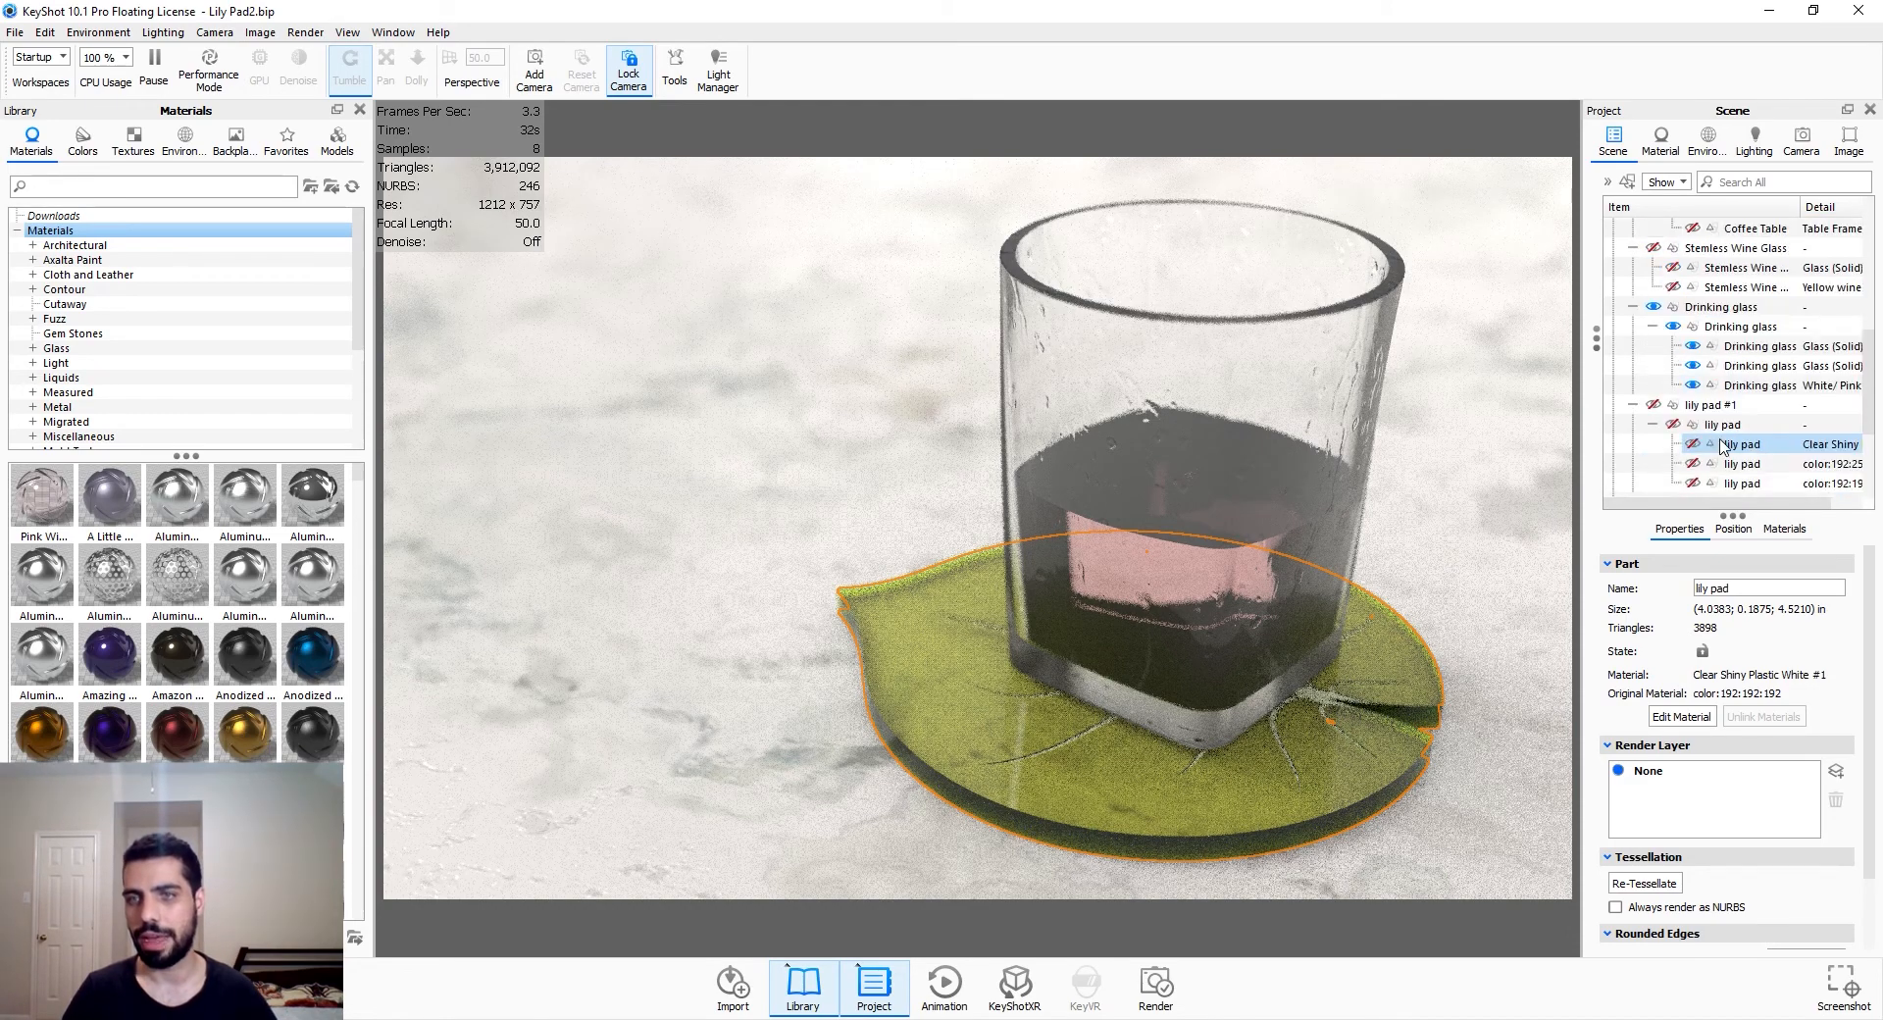
pyautogui.click(1656, 307)
pyautogui.click(1478, 481)
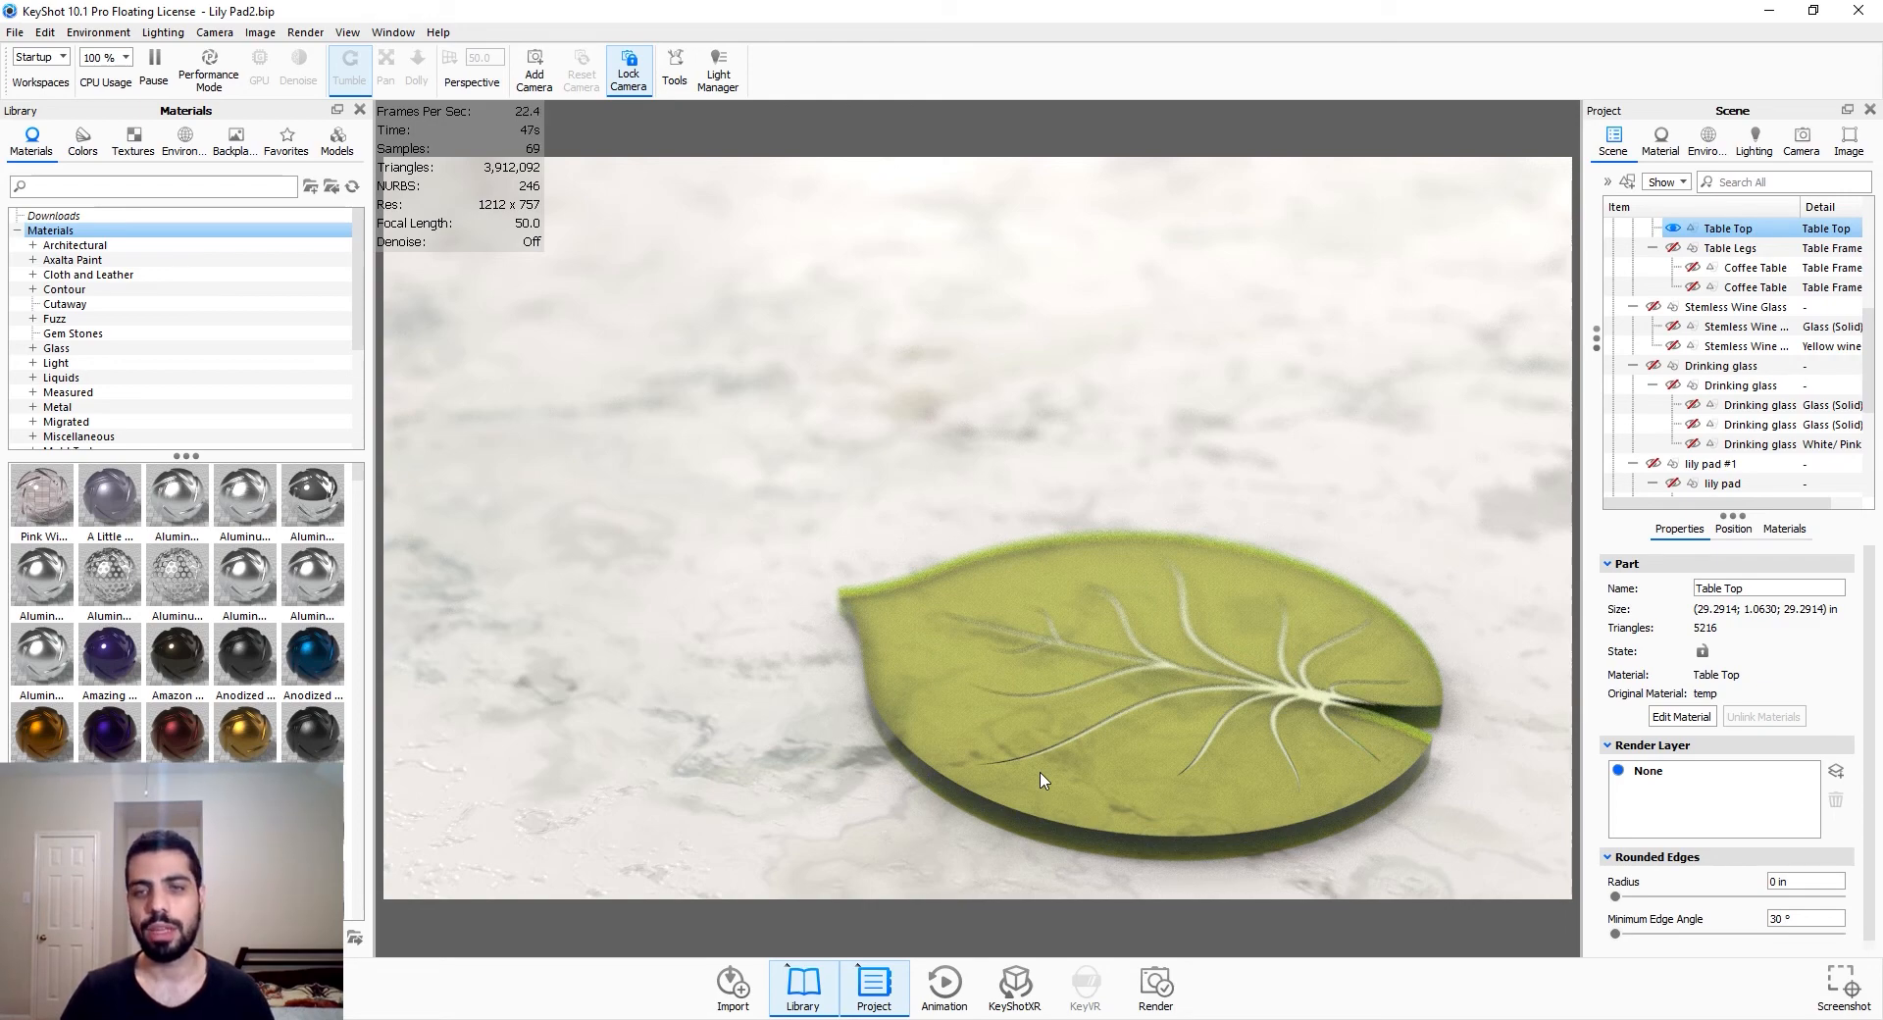
# Open the material graph of the lily pad's cloudy plastic and add Drinking glass Blurry.png as a texture map node below the Plastic node
pyautogui.doubleClick(1092, 793)
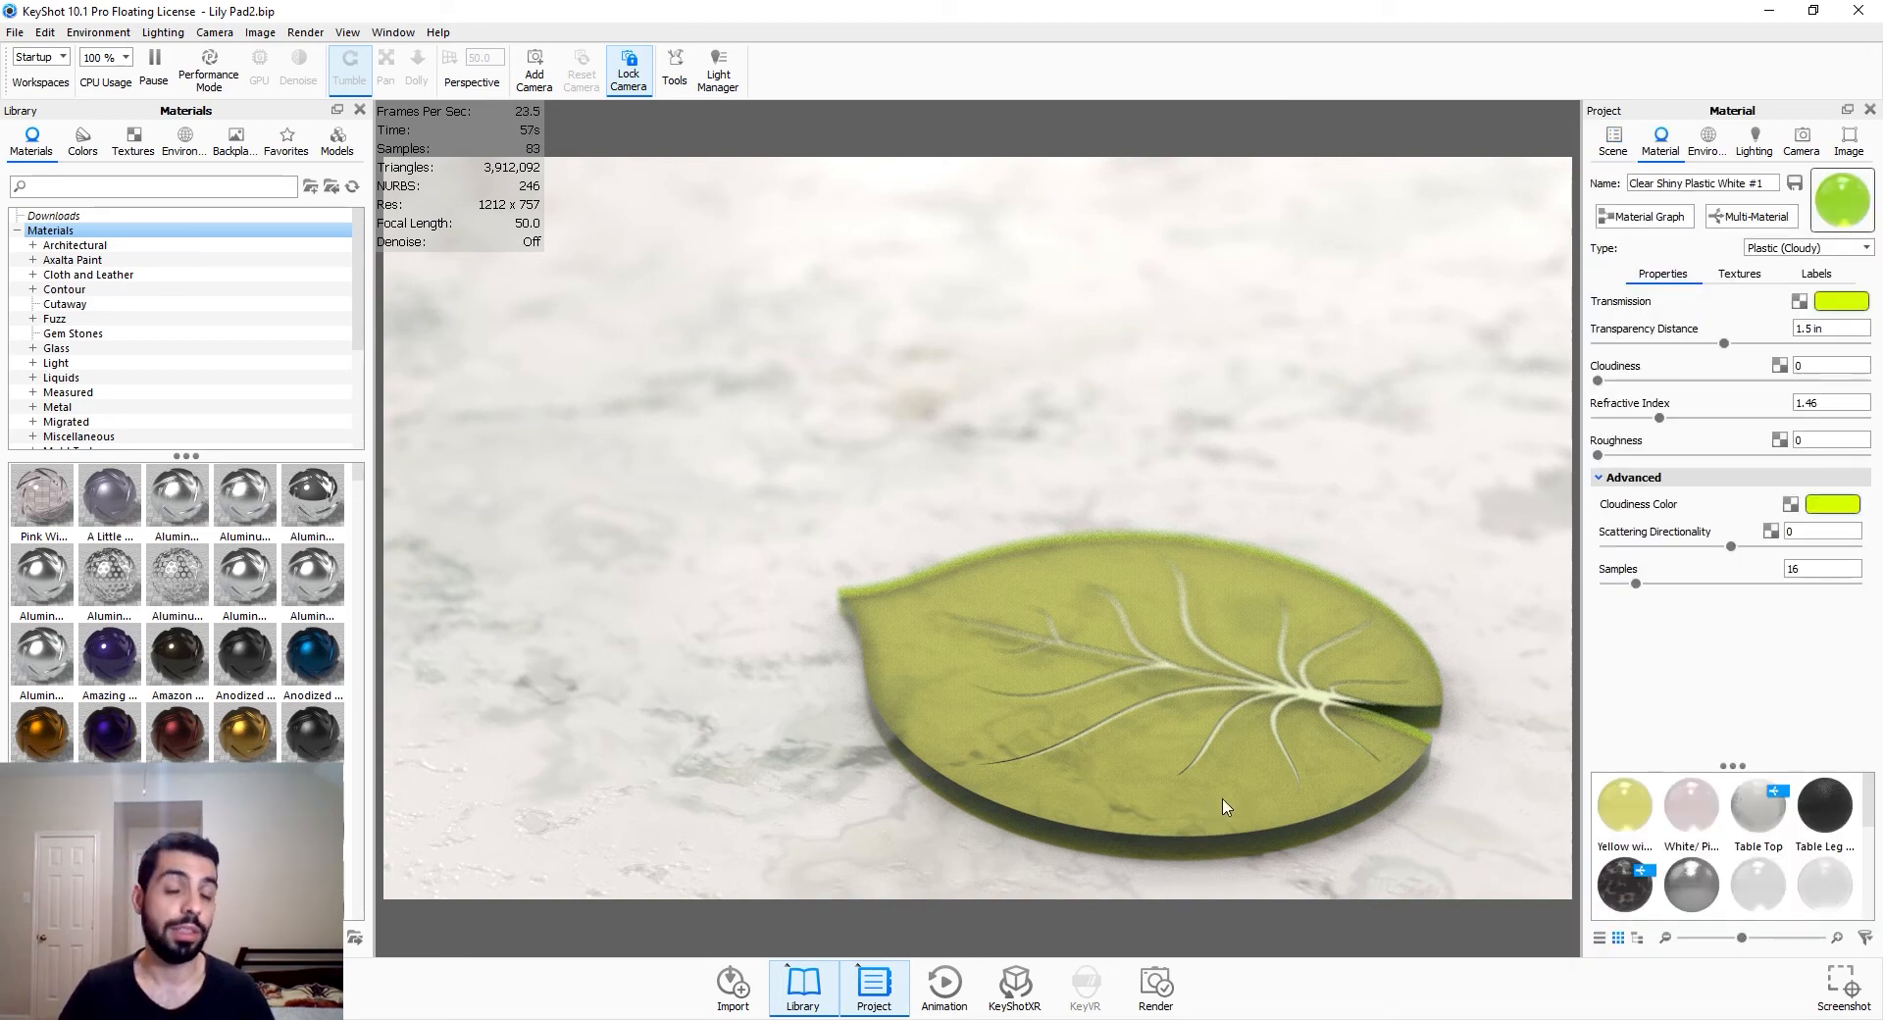
pyautogui.click(1625, 225)
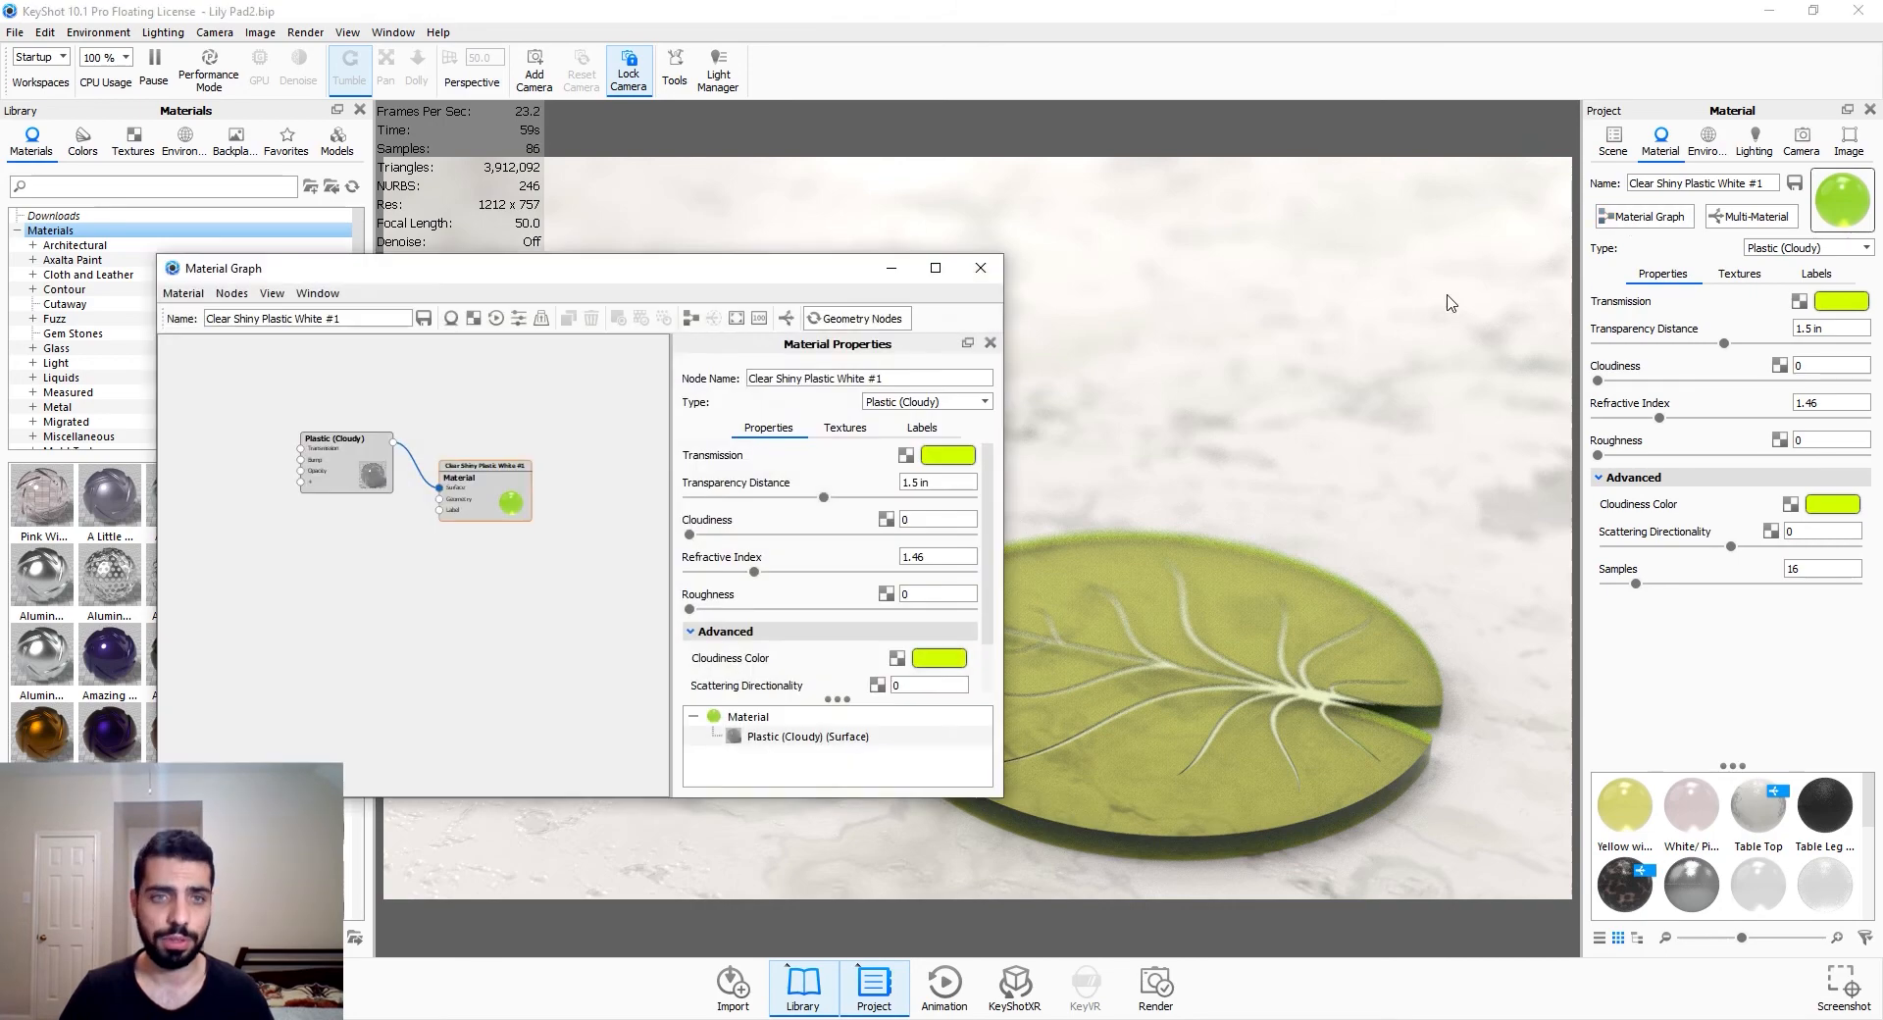
pyautogui.scroll(4, 362, 471)
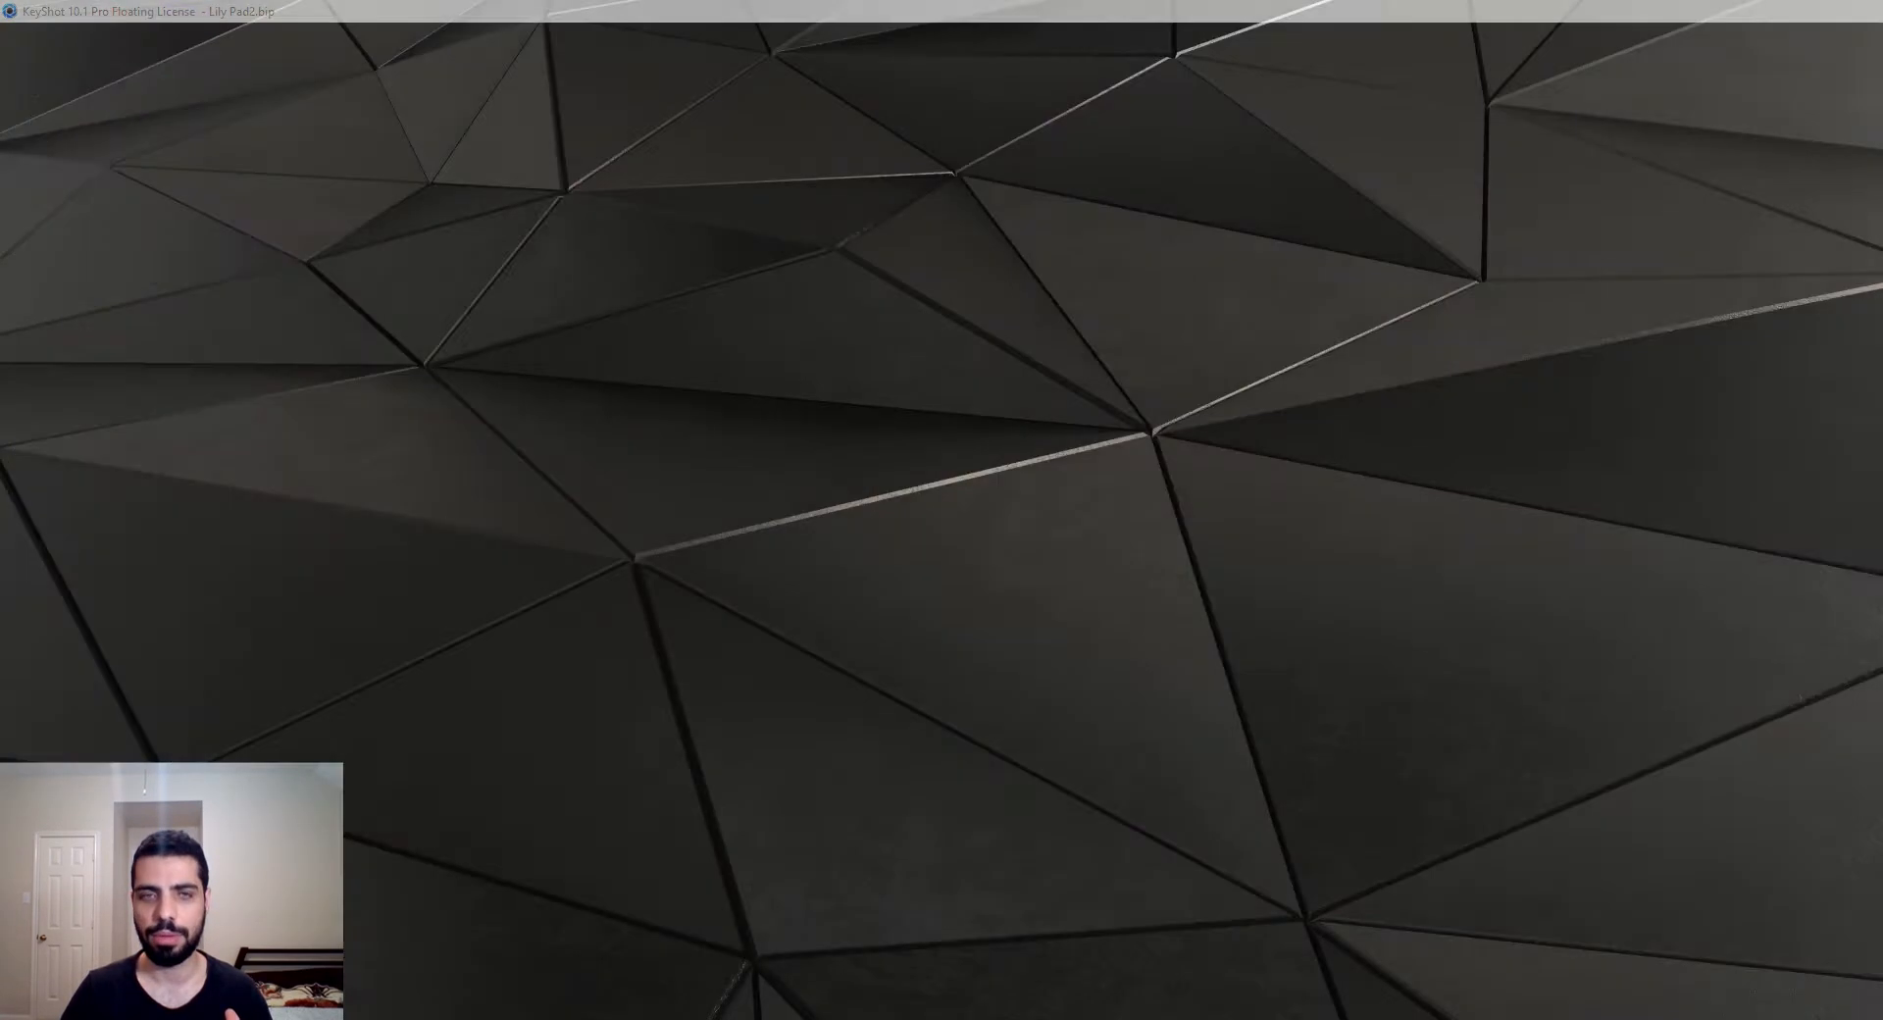
pyautogui.moveTo(279, 644); pyautogui.dragTo(326, 685)
pyautogui.scroll(-1, 510, 714)
pyautogui.moveTo(414, 639); pyautogui.dragTo(277, 640)
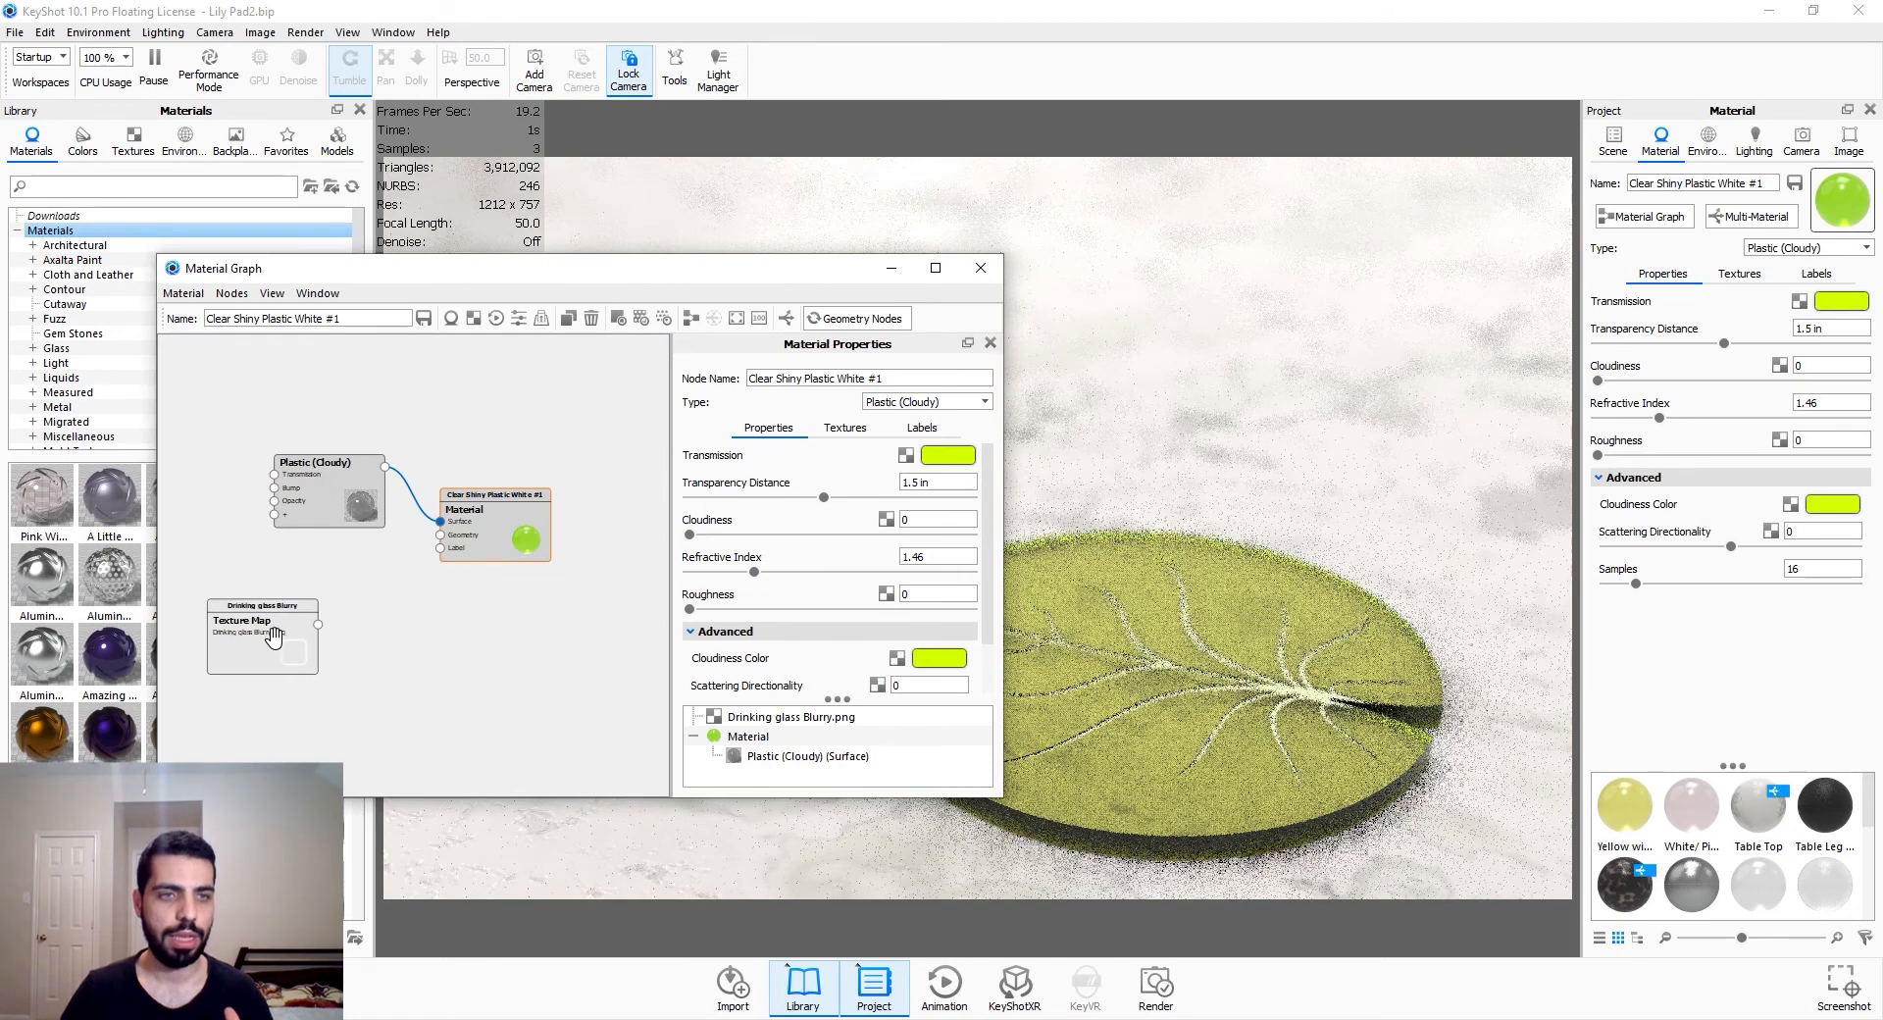
pyautogui.click(274, 639)
# Switch to the Free Camera, view the lily pad from higher above, and preview the Drinking glass Blurry texture on it
pyautogui.click(1804, 155)
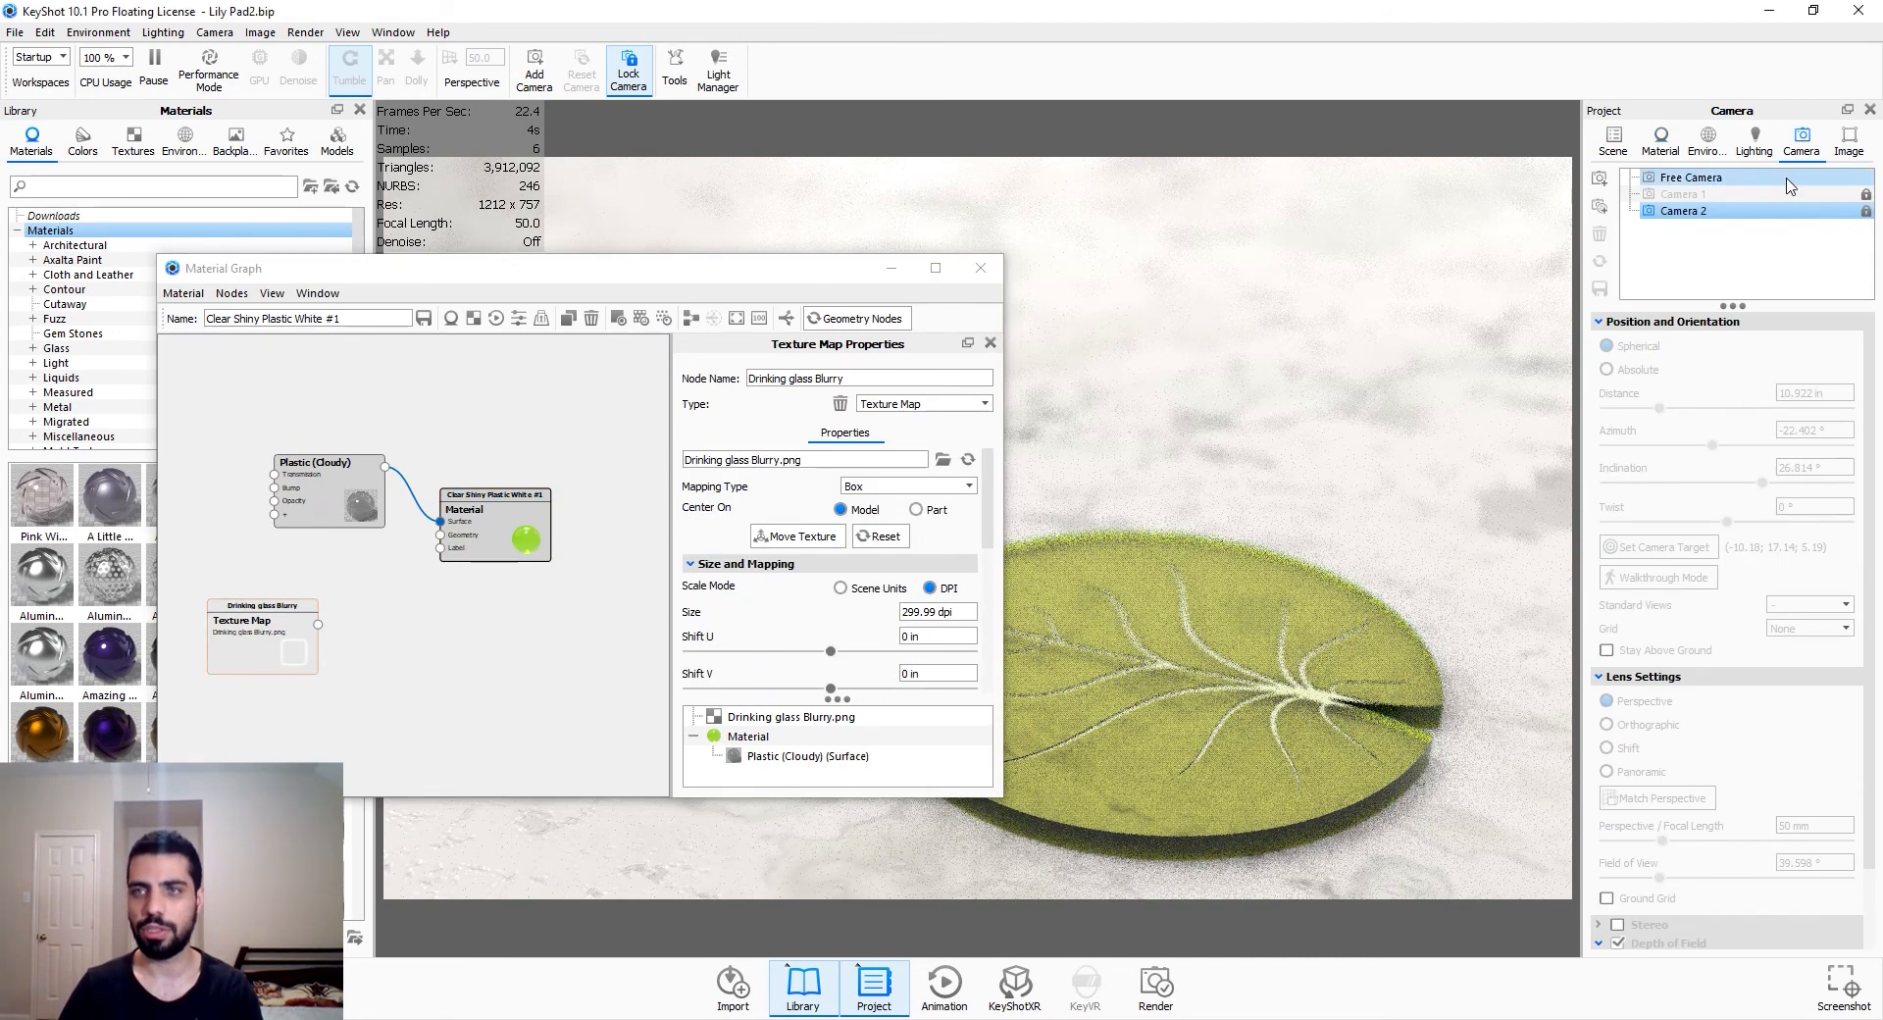
pyautogui.click(1691, 177)
pyautogui.scroll(-5, 1375, 809)
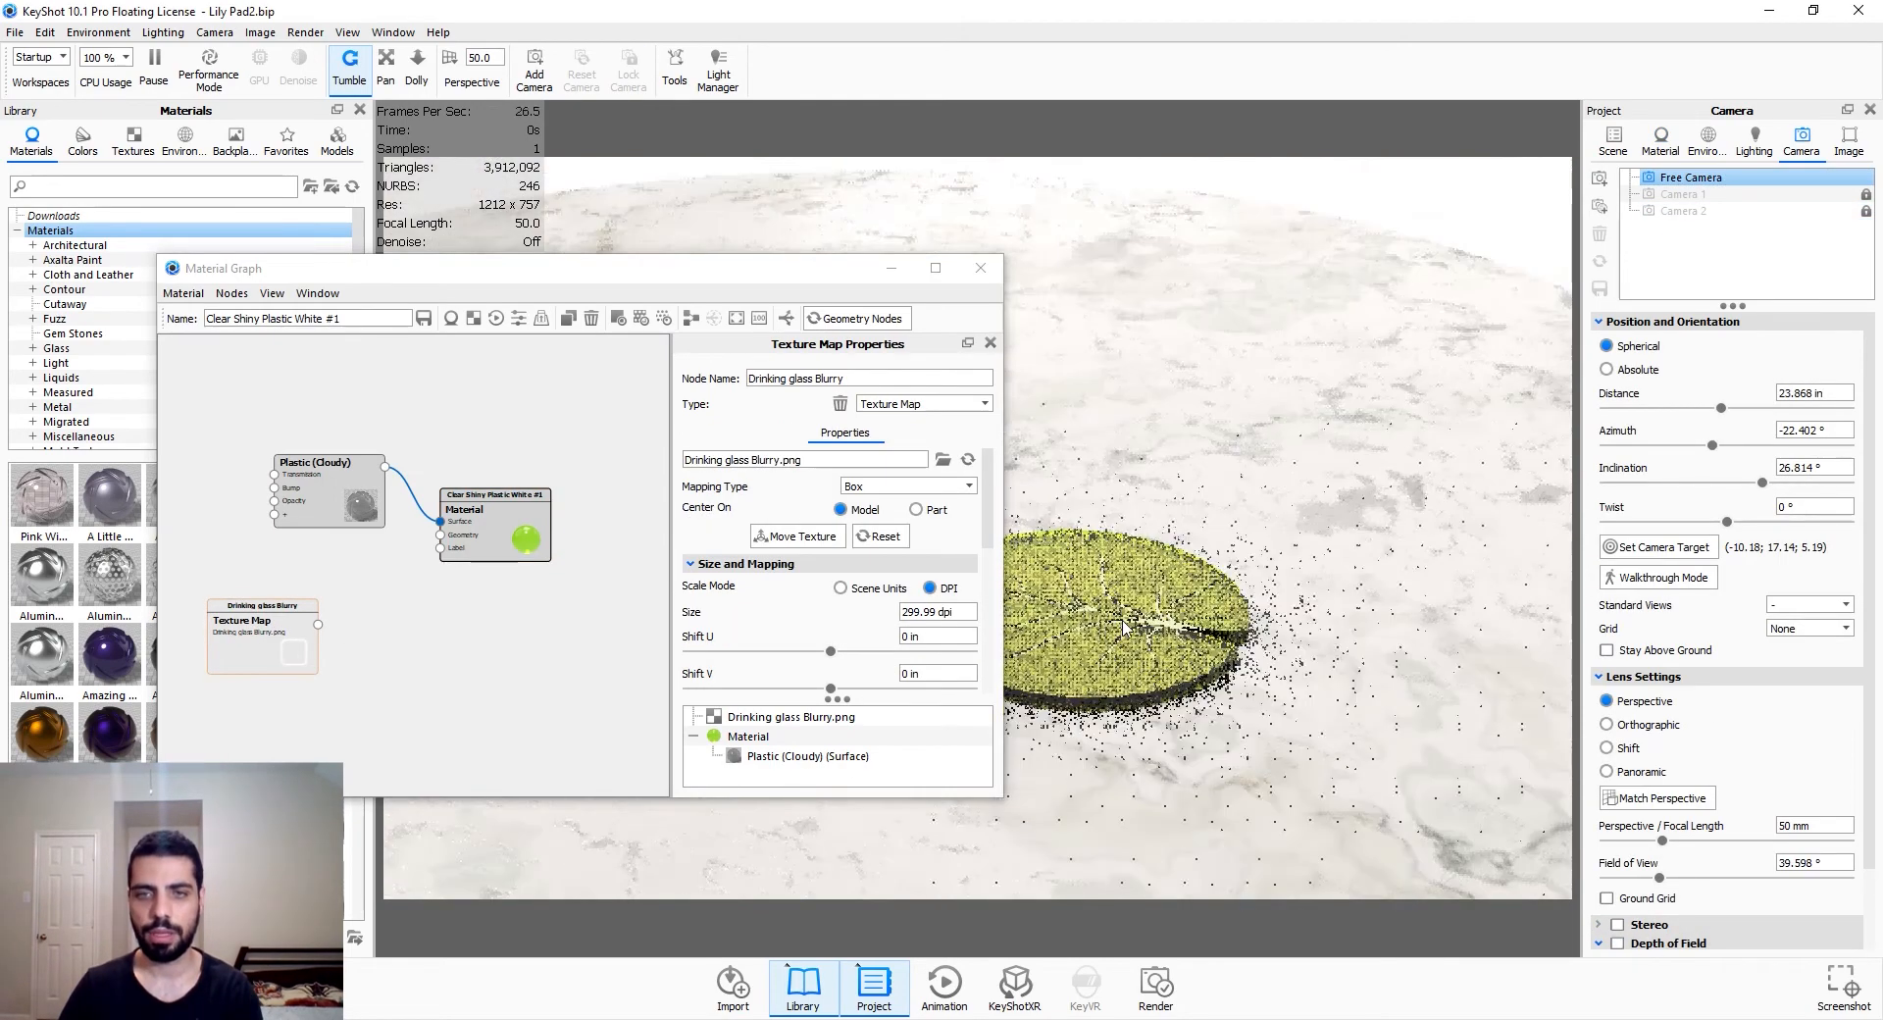
pyautogui.moveTo(1373, 765); pyautogui.dragTo(1358, 872)
pyautogui.moveTo(573, 266); pyautogui.dragTo(409, 229)
pyautogui.press('c')
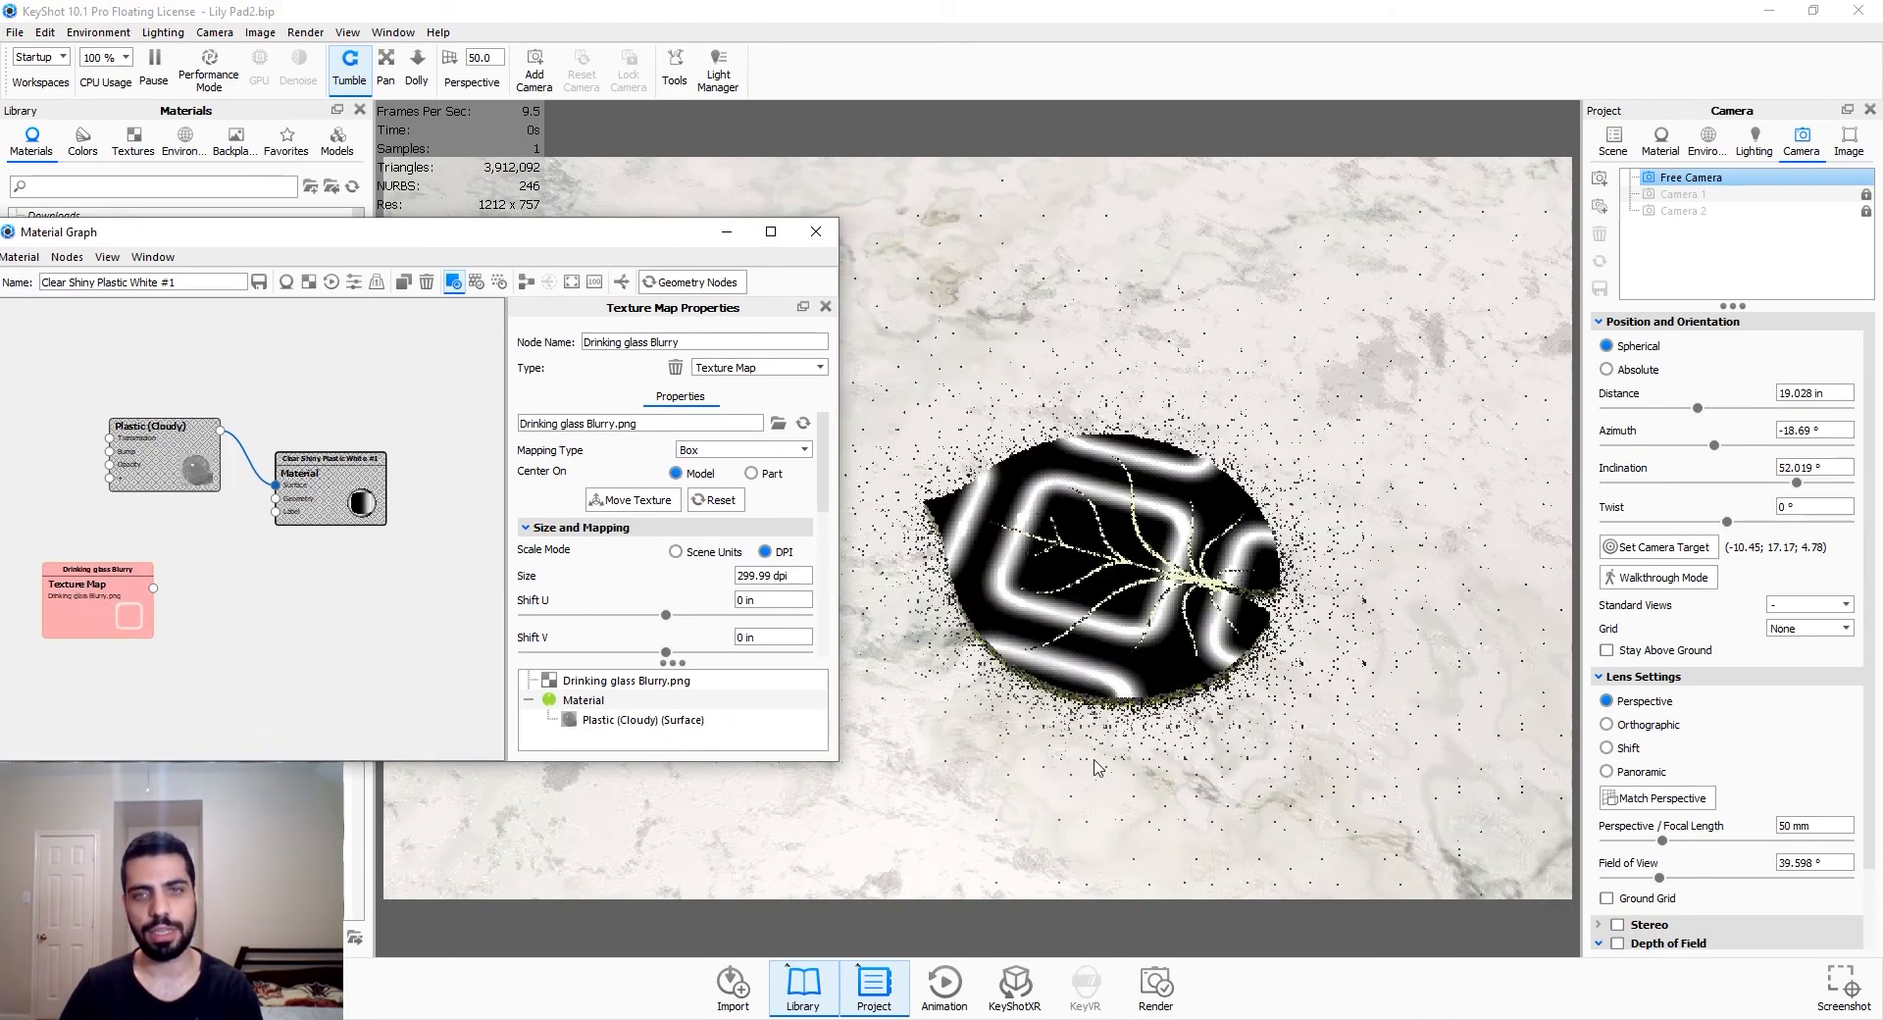
# Turn off vertical and horizontal repeat for the Drinking glass Blurry texture map
pyautogui.scroll(-5, 792, 599)
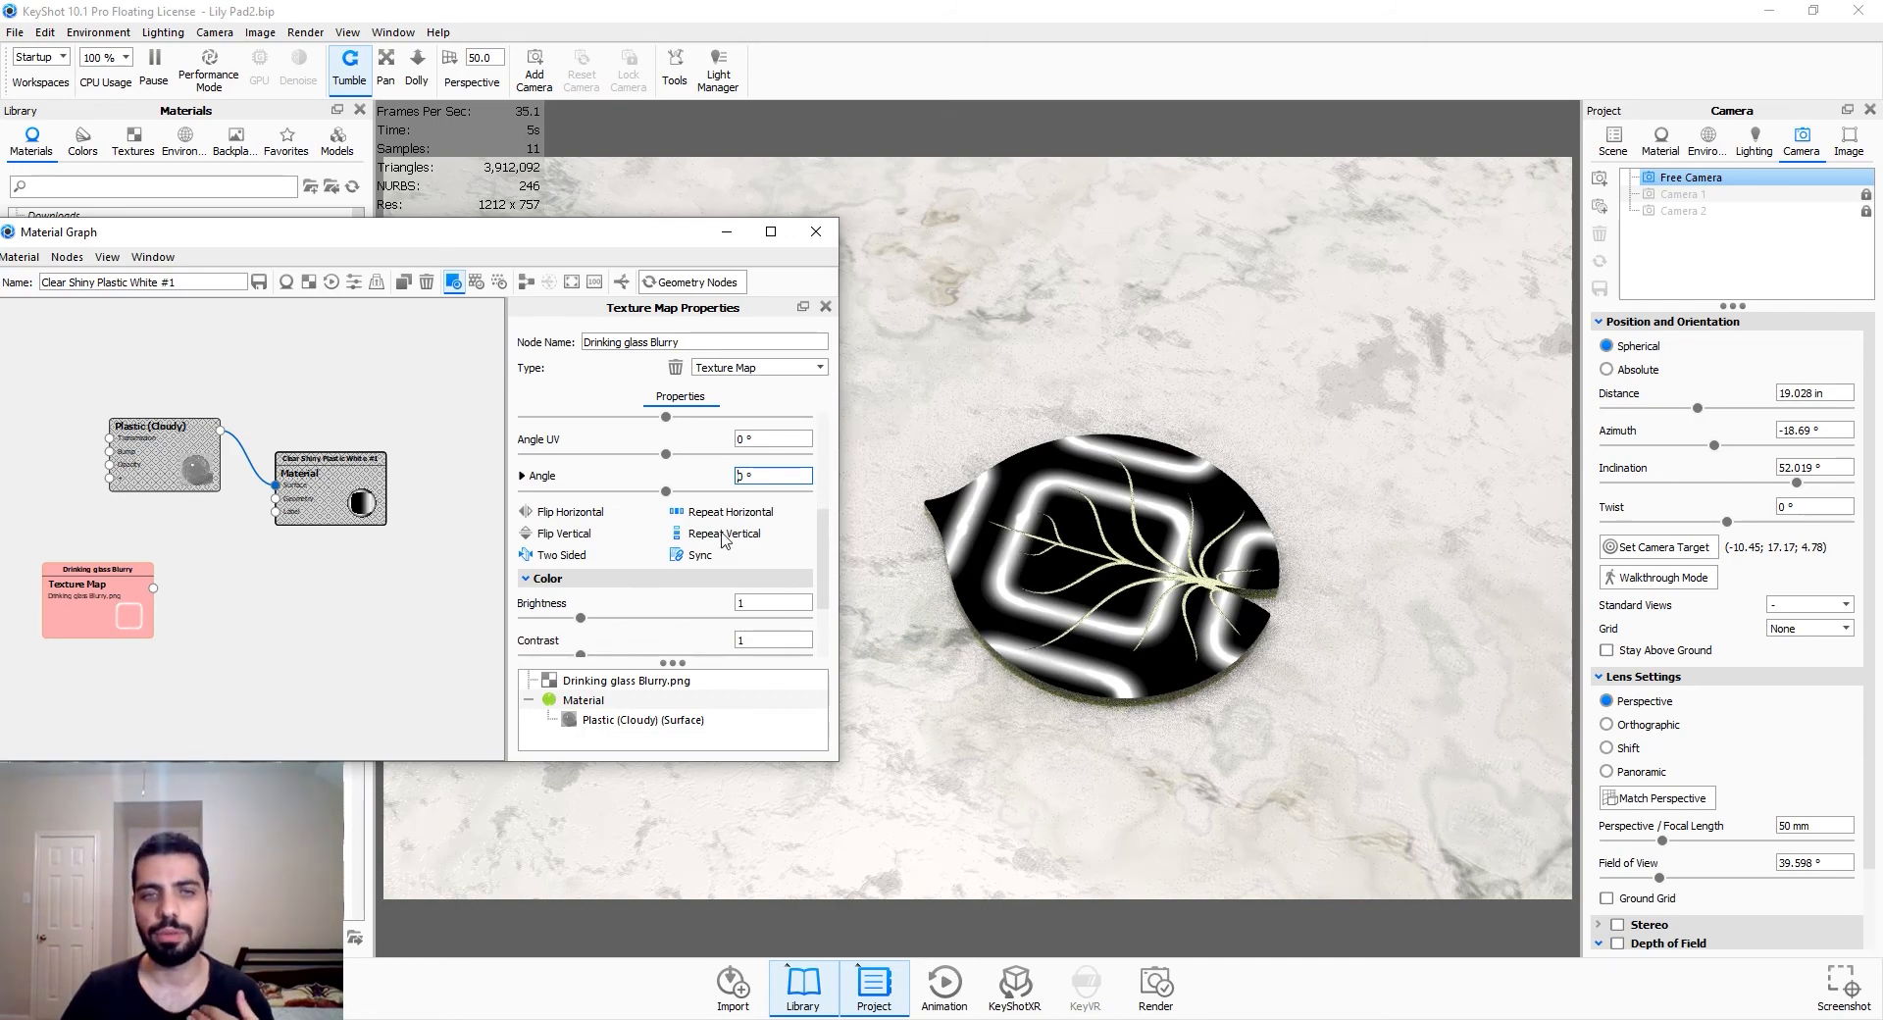
pyautogui.click(722, 534)
pyautogui.click(726, 513)
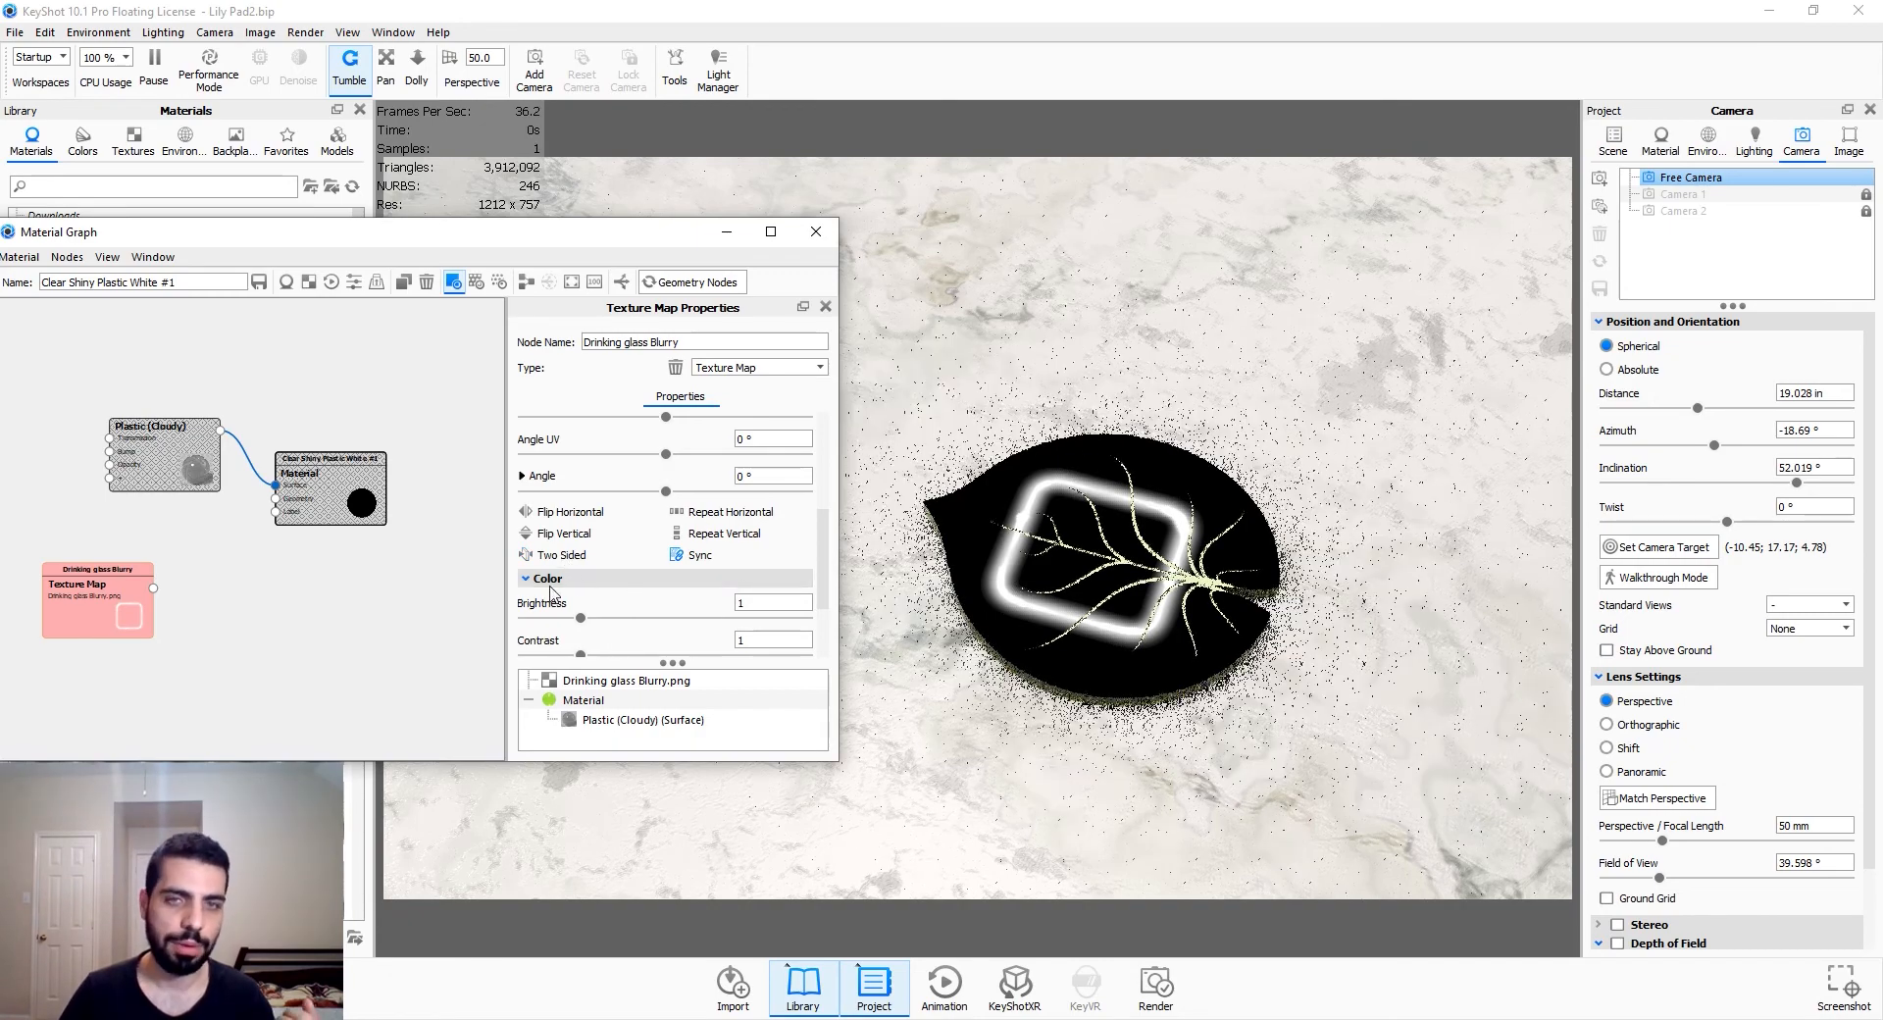
# Rotate the ring texture to line up with the lily pad and shift it toward the middle of the pad's upper surface
pyautogui.scroll(5, 635, 663)
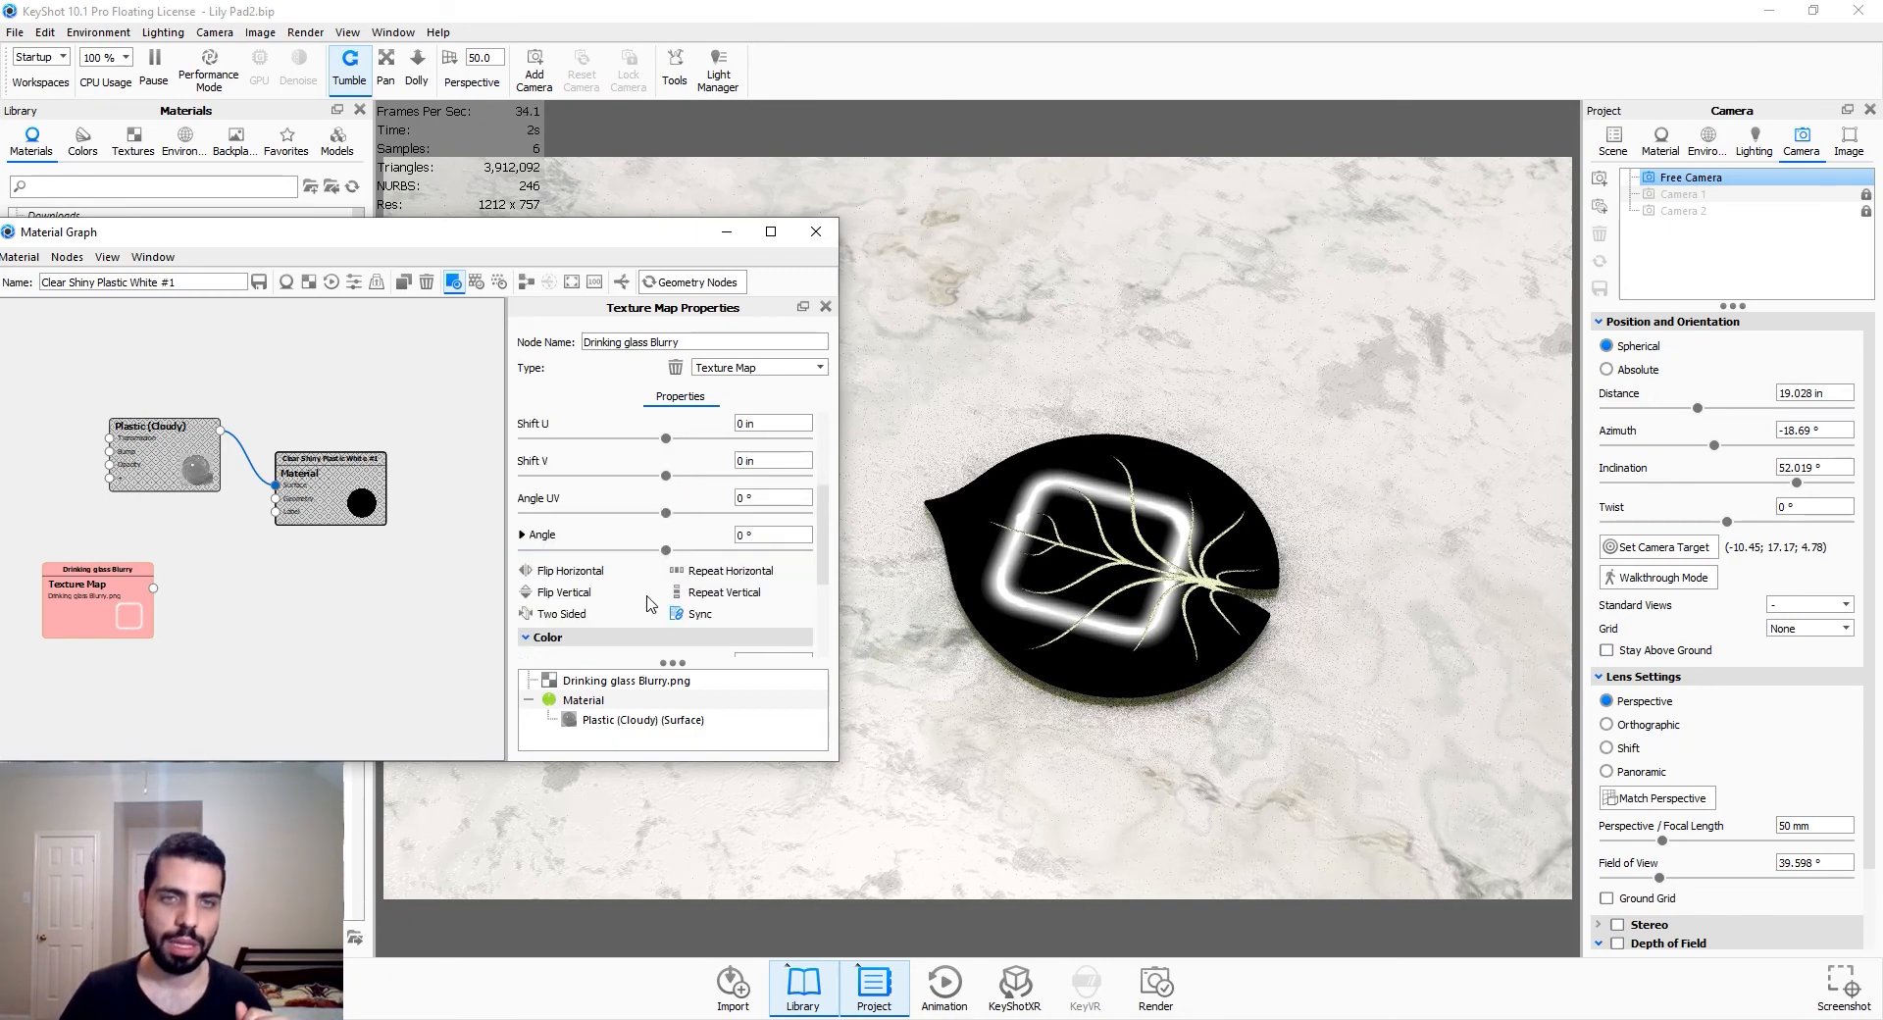
pyautogui.click(634, 500)
pyautogui.click(633, 502)
pyautogui.click(610, 502)
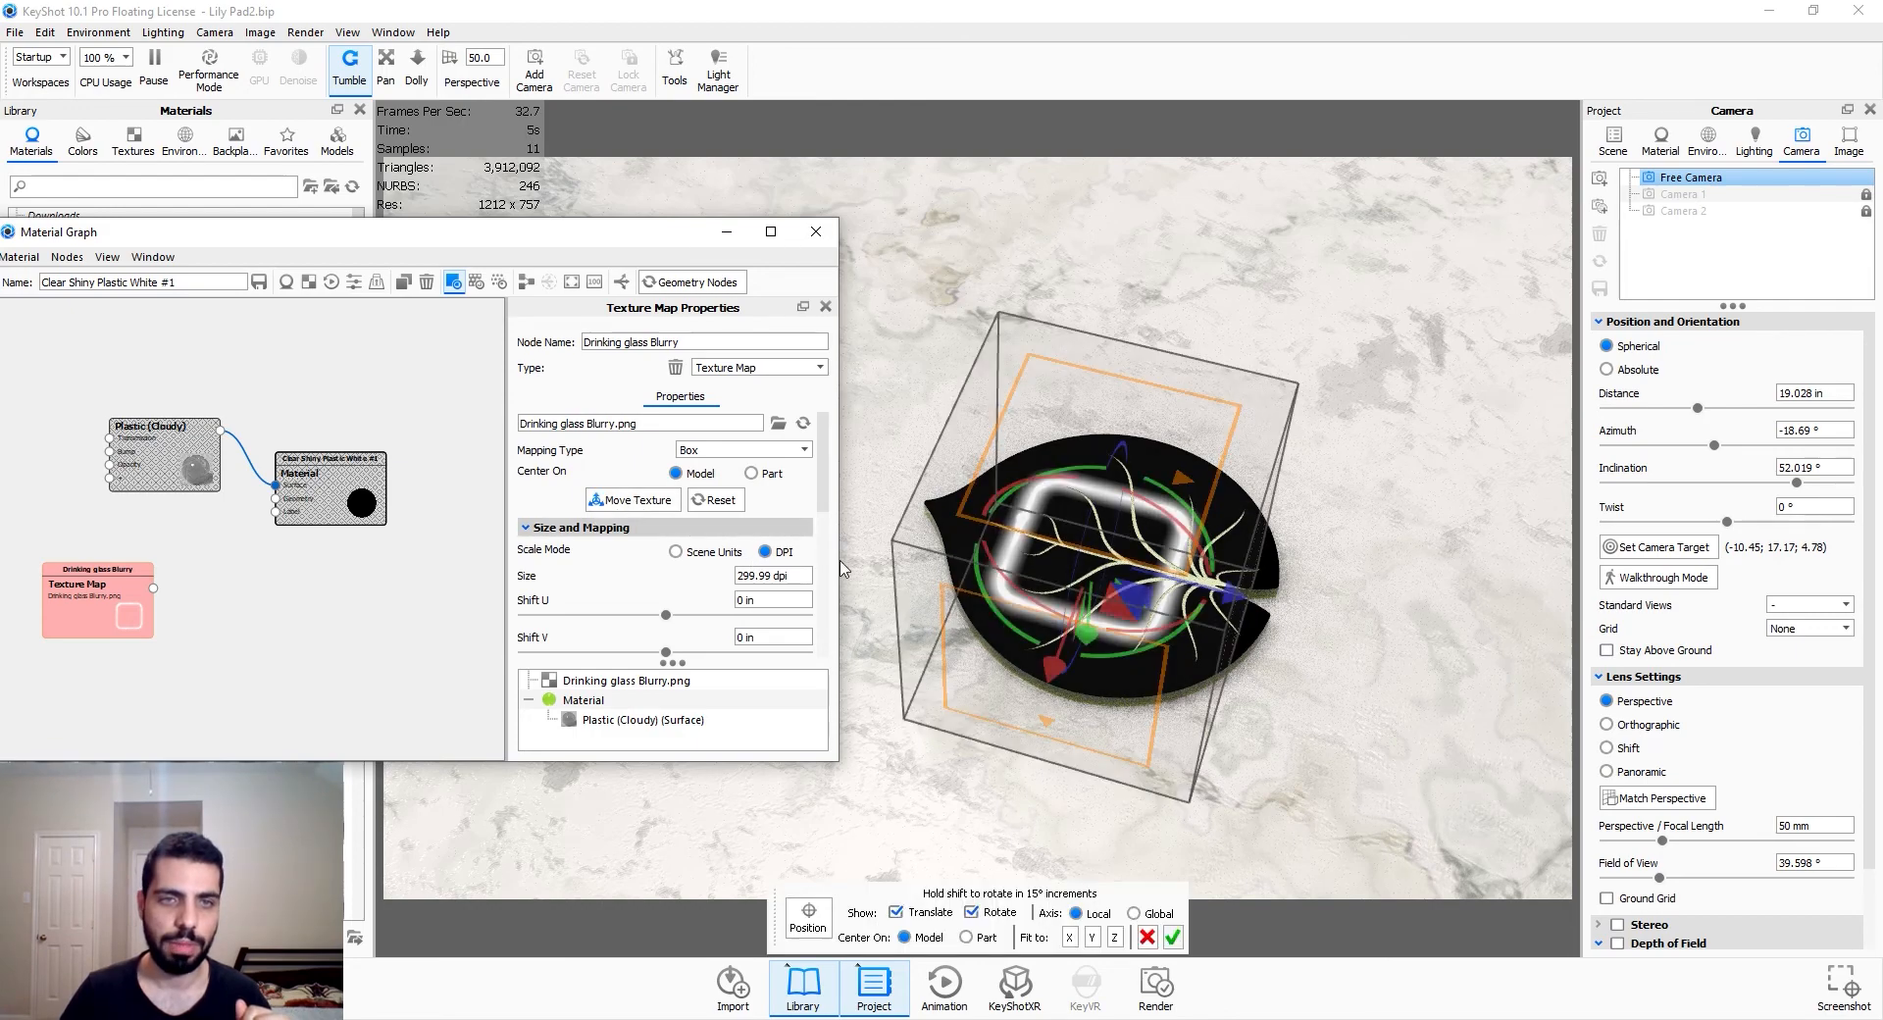
pyautogui.moveTo(1001, 618); pyautogui.dragTo(1016, 633)
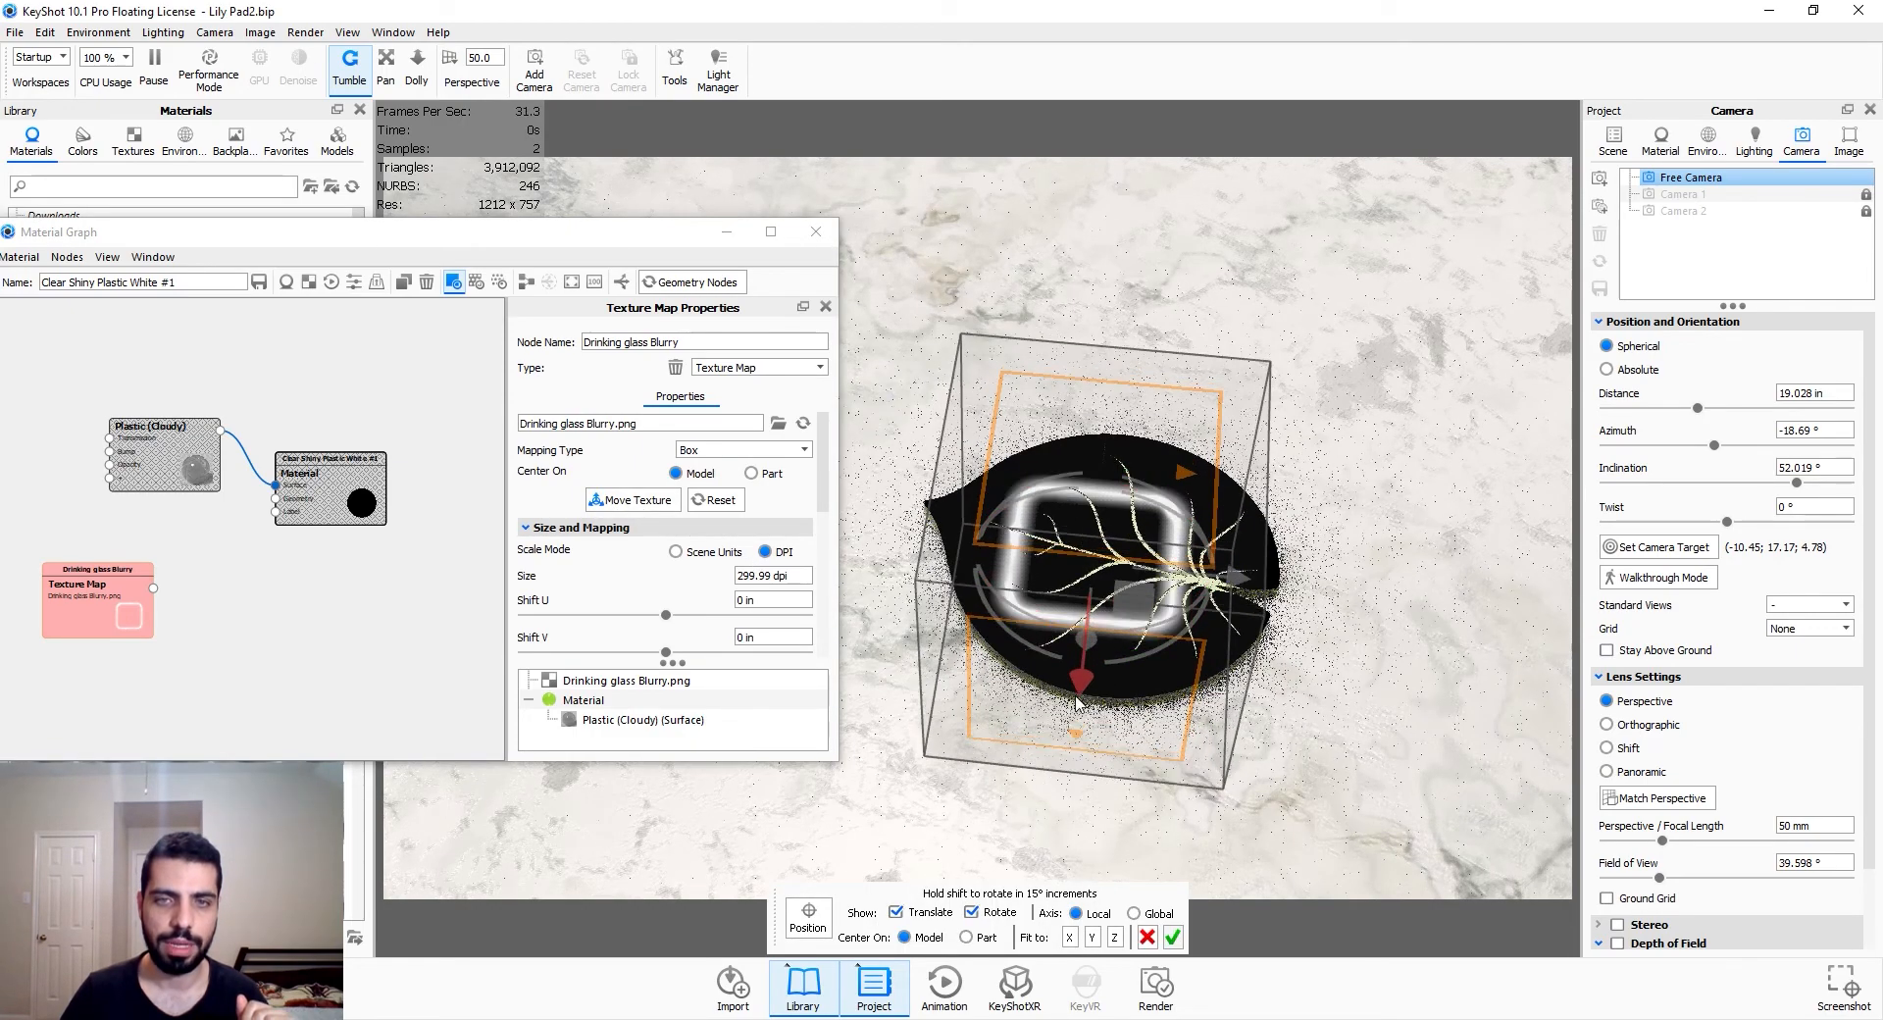
pyautogui.moveTo(1078, 691); pyautogui.dragTo(1076, 703)
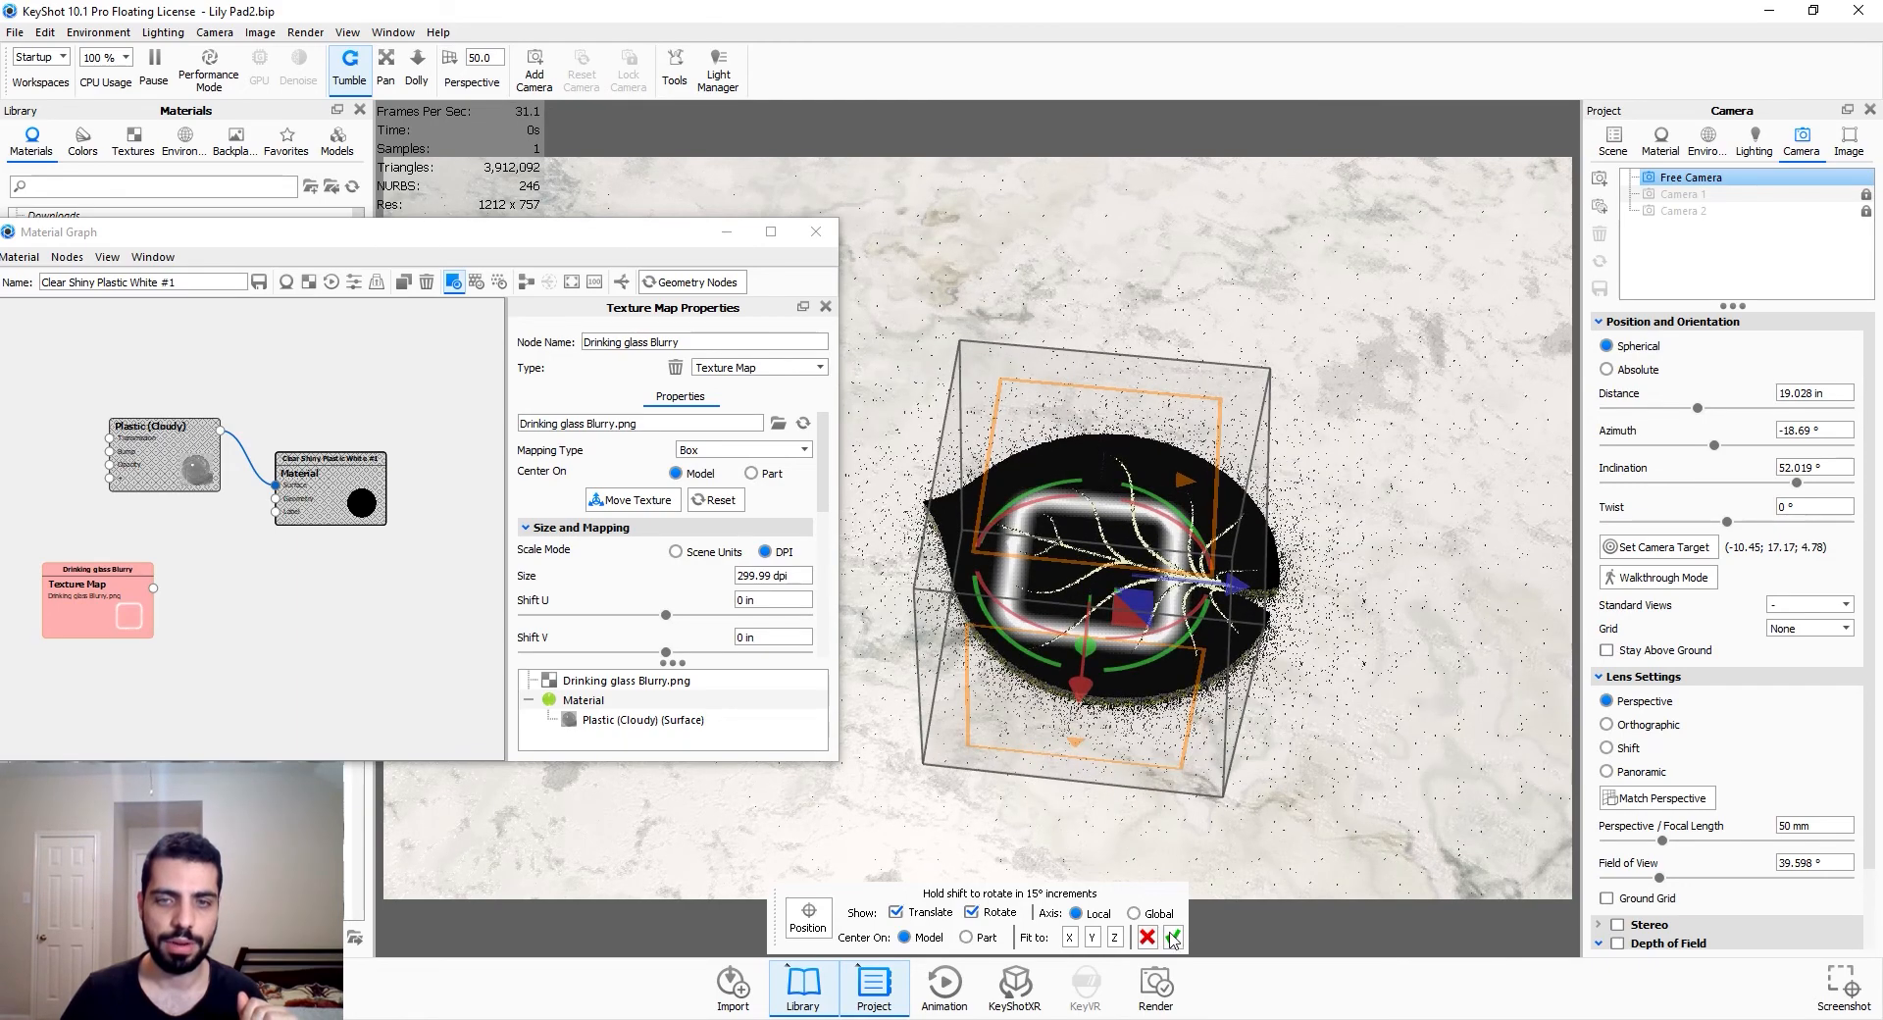
pyautogui.click(1173, 938)
# Inspect the ring placement from a closer, lower angle and turn off the texture preview
pyautogui.moveTo(1221, 750); pyautogui.dragTo(1222, 671)
pyautogui.scroll(5, 1222, 671)
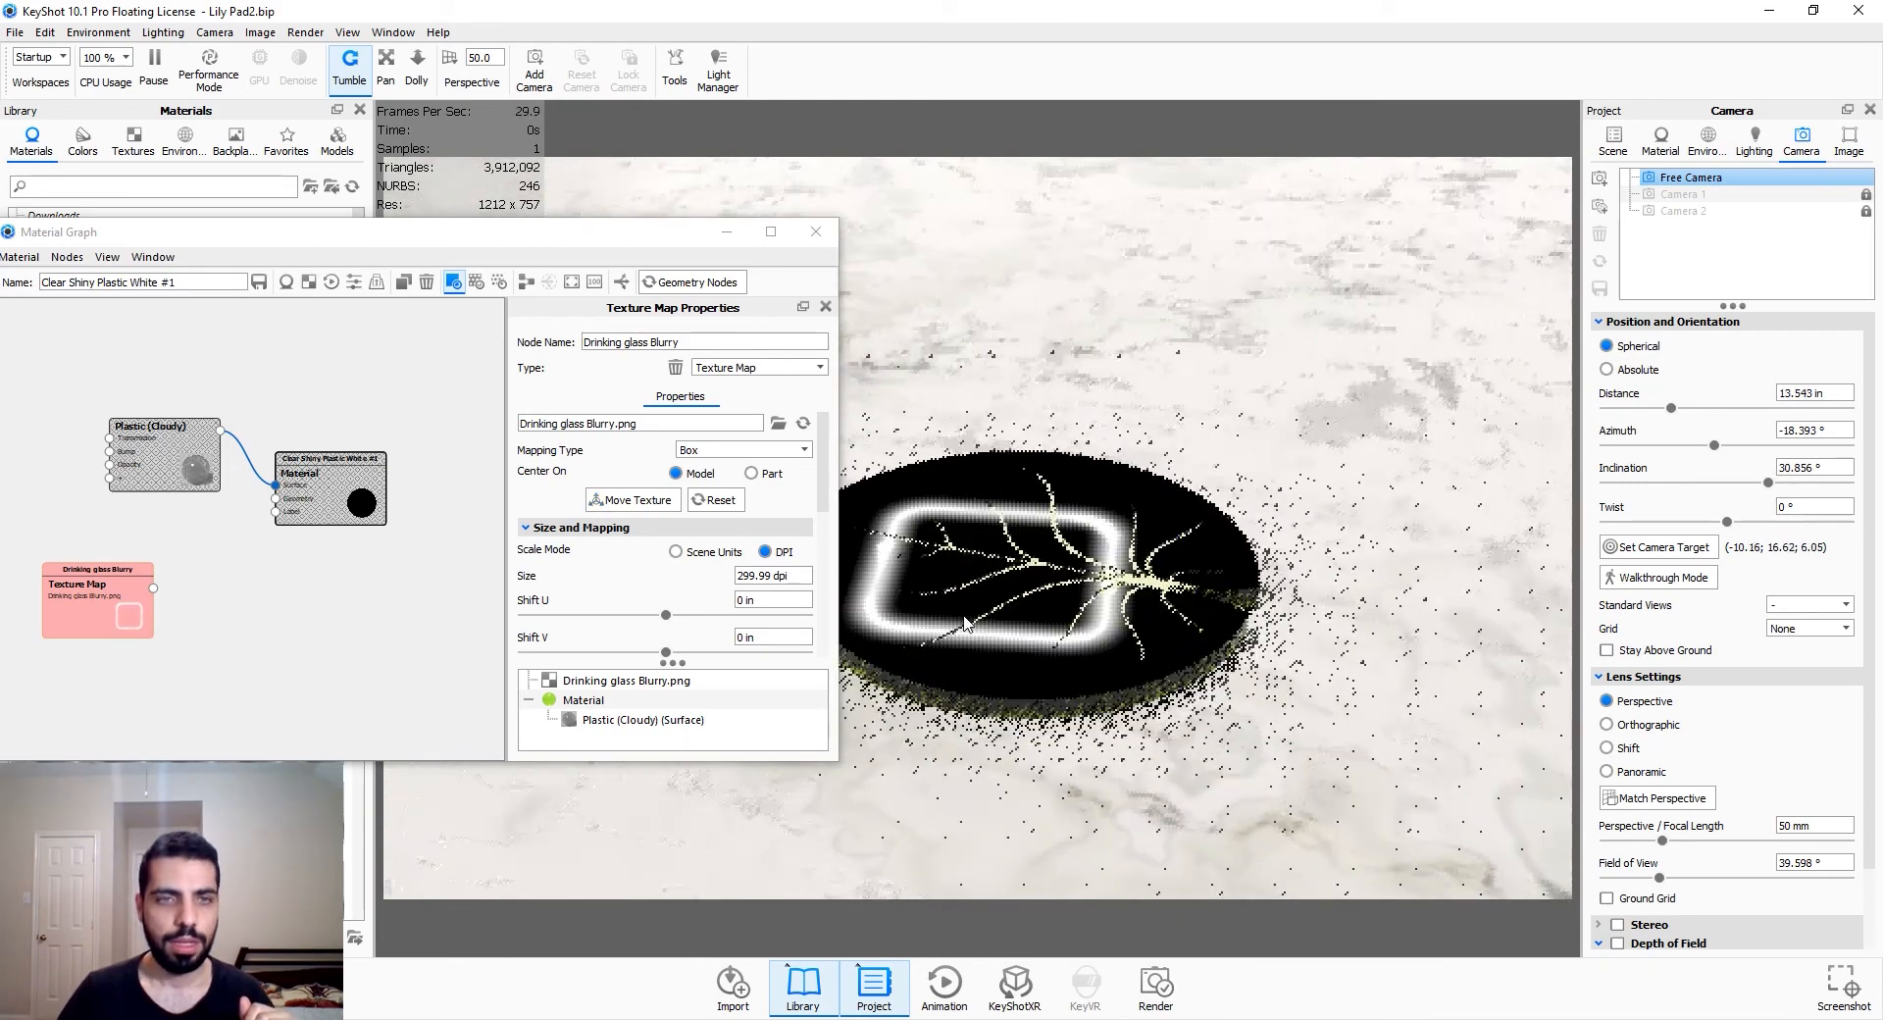
pyautogui.click(106, 603)
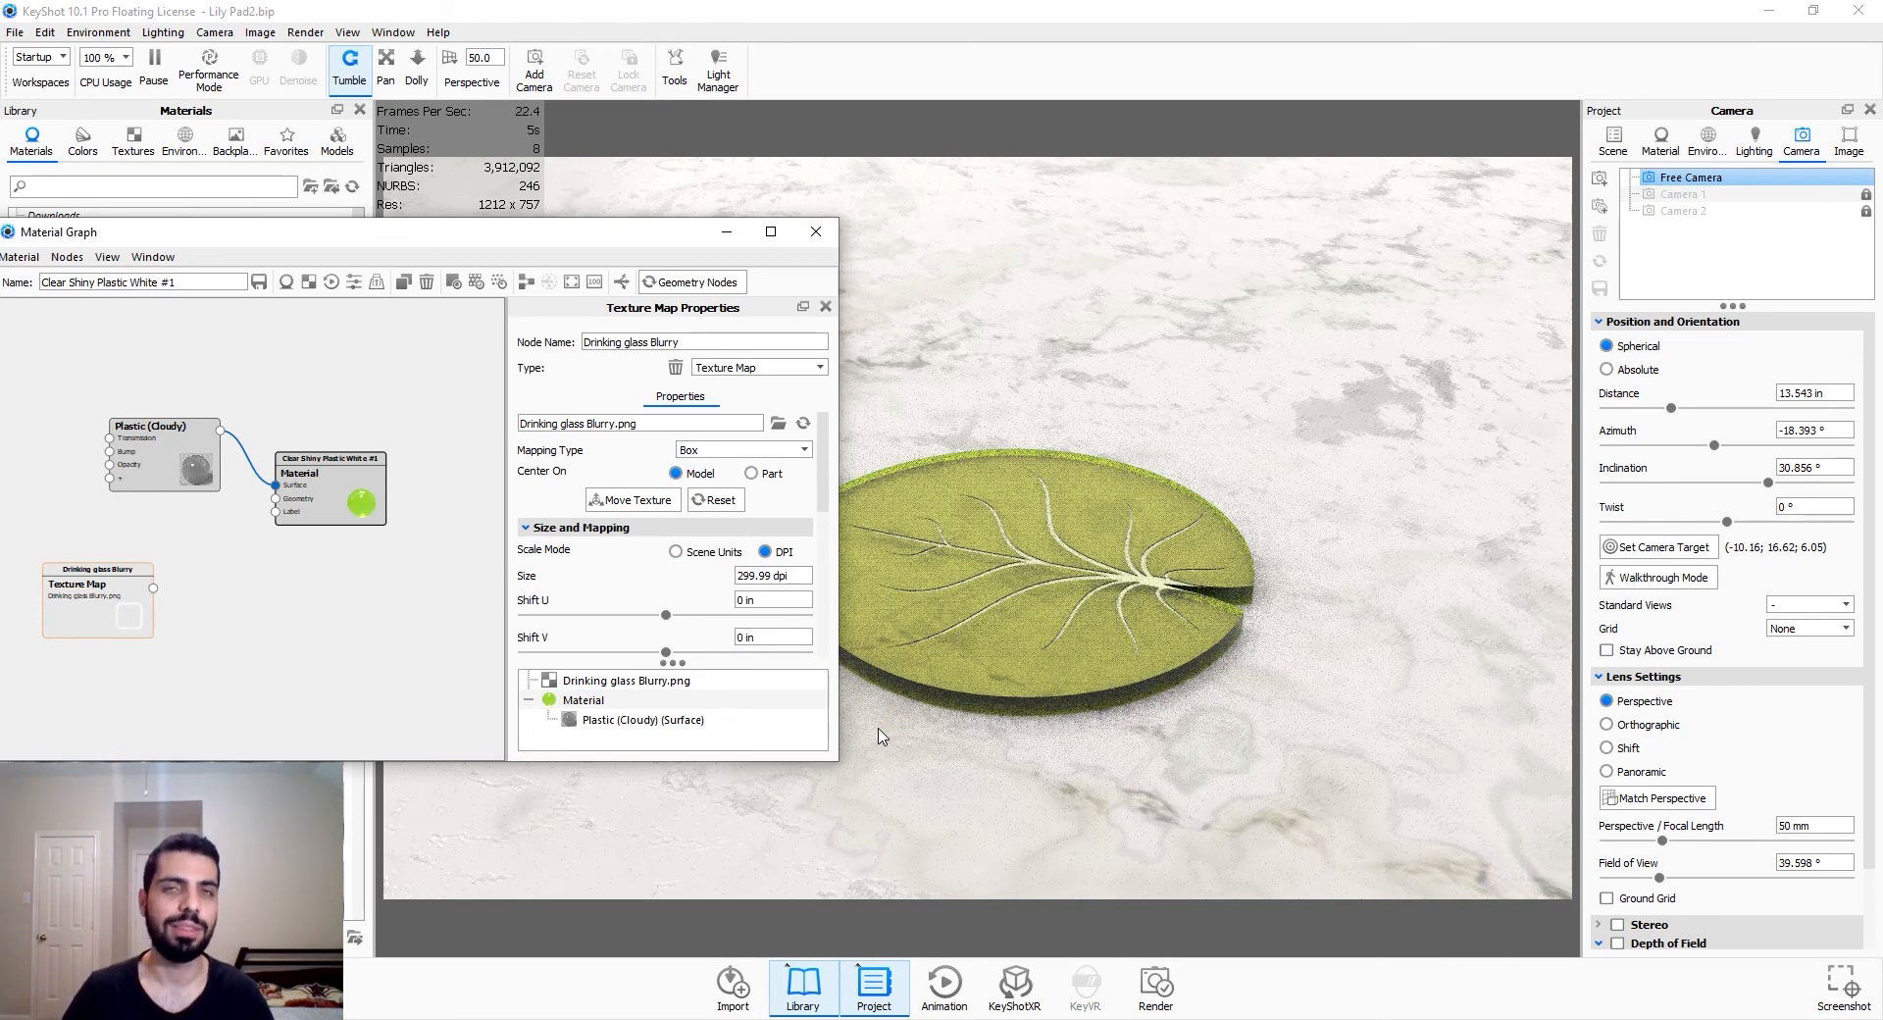
# Add a Displace geometry node to the material graph and place it beside the Drinking glass Blurry texture map
pyautogui.moveTo(614, 246); pyautogui.dragTo(614, 214)
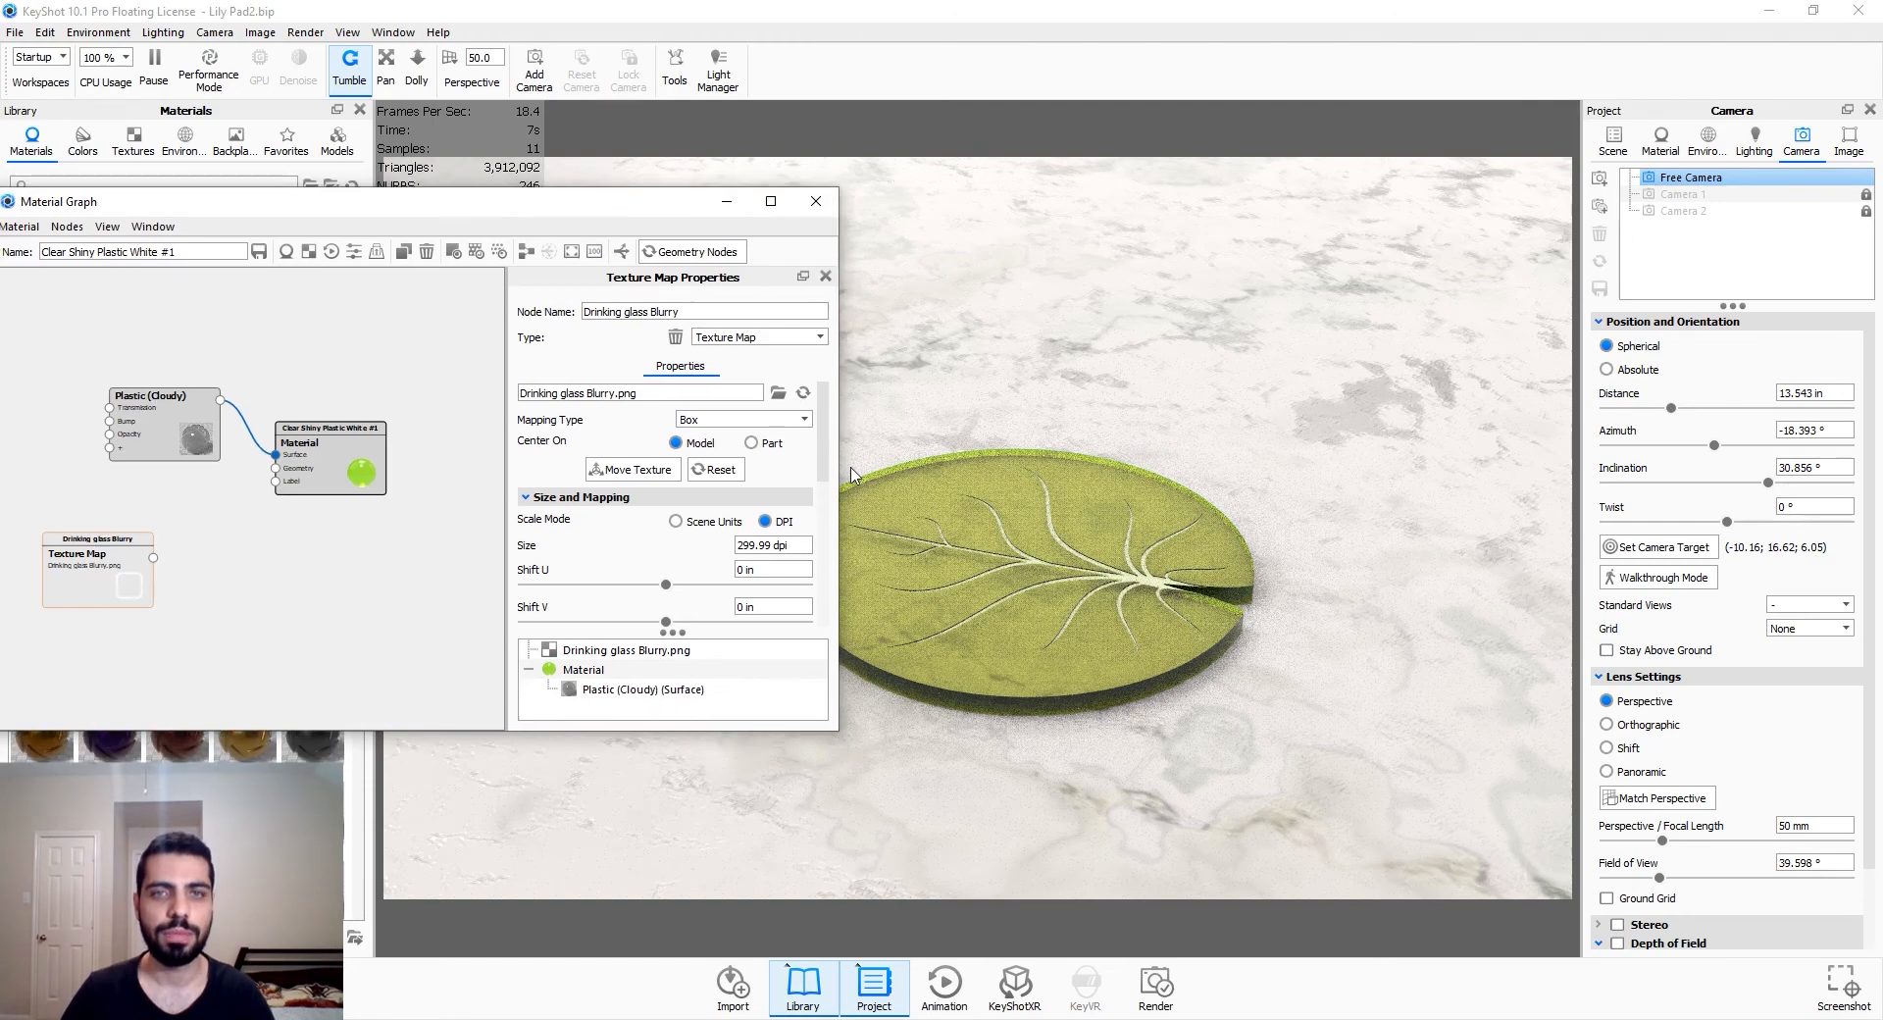
pyautogui.moveTo(912, 473); pyautogui.dragTo(1013, 458, button='middle')
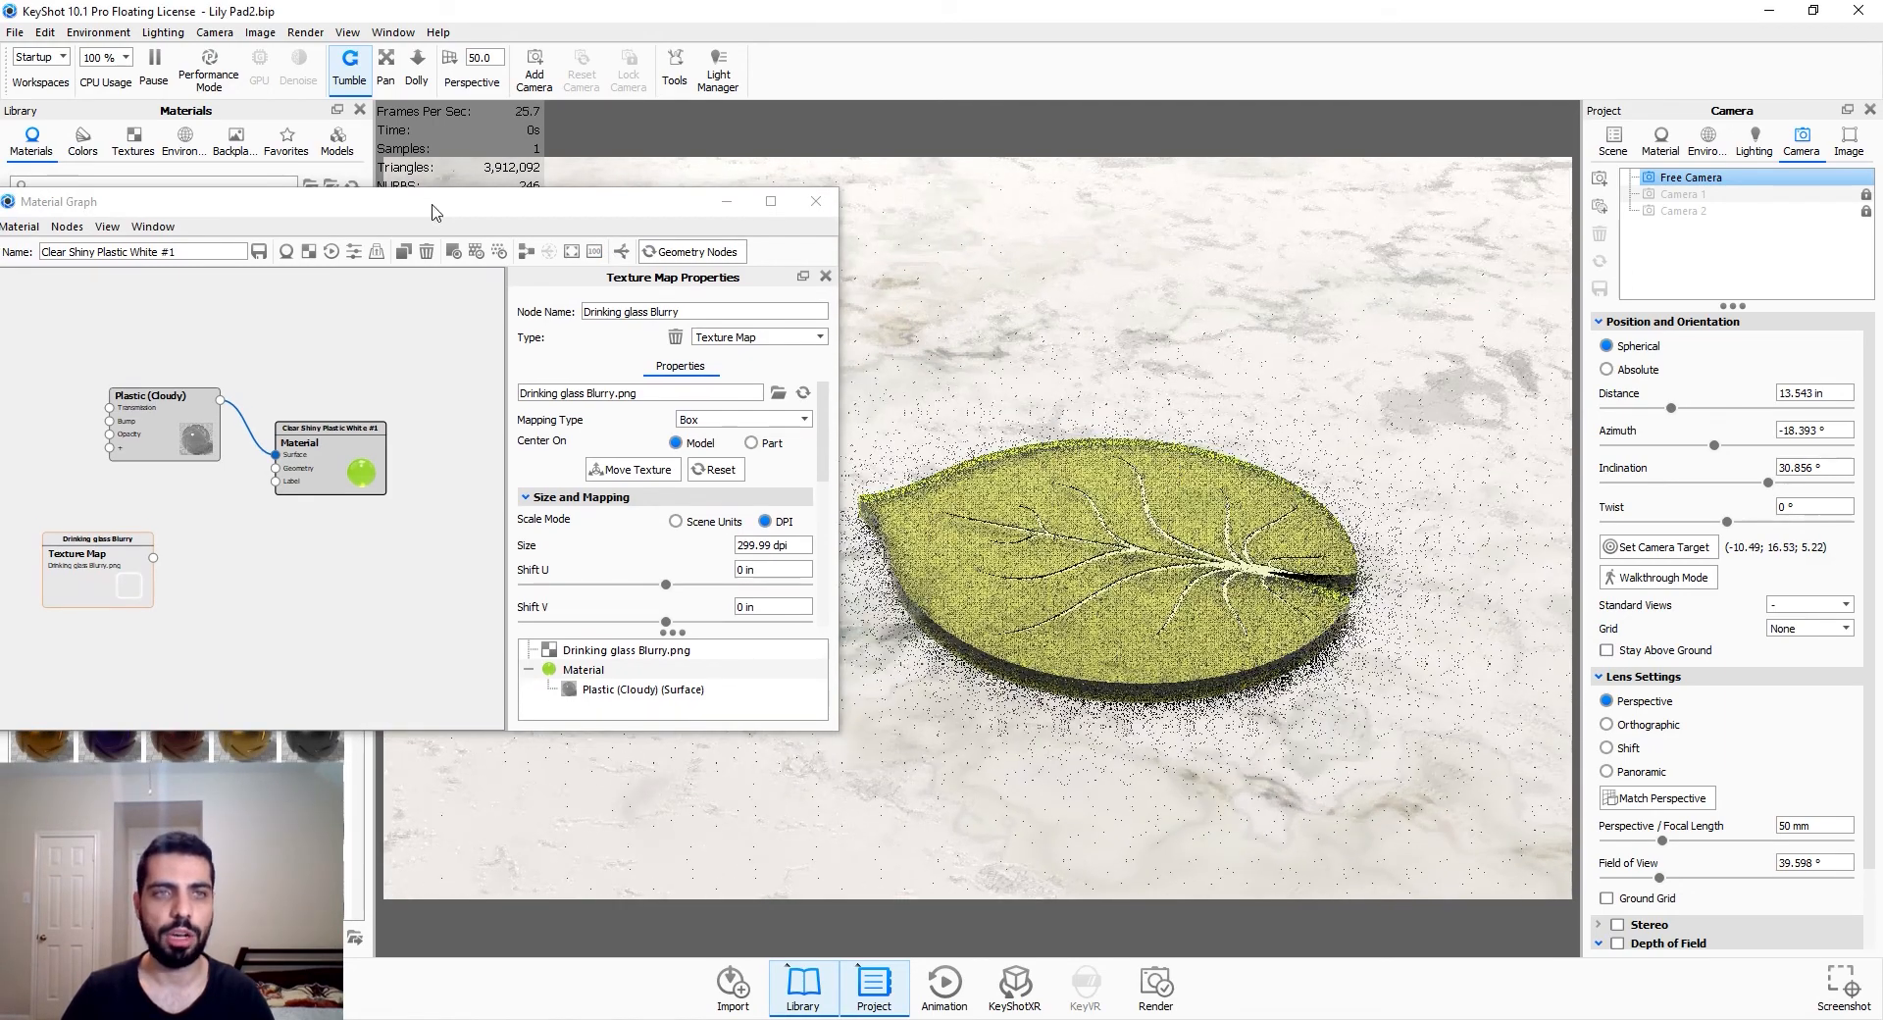
pyautogui.moveTo(435, 212); pyautogui.dragTo(485, 207)
pyautogui.rightClick(297, 581)
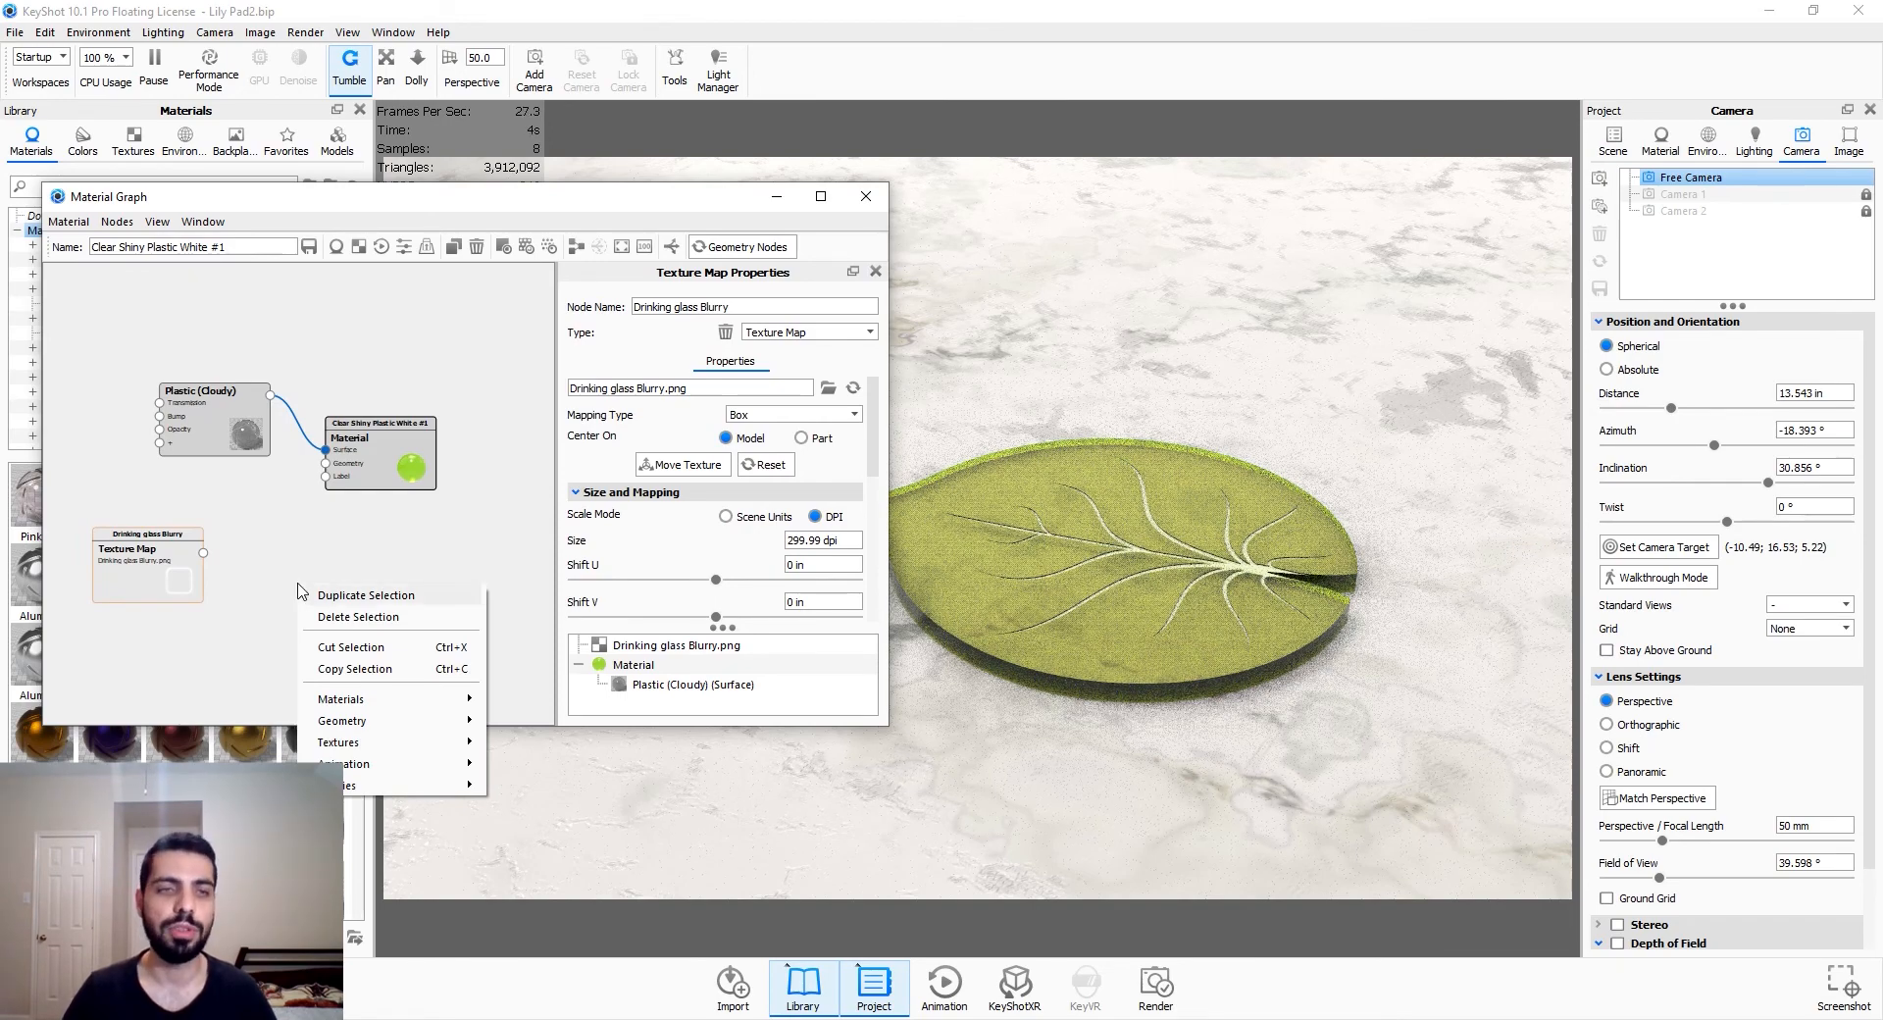
pyautogui.moveTo(400, 722)
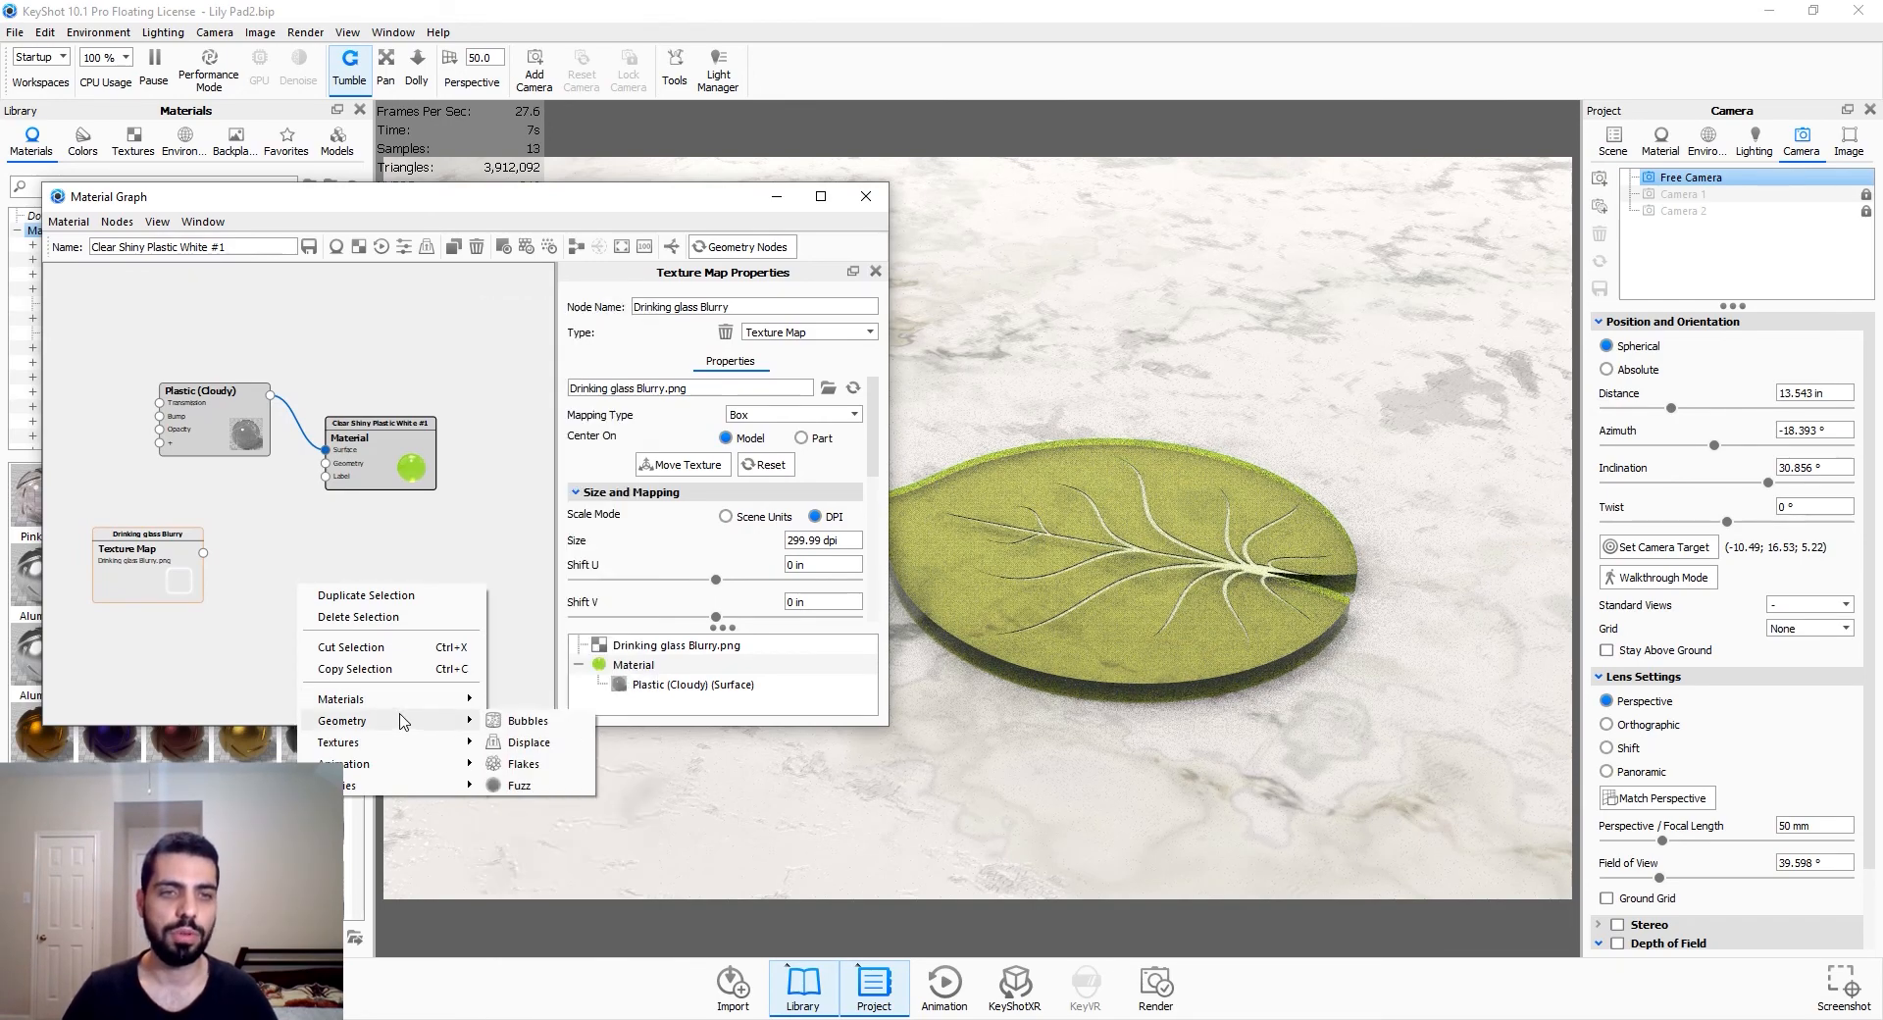
pyautogui.click(510, 743)
pyautogui.moveTo(340, 623); pyautogui.dragTo(292, 566)
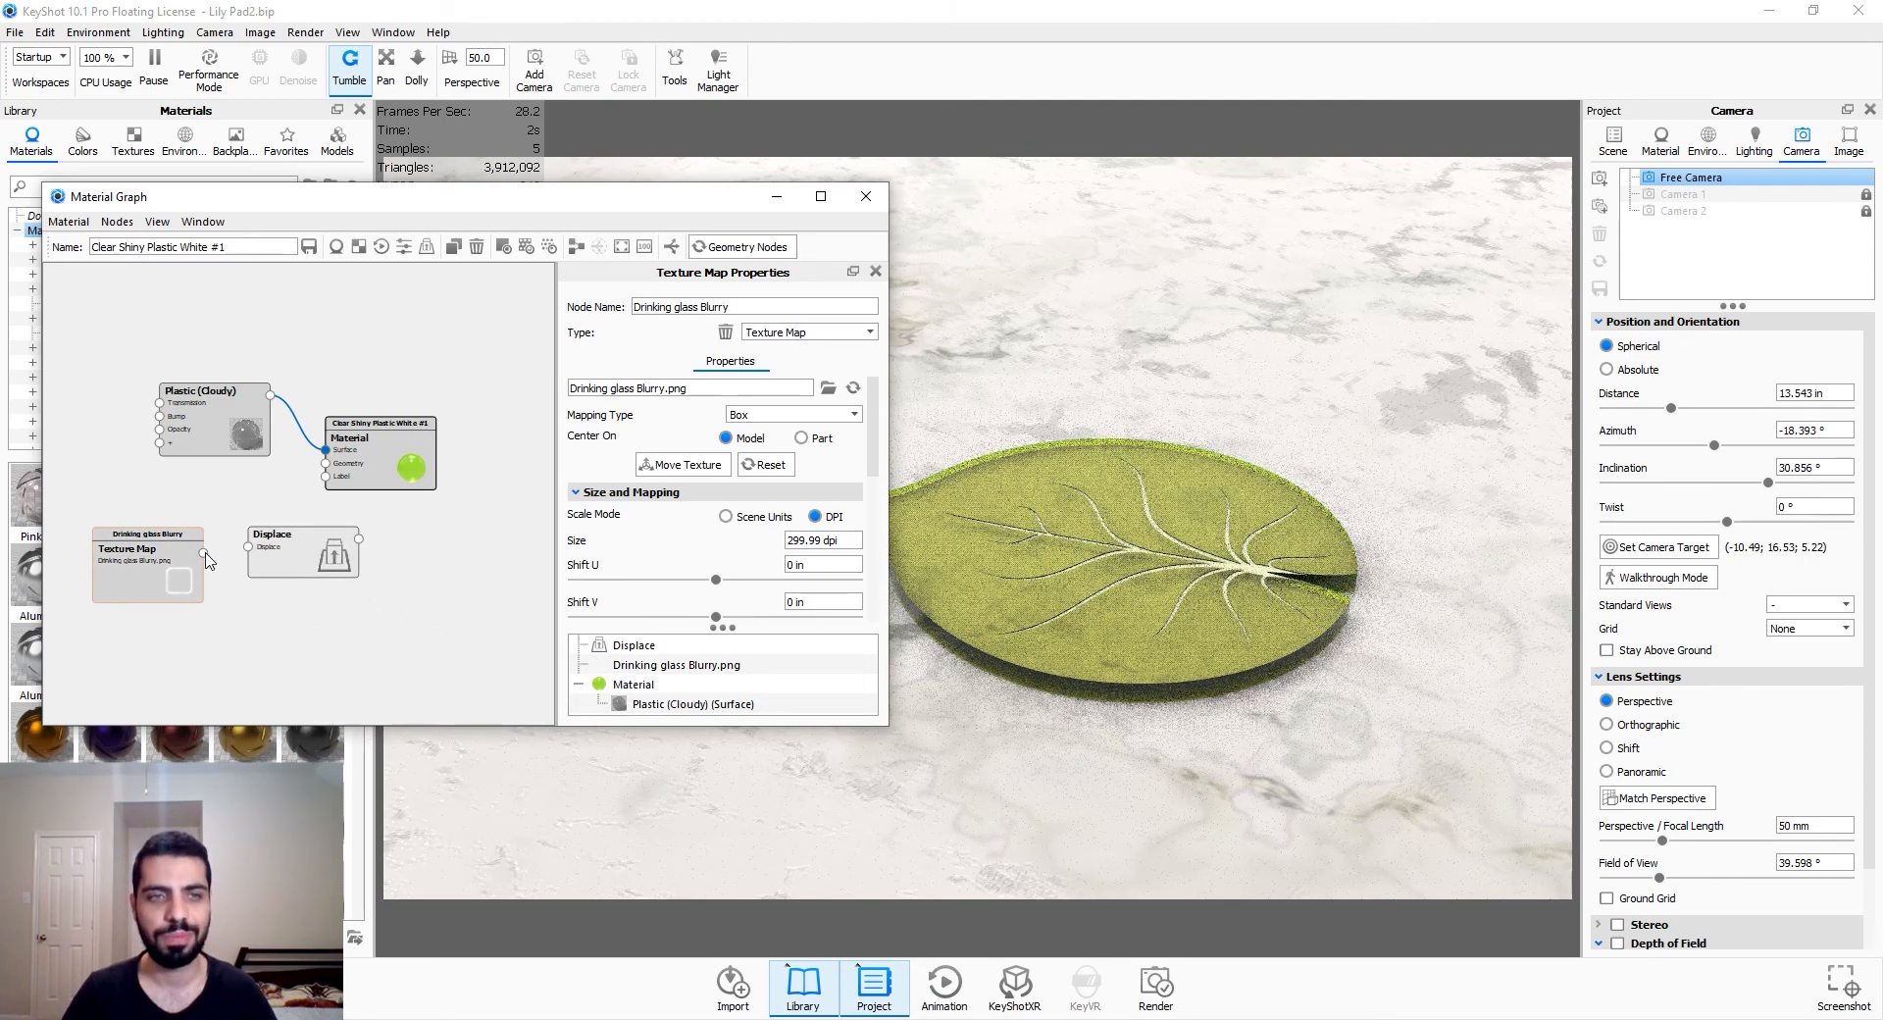
# Connect the Drinking glass Blurry texture through the Displace node to the material's Geometry input, and set the displacement height to 0.02 in
pyautogui.moveTo(204, 554); pyautogui.dragTo(325, 463)
pyautogui.click(322, 556)
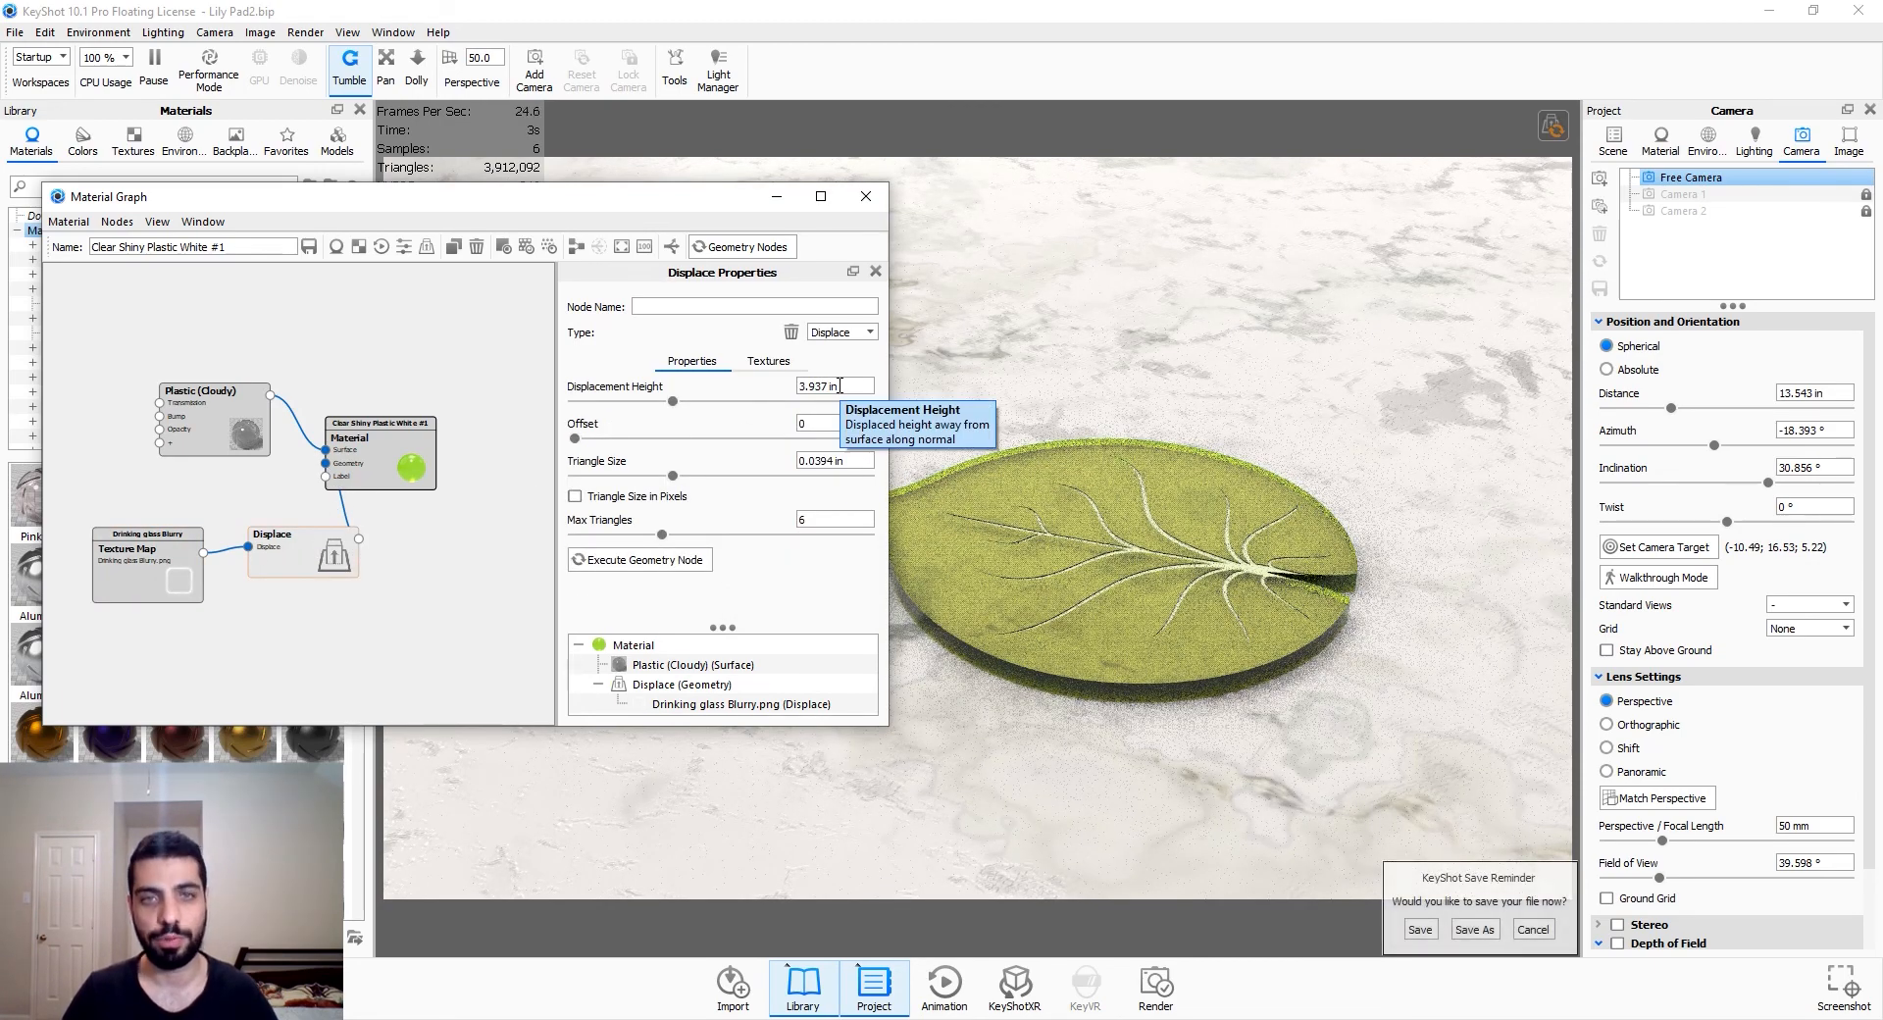
pyautogui.moveTo(839, 386); pyautogui.dragTo(797, 386)
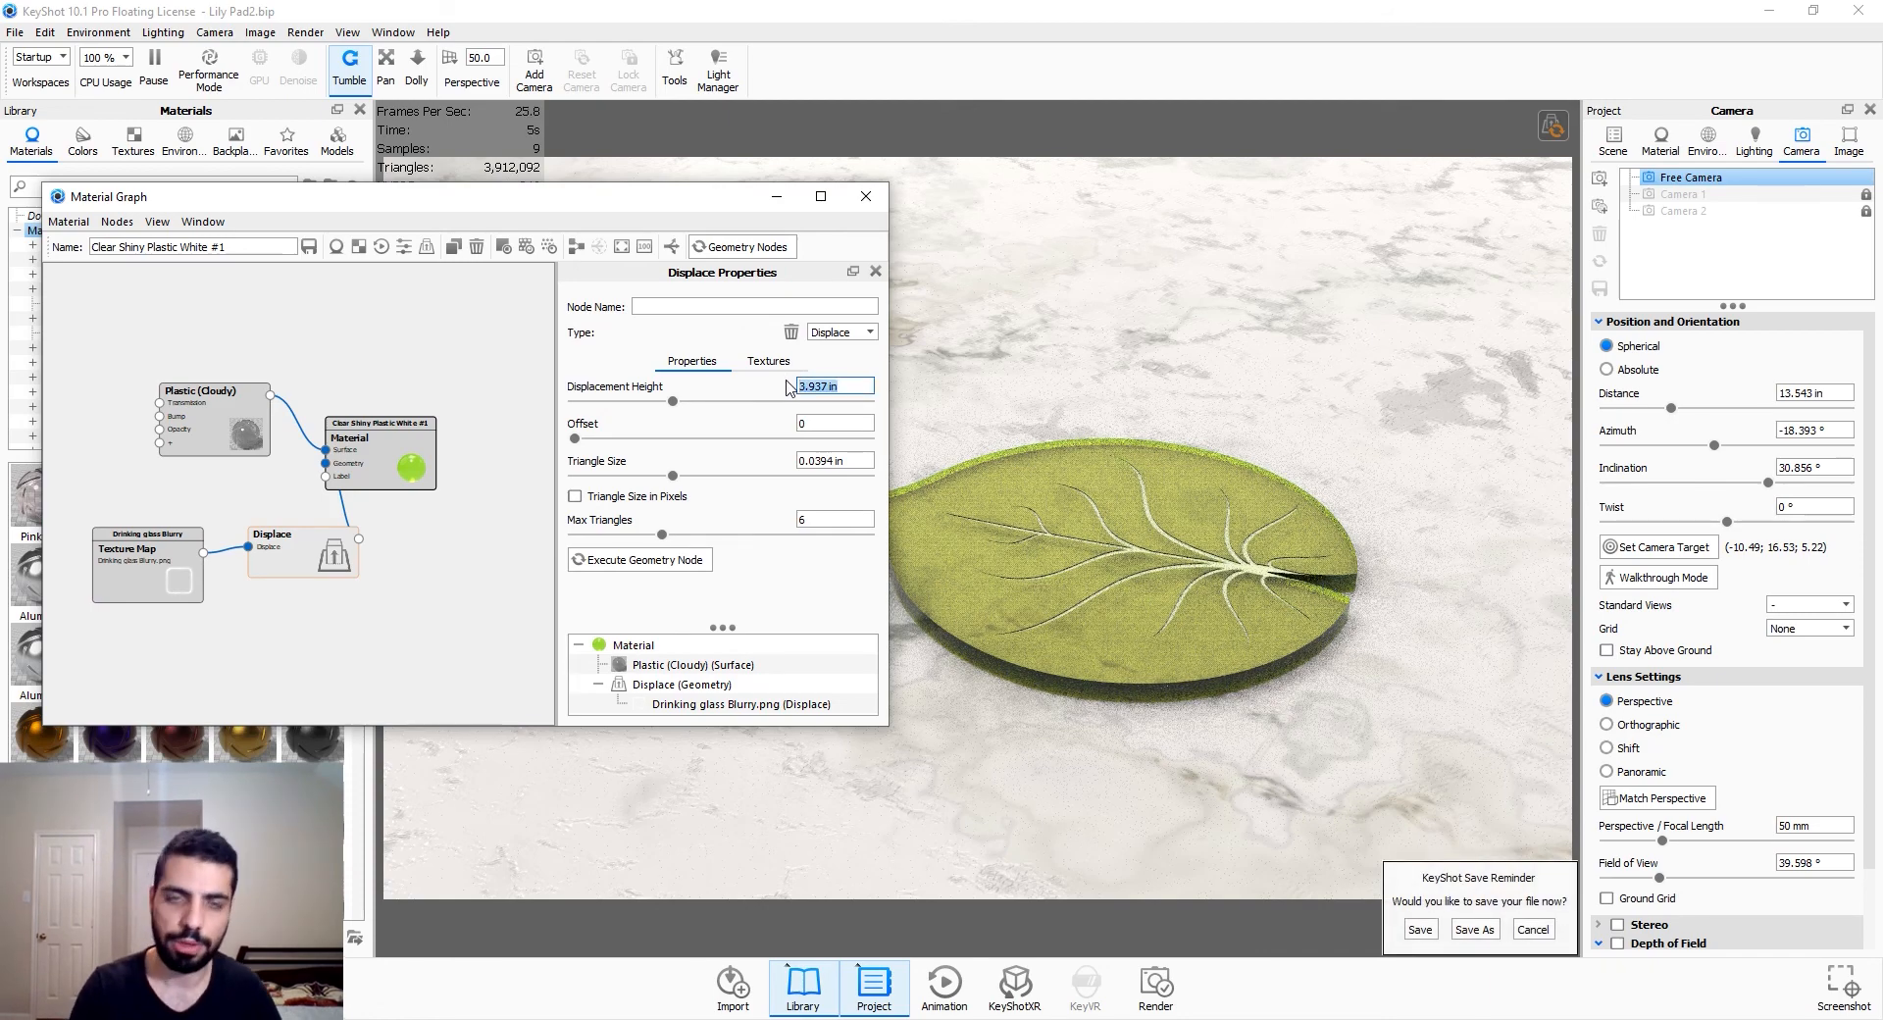
pyautogui.press('BackSpace')
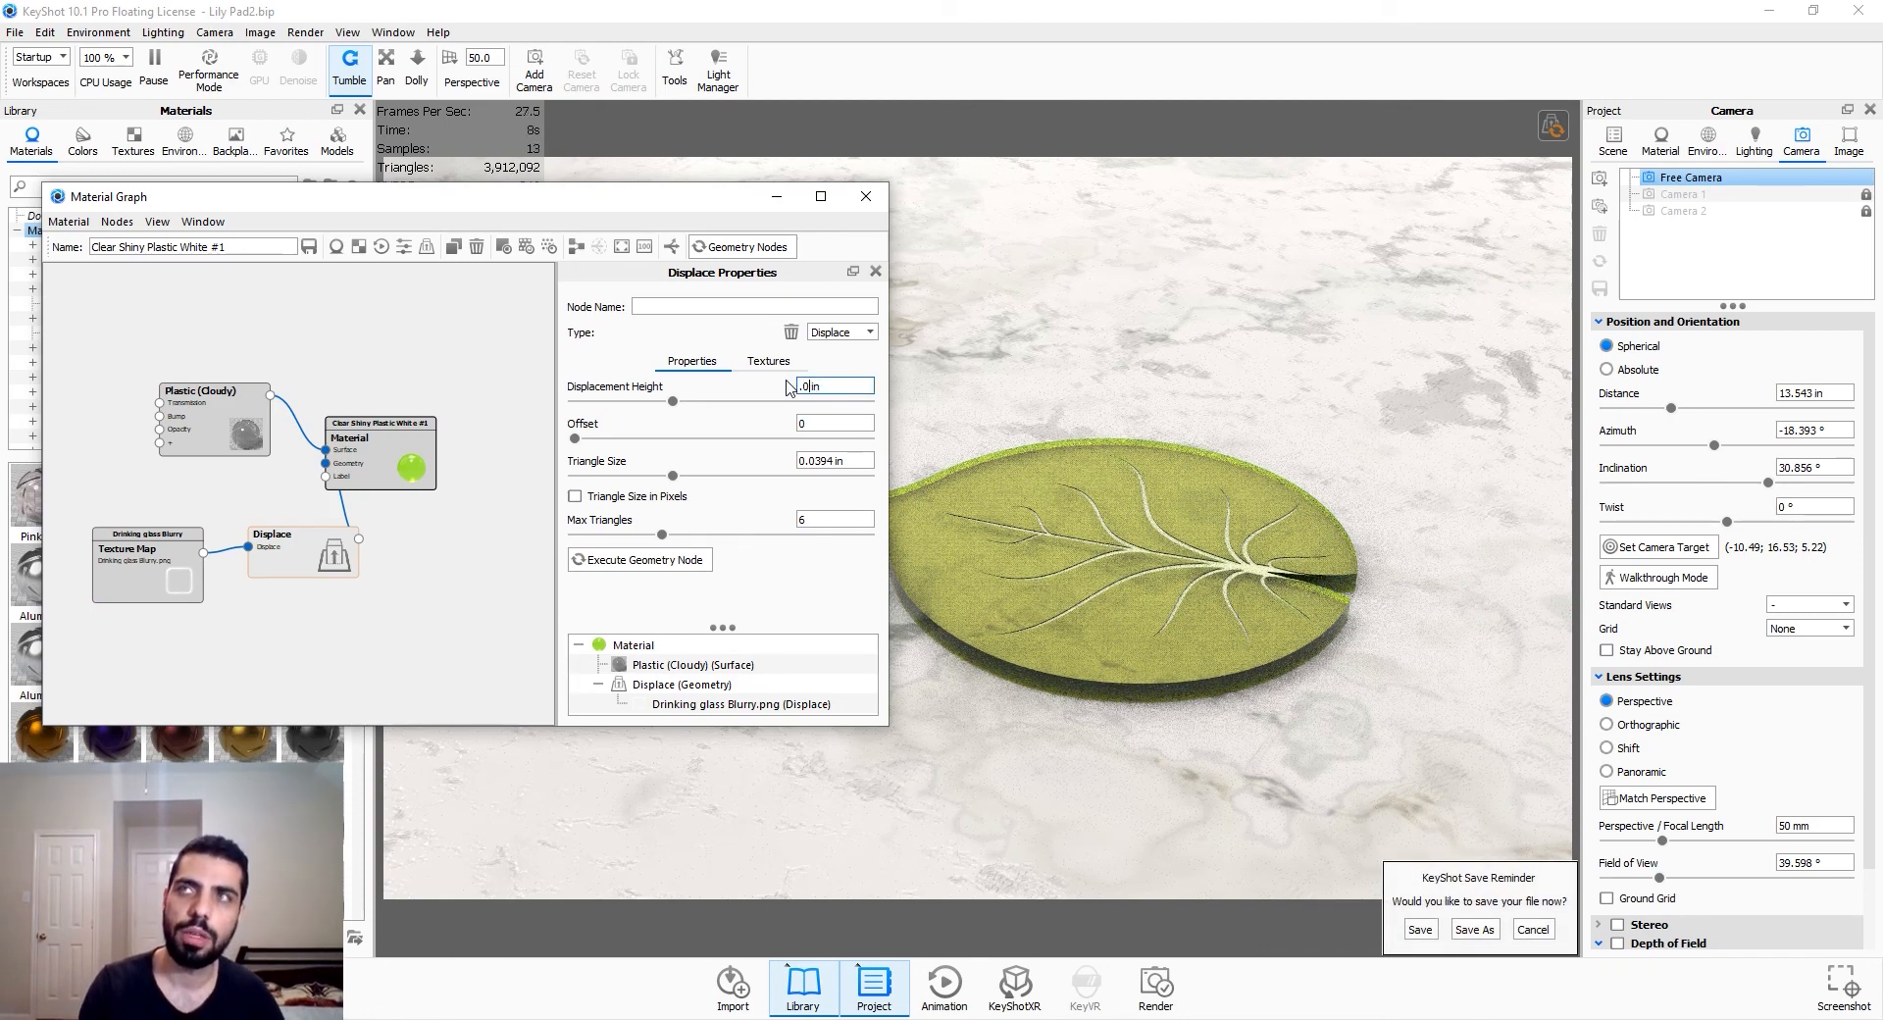
pyautogui.write('.02')
pyautogui.press('Return')
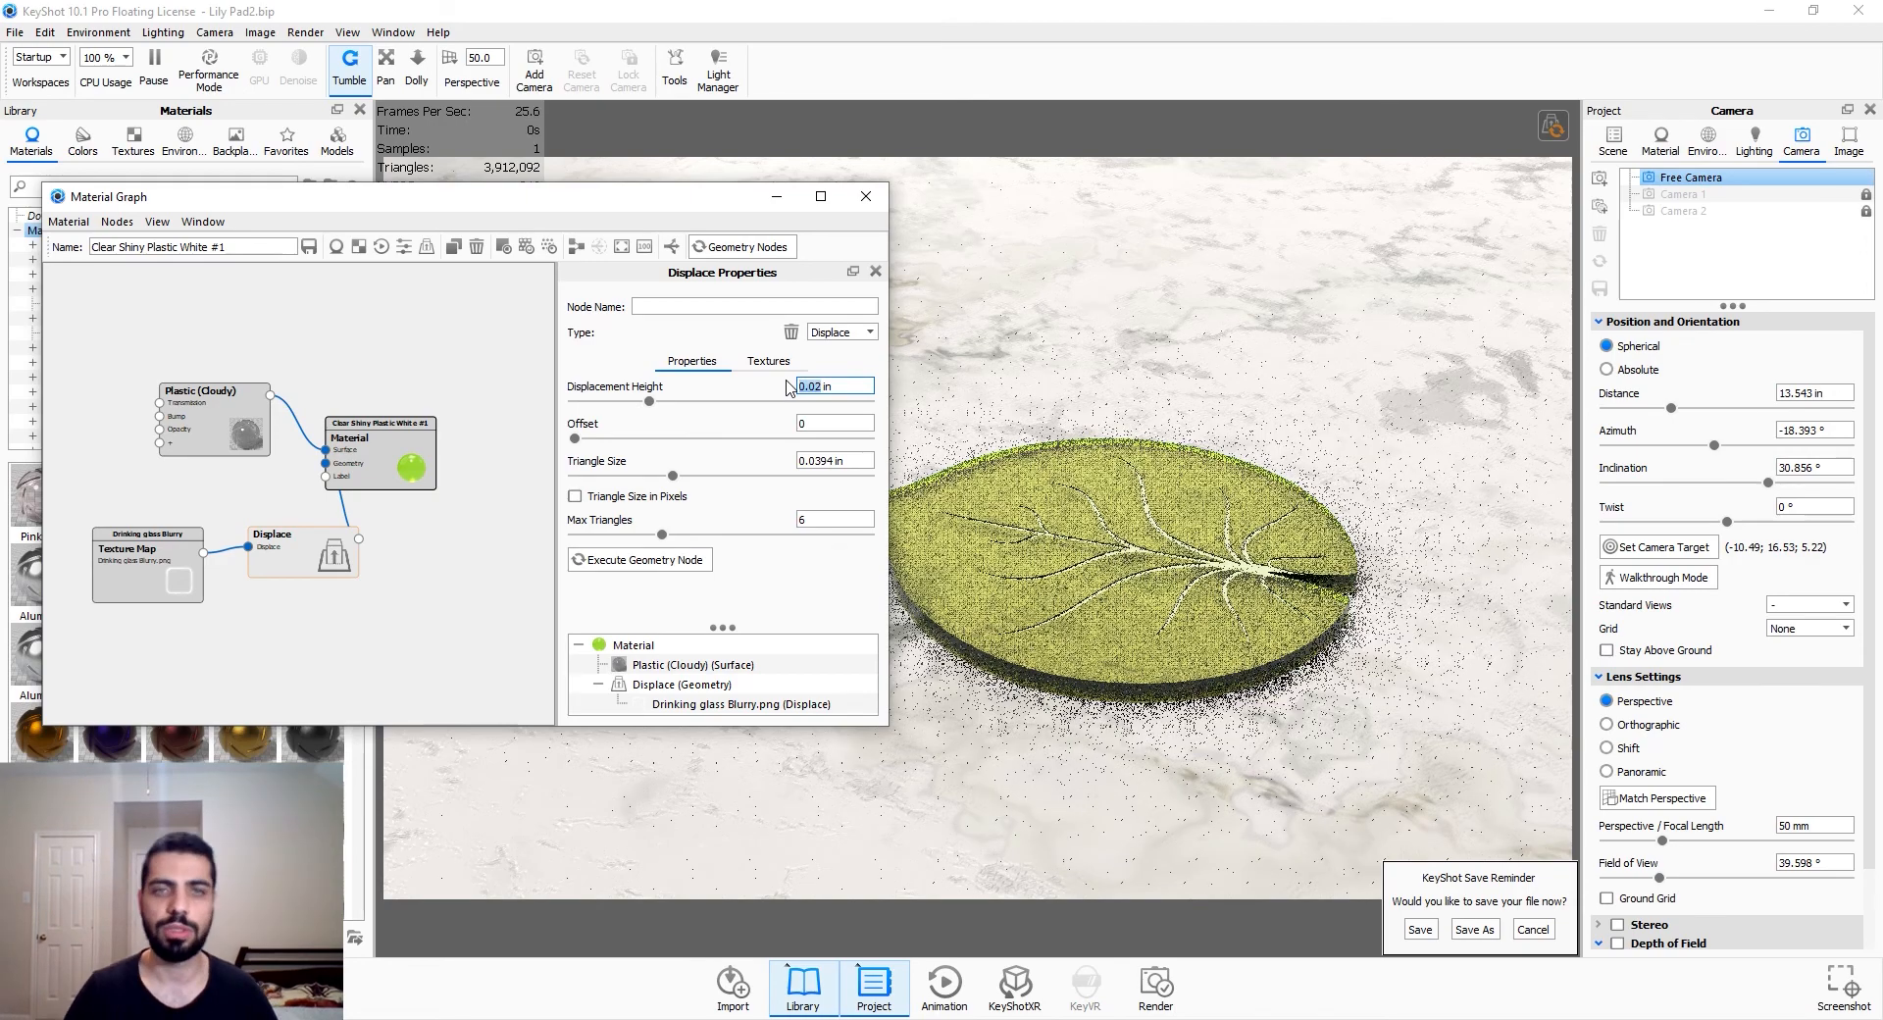
# Set the Displace node's triangle size to 0.001 in and execute the geometry node
pyautogui.moveTo(813, 461); pyautogui.dragTo(849, 463)
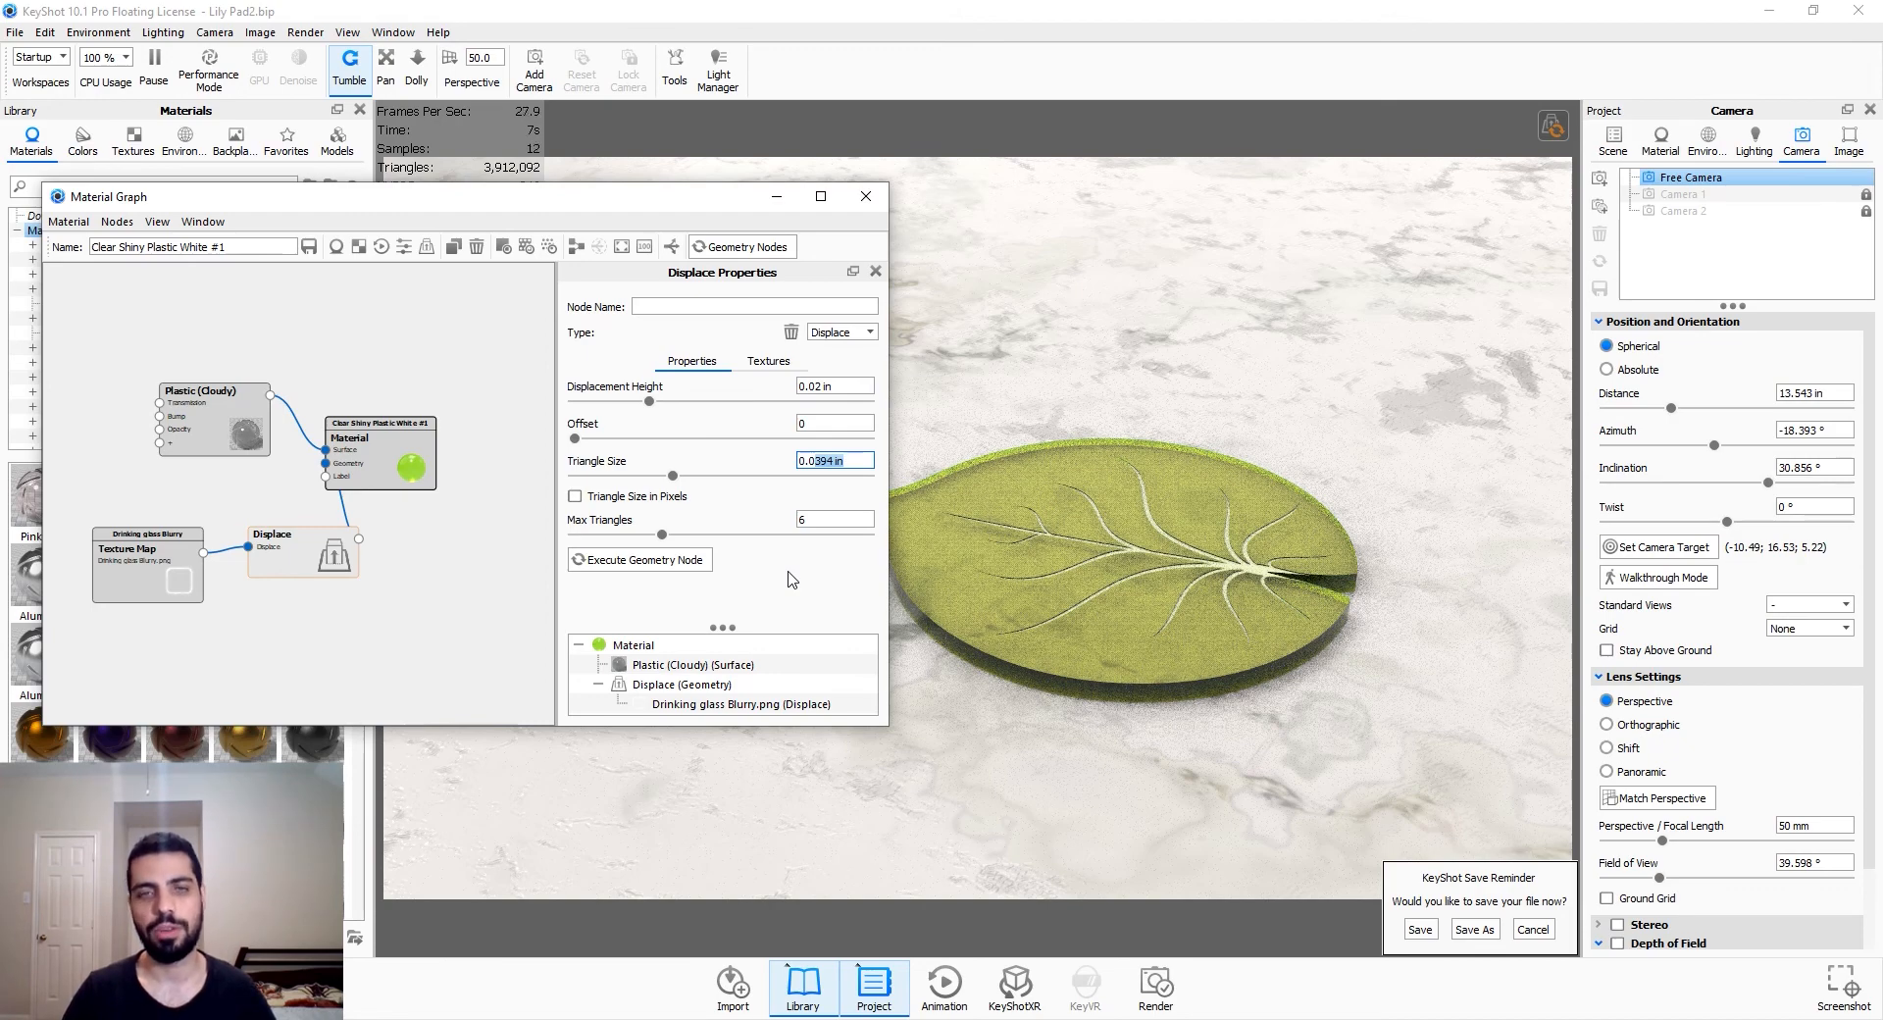
pyautogui.write('0')
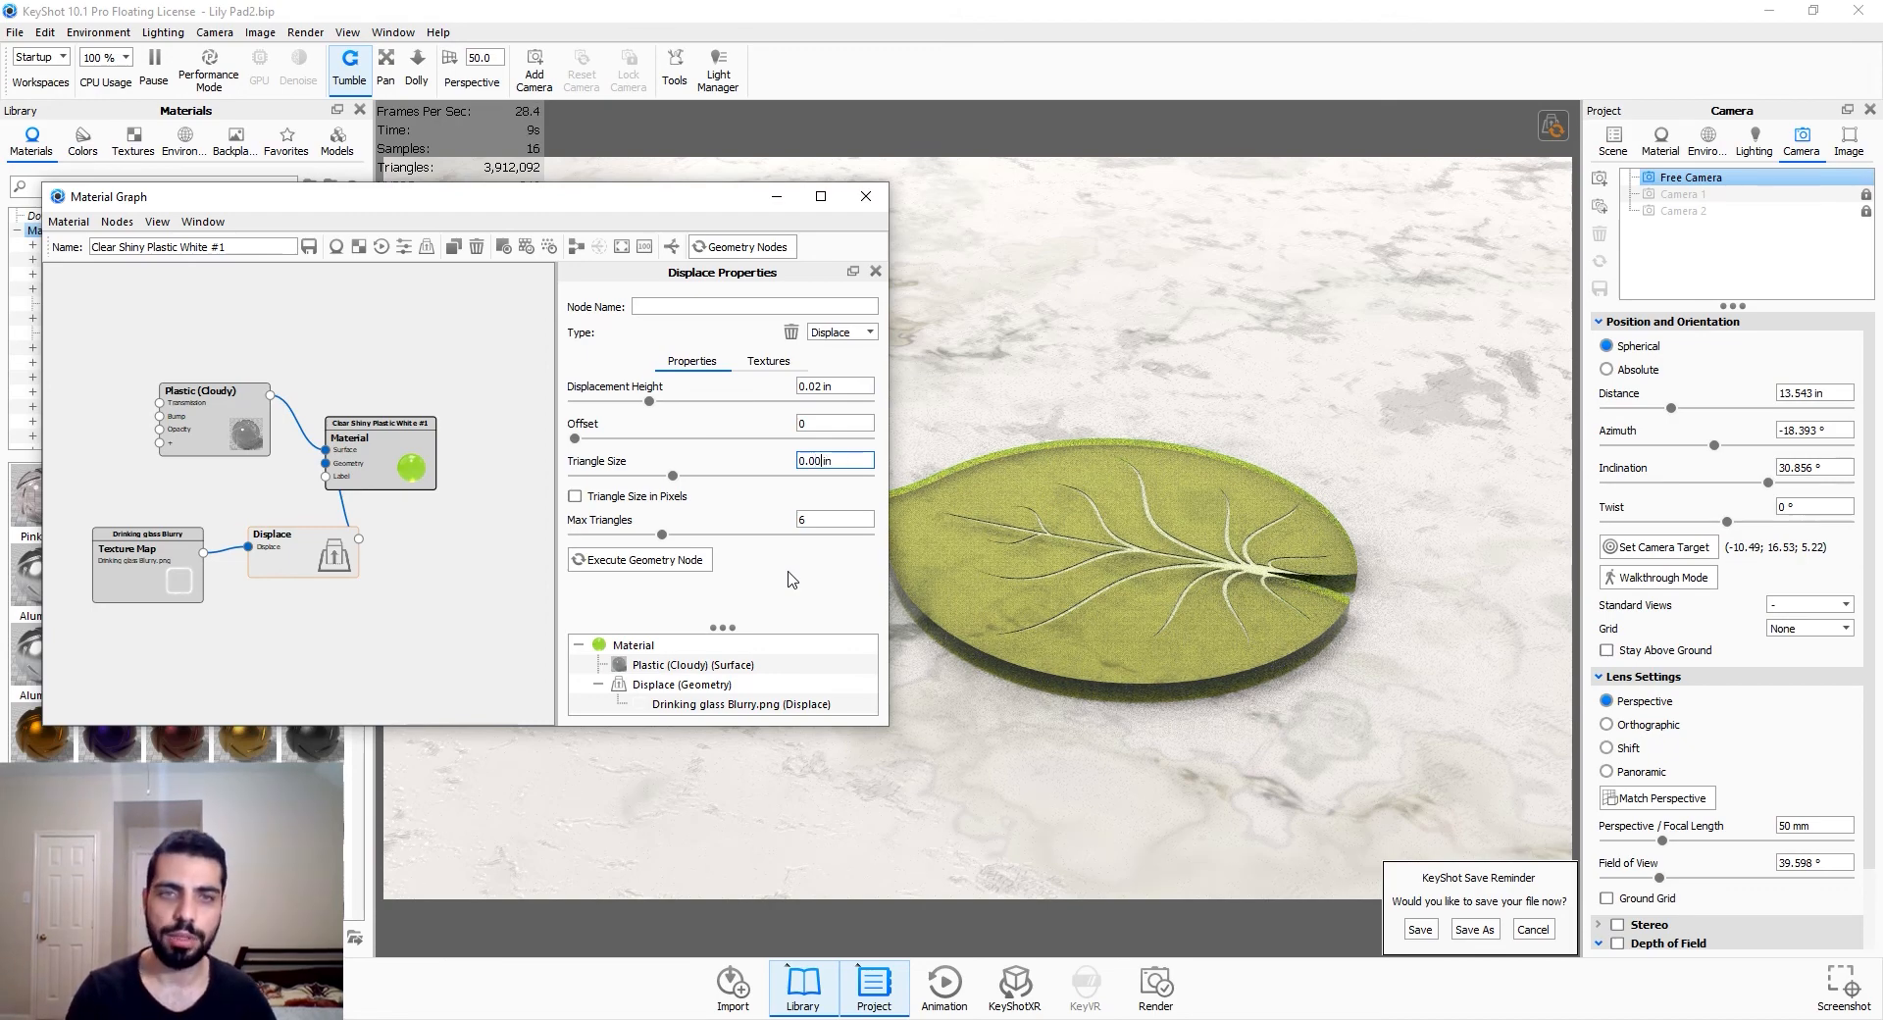
pyautogui.write('1')
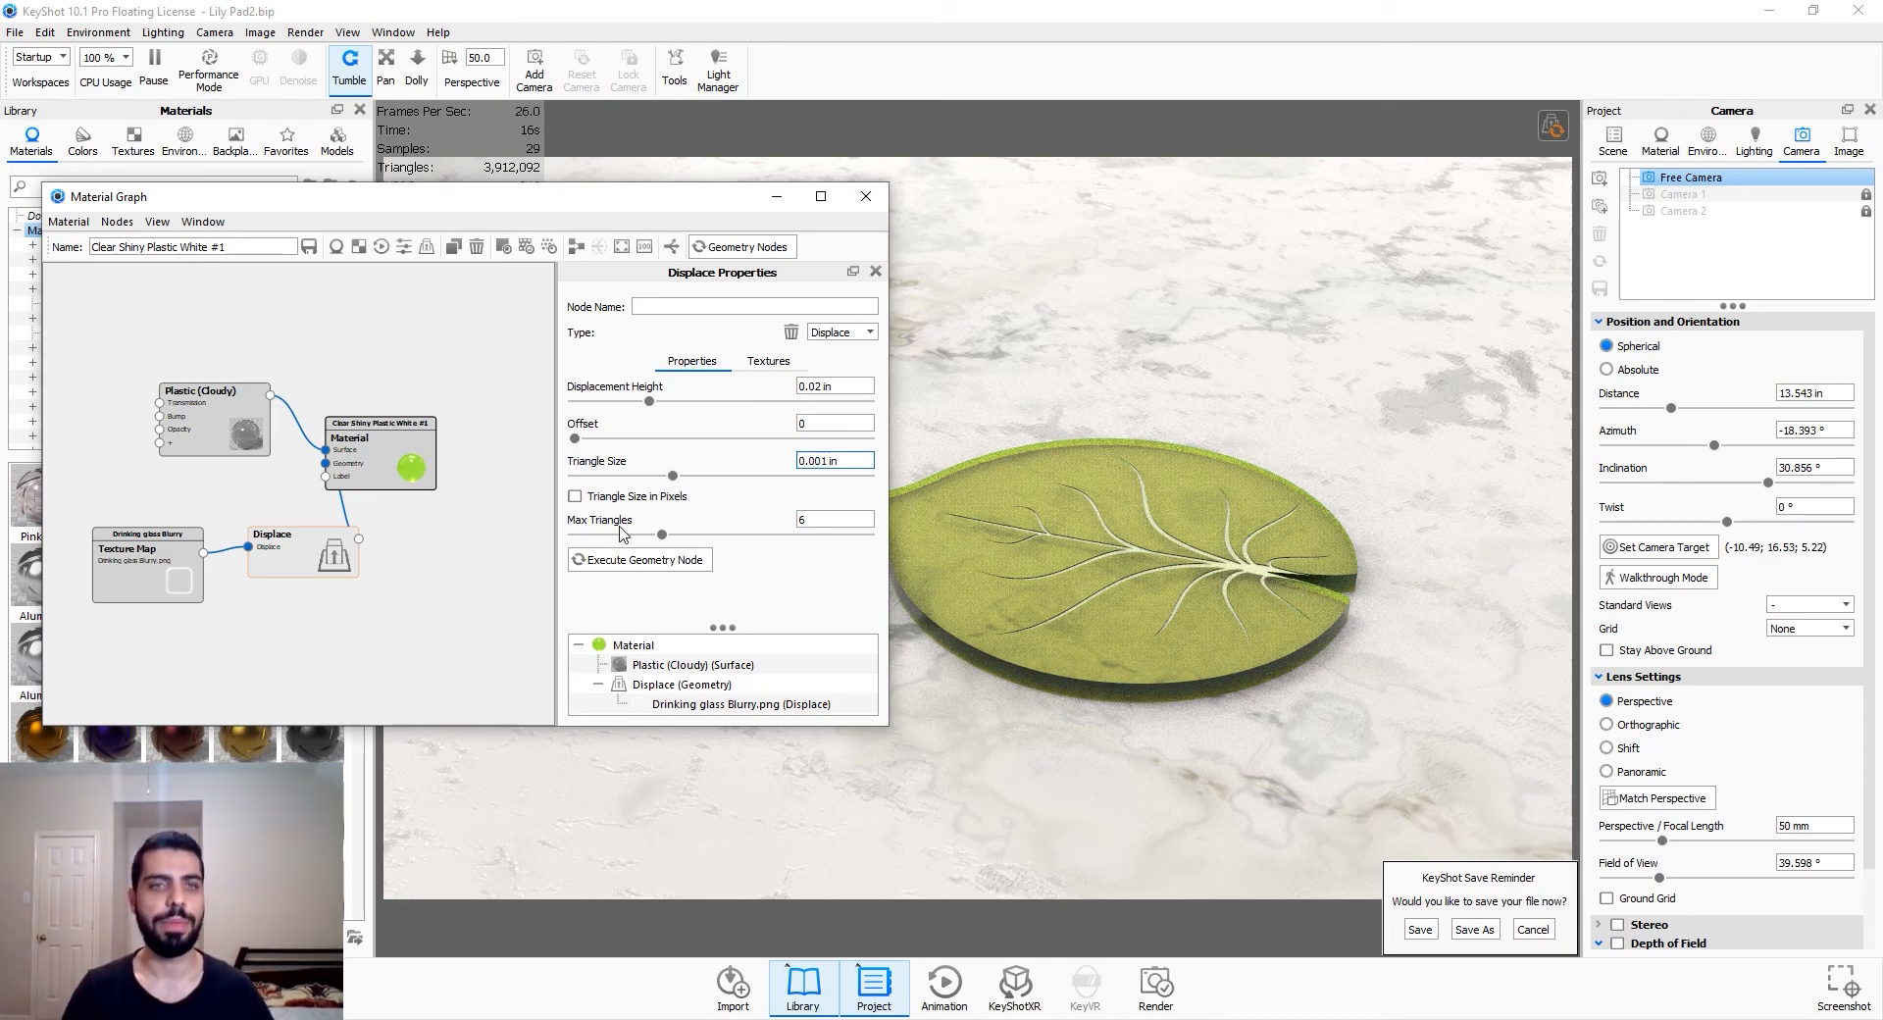
pyautogui.click(635, 579)
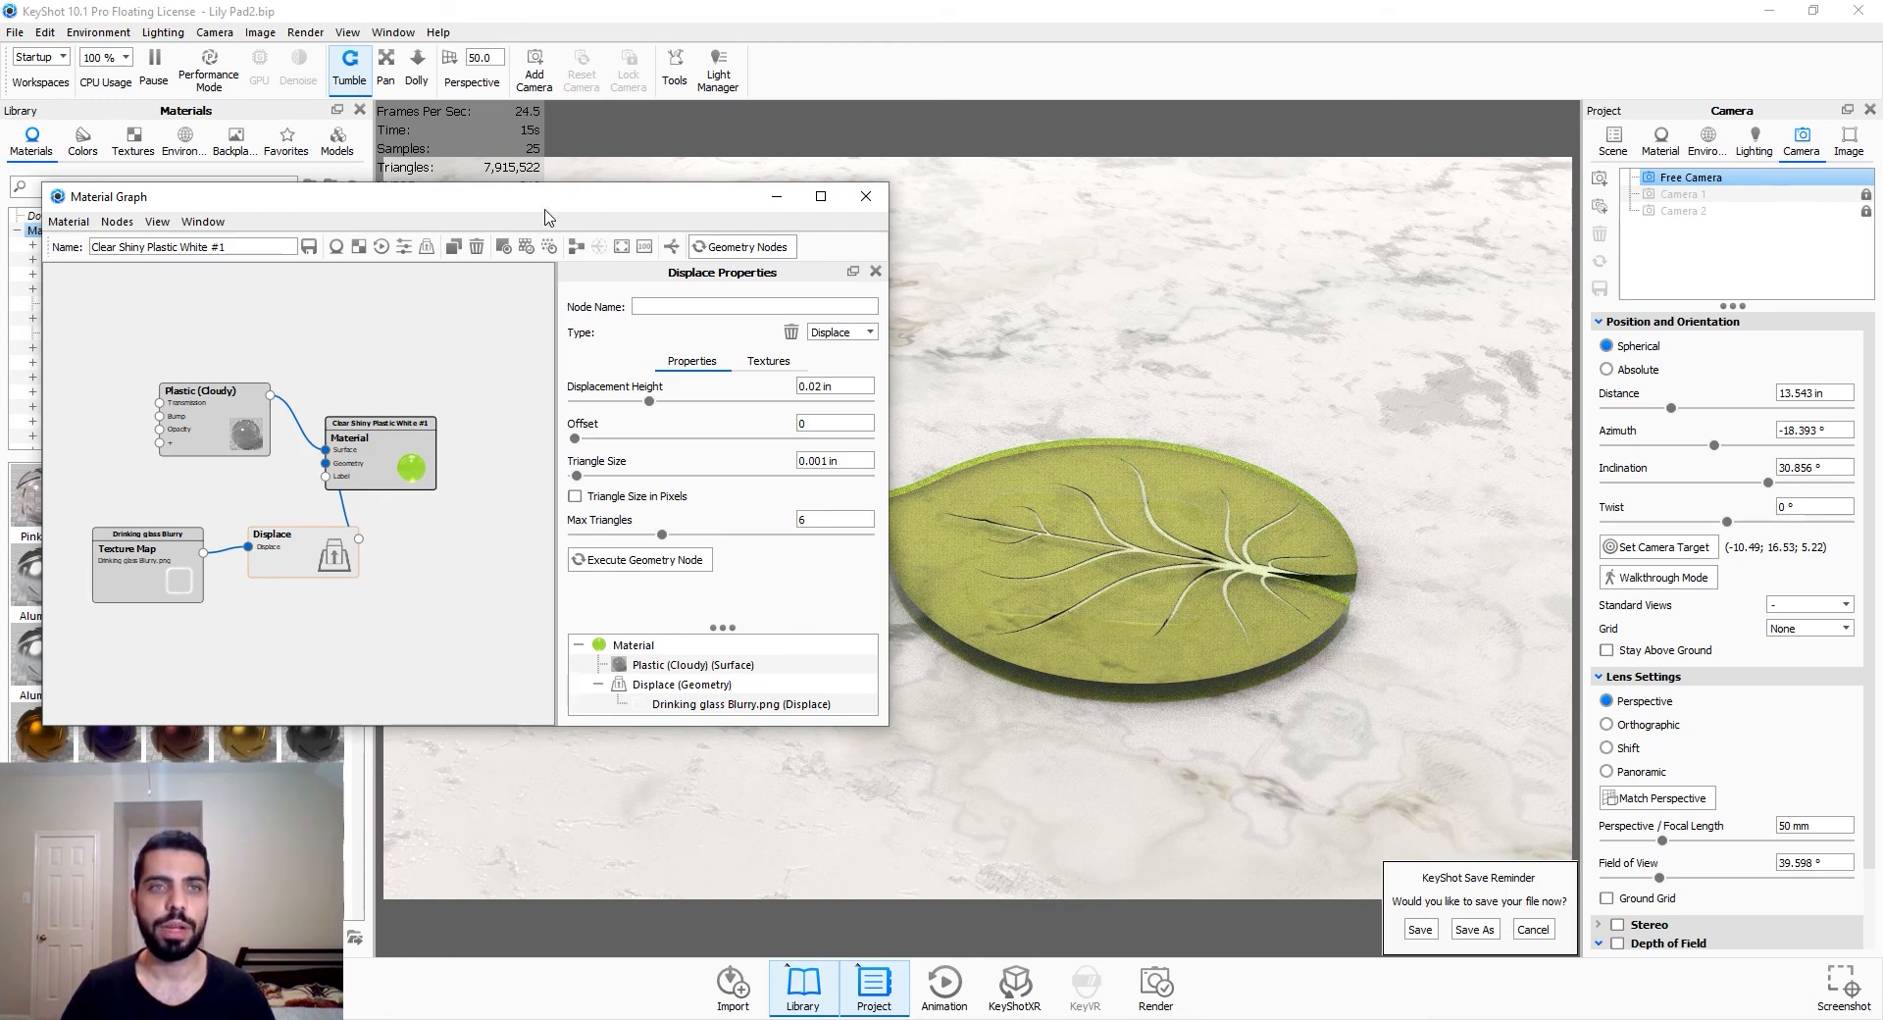
pyautogui.moveTo(546, 207)
pyautogui.mouseDown()
pyautogui.moveTo(548, 263)
pyautogui.moveTo(547, 212)
pyautogui.mouseUp()
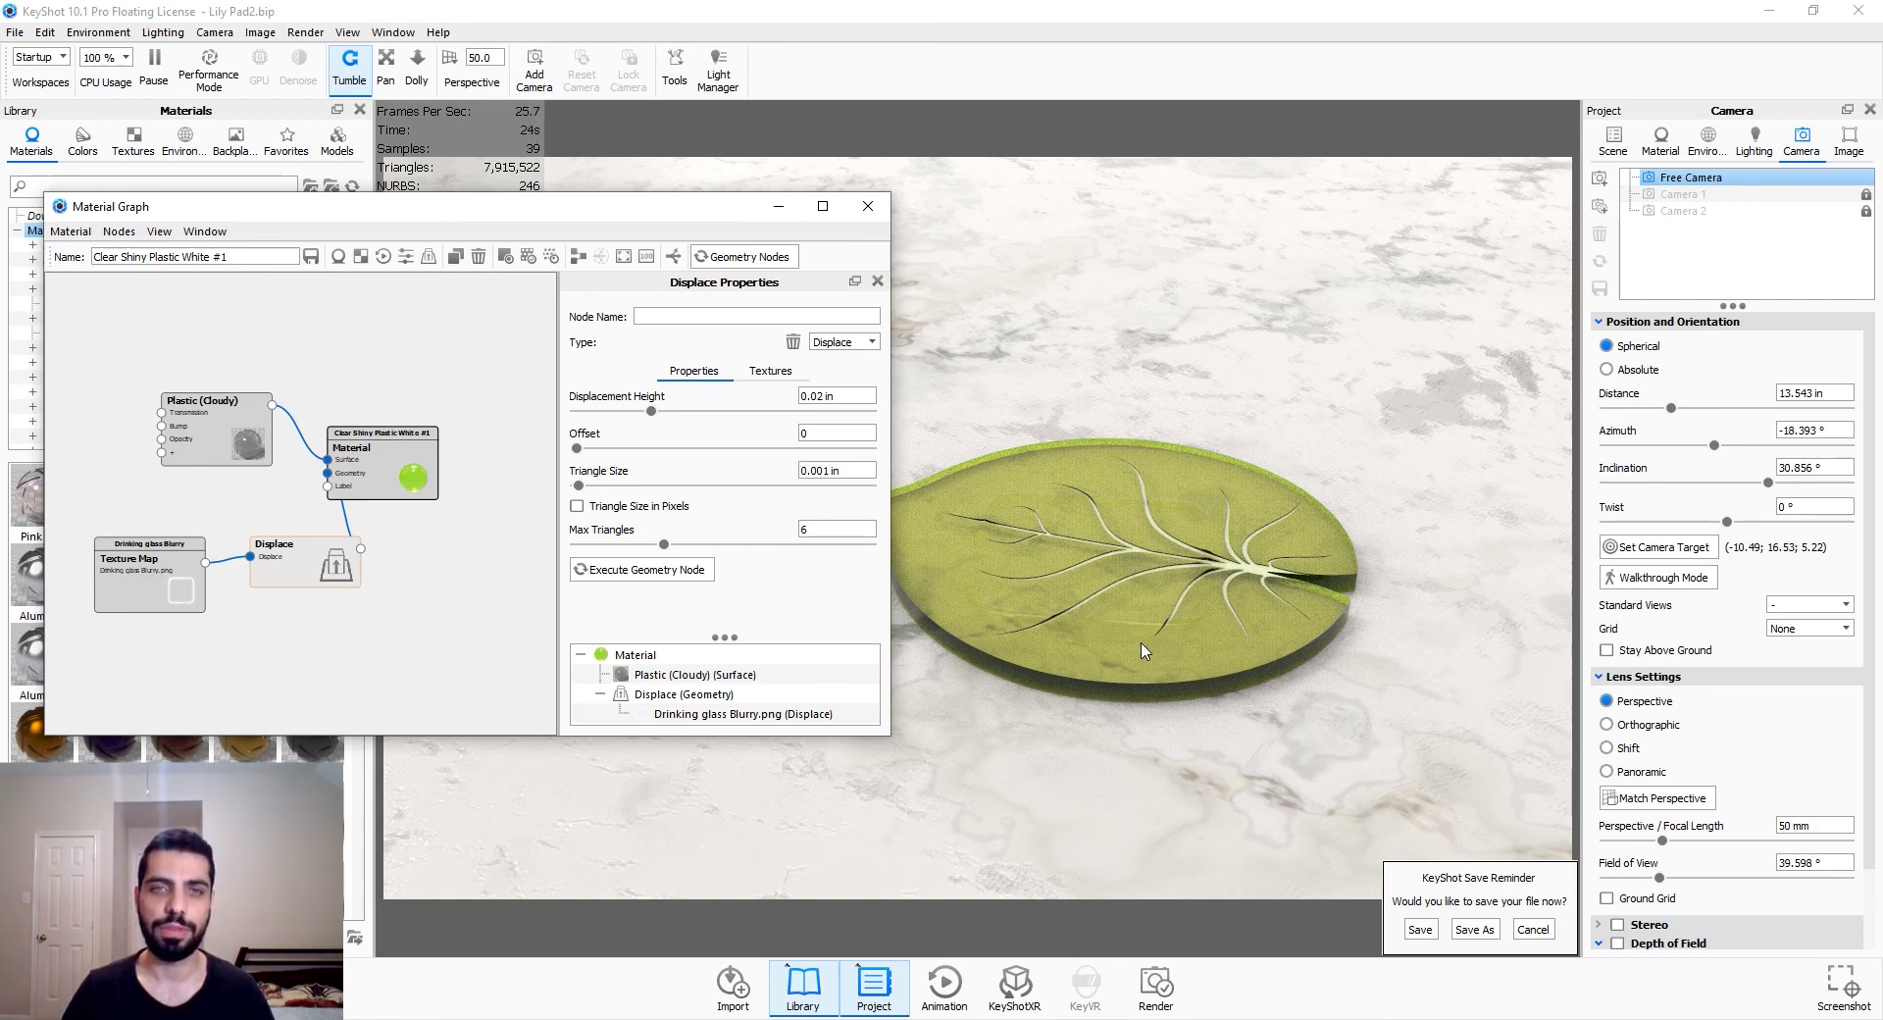
# Raise the displacement height to 0.03 in and execute the geometry node again
pyautogui.click(836, 396)
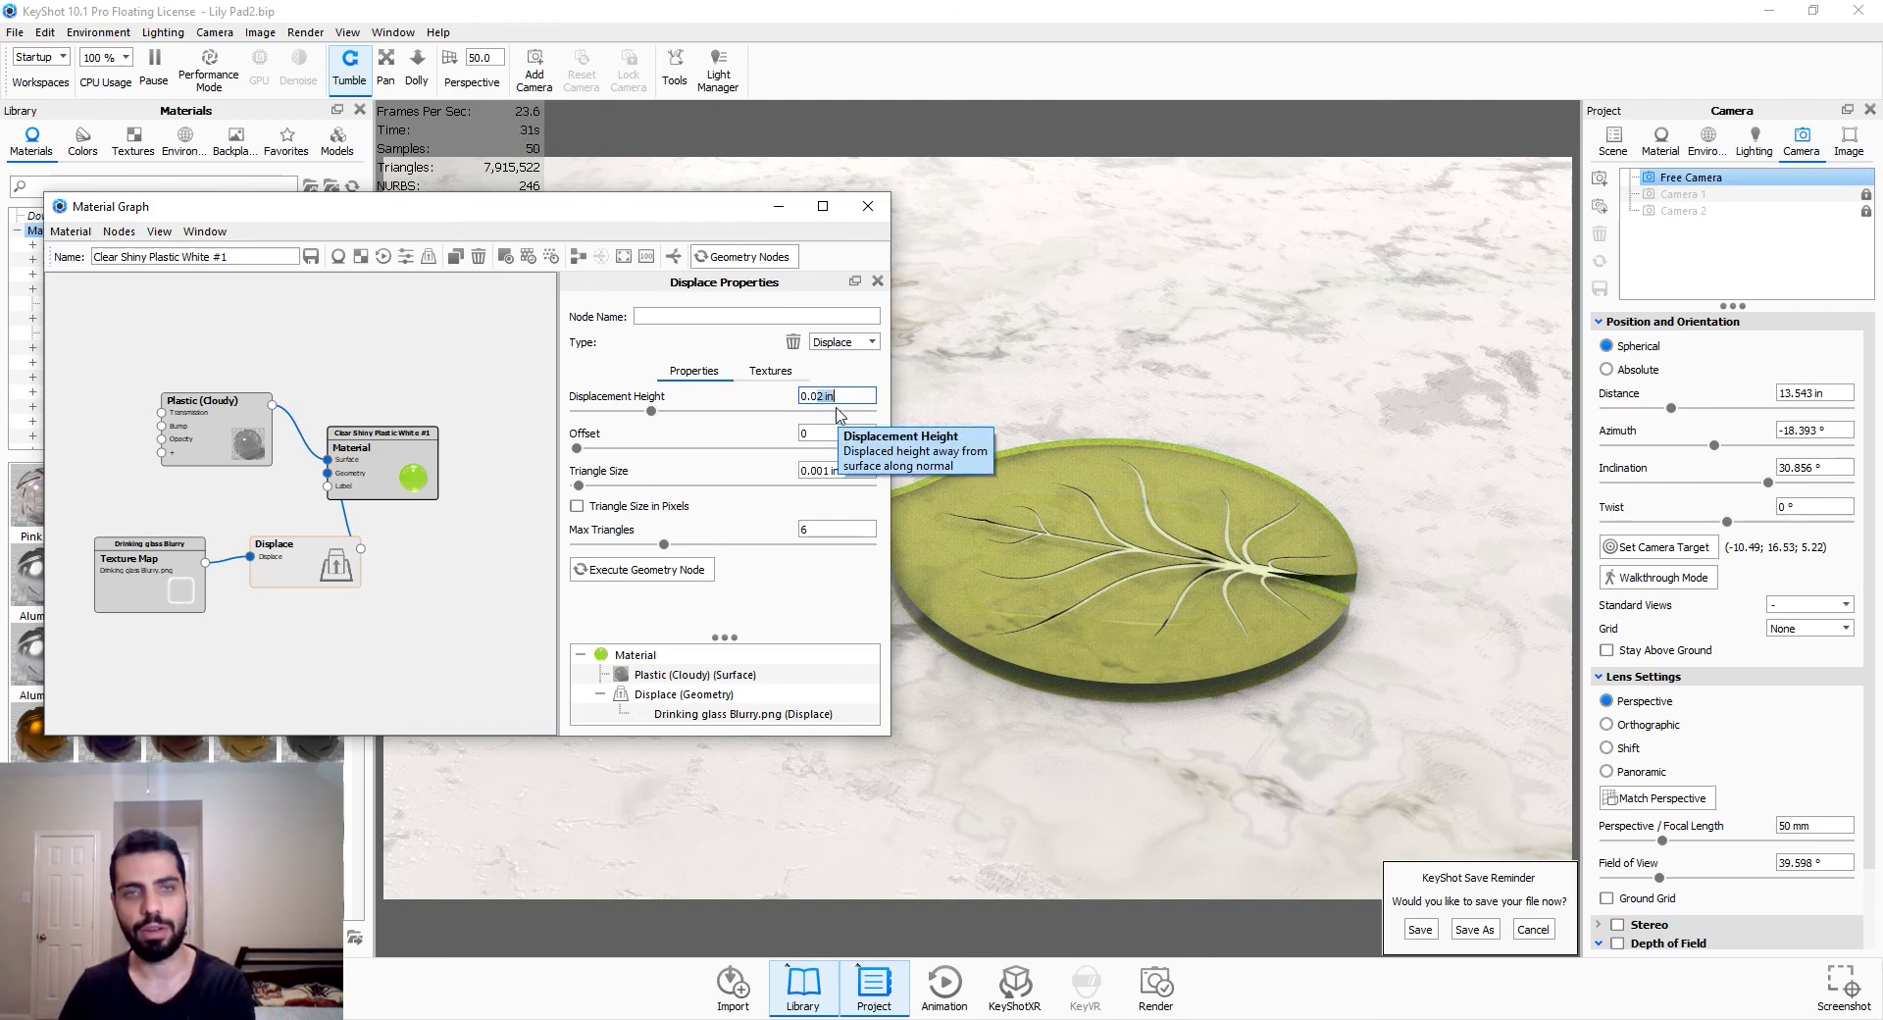
pyautogui.write('0.03')
pyautogui.press('Return')
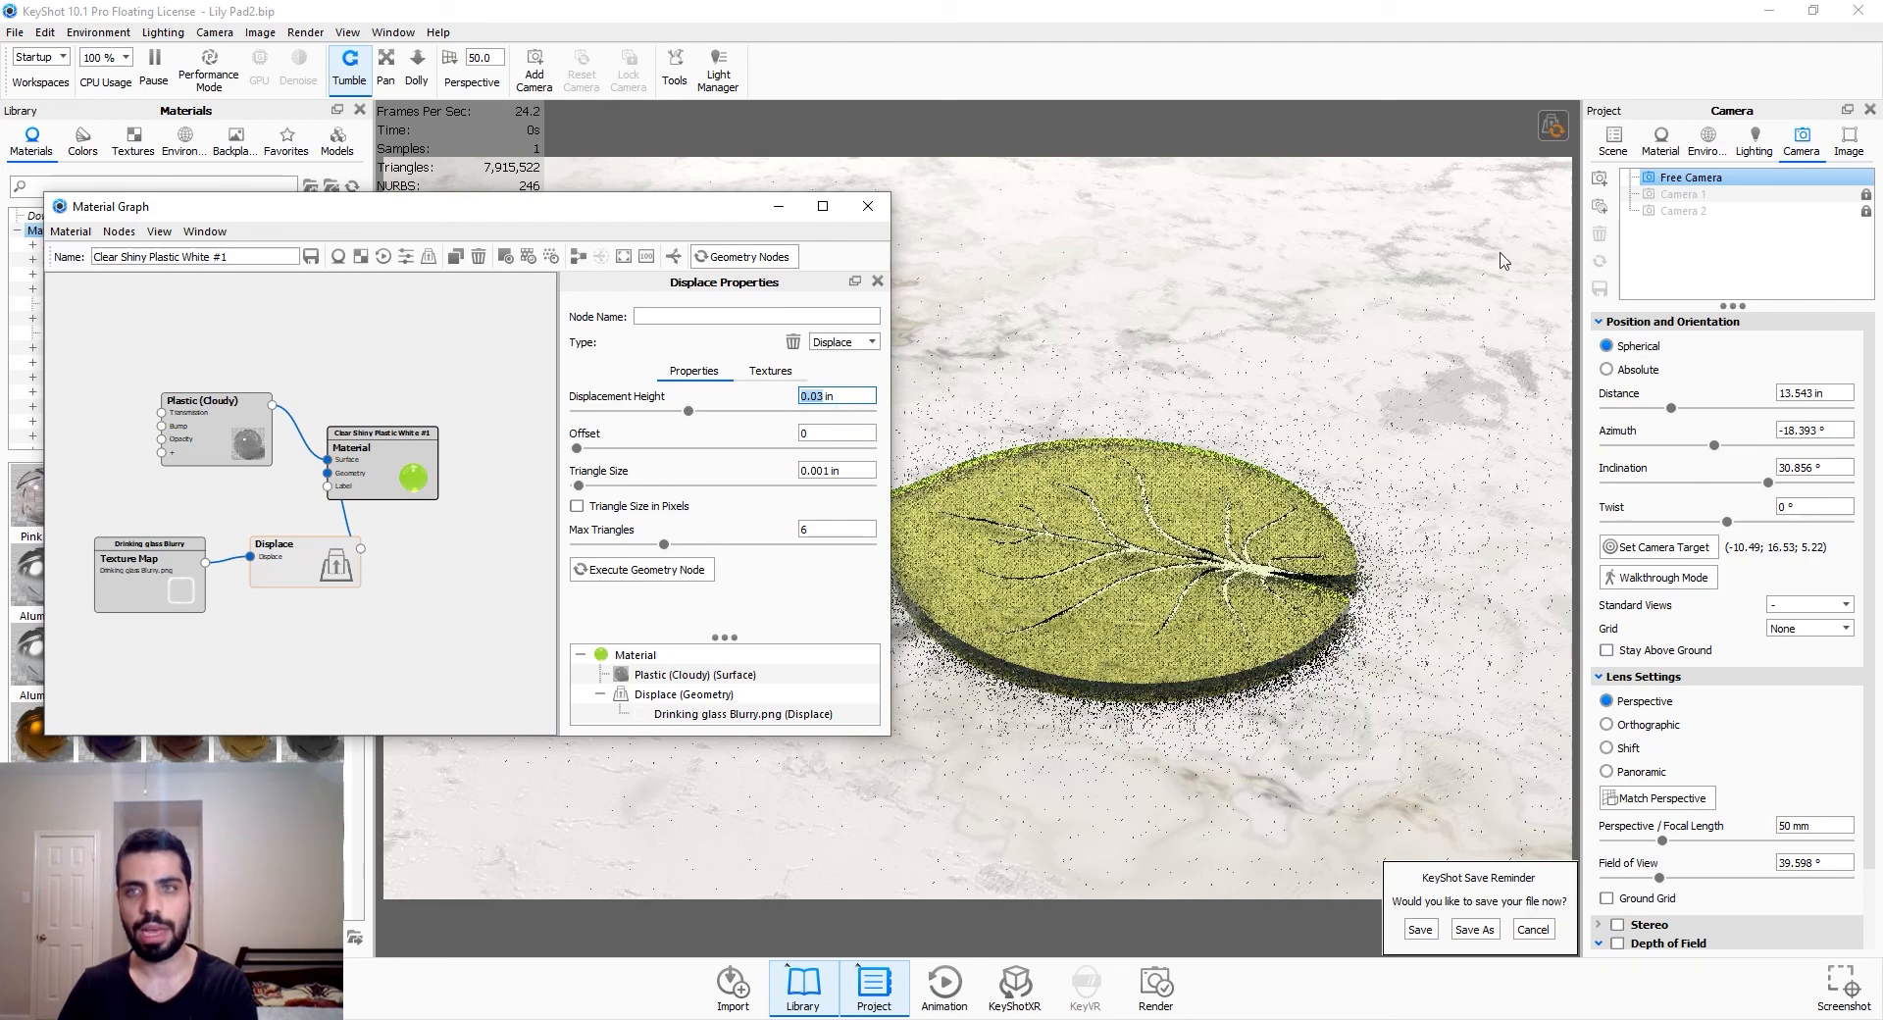
pyautogui.click(1550, 128)
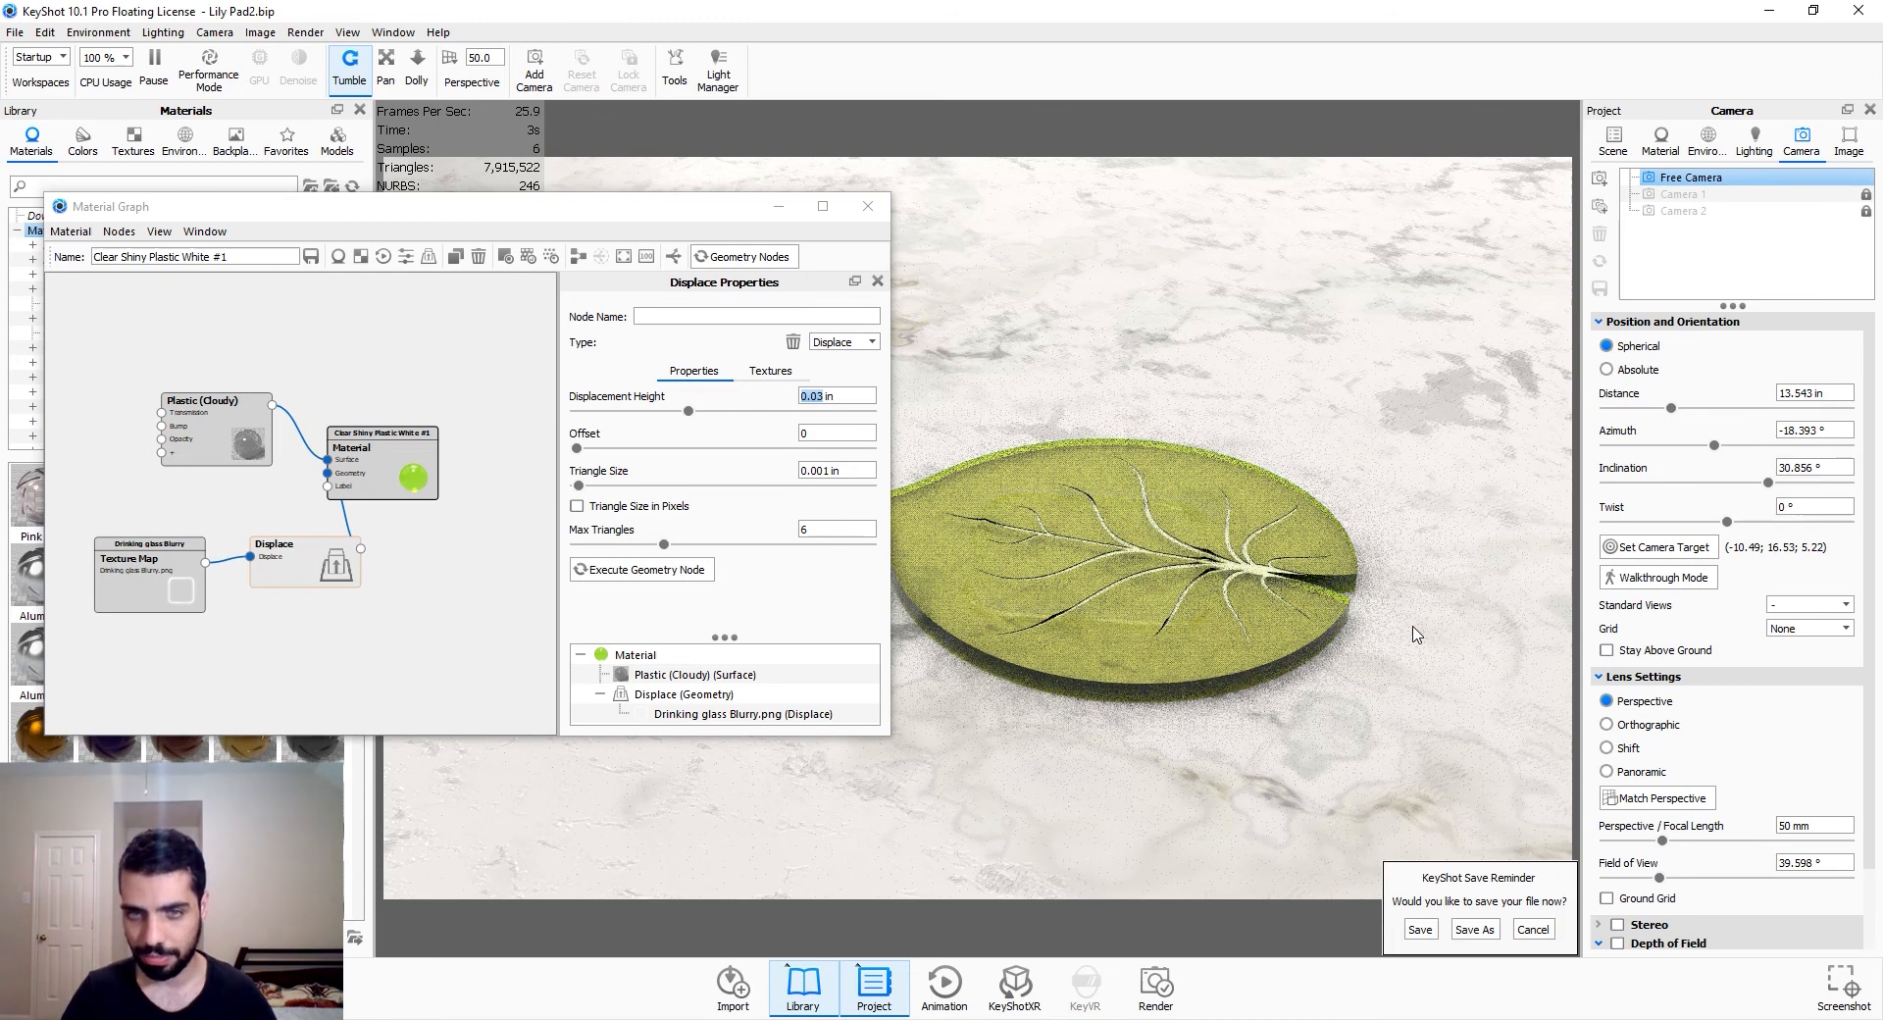
# Set the Displace node's displacement height to 0.025 in
pyautogui.click(829, 399)
pyautogui.moveTo(816, 400); pyautogui.dragTo(837, 399)
pyautogui.write('25')
pyautogui.press('Return')
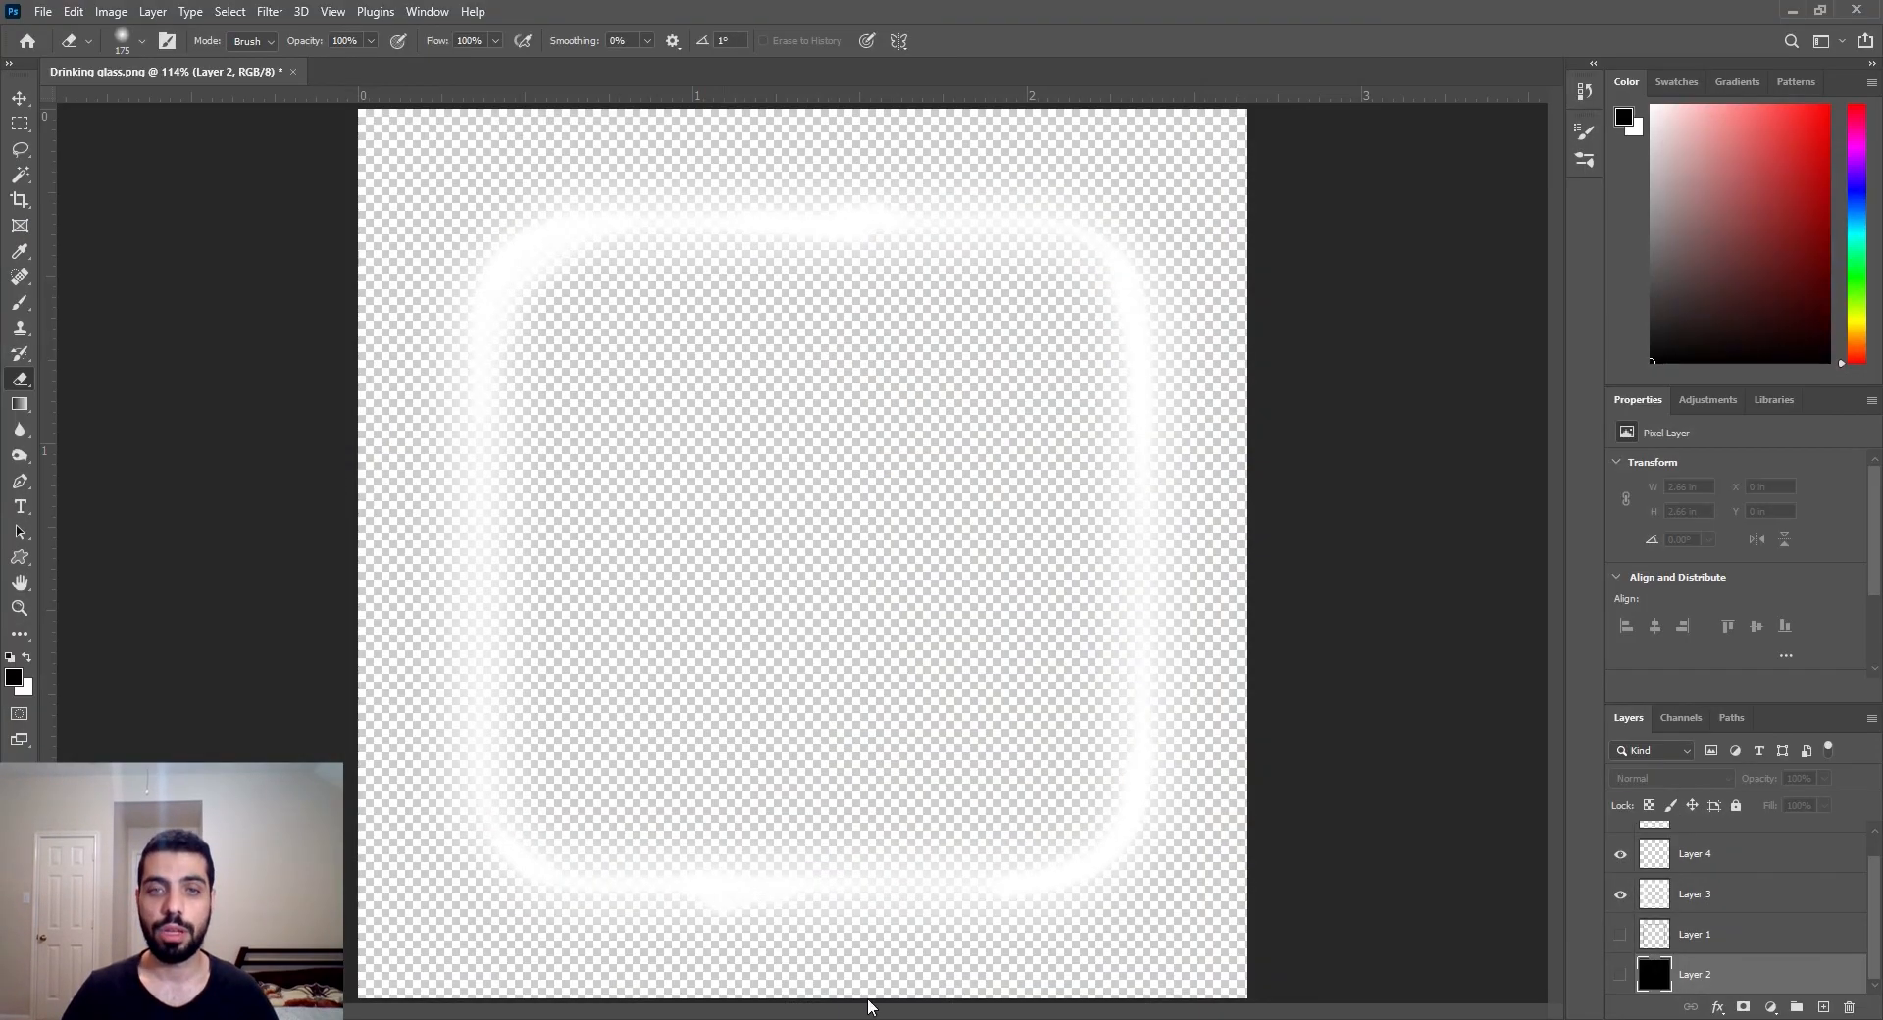
# Show the black Layer 2 behind the ring in Photoshop to examine its brightness variations, and return to KeyShot
pyautogui.click(1620, 974)
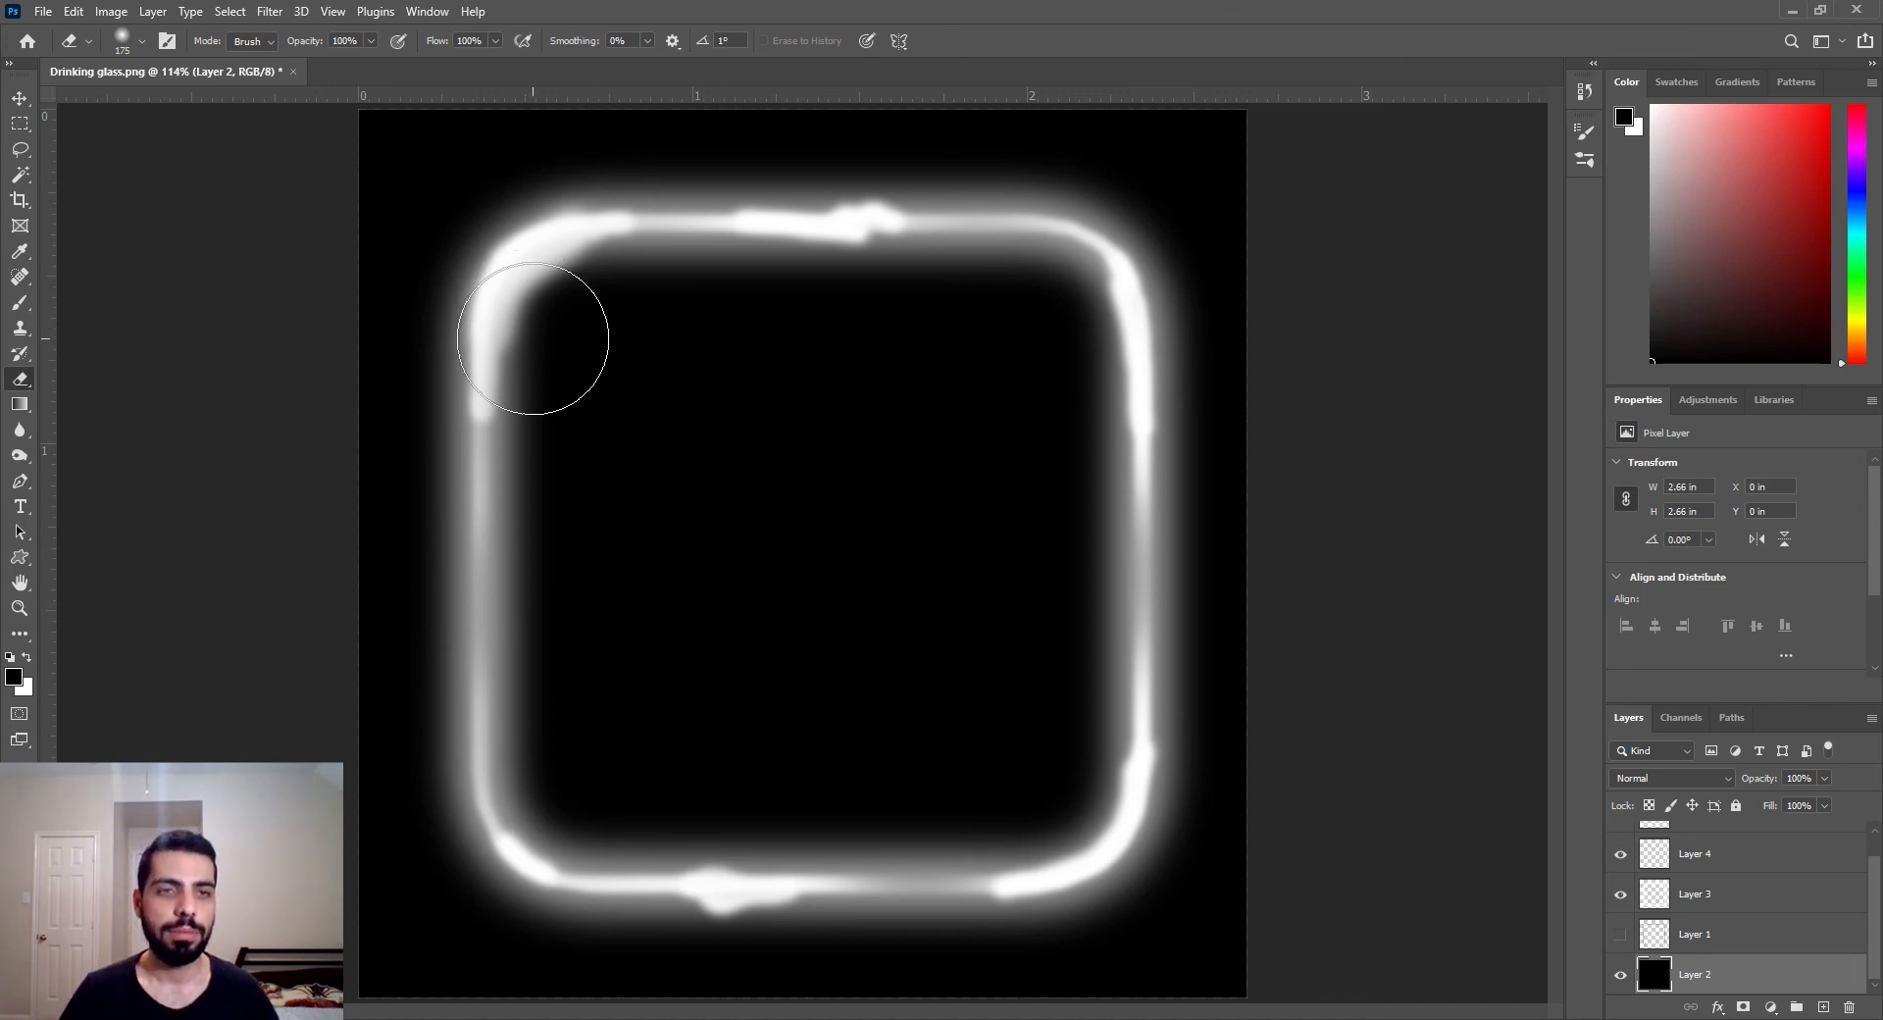
pyautogui.click(1792, 10)
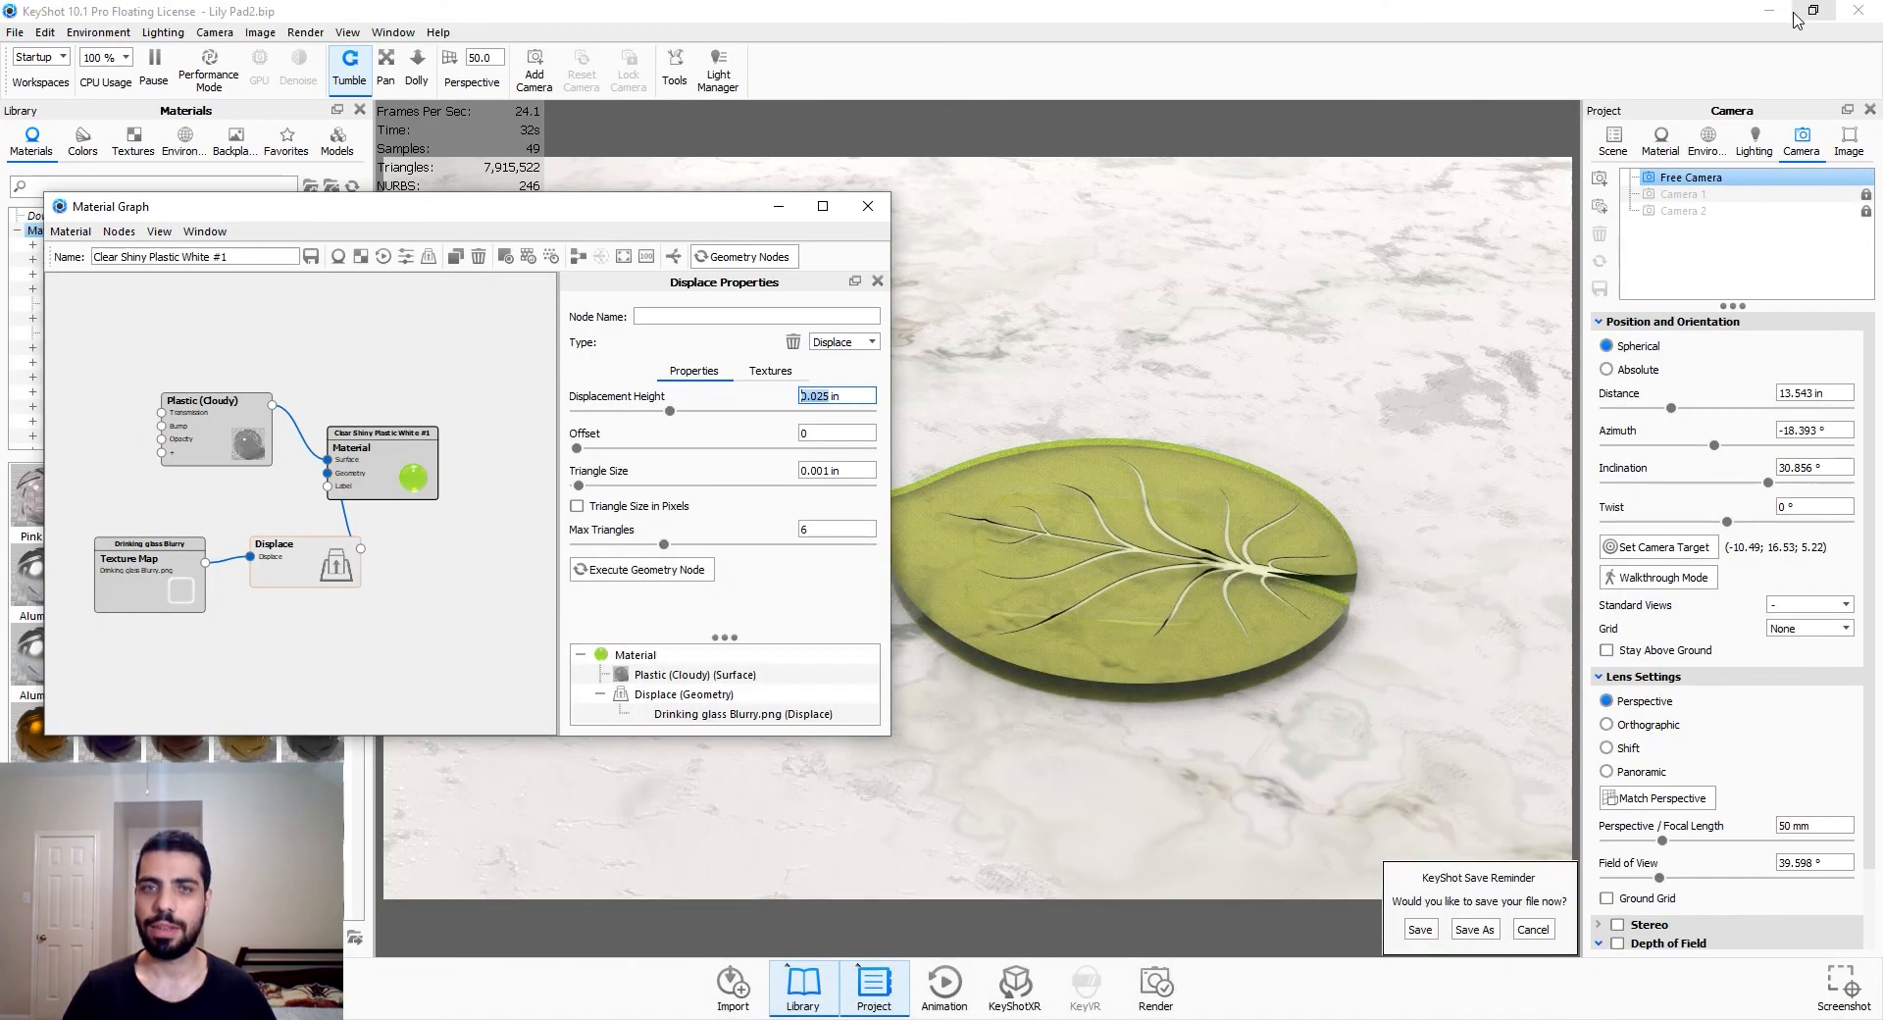